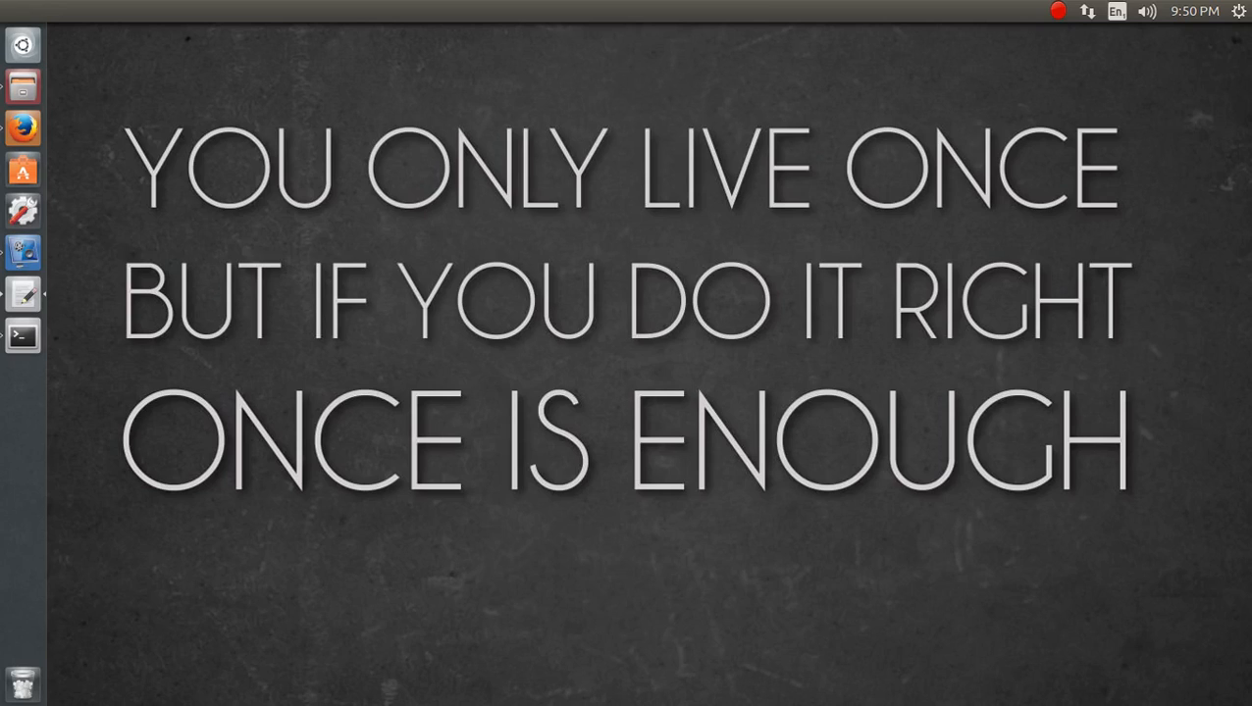
- Open a Terminal window and move it to the middle of the desktop
{"action": "left_click", "coordinate": [23, 45]}
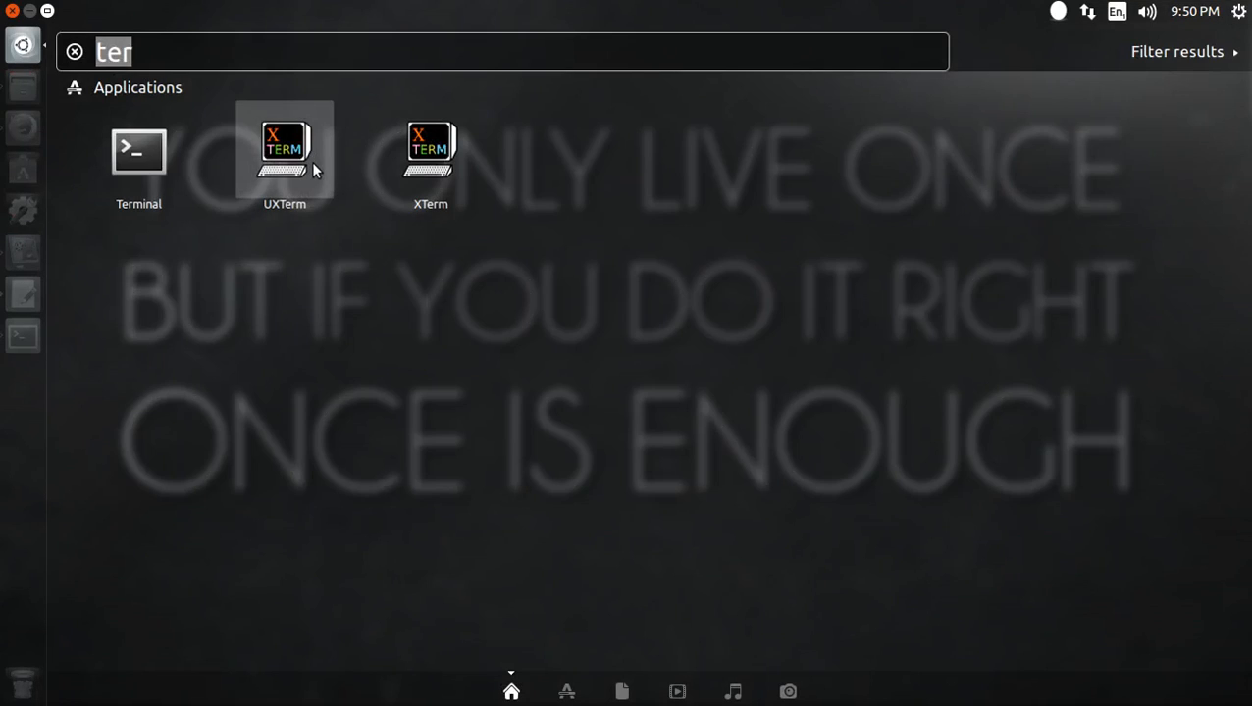
{"action": "type", "text": "terminal"}
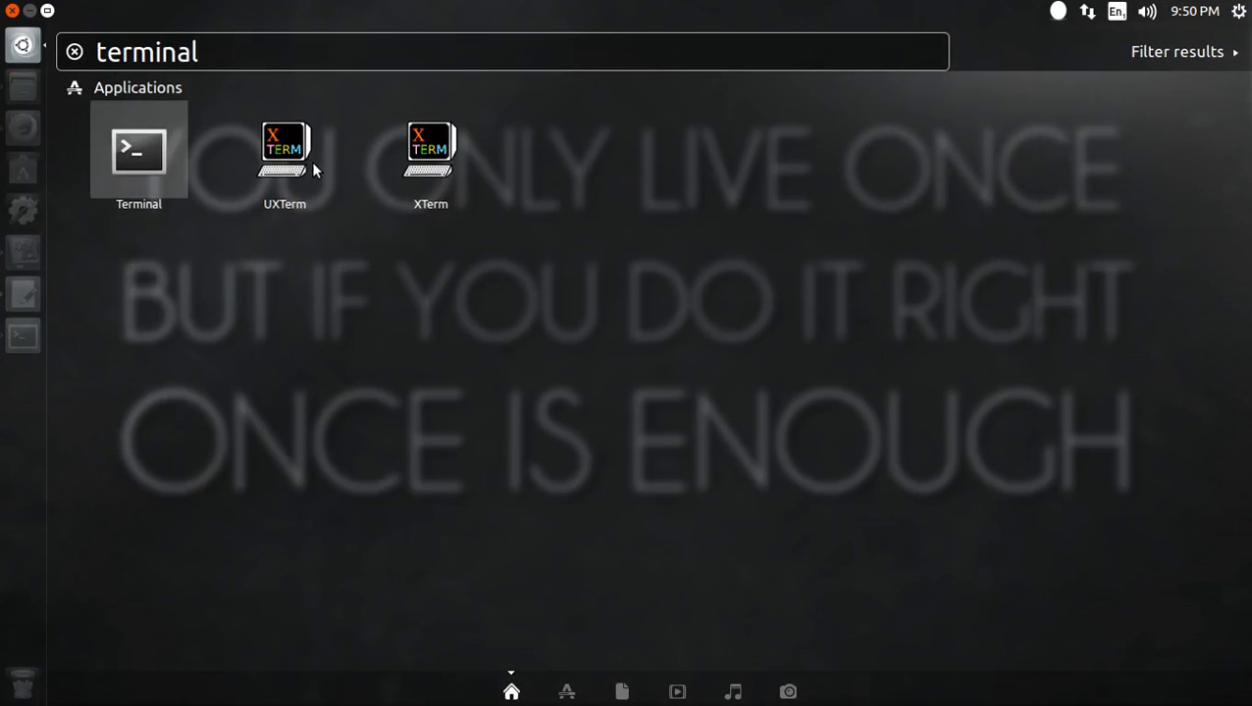
{"action": "key", "text": "Return"}
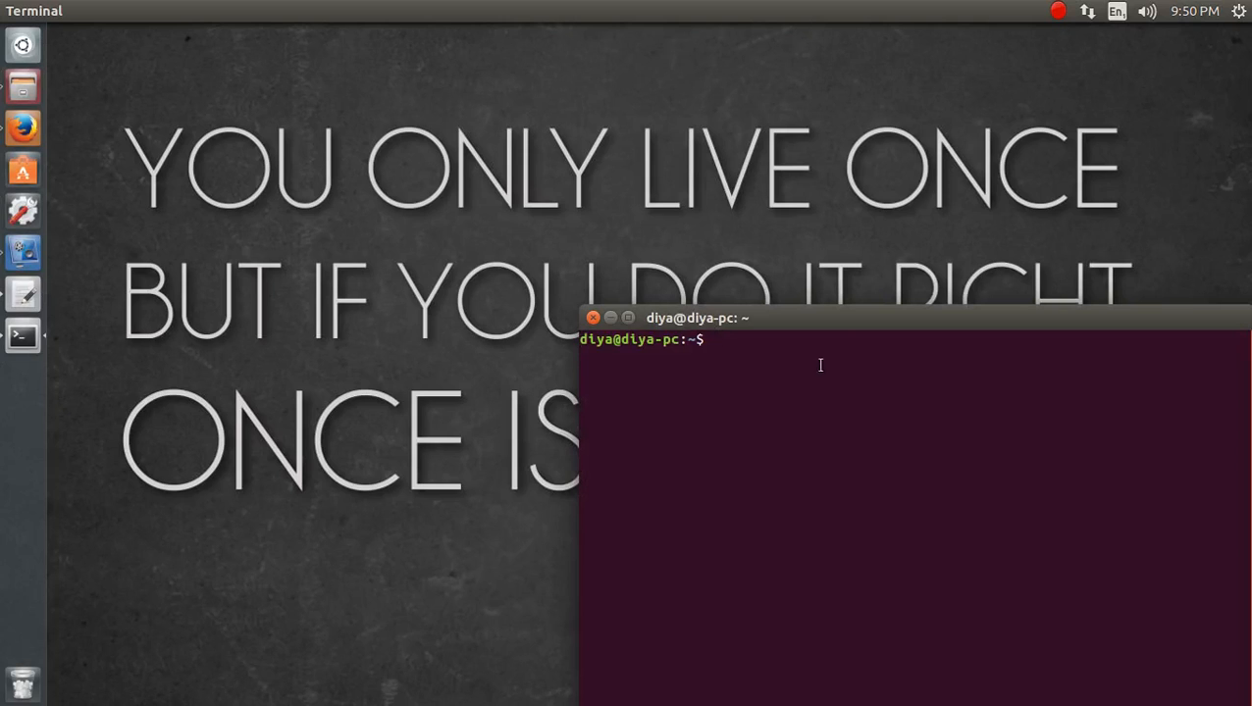
{"action": "left_click_drag", "start_coordinate": [838, 324], "coordinate": [577, 197]}
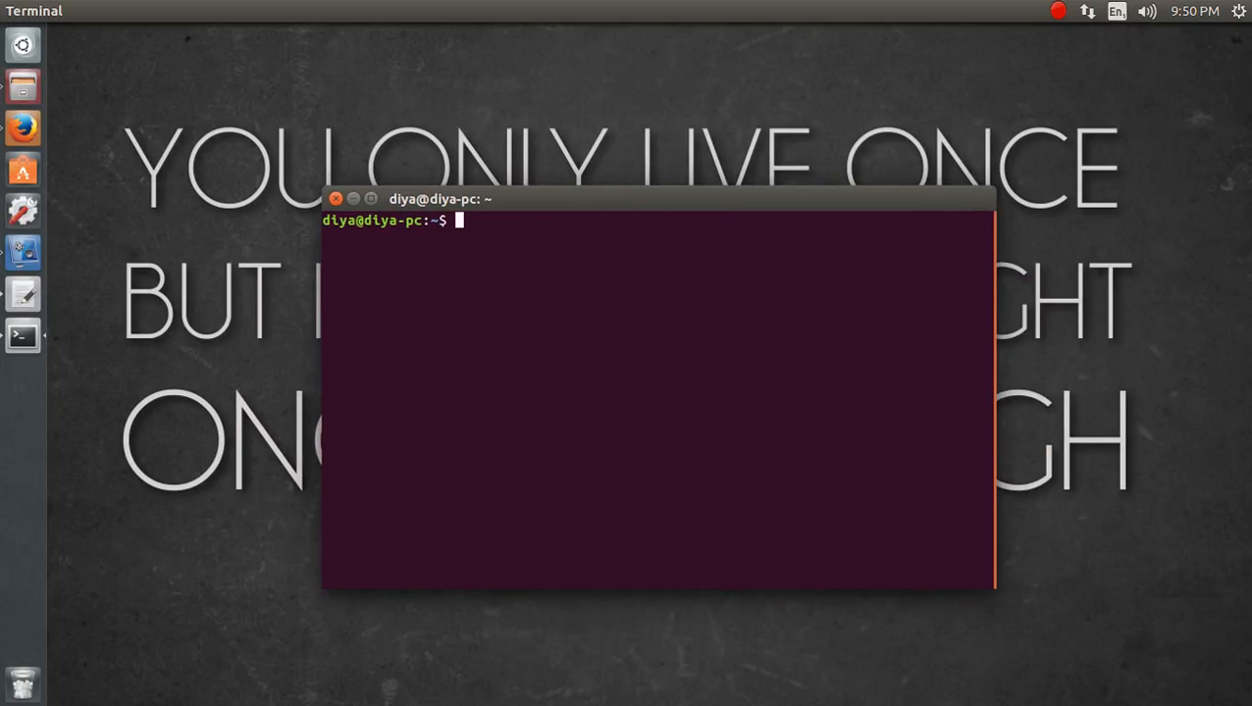
{"action": "key", "text": "alt+Tab"}
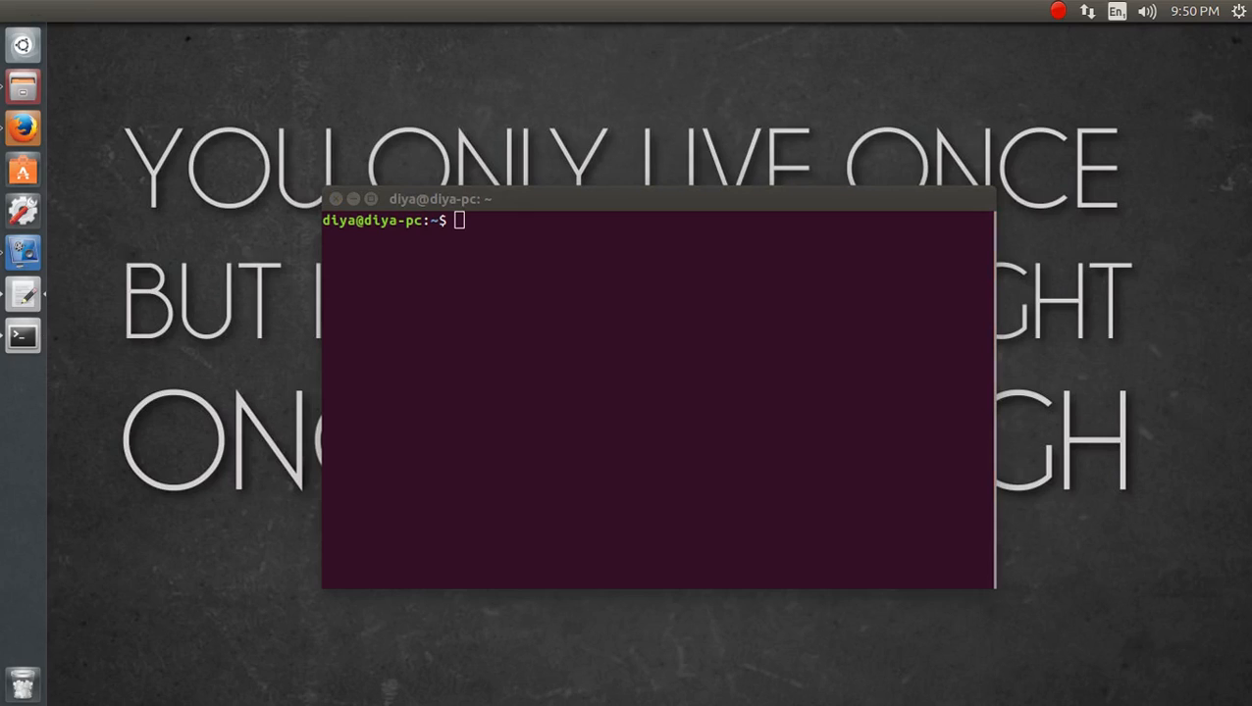
{"action": "left_click", "coordinate": [534, 320]}
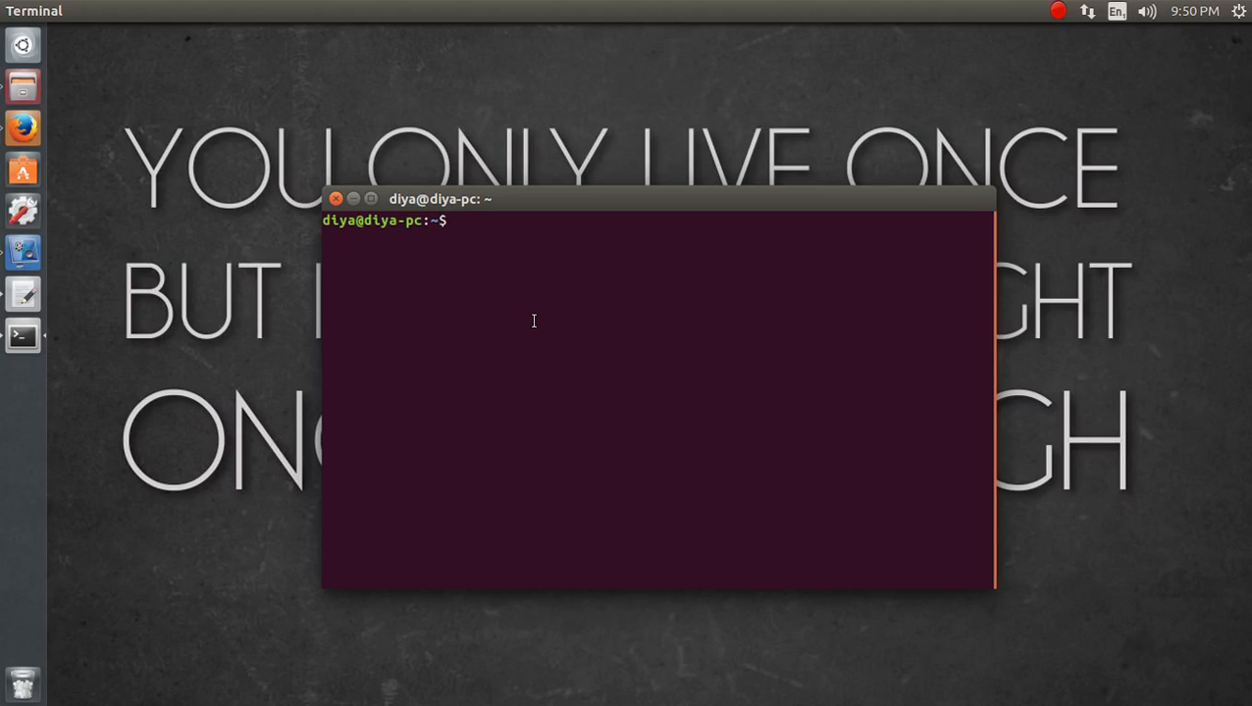
- Open /etc/environment in gedit with sudo, enter the account password, and move the editor window below the terminal prompt
{"action": "type", "text": "sudo gedit /etc./"}
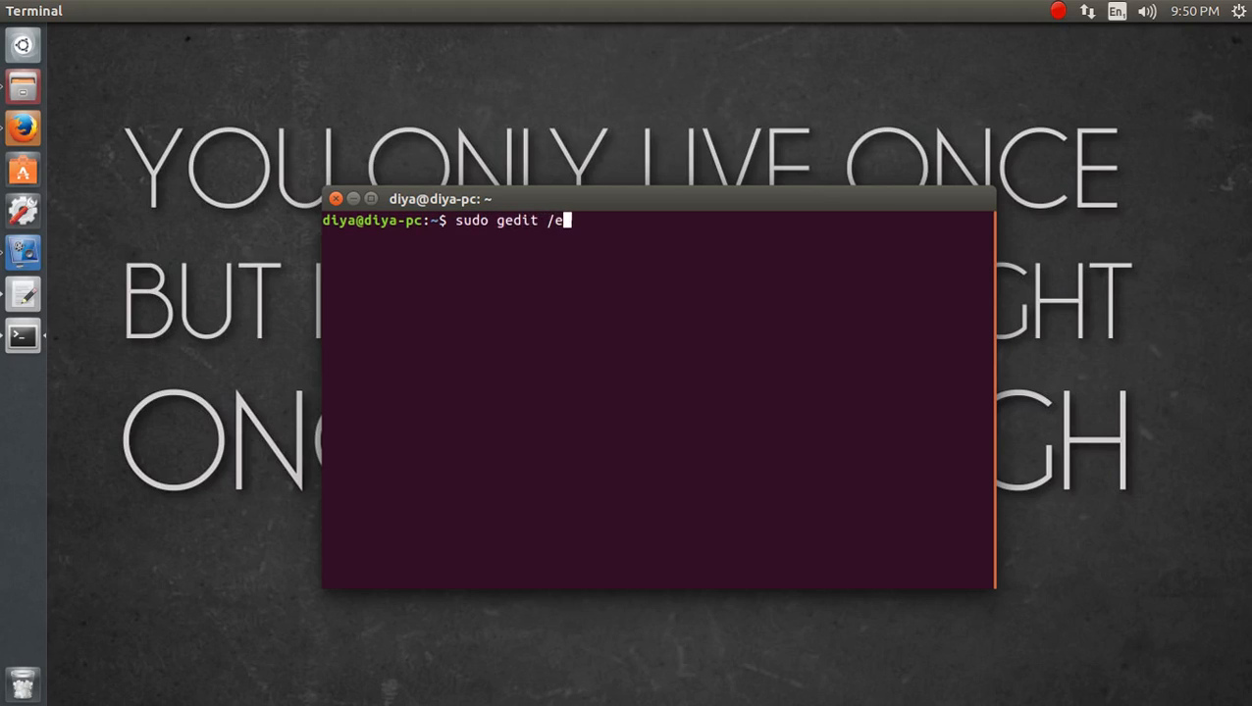
{"action": "key", "text": "BackSpace"}
{"action": "key", "text": "BackSpace"}
{"action": "type", "text": "/environ"}
{"action": "key", "text": "Tab"}
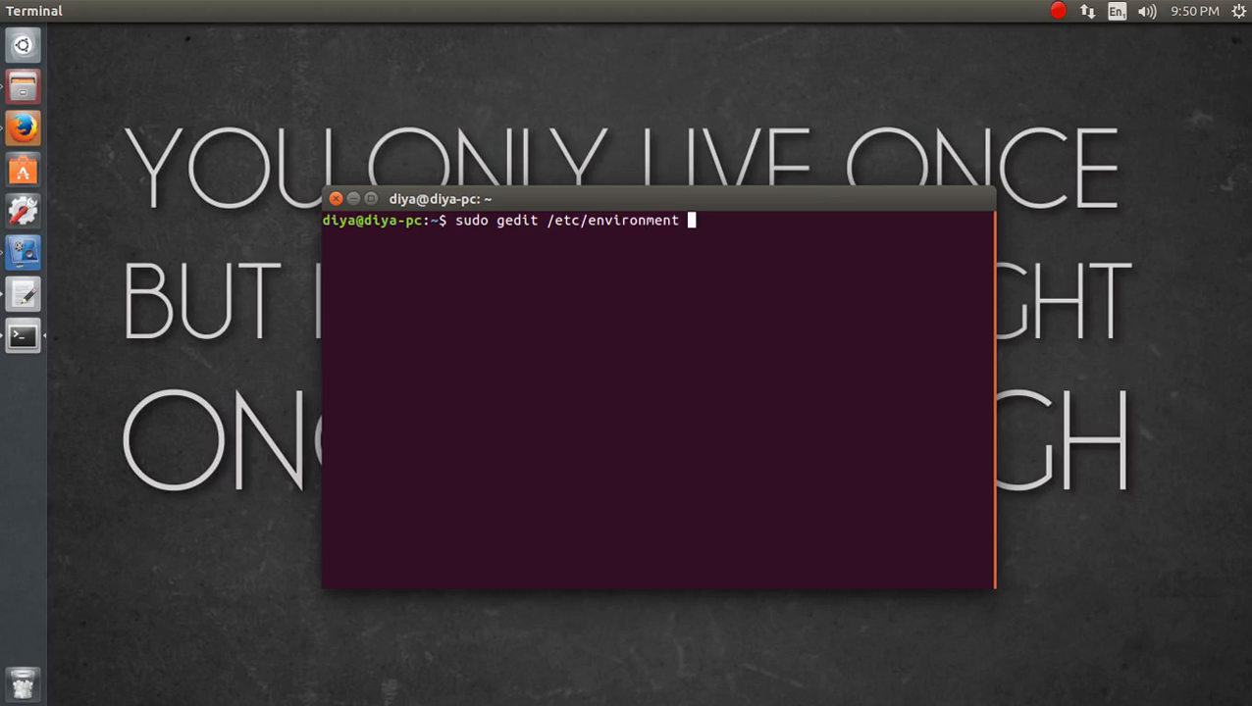
{"action": "key", "text": "Return"}
{"action": "key", "text": "Return"}
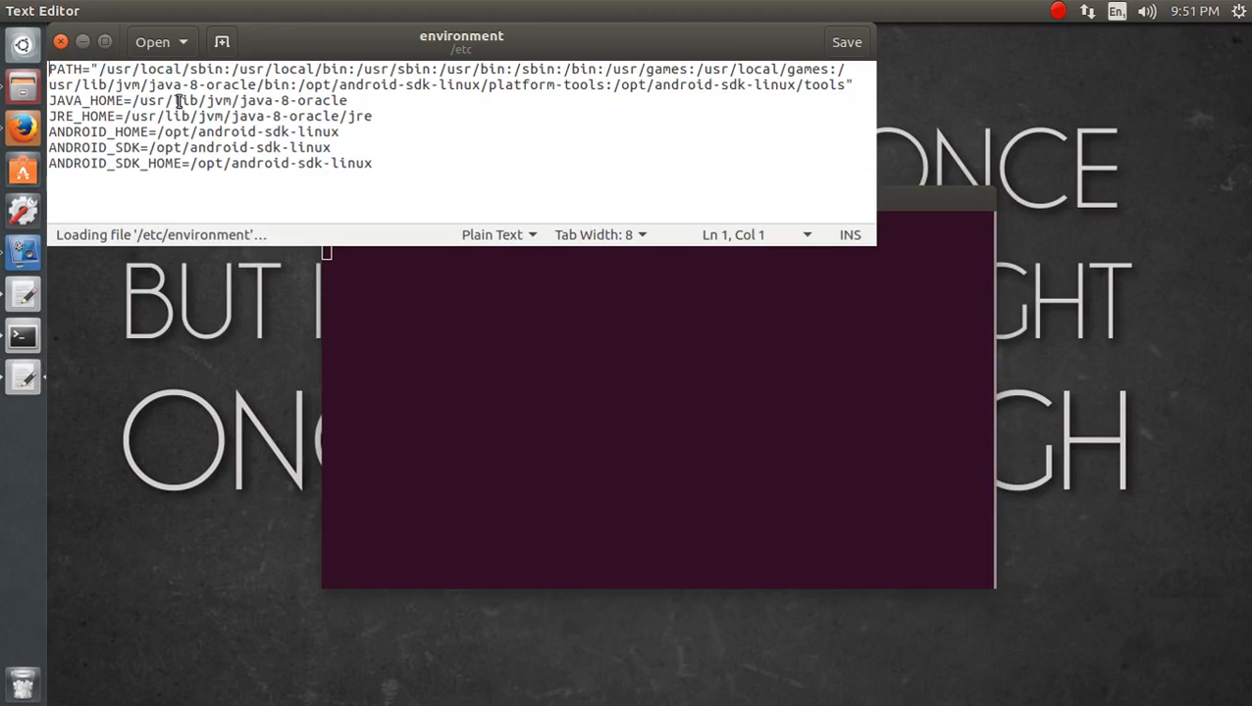
{"action": "left_click_drag", "start_coordinate": [286, 42], "coordinate": [428, 328]}
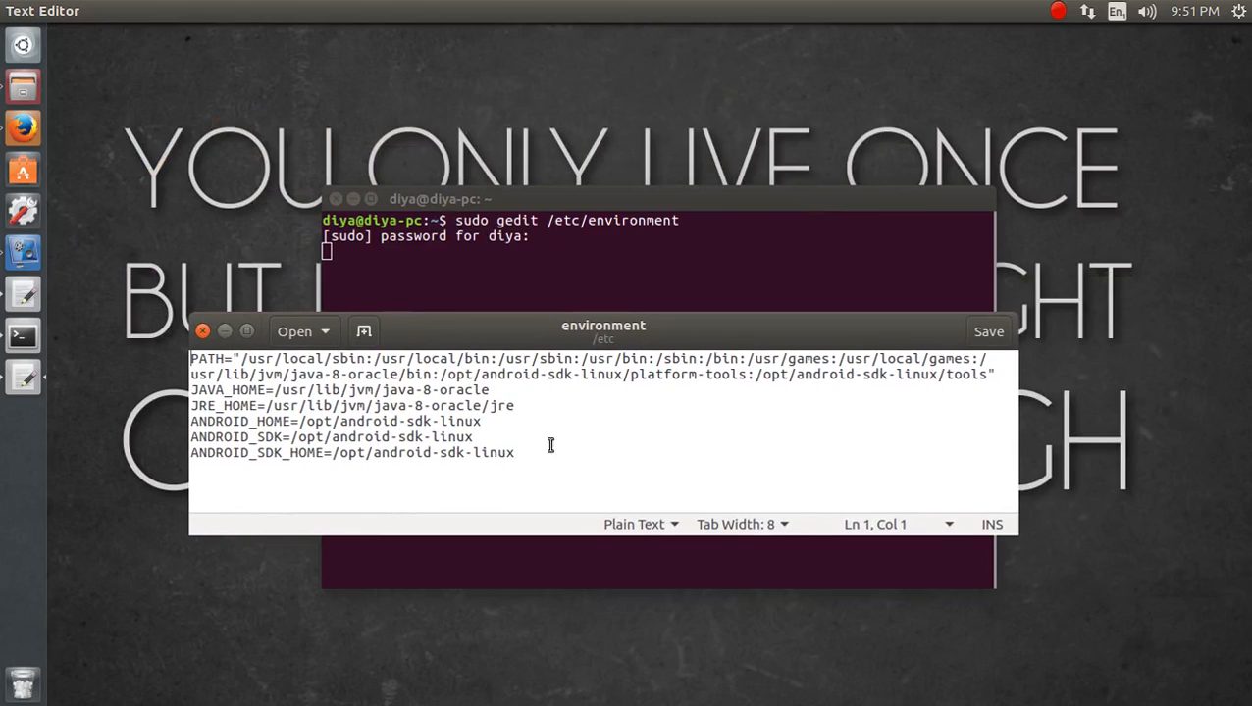
- Review the ANDROID_HOME, ANDROID_SDK and ANDROID_SDK_HOME lines in the environment file
{"action": "left_click_drag", "start_coordinate": [557, 461], "coordinate": [192, 421]}
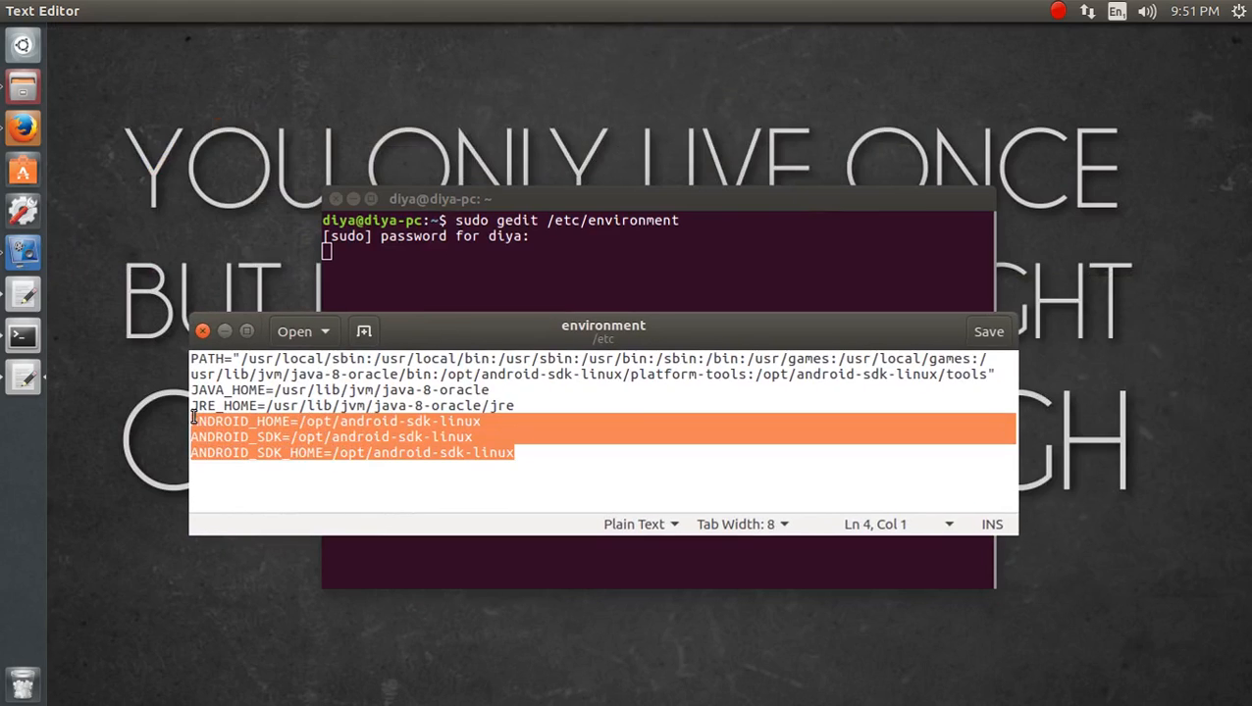
{"action": "left_click", "coordinate": [631, 455]}
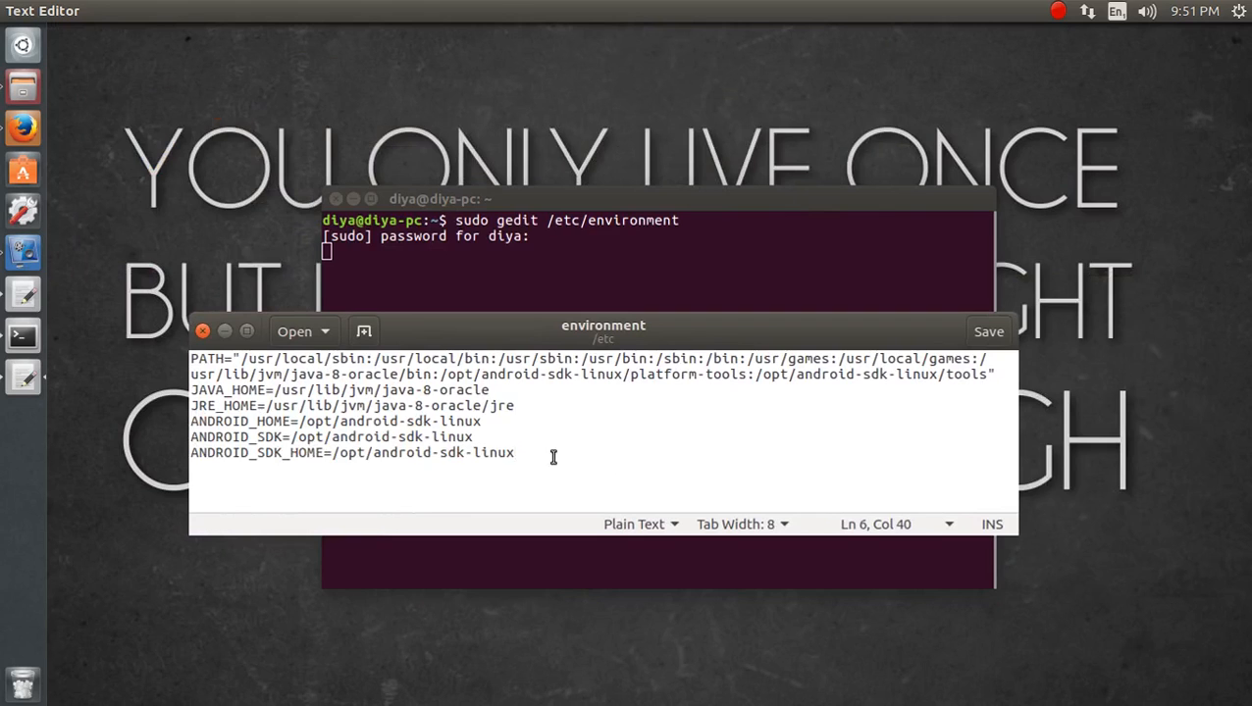
{"action": "left_click_drag", "start_coordinate": [553, 455], "coordinate": [193, 417]}
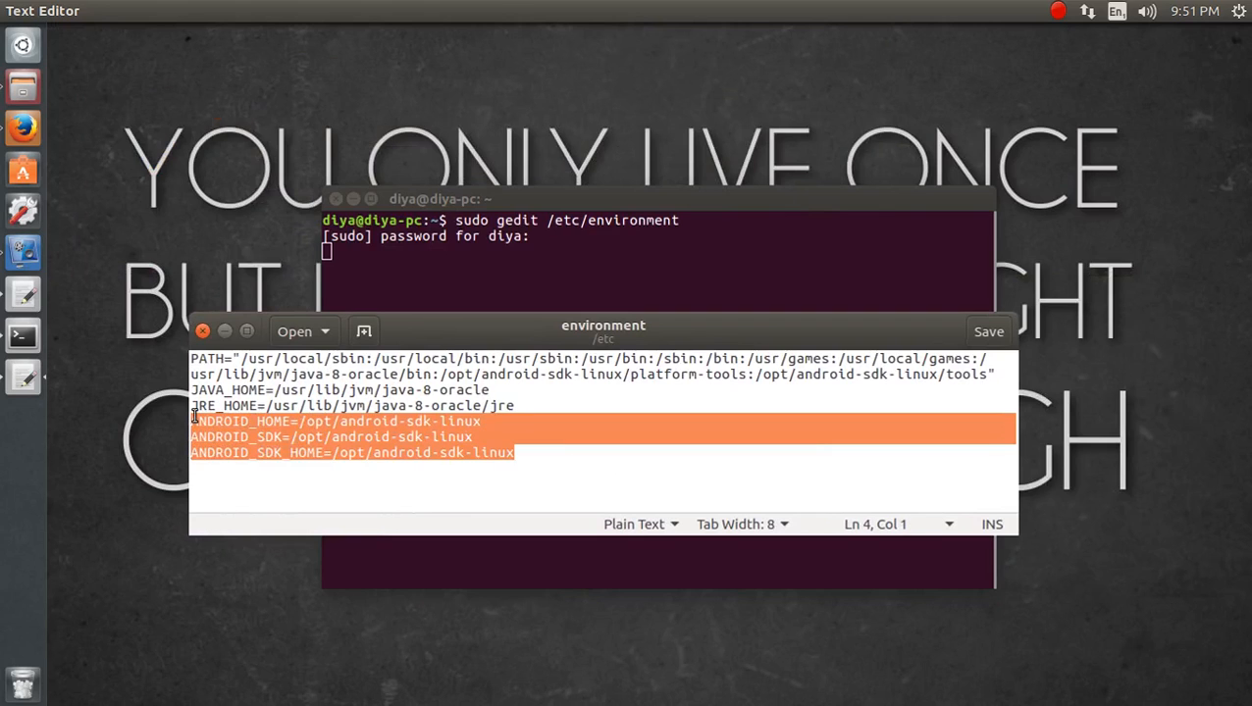
{"action": "left_click", "coordinate": [530, 389]}
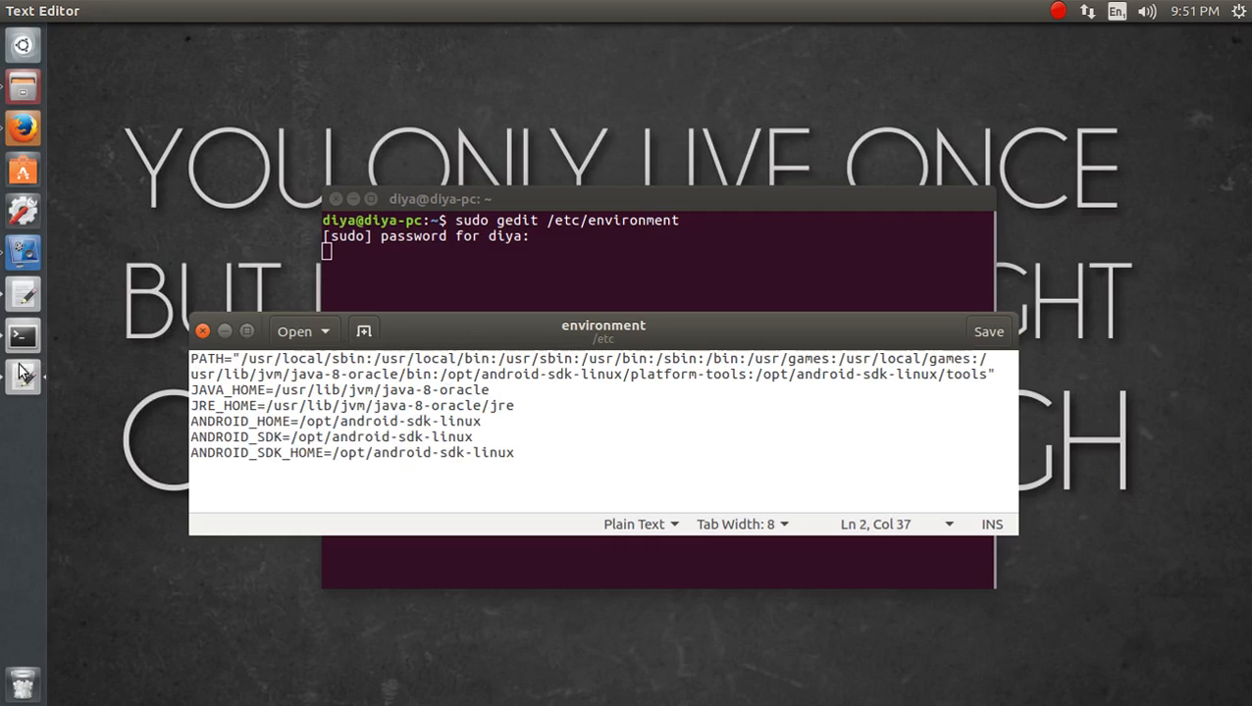
{"action": "left_click_drag", "start_coordinate": [193, 420], "coordinate": [495, 425]}
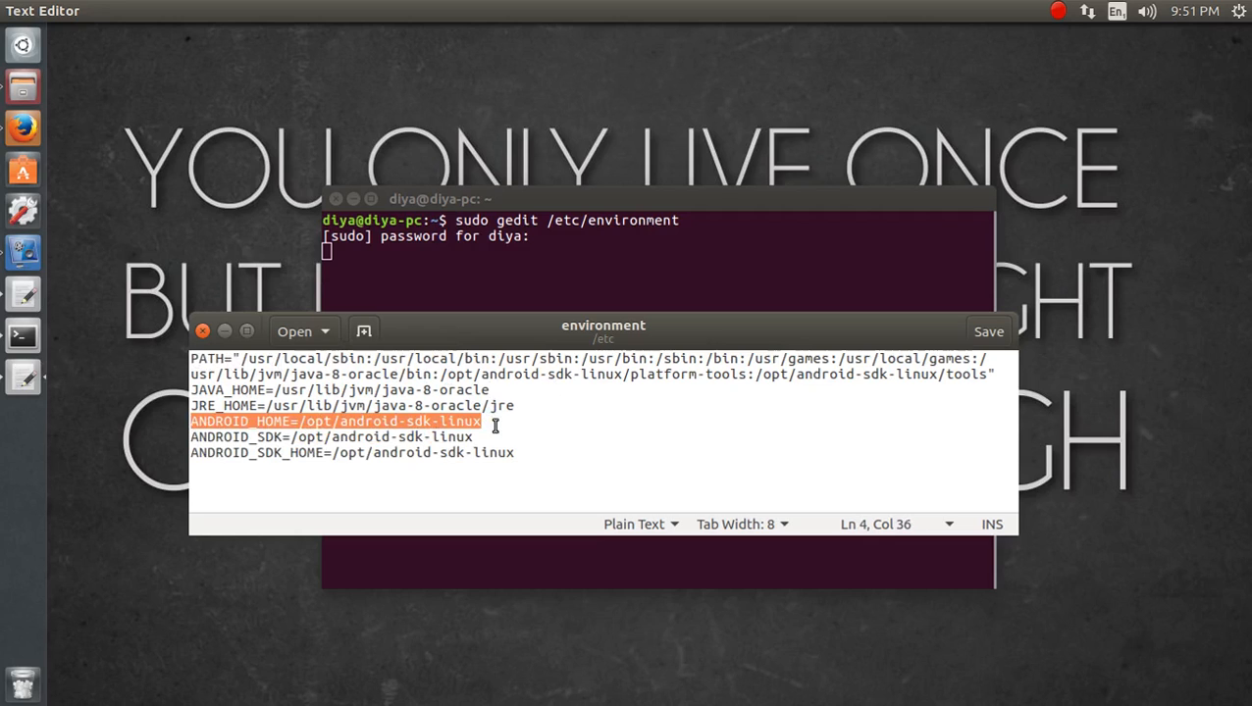
{"action": "left_click_drag", "start_coordinate": [199, 439], "coordinate": [441, 436]}
{"action": "left_click_drag", "start_coordinate": [207, 453], "coordinate": [171, 420]}
{"action": "left_click", "coordinate": [541, 453]}
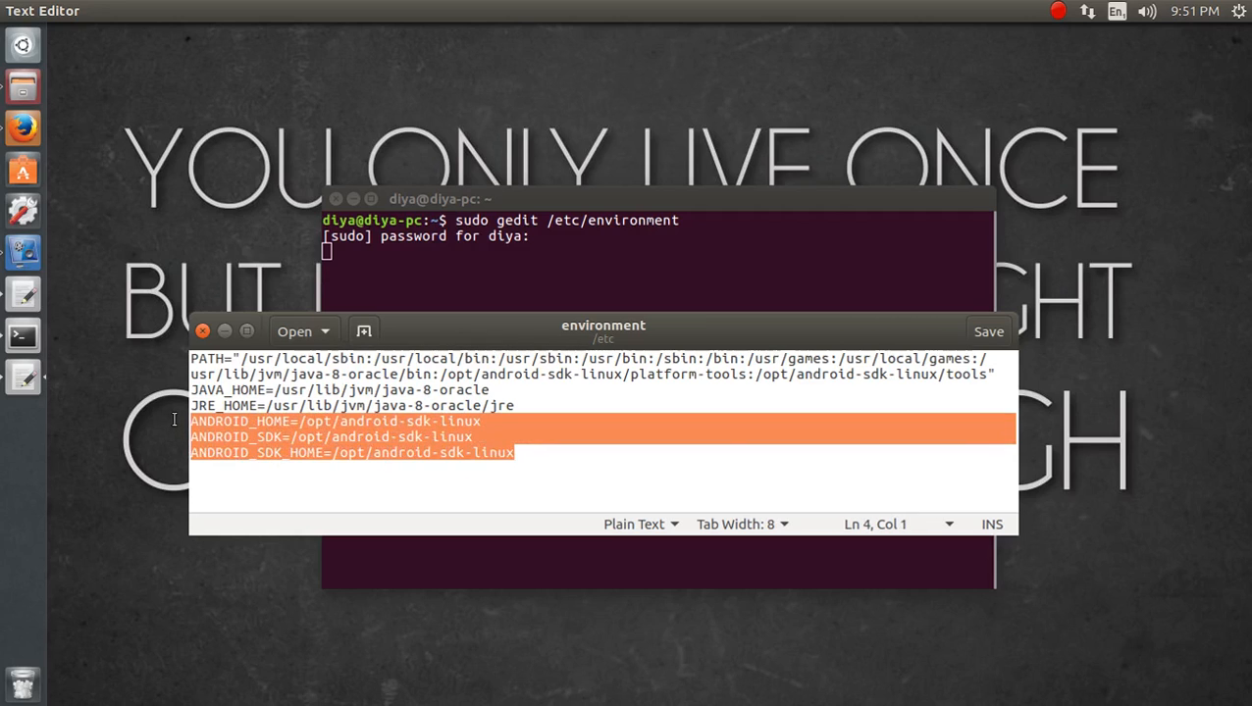
- Examine the three Android variable names and the path assigned to ANDROID_HOME
{"action": "triple_click", "coordinate": [239, 428]}
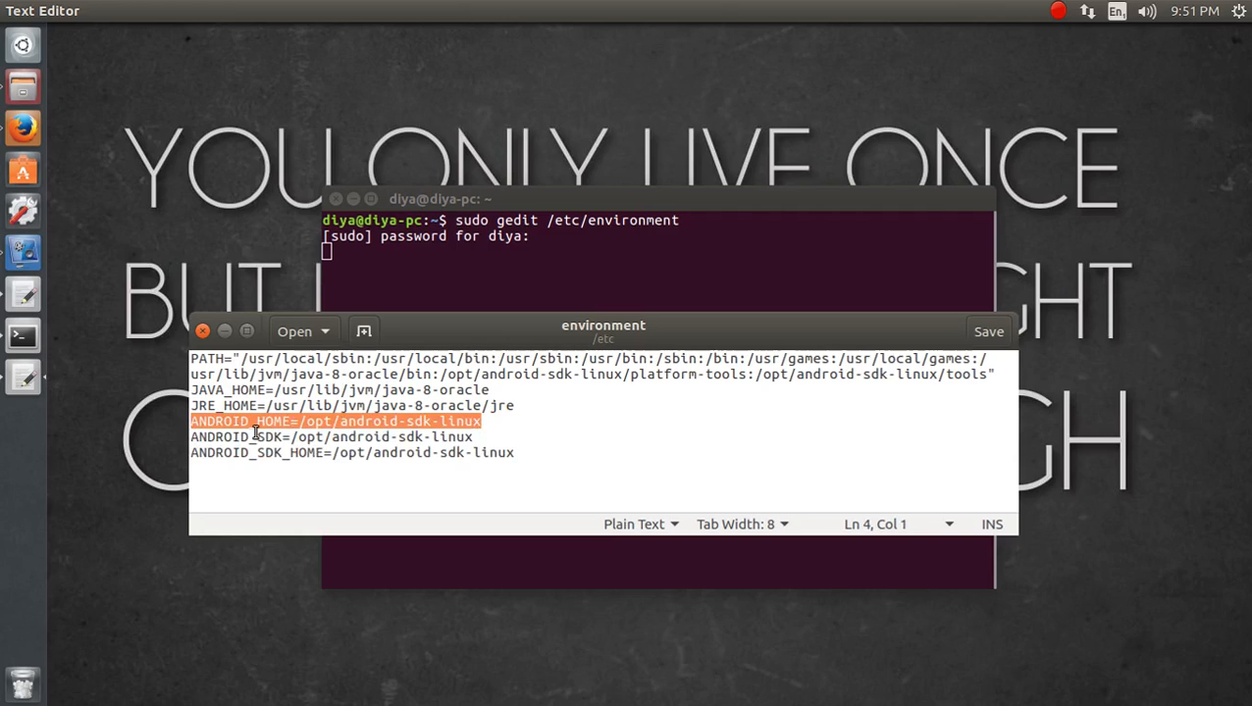
{"action": "double_click", "coordinate": [253, 422]}
{"action": "double_click", "coordinate": [260, 438]}
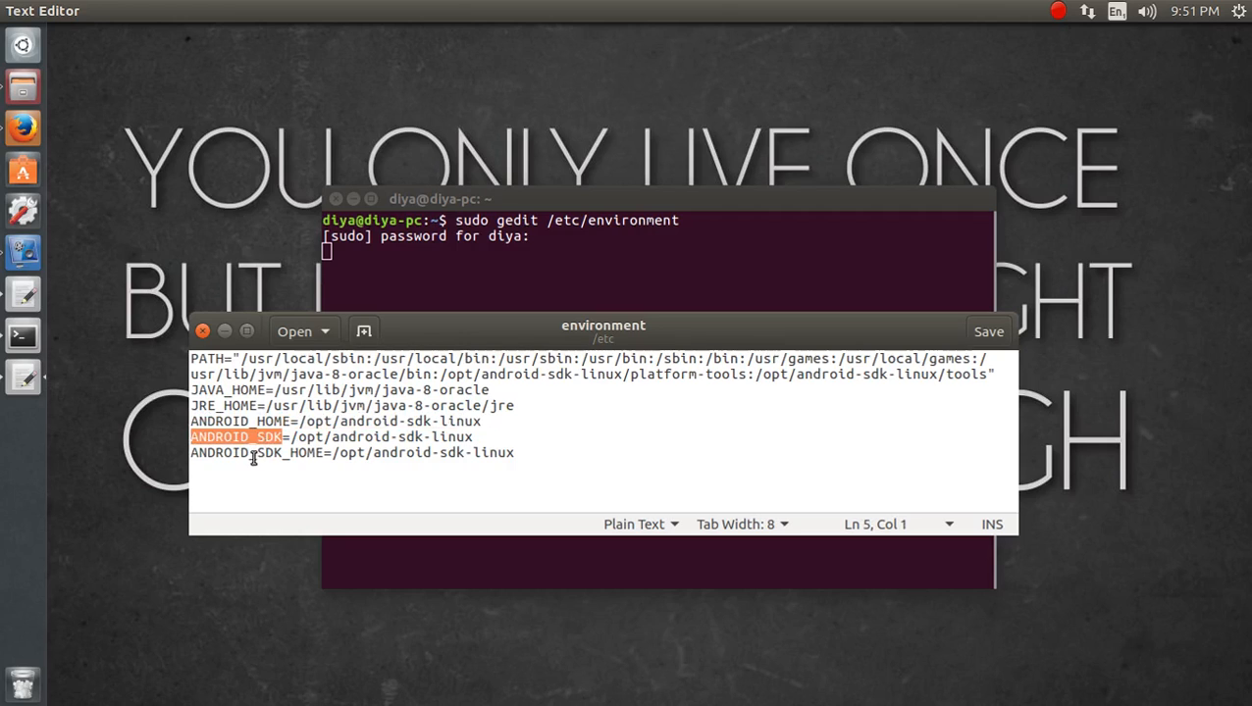
{"action": "double_click", "coordinate": [253, 454]}
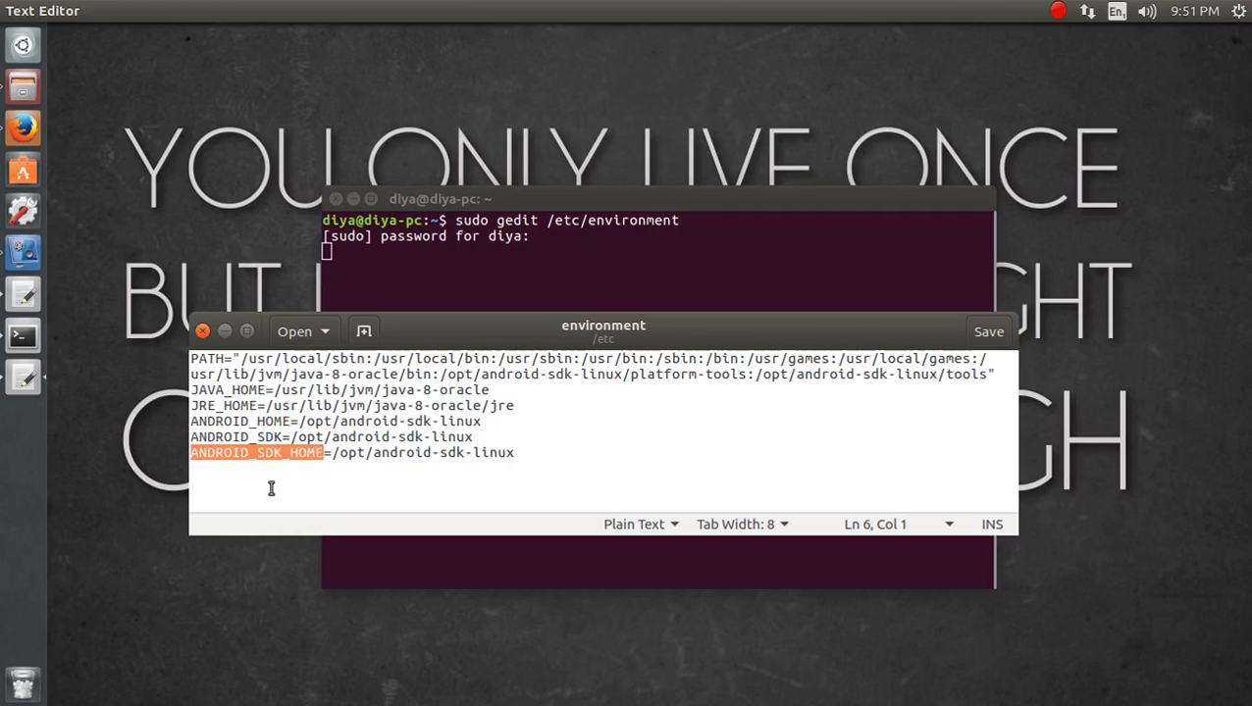
{"action": "left_click_drag", "start_coordinate": [539, 452], "coordinate": [190, 420]}
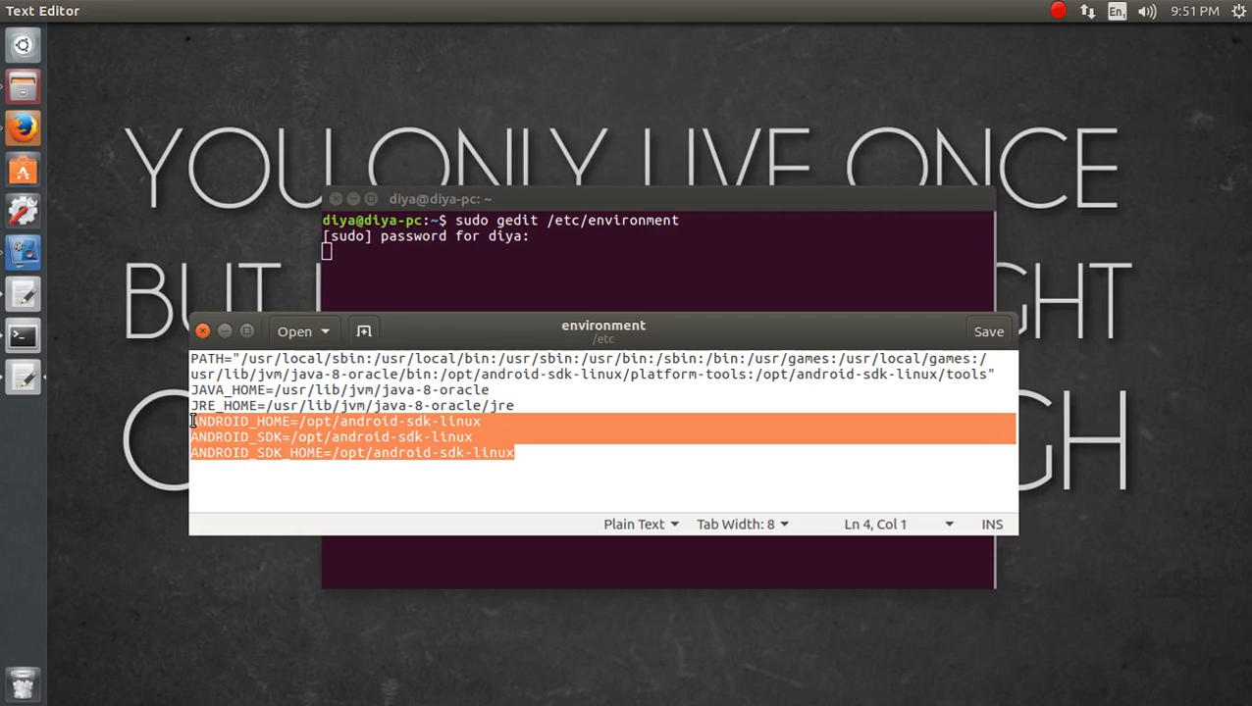
{"action": "left_click", "coordinate": [298, 438]}
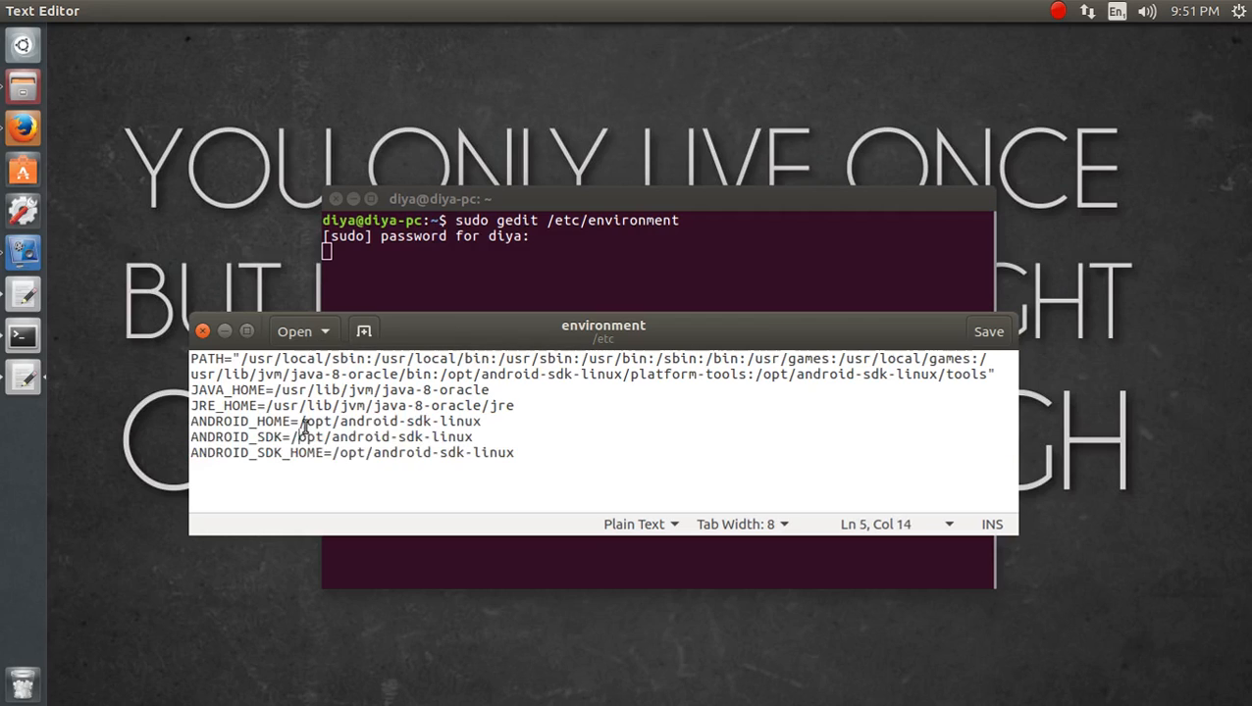
{"action": "left_click_drag", "start_coordinate": [298, 422], "coordinate": [483, 421]}
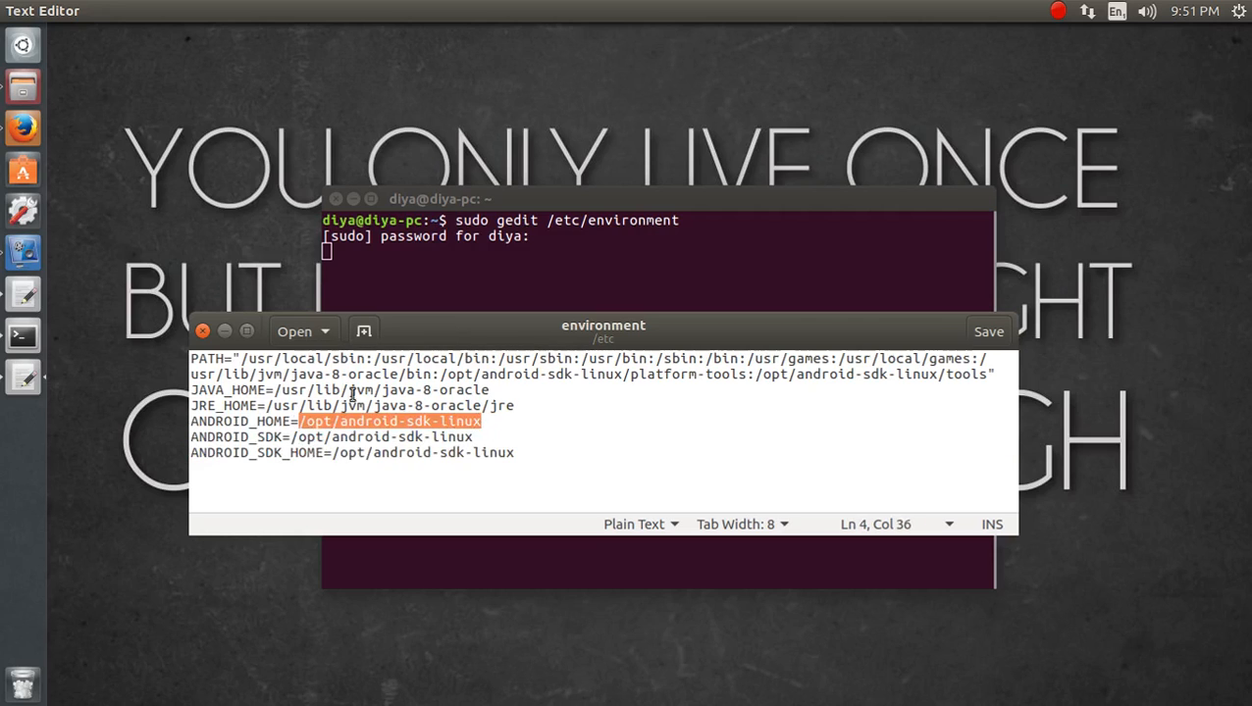
- Browse in Files to /opt/android-sdk-linux and select its full location path
{"action": "left_click", "coordinate": [20, 91]}
{"action": "left_click_drag", "start_coordinate": [1251, 78], "coordinate": [754, 87]}
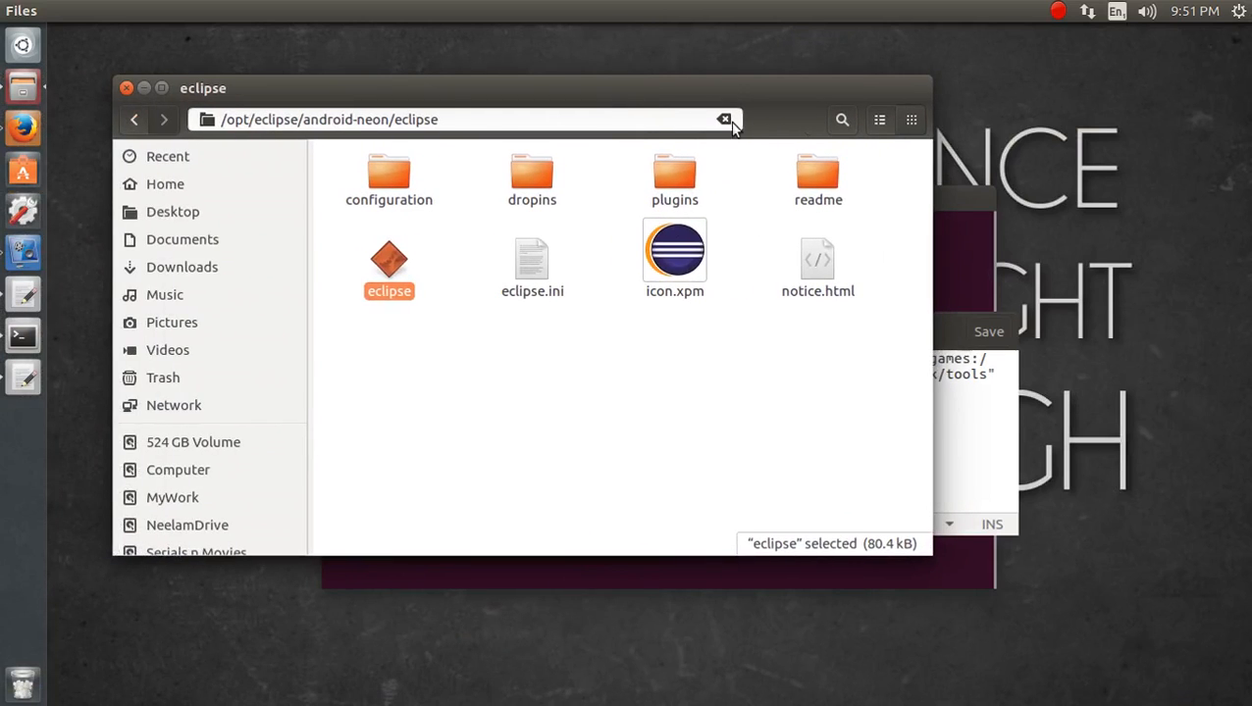
{"action": "left_click", "coordinate": [216, 477]}
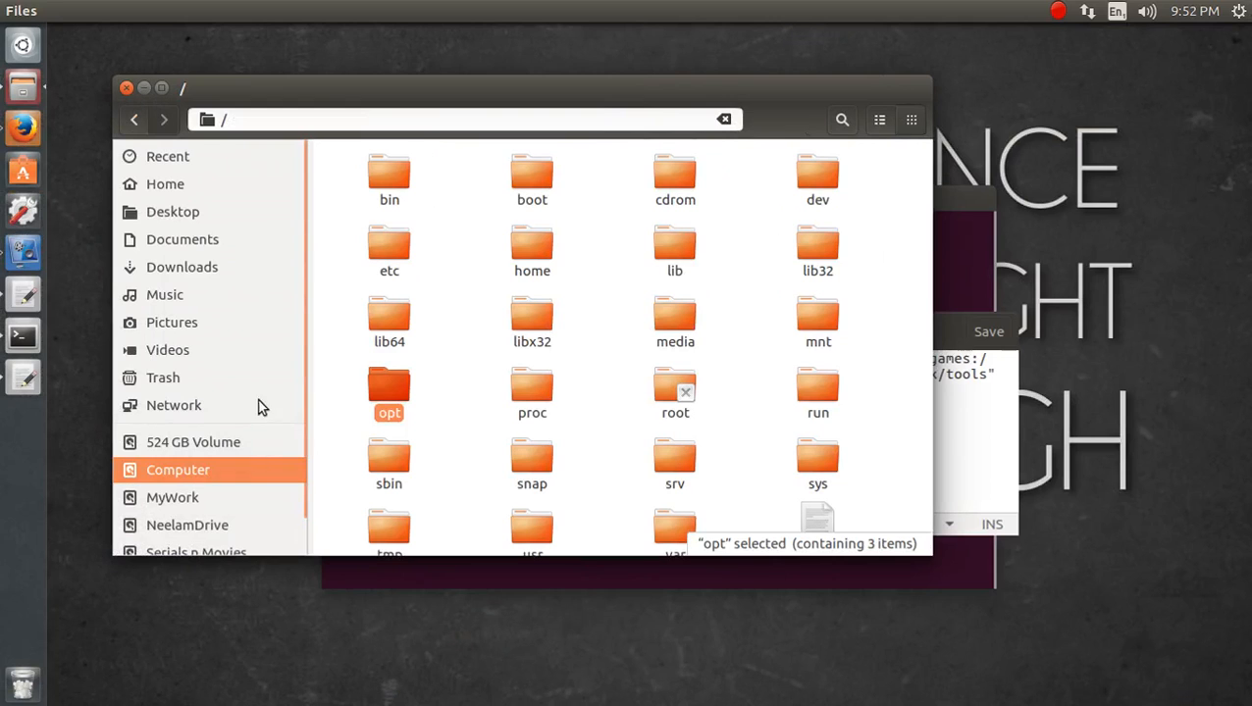
{"action": "double_click", "coordinate": [382, 396]}
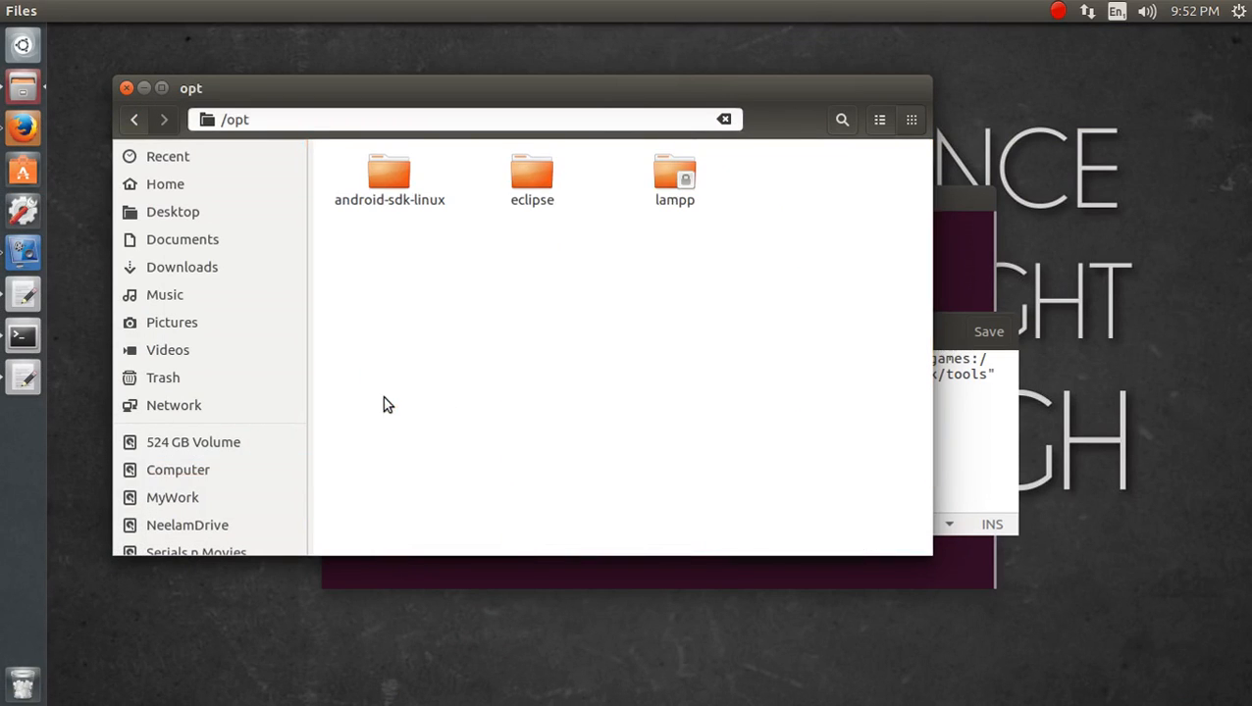
{"action": "double_click", "coordinate": [387, 172]}
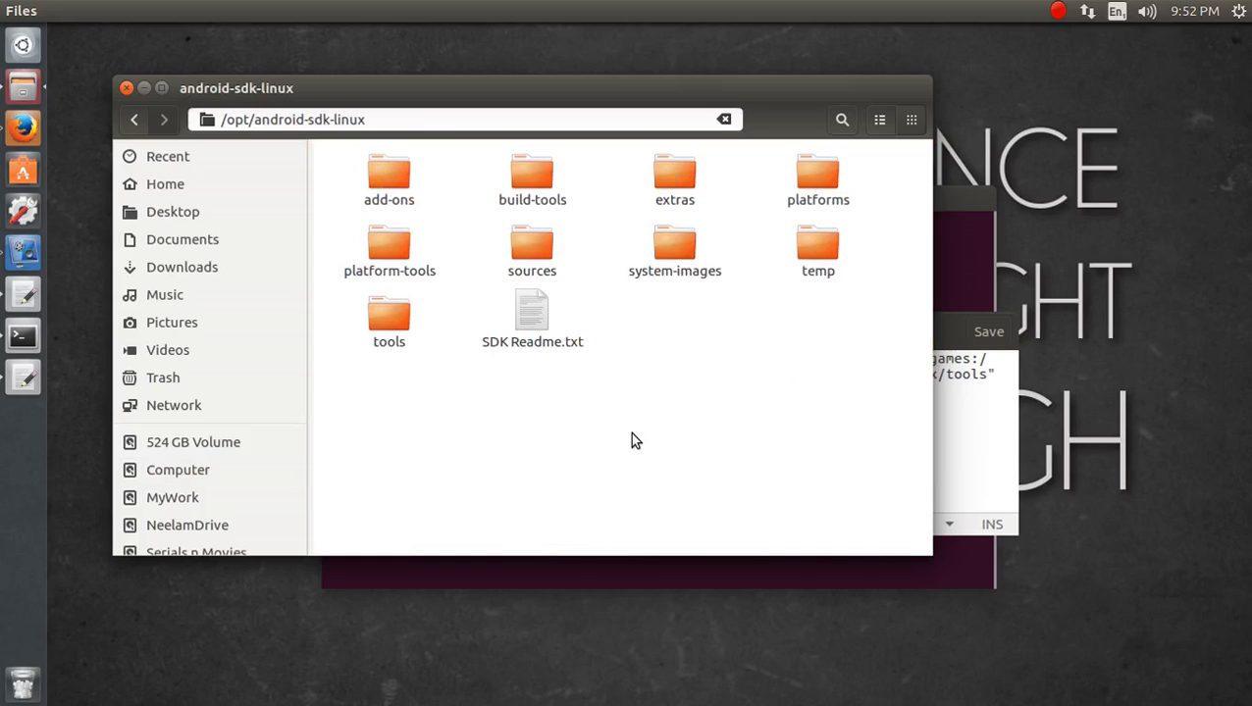
{"action": "key", "text": "ctrl+l"}
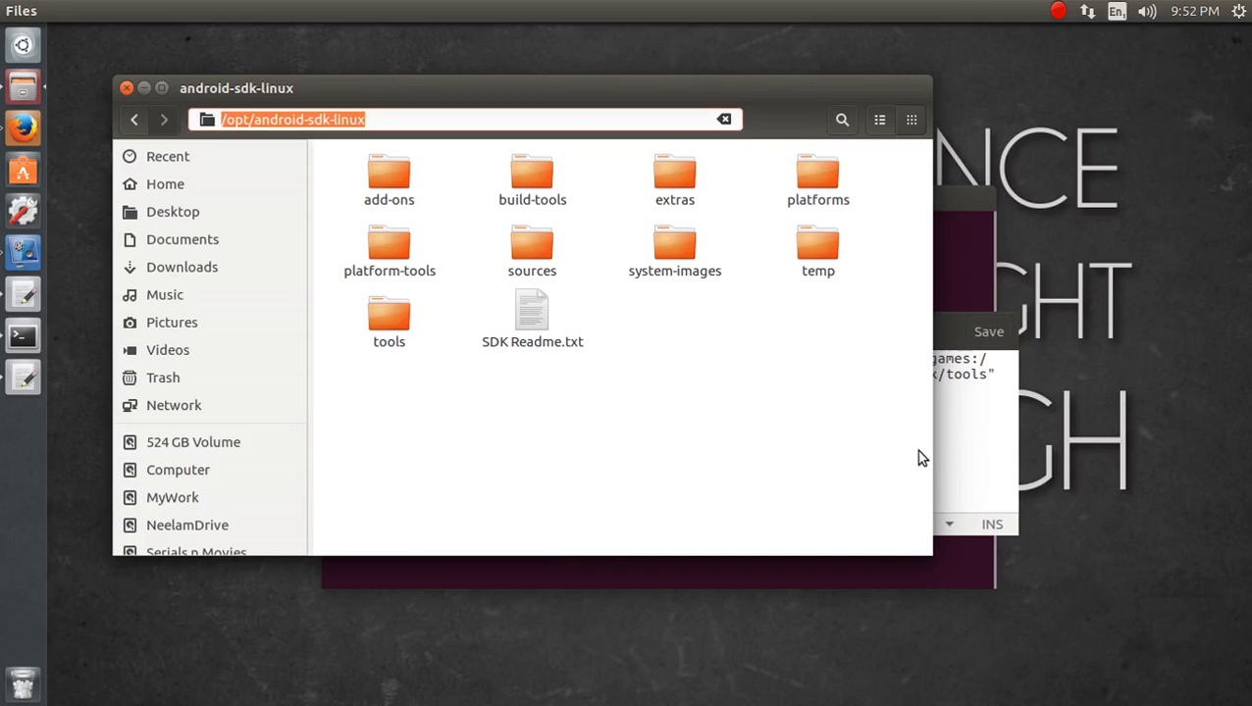
- Return to the environment file and check the SDK path assigned to the three Android variables
{"action": "left_click", "coordinate": [944, 447]}
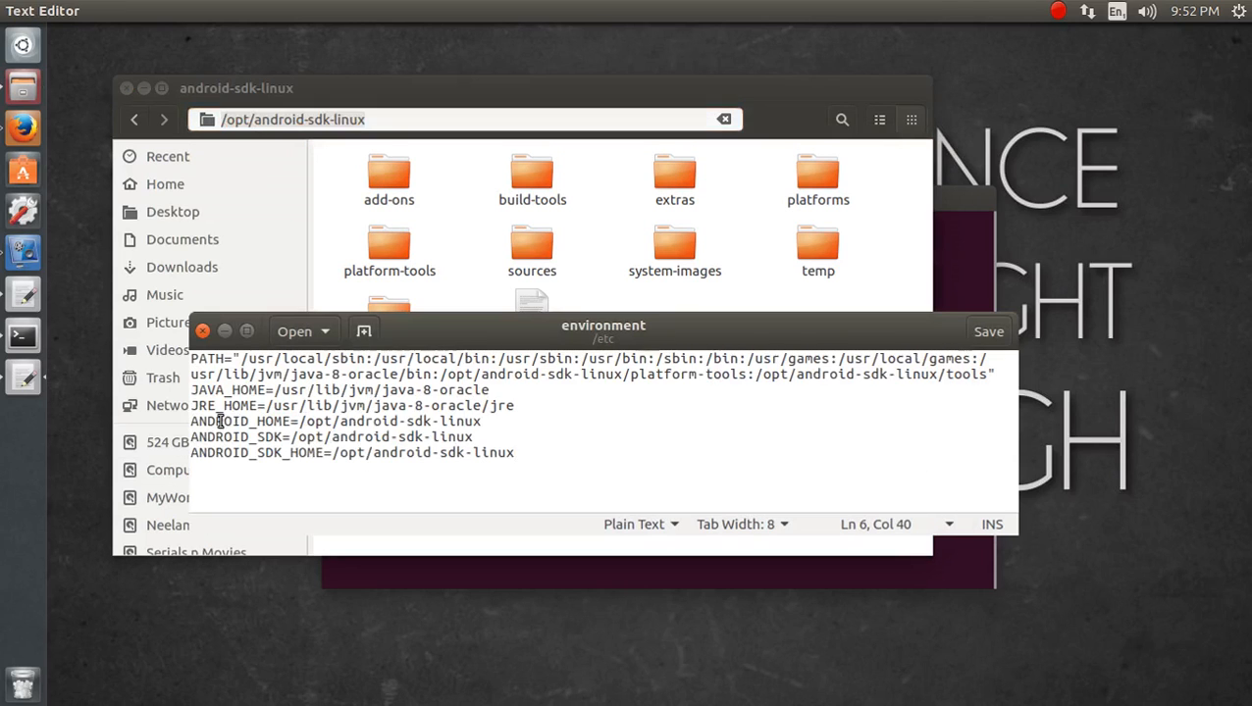
{"action": "left_click_drag", "start_coordinate": [298, 421], "coordinate": [512, 432]}
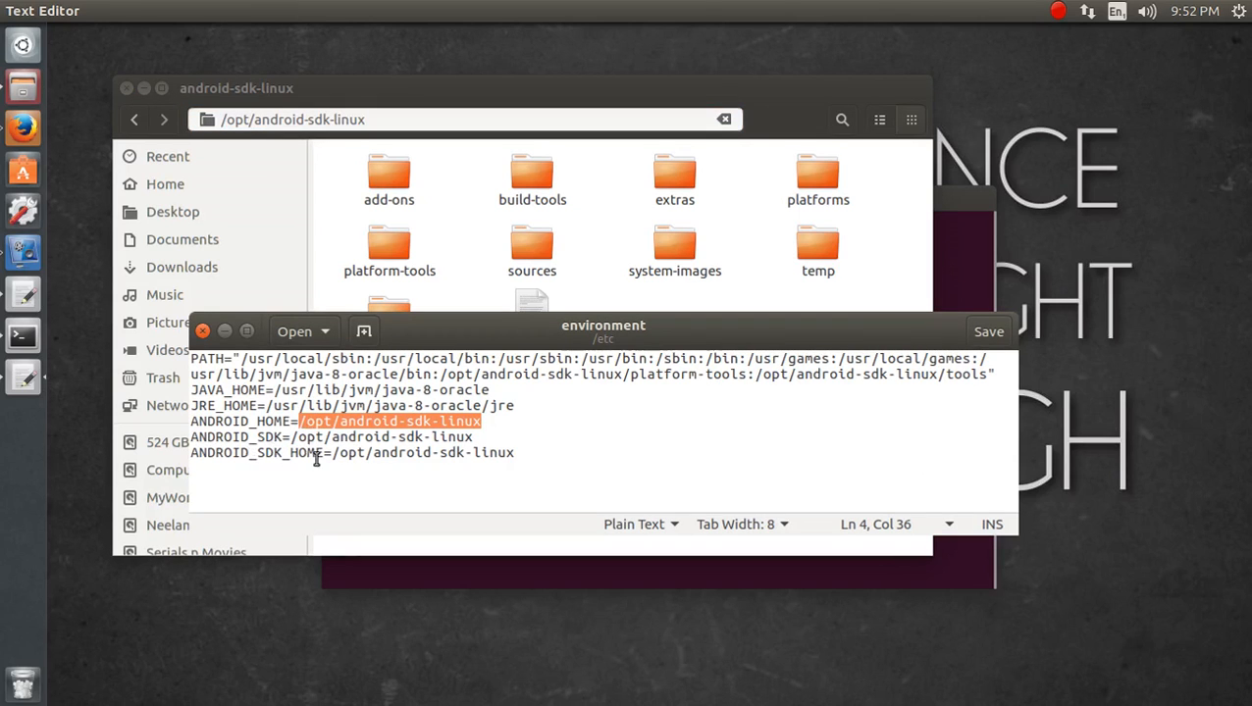
{"action": "left_click_drag", "start_coordinate": [538, 452], "coordinate": [193, 424]}
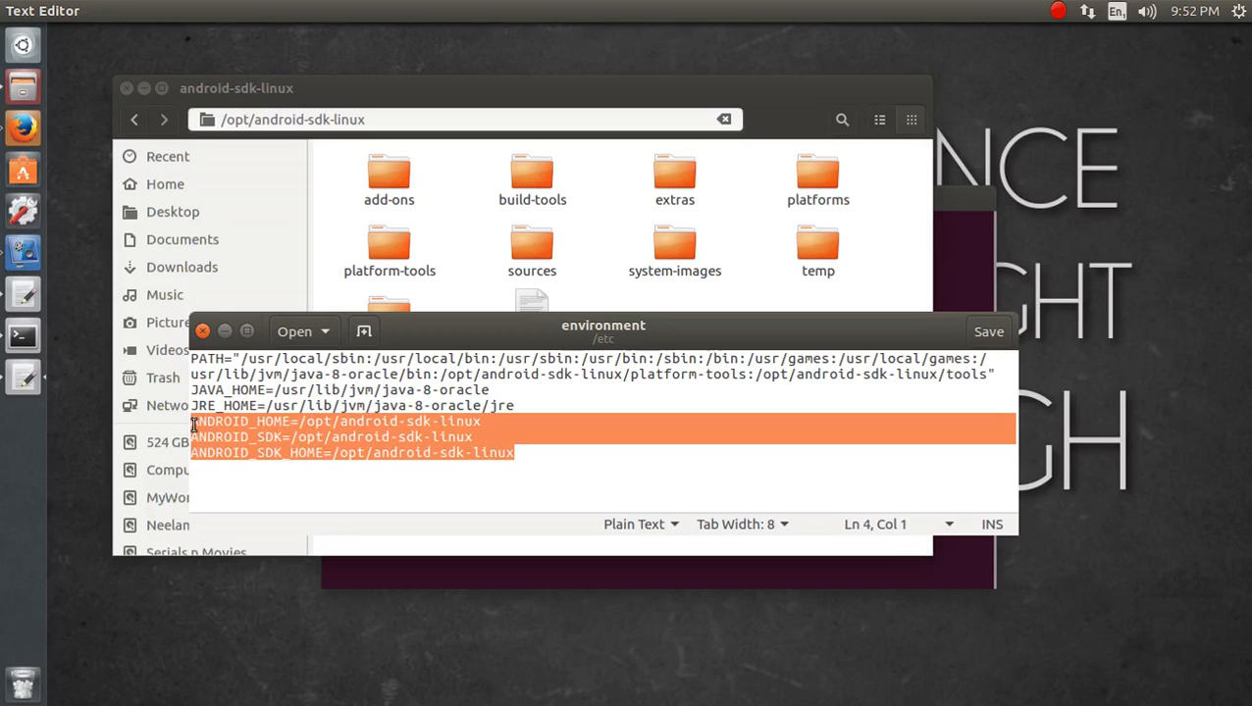
{"action": "left_click", "coordinate": [566, 447]}
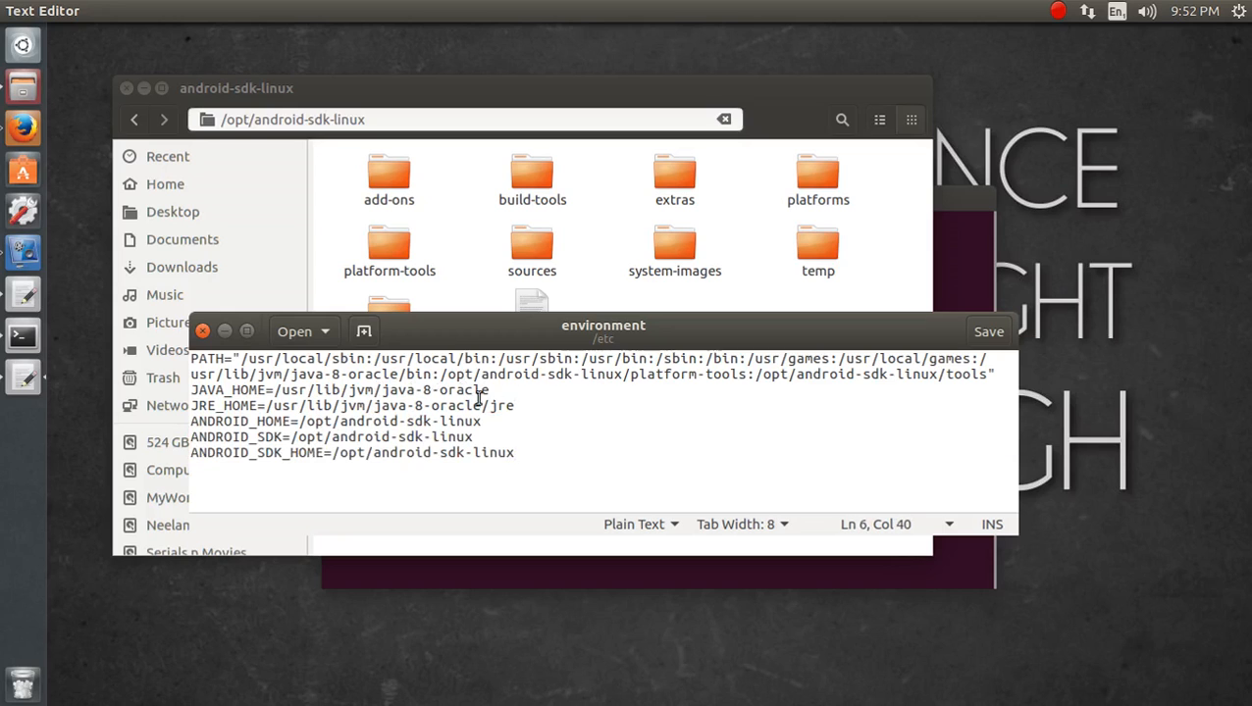
- Remove the Android platform-tools and tools entries from the end of the PATH value and save the environment file
{"action": "left_click", "coordinate": [438, 374]}
{"action": "left_click", "coordinate": [521, 389]}
{"action": "left_click", "coordinate": [434, 375]}
{"action": "type", "text": ":"}
{"action": "left_click_drag", "start_coordinate": [240, 359], "coordinate": [489, 359]}
{"action": "left_click_drag", "start_coordinate": [365, 359], "coordinate": [987, 375]}
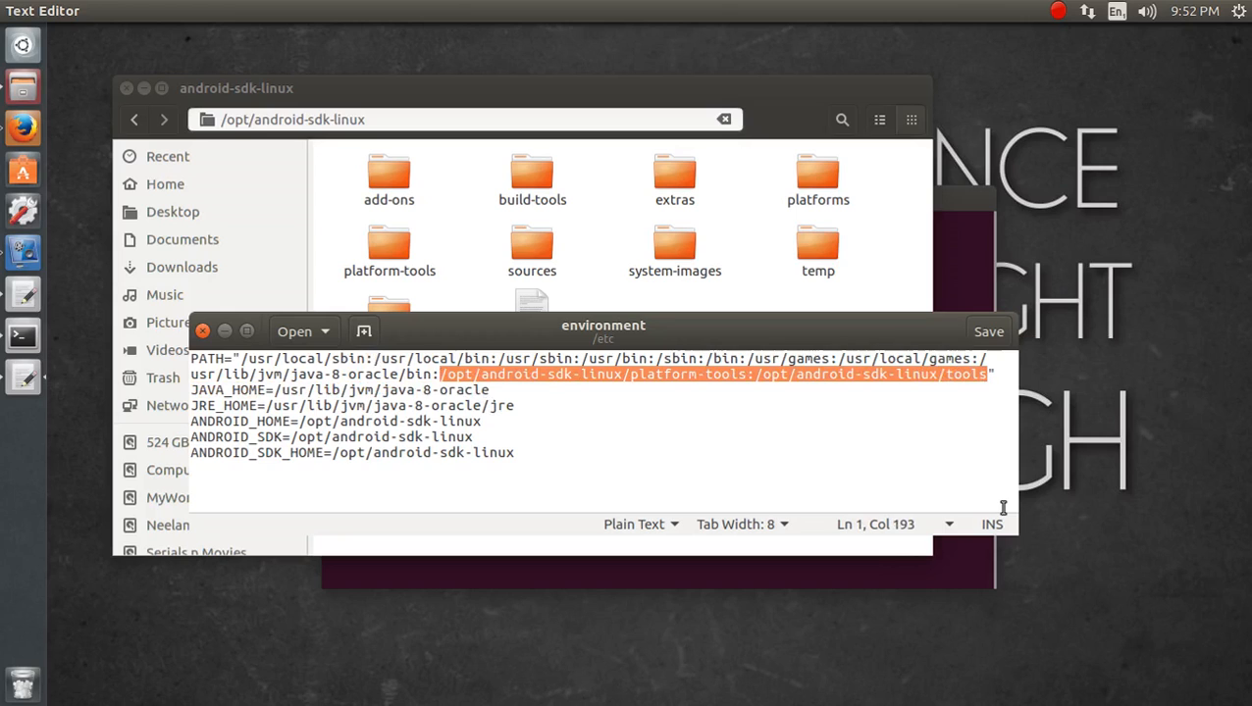
{"action": "key", "text": "BackSpace"}
{"action": "key", "text": "BackSpace"}
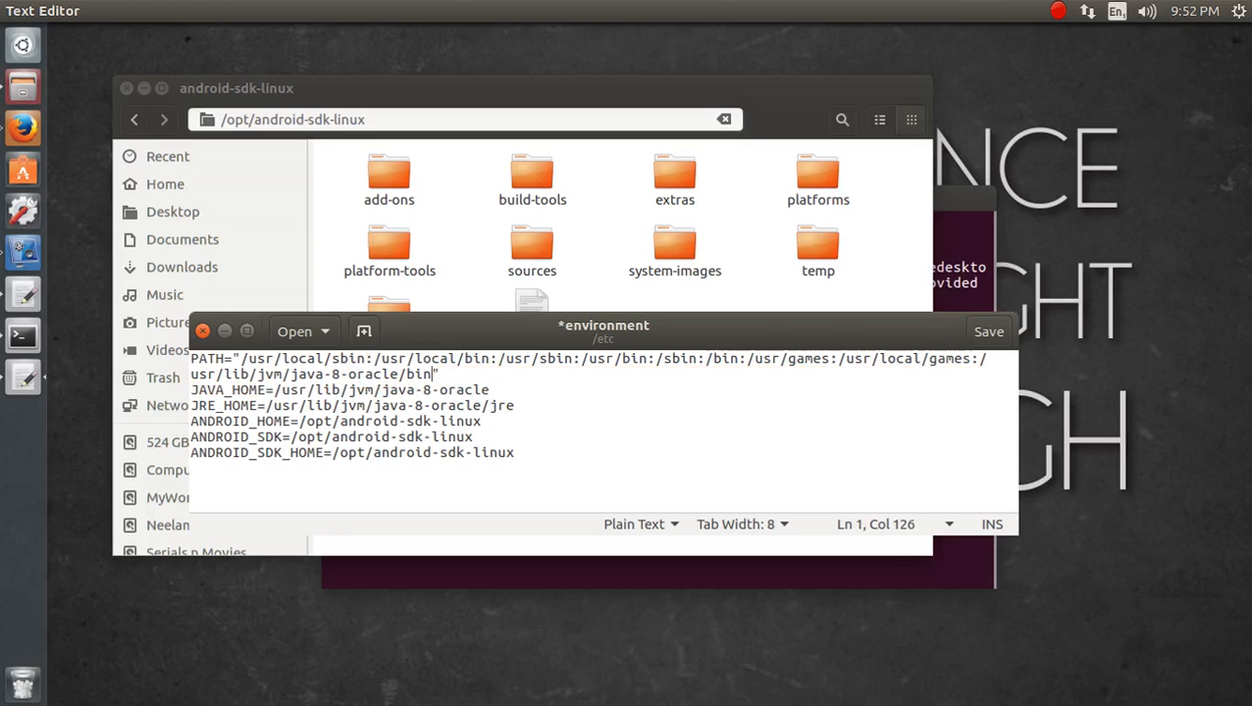
{"action": "key", "text": "ctrl+s"}
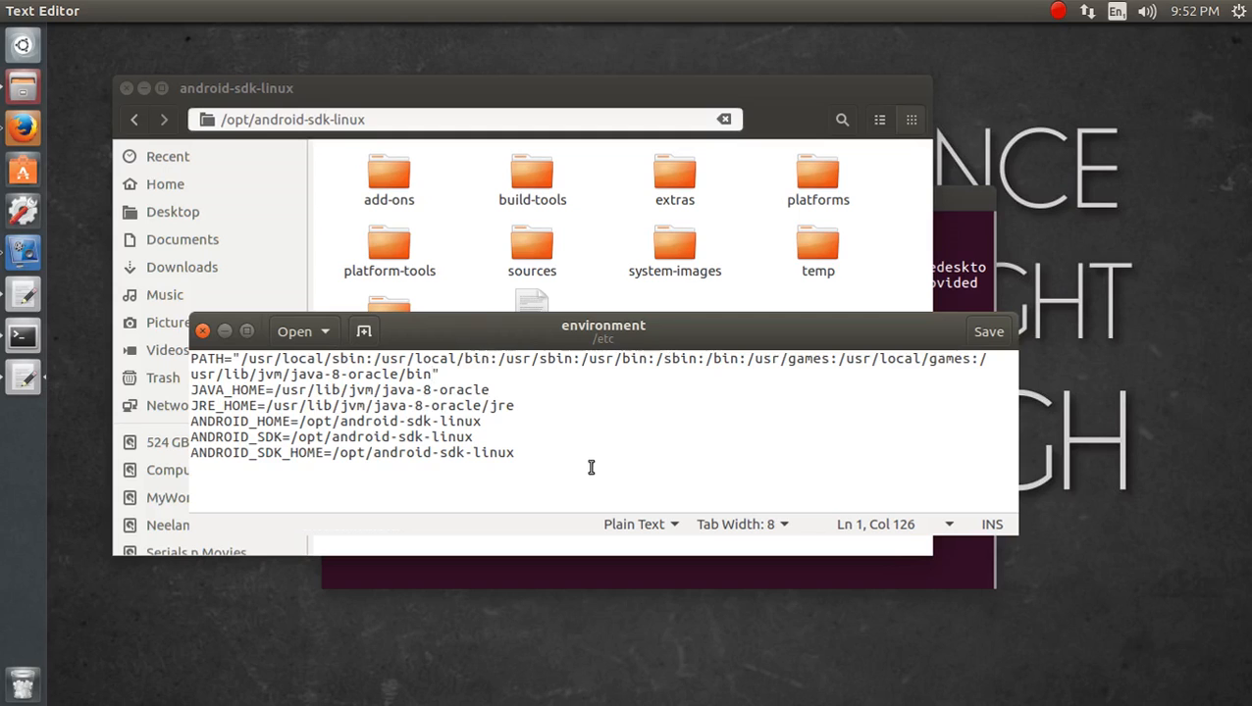
- Open the Android SDK's platform-tools folder in Files and compare its full location path with the environment file
{"action": "left_click", "coordinate": [392, 262]}
{"action": "double_click", "coordinate": [393, 262]}
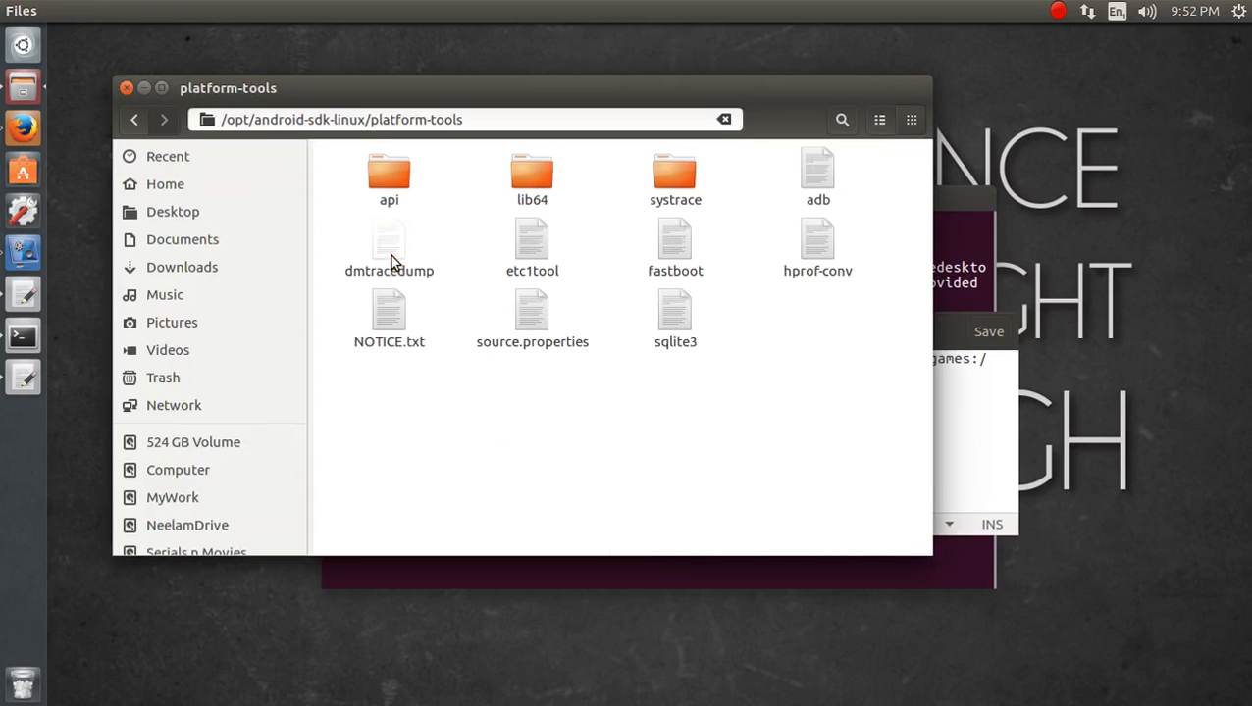
{"action": "key", "text": "ctrl+l"}
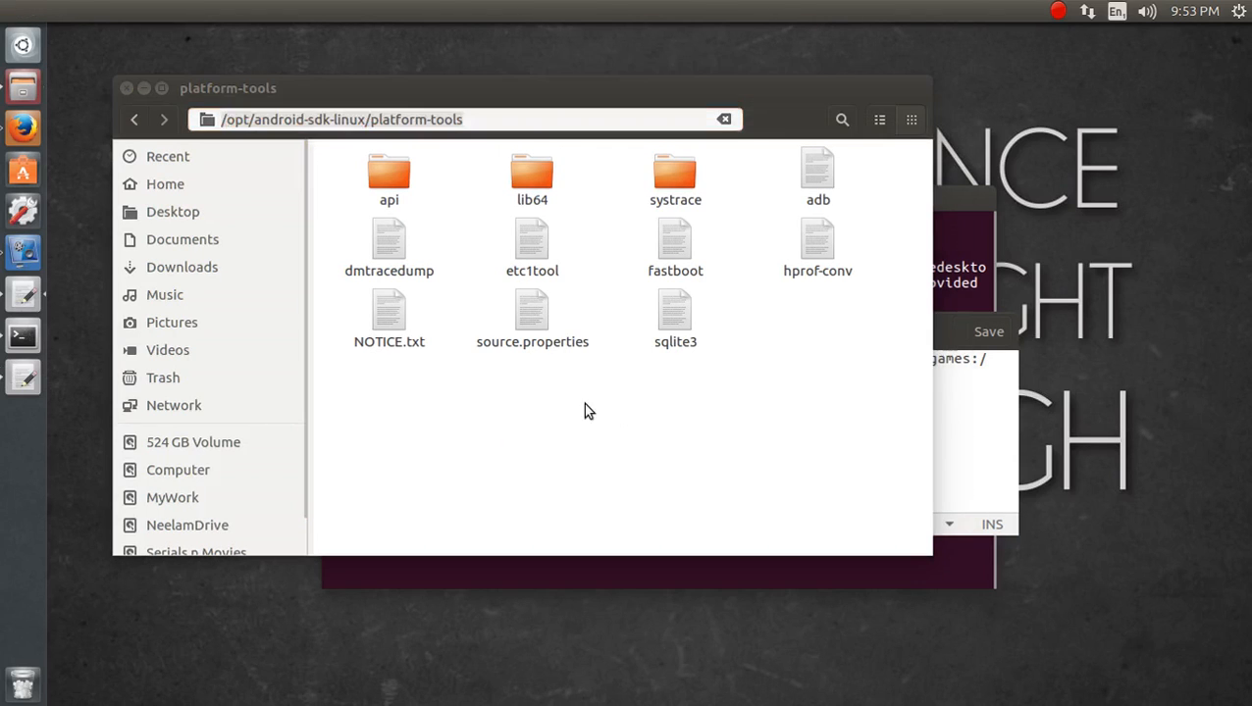
{"action": "left_click", "coordinate": [23, 383]}
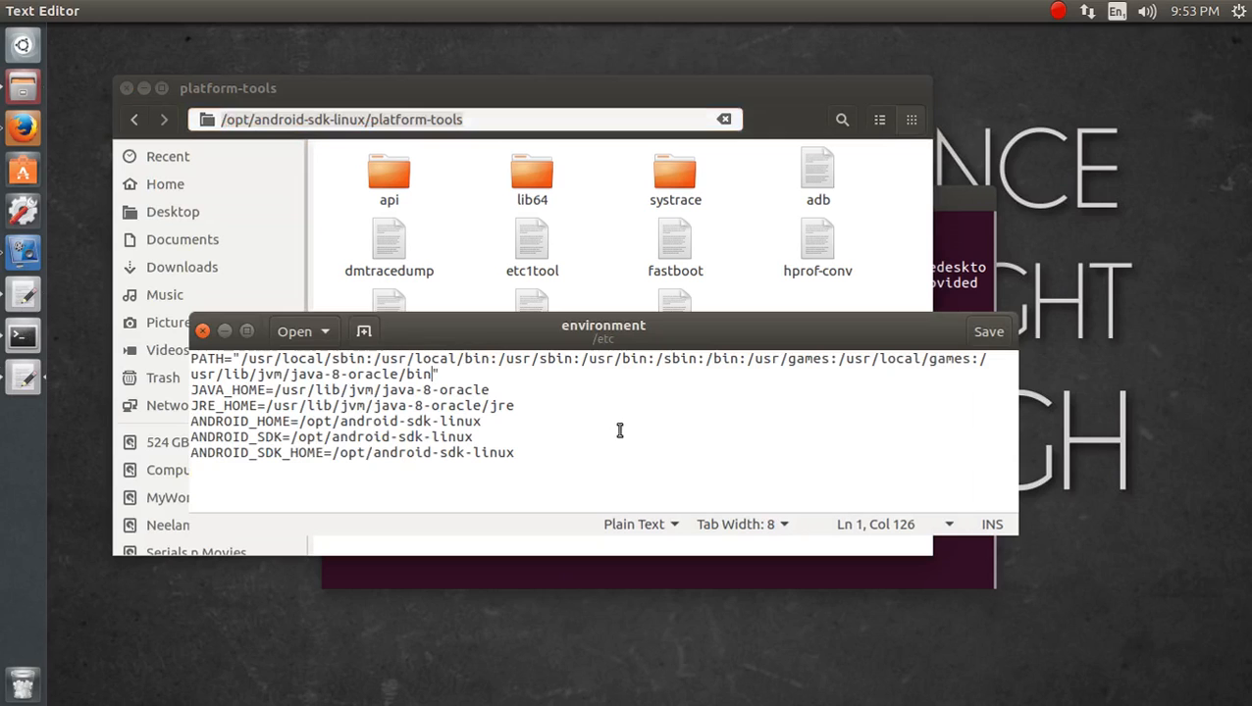
{"action": "left_click", "coordinate": [637, 229]}
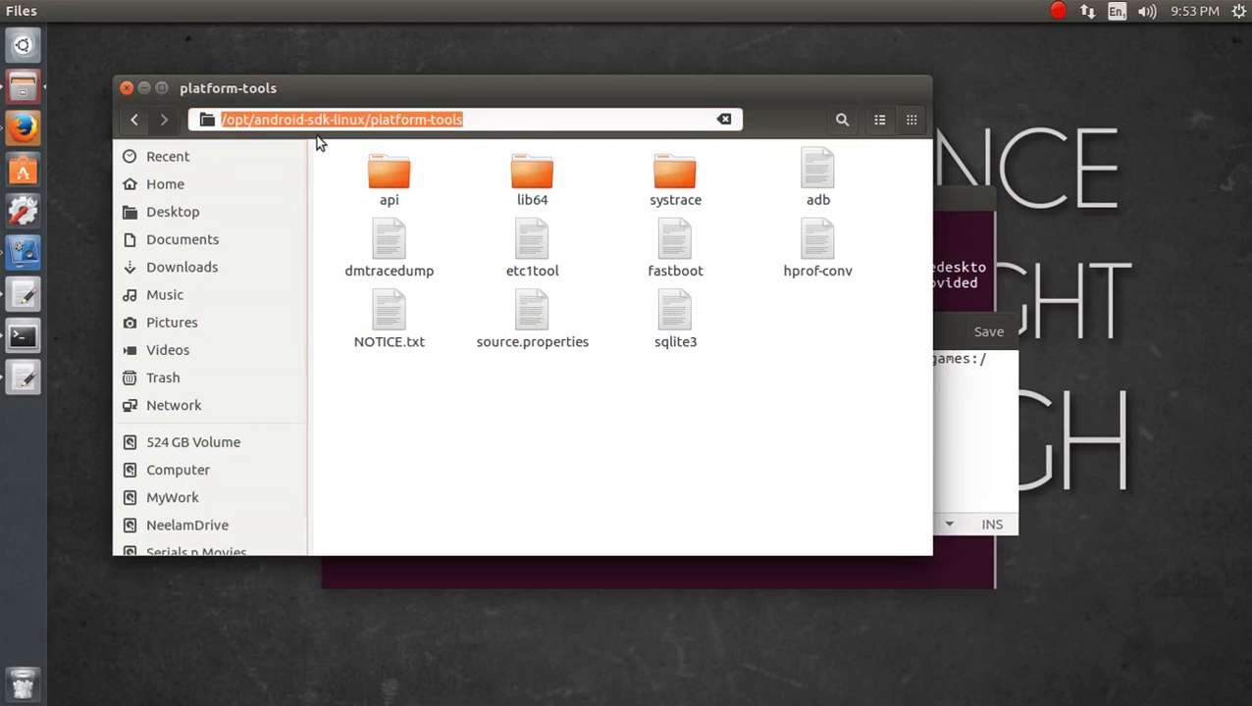
- Check the location path of the Android SDK's tools folder in Files and return to the environment file
{"action": "left_click", "coordinate": [136, 119]}
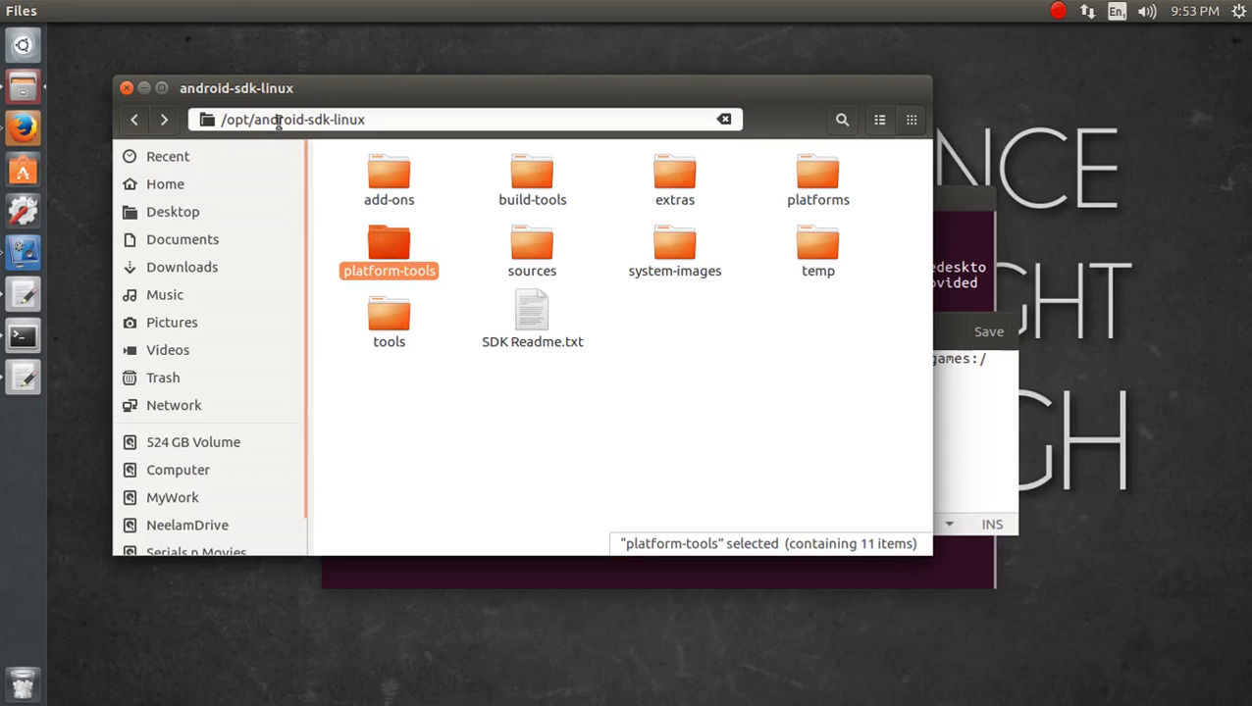
{"action": "left_click", "coordinate": [388, 120]}
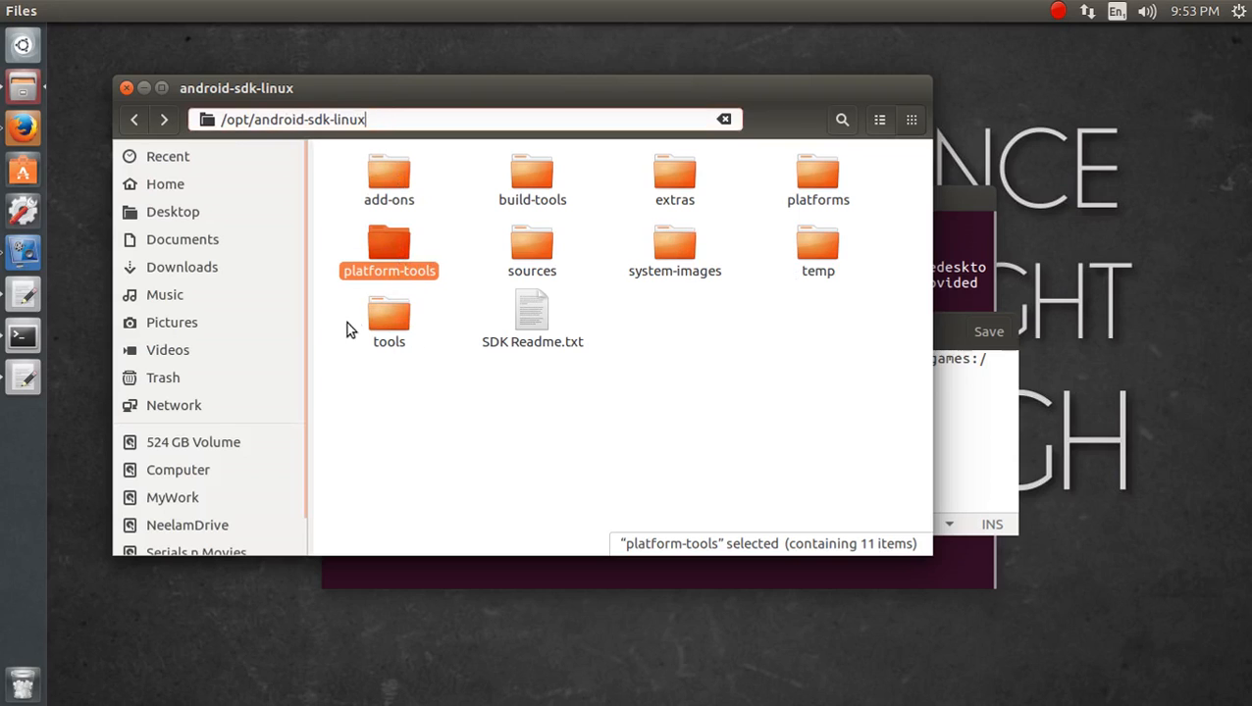
{"action": "double_click", "coordinate": [399, 309]}
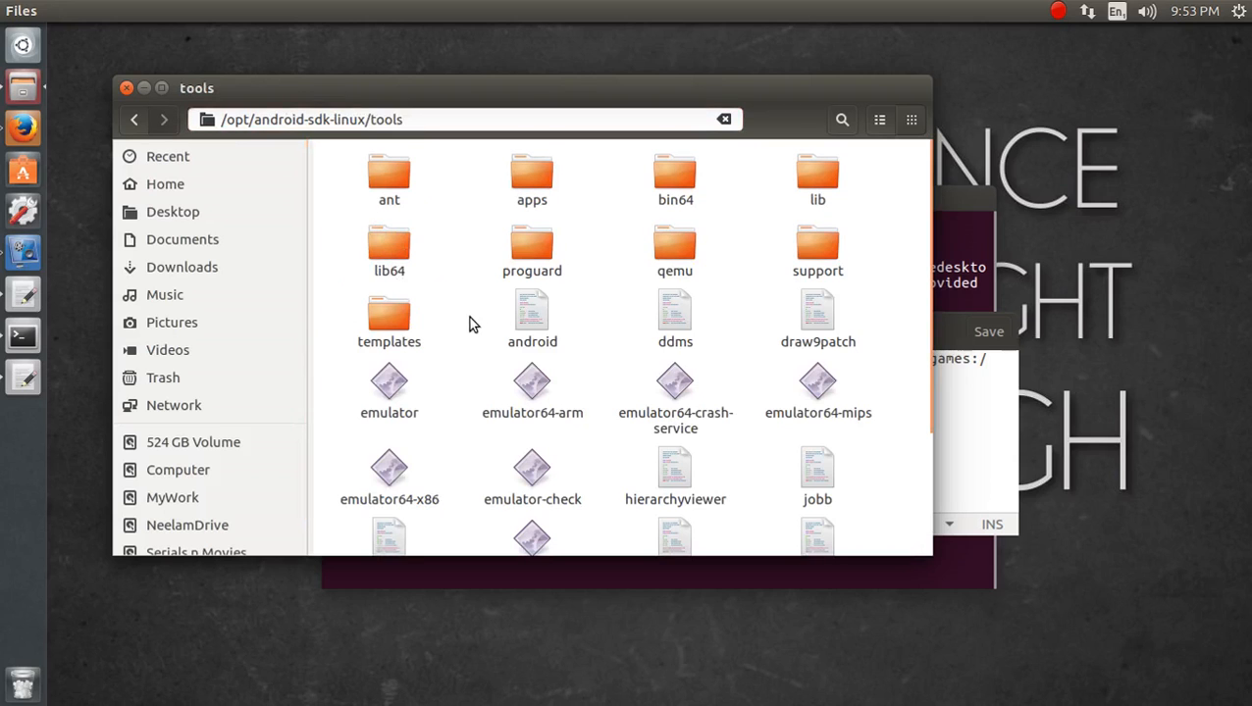
{"action": "key", "text": "alt+Up"}
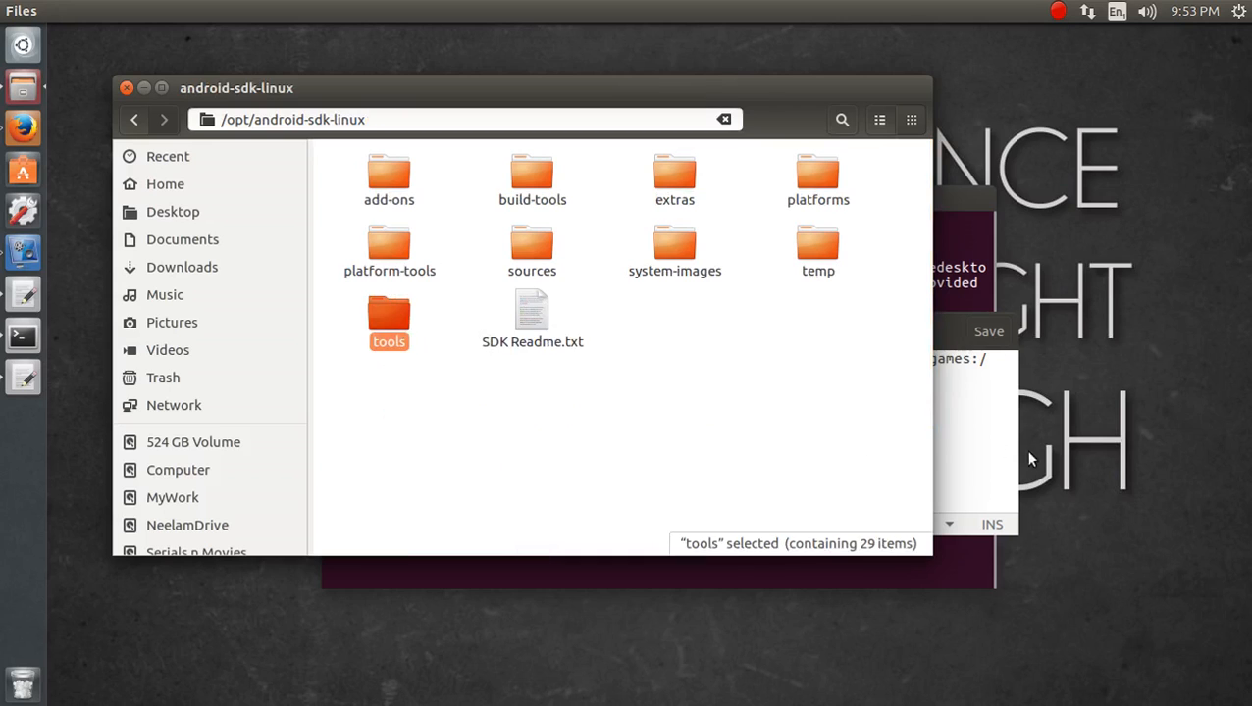
{"action": "left_click", "coordinate": [986, 426]}
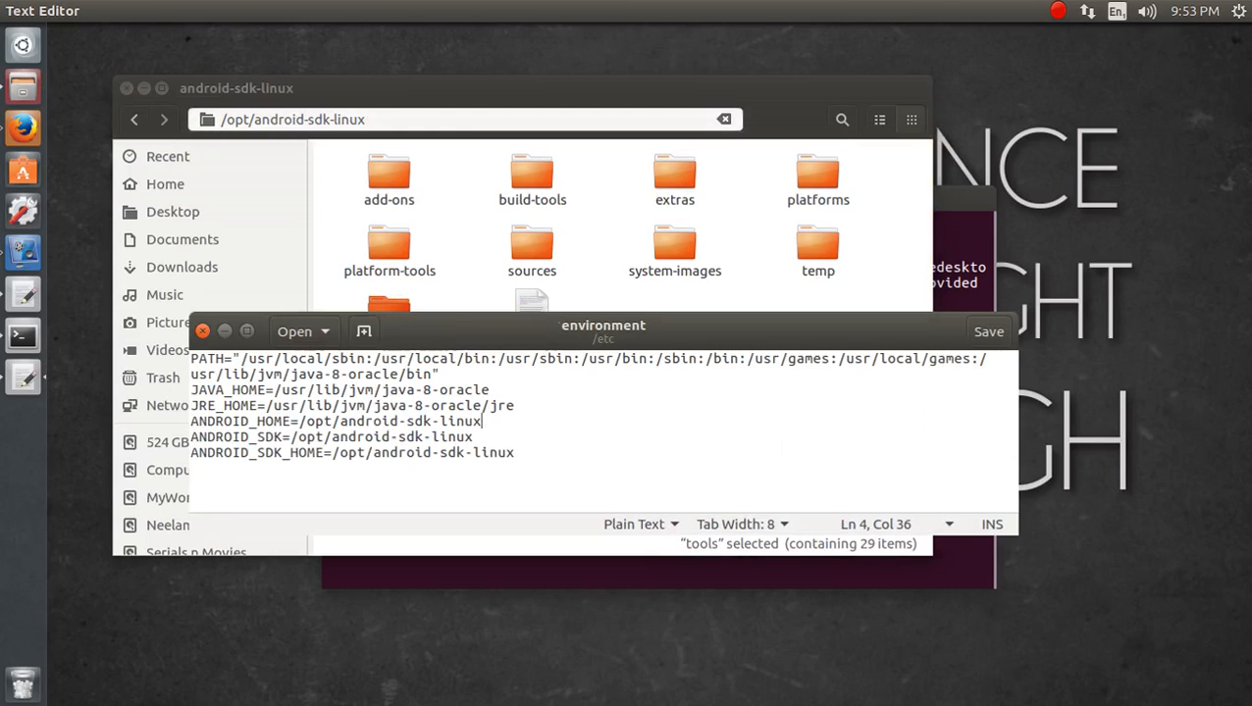
- Undo the removal of the Android platform-tools and tools entries from the PATH value and check the restored paths
{"action": "key", "text": "ctrl+z"}
{"action": "key", "text": "ctrl+z"}
{"action": "left_click", "coordinate": [612, 405]}
{"action": "left_click_drag", "start_coordinate": [441, 375], "coordinate": [986, 374]}
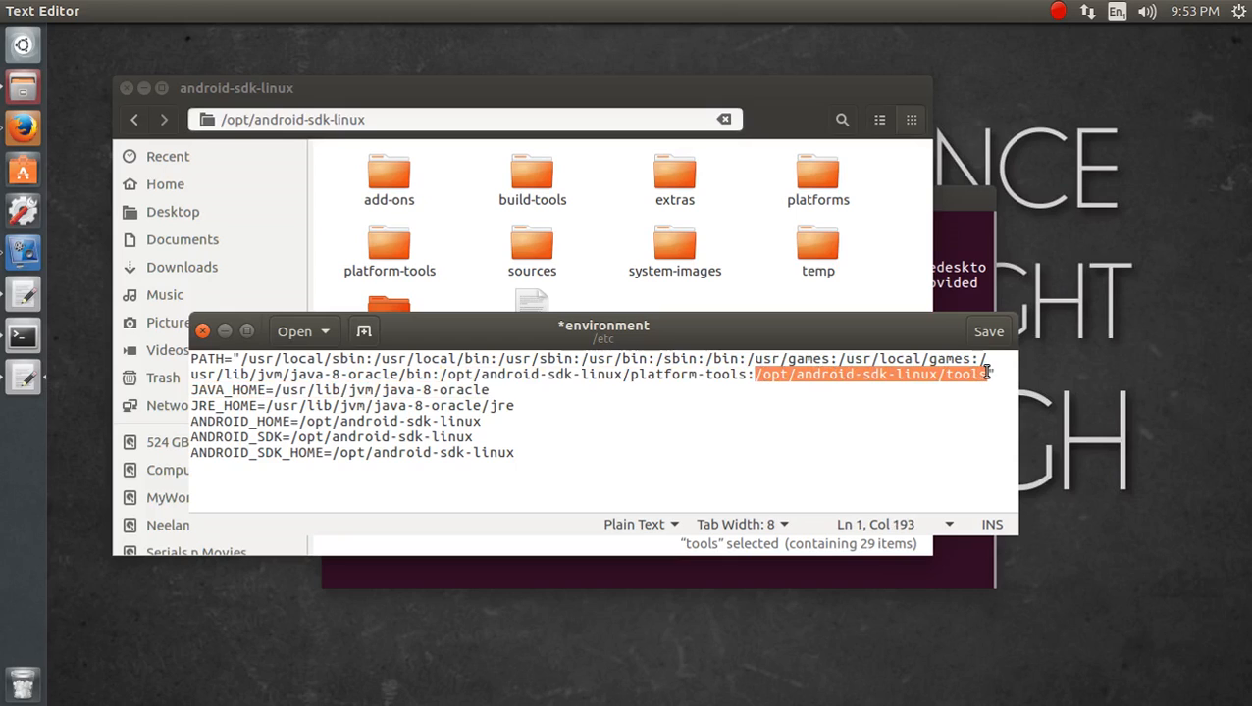
{"action": "left_click", "coordinate": [897, 432]}
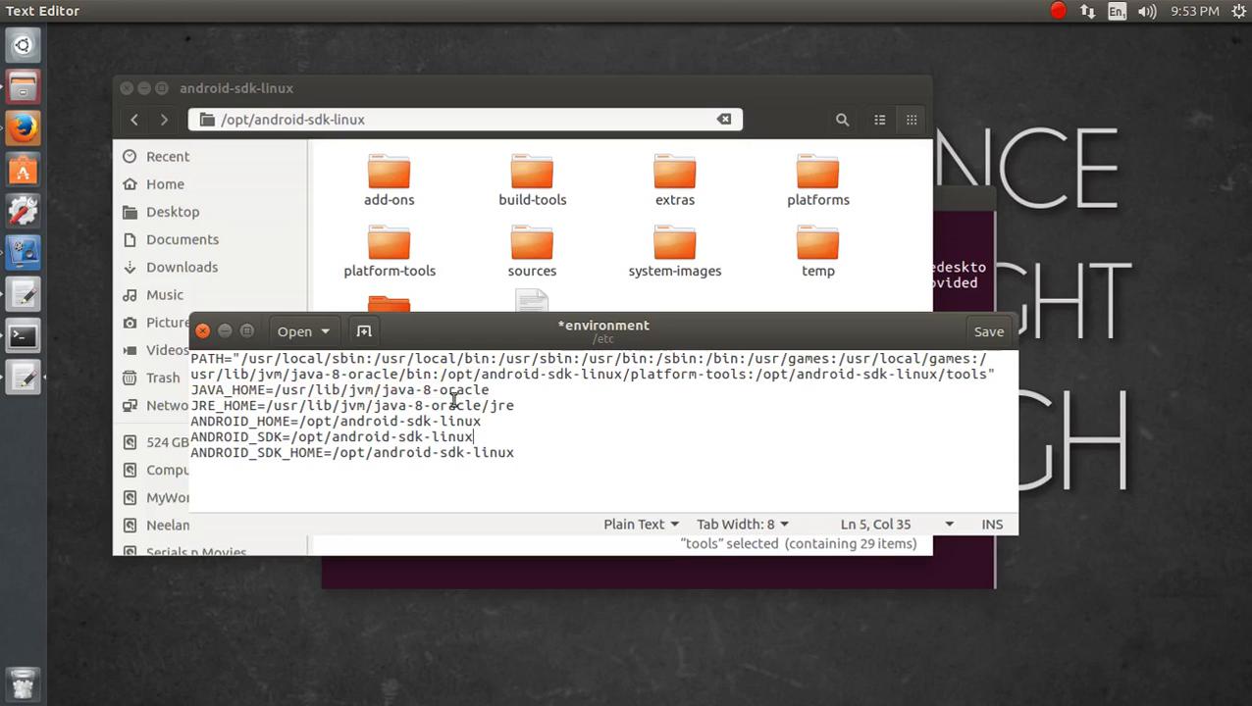
{"action": "left_click", "coordinate": [1001, 366]}
{"action": "left_click", "coordinate": [1002, 371]}
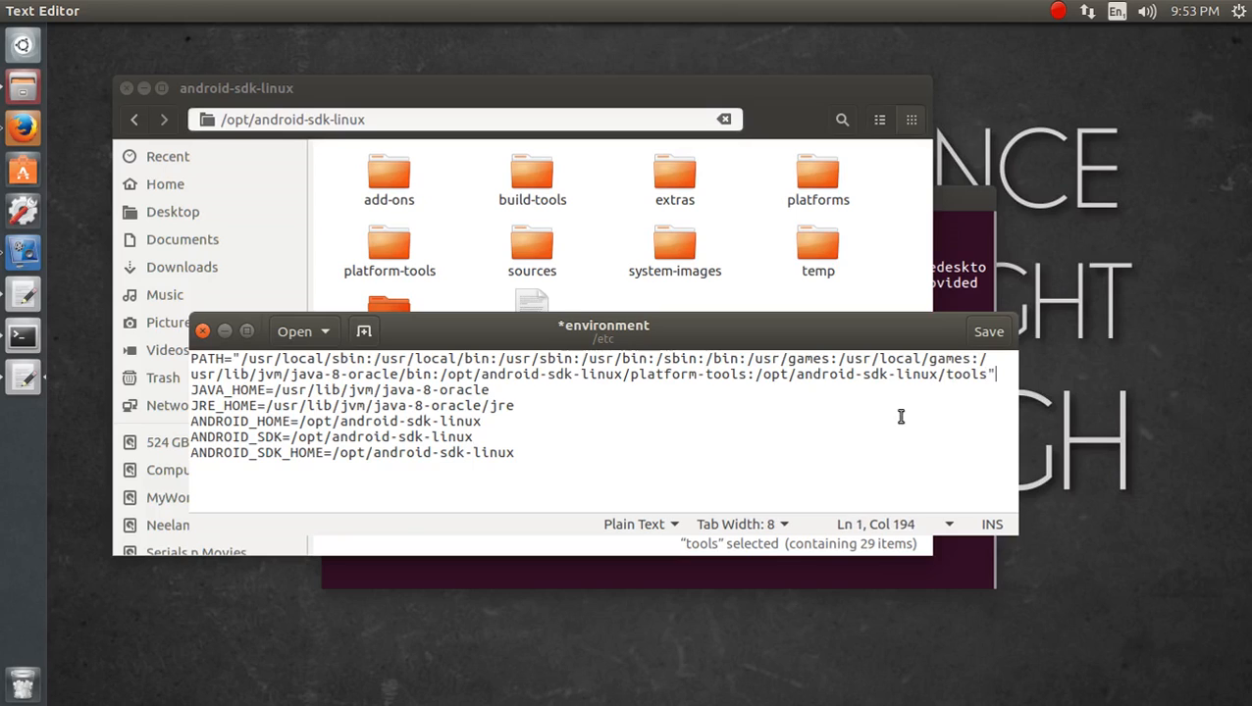
- Save the environment file and close its editor window
{"action": "key", "text": "ctrl+s"}
{"action": "left_click", "coordinate": [202, 333]}
{"action": "left_click", "coordinate": [453, 395]}
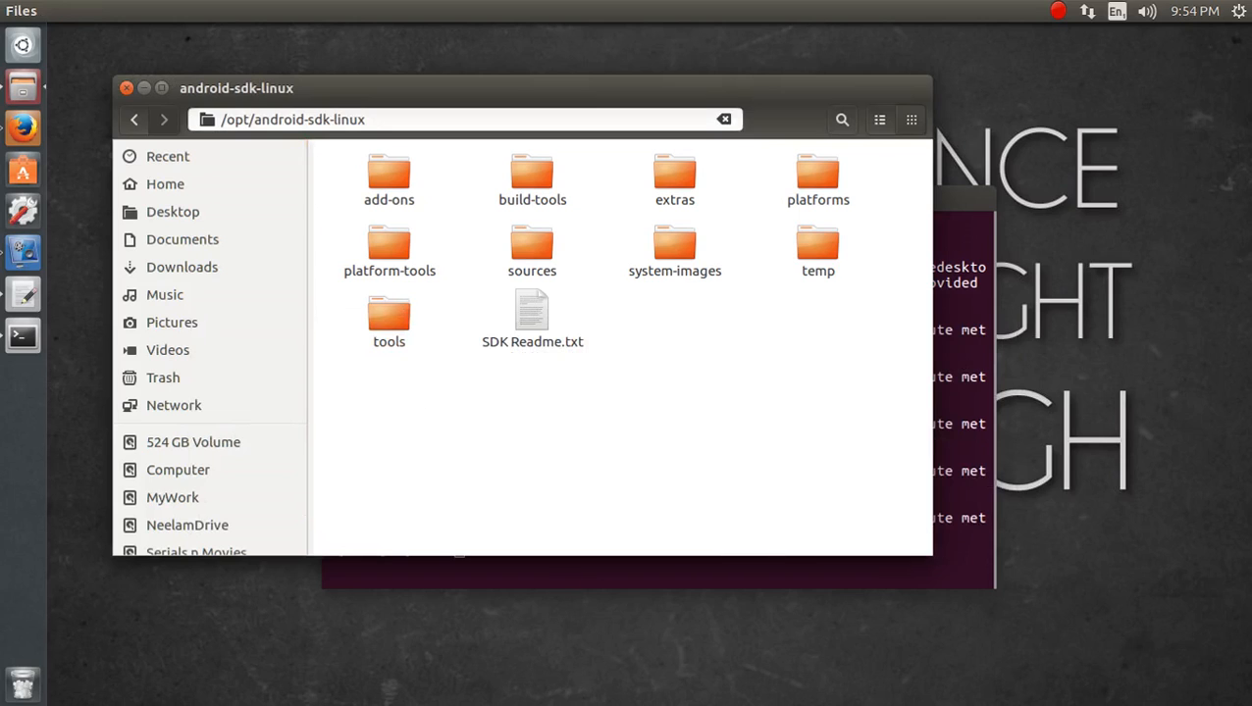
{"action": "key", "text": "alt+Tab"}
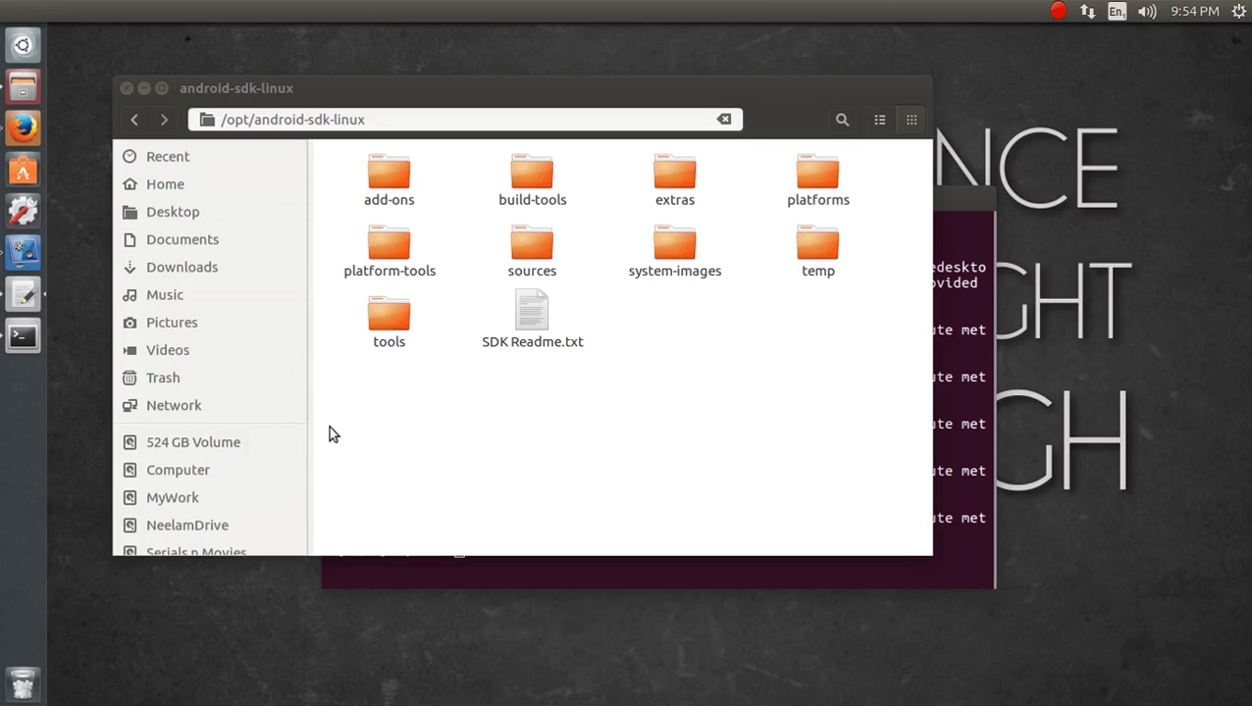
{"action": "left_click_drag", "start_coordinate": [313, 427], "coordinate": [304, 425]}
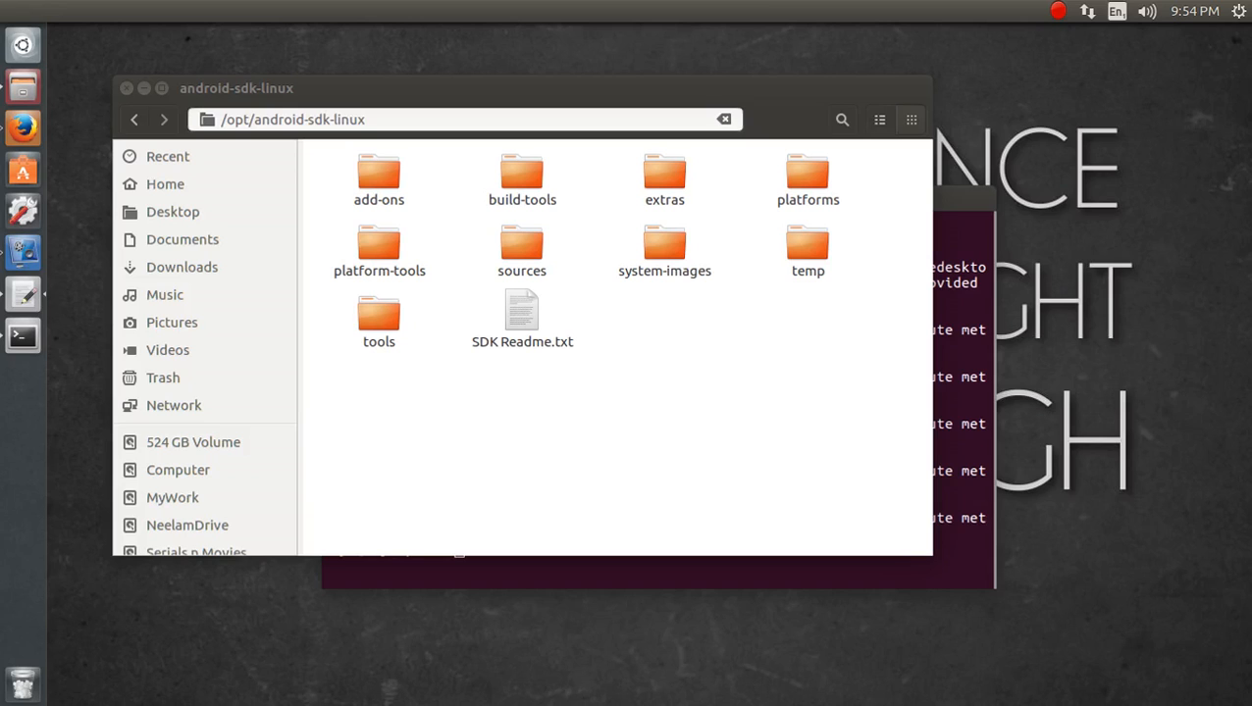
{"action": "left_click_drag", "start_coordinate": [855, 452], "coordinate": [330, 152]}
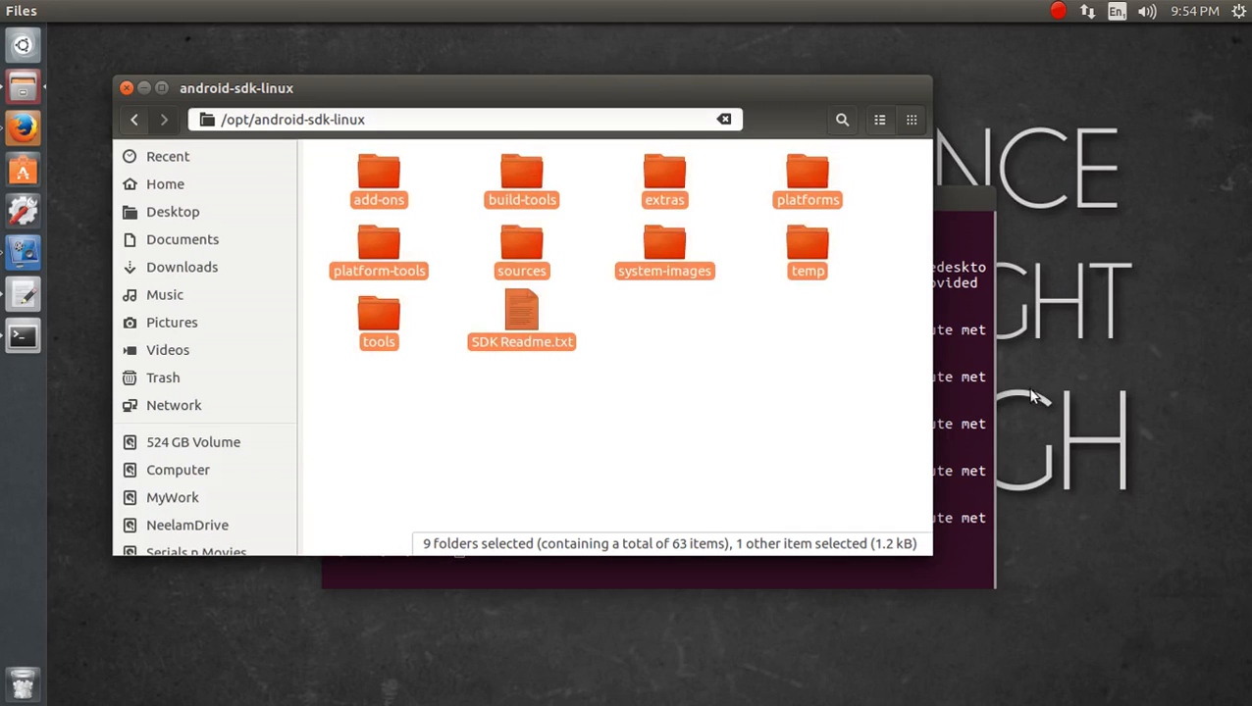
{"action": "left_click", "coordinate": [976, 390]}
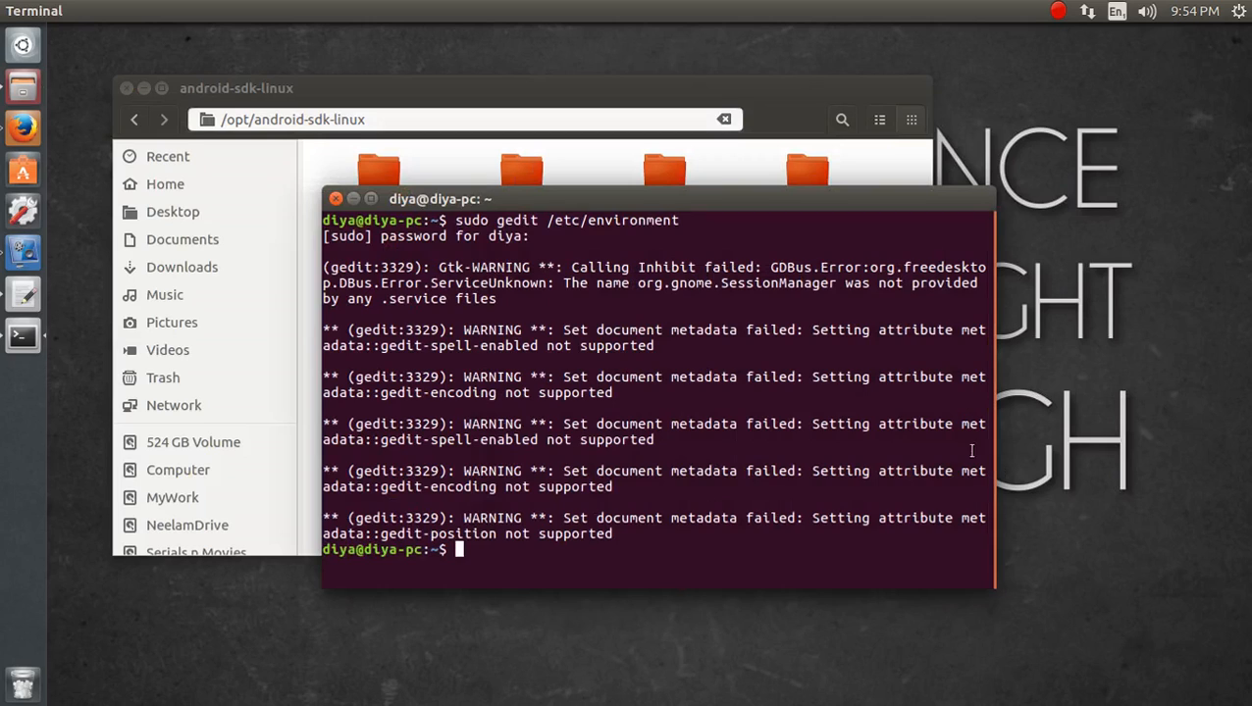
- Fill a blank text document with the Eclipse desktop entry, using Exec=/opt/eclipse/android-neon/eclipse/eclipse and Icon=/opt/eclipse/android-neon/eclipse/icon.xpm
{"action": "key", "text": "super"}
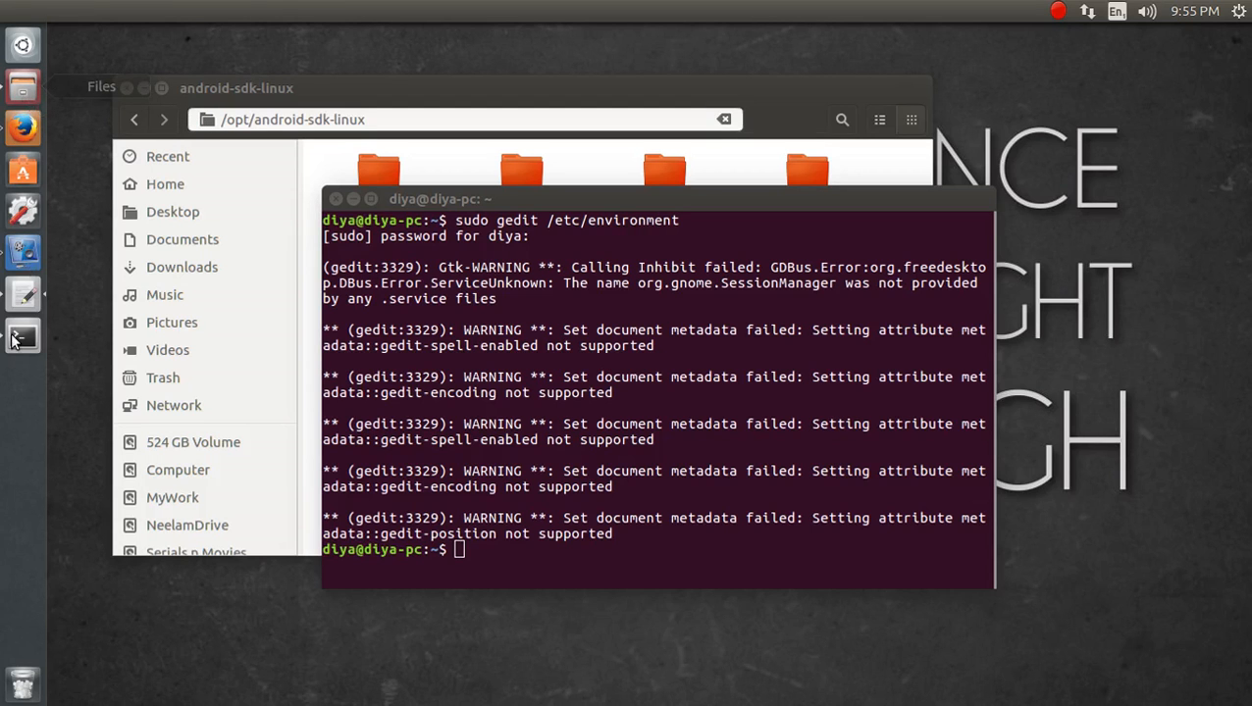
{"action": "left_click", "coordinate": [21, 298]}
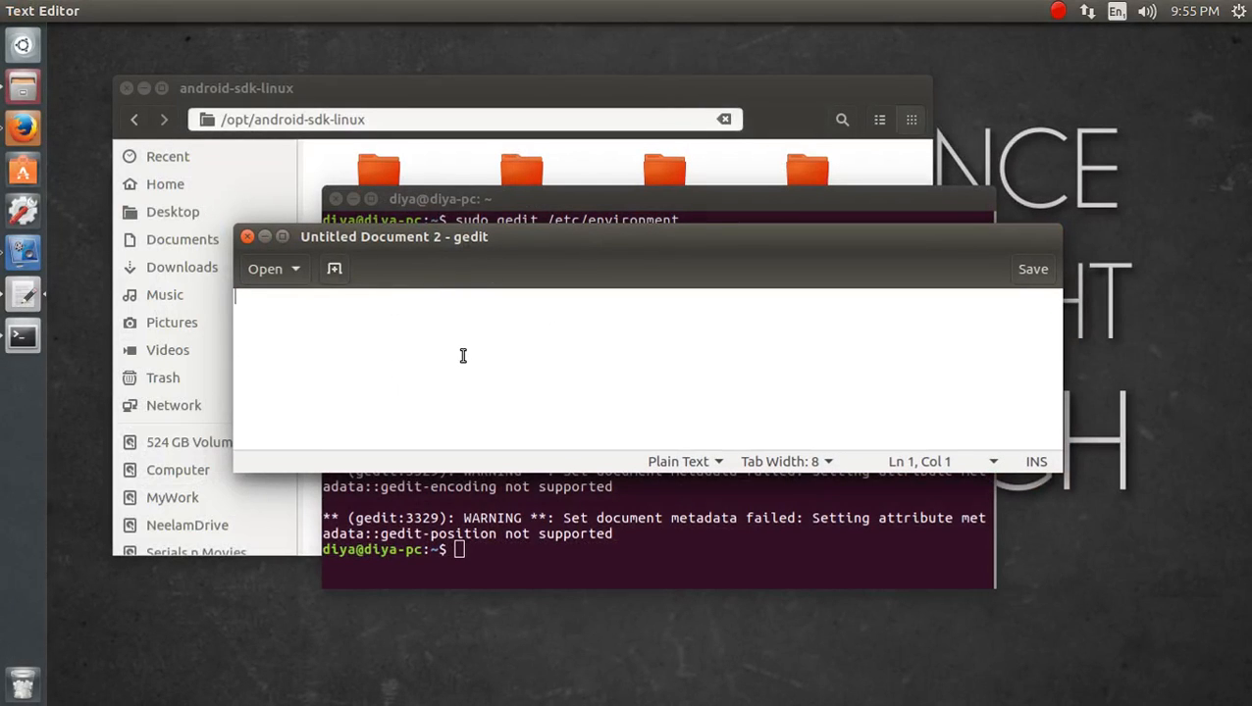
{"action": "type", "text": "Step 4: Creating Icon: [Desktop Entry] Name=Eclipse Type=Application Exec=/opt/eclipse/android-neon/eclipse/eclipse Terminal=false Icon=/opt/eclipse/android-neon/eclipse/icon.xpm Comment=Integrated Development Environment NoDisplay=false Categories=Development;IDE; Name[en]=eclipse.desktop"}
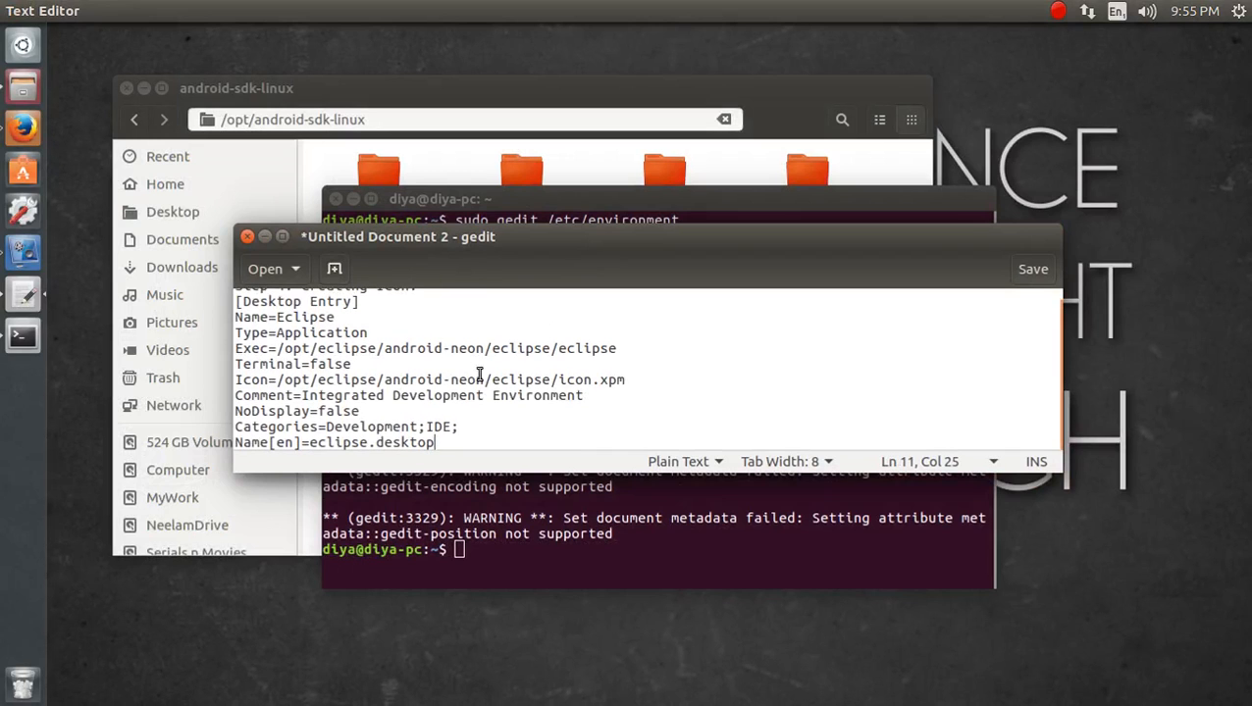
- Resize the text editor window to a narrower, taller shape that shows every line of the desktop entry
{"action": "mouse_move", "coordinate": [1058, 374]}
{"action": "left_mouse_down"}
{"action": "mouse_move", "coordinate": [1053, 344]}
{"action": "mouse_move", "coordinate": [1049, 374]}
{"action": "left_mouse_up"}
{"action": "double_click", "coordinate": [894, 240]}
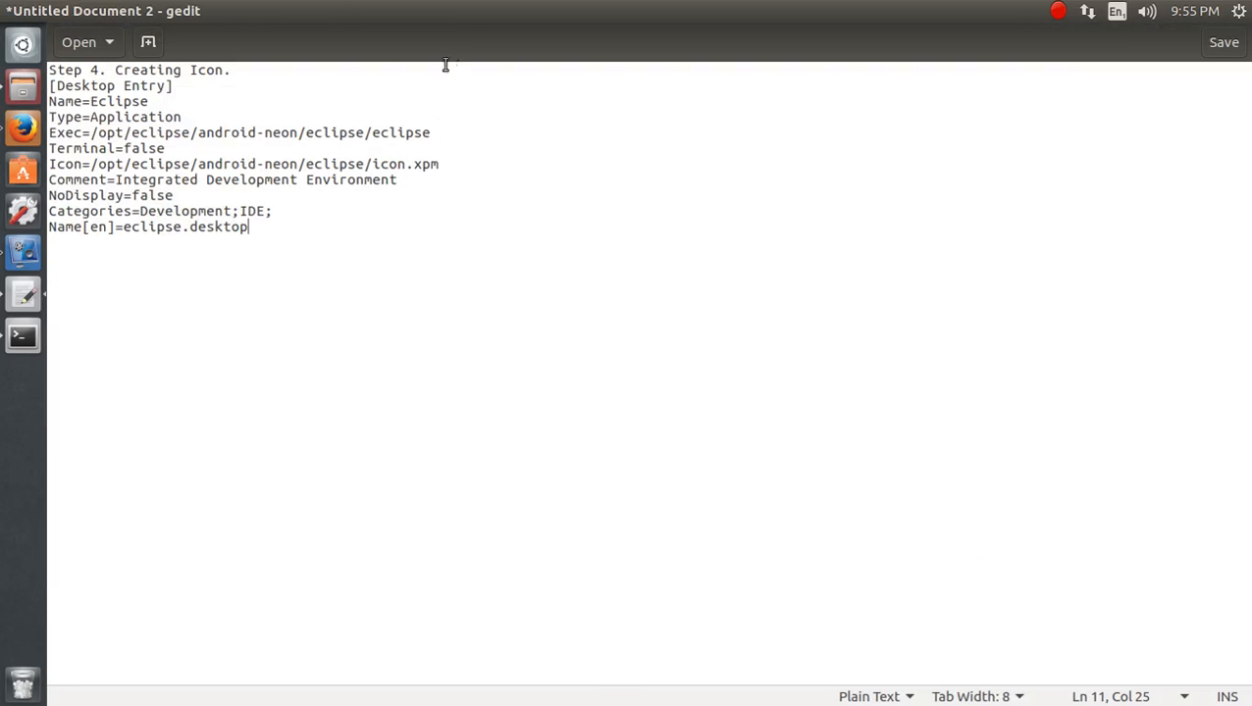
{"action": "double_click", "coordinate": [445, 11]}
{"action": "left_click_drag", "start_coordinate": [592, 486], "coordinate": [609, 639]}
{"action": "left_click_drag", "start_coordinate": [1091, 427], "coordinate": [736, 425]}
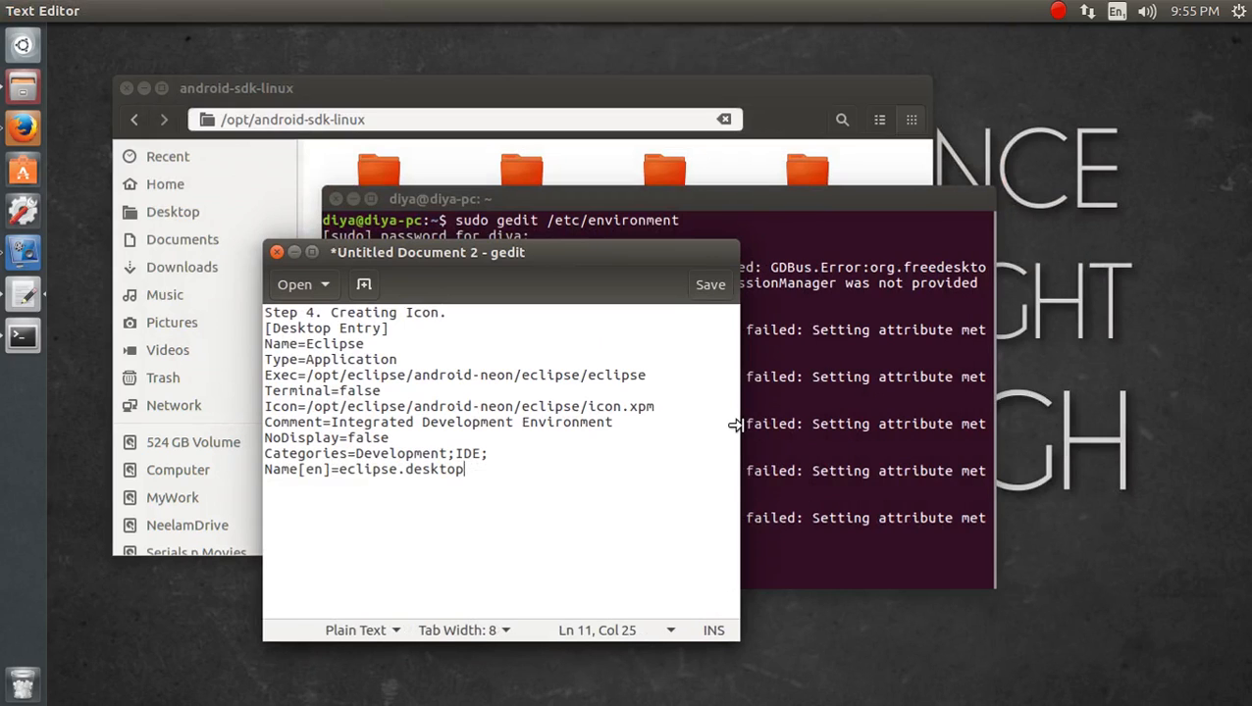
- Examine the desktop entry text, particularly the paths assigned to Icon and Exec
{"action": "left_click_drag", "start_coordinate": [567, 467], "coordinate": [134, 303]}
{"action": "left_click", "coordinate": [540, 500]}
{"action": "left_click_drag", "start_coordinate": [503, 469], "coordinate": [266, 314]}
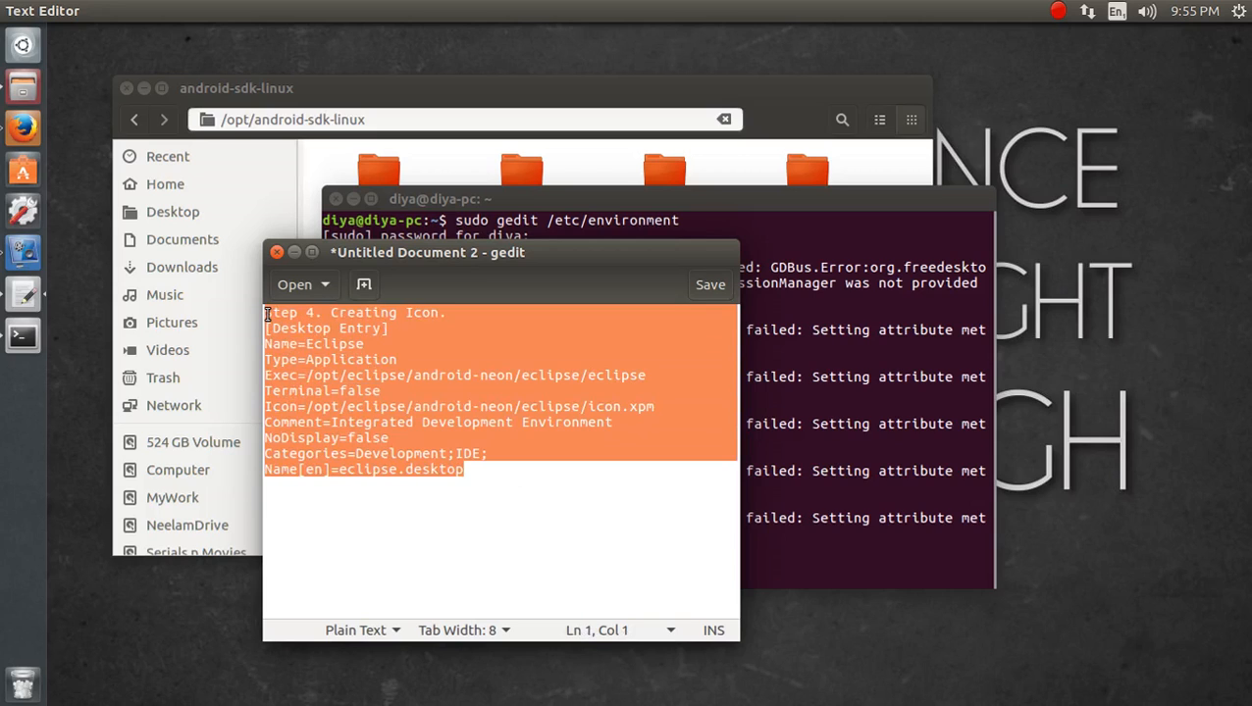
{"action": "left_click", "coordinate": [479, 469]}
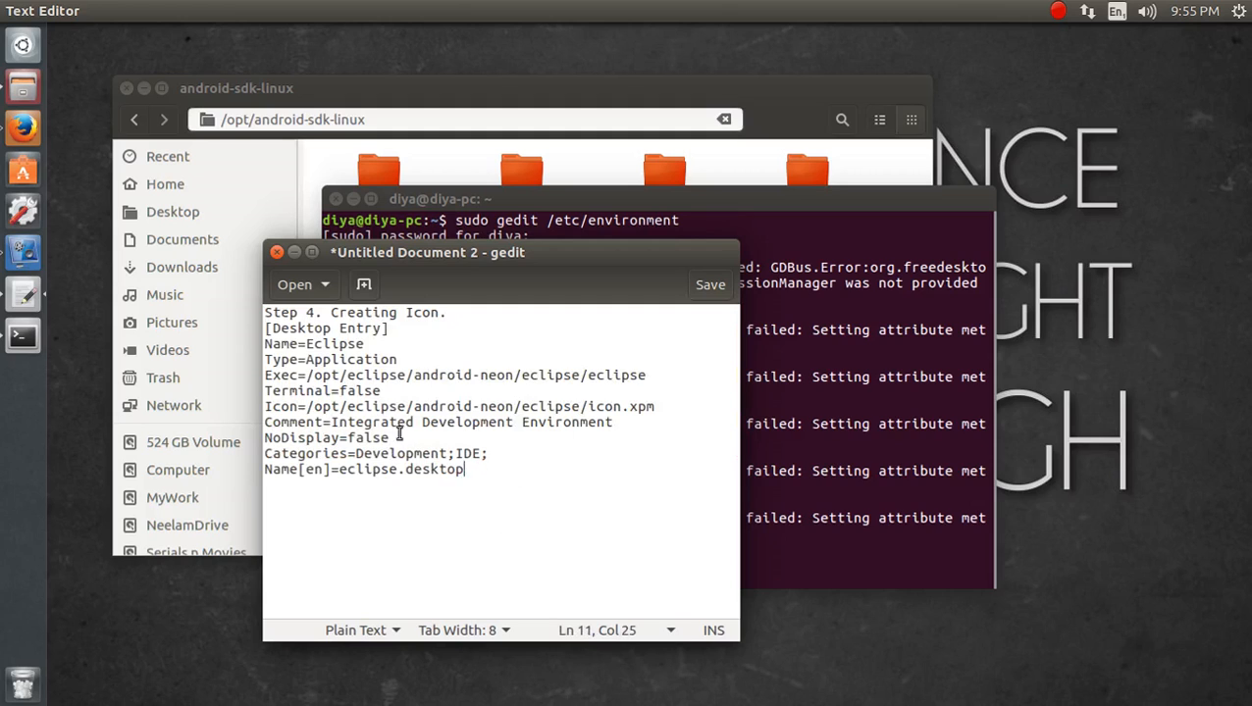
{"action": "left_click_drag", "start_coordinate": [307, 406], "coordinate": [662, 406]}
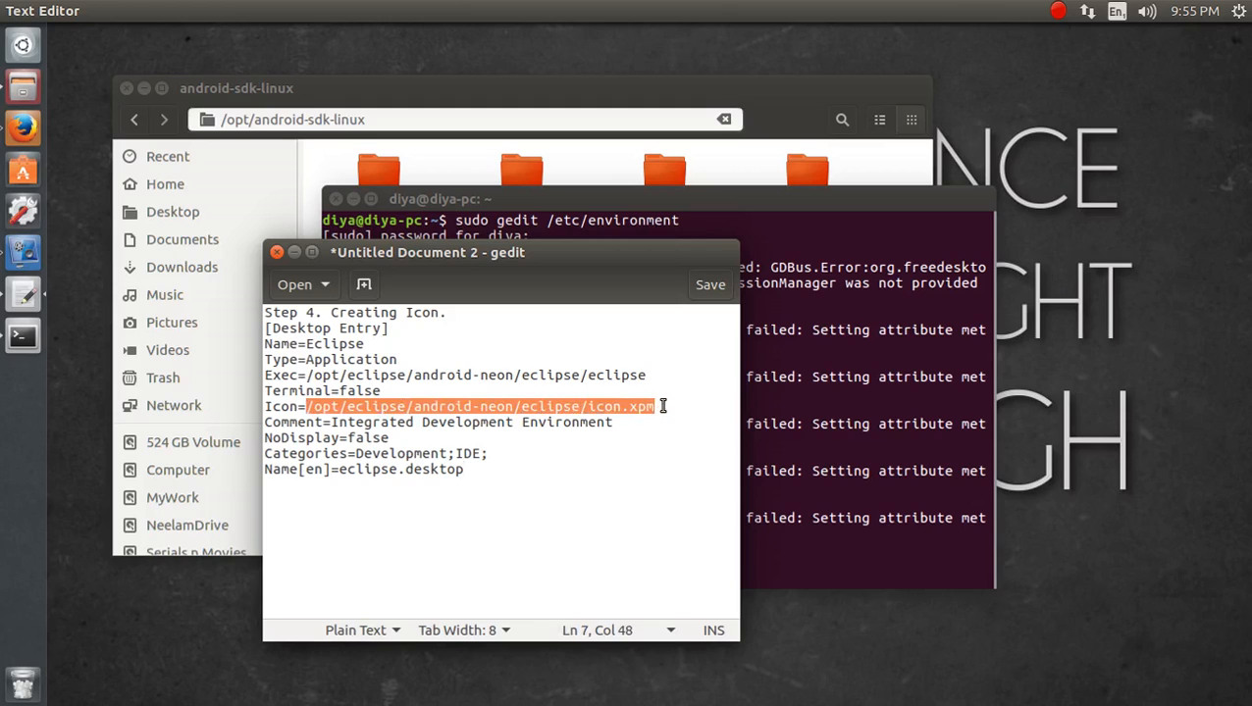
{"action": "left_click_drag", "start_coordinate": [307, 376], "coordinate": [652, 375]}
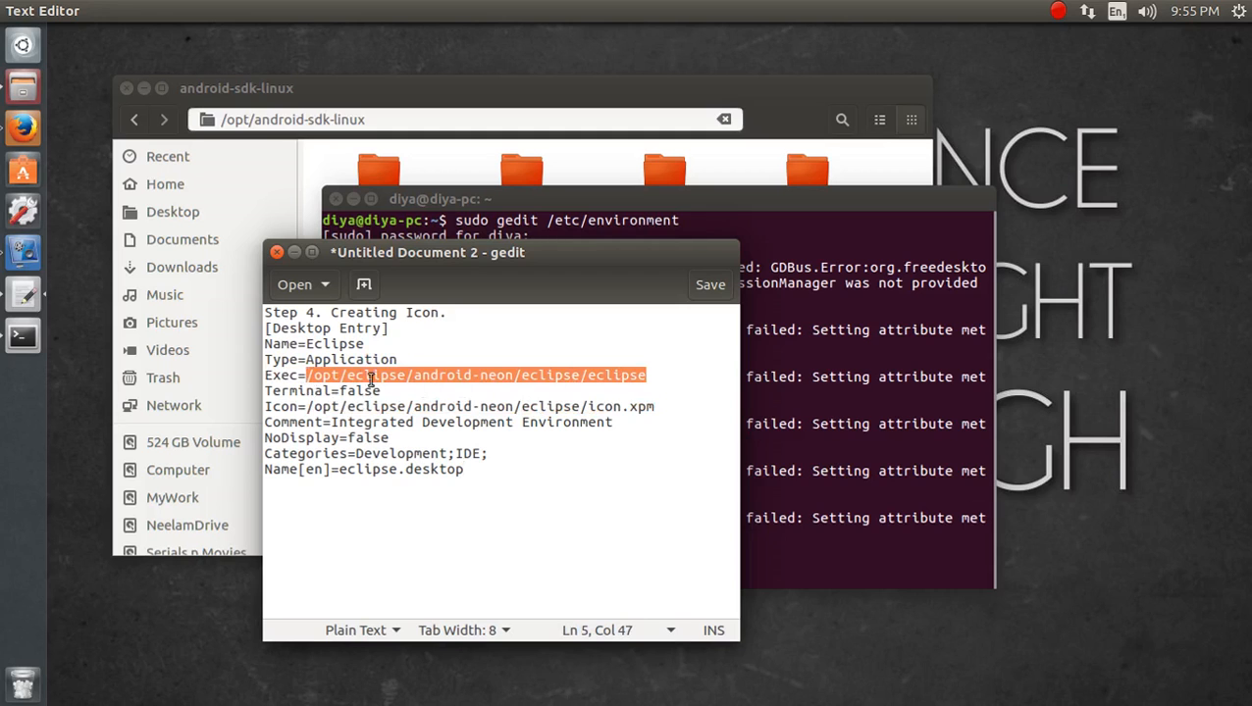
- Browse in Files to /opt/eclipse/android-neon/eclipse and select the eclipse executable
{"action": "left_click", "coordinate": [29, 79]}
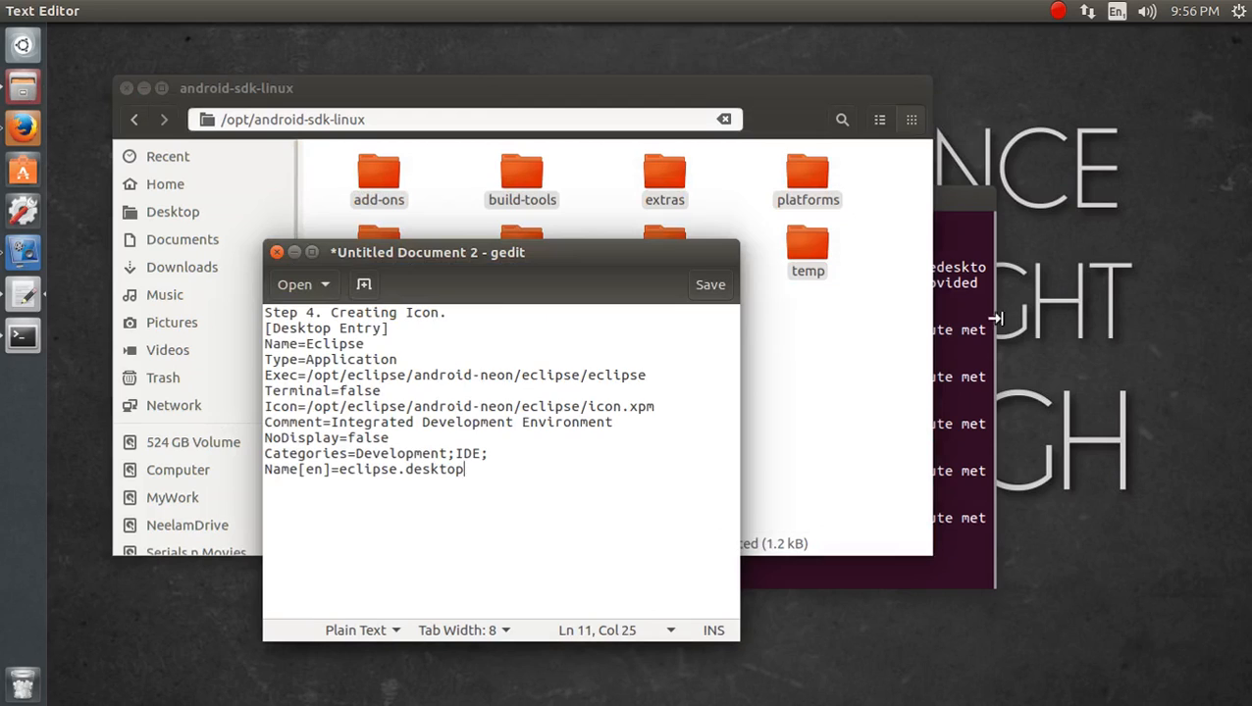
{"action": "left_click", "coordinate": [746, 393]}
{"action": "left_click", "coordinate": [203, 472]}
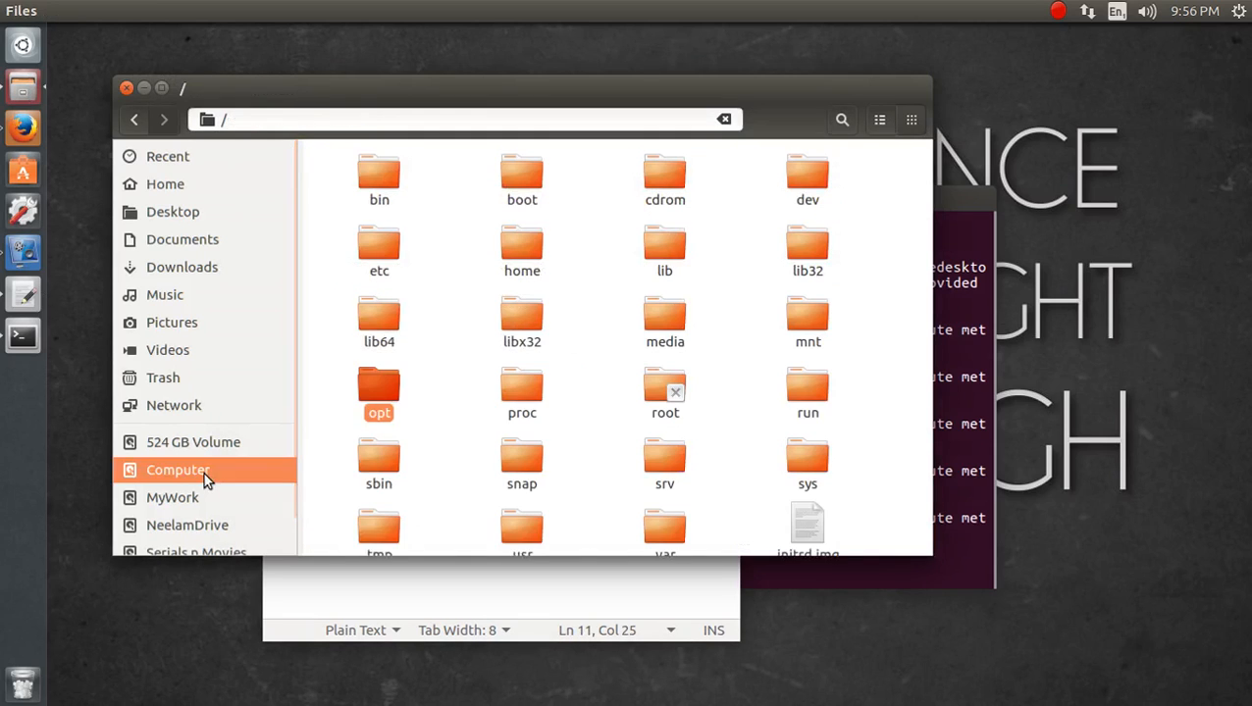
{"action": "double_click", "coordinate": [377, 388]}
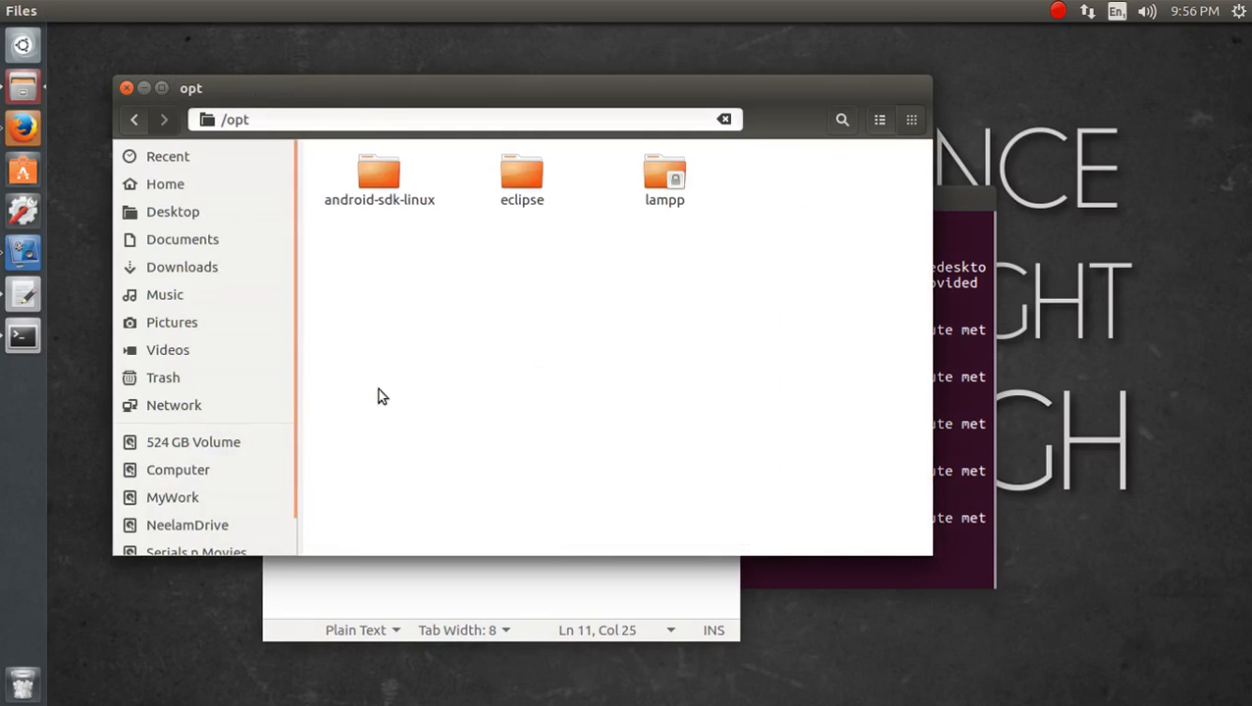
{"action": "double_click", "coordinate": [512, 194]}
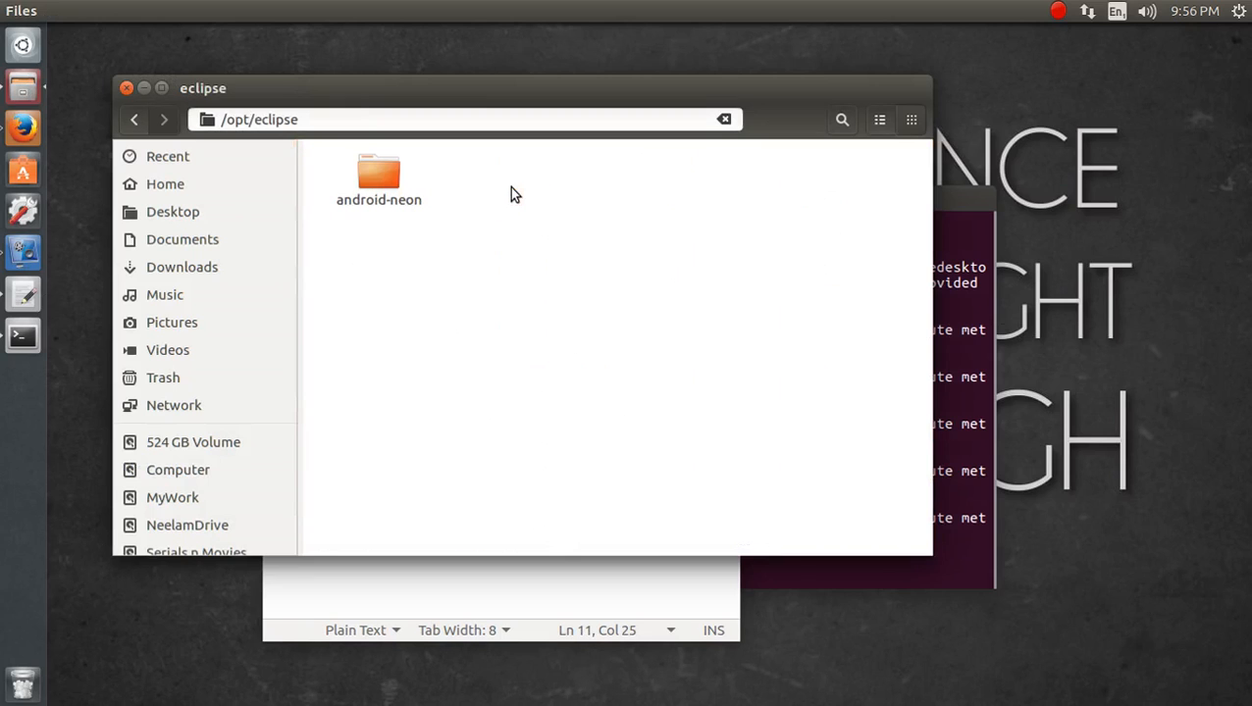
{"action": "double_click", "coordinate": [376, 191]}
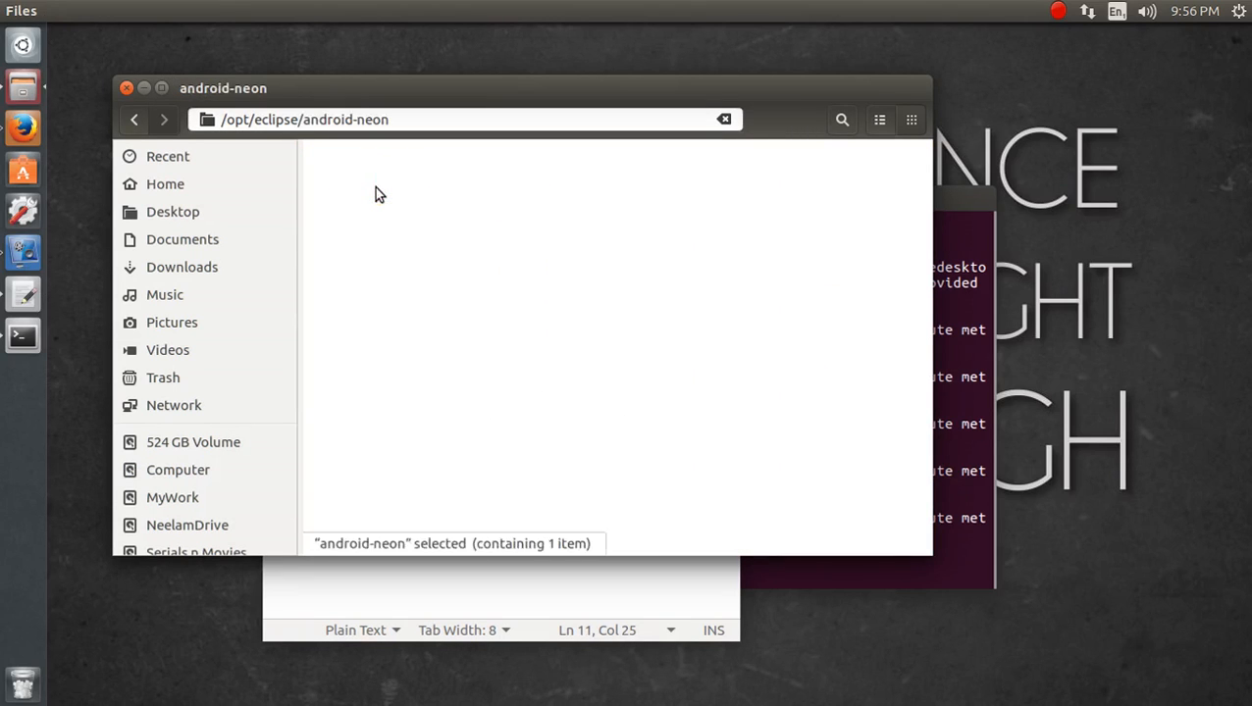
{"action": "double_click", "coordinate": [376, 189]}
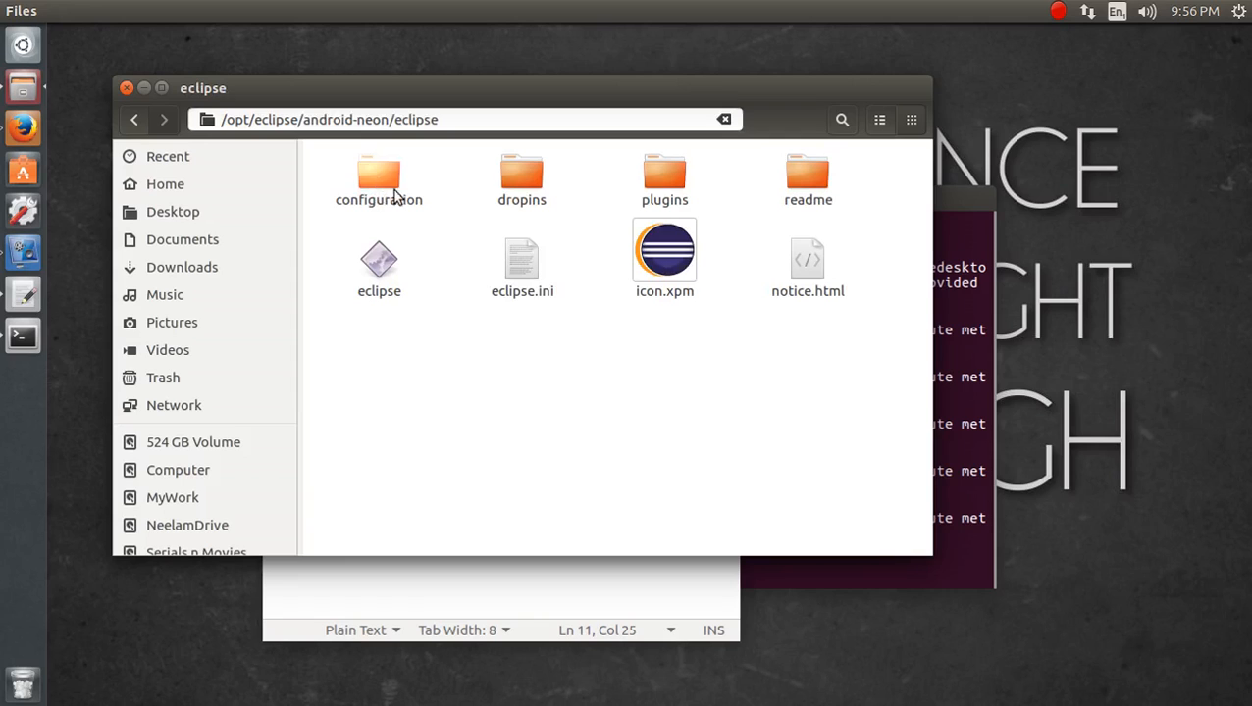
{"action": "left_click", "coordinate": [389, 288]}
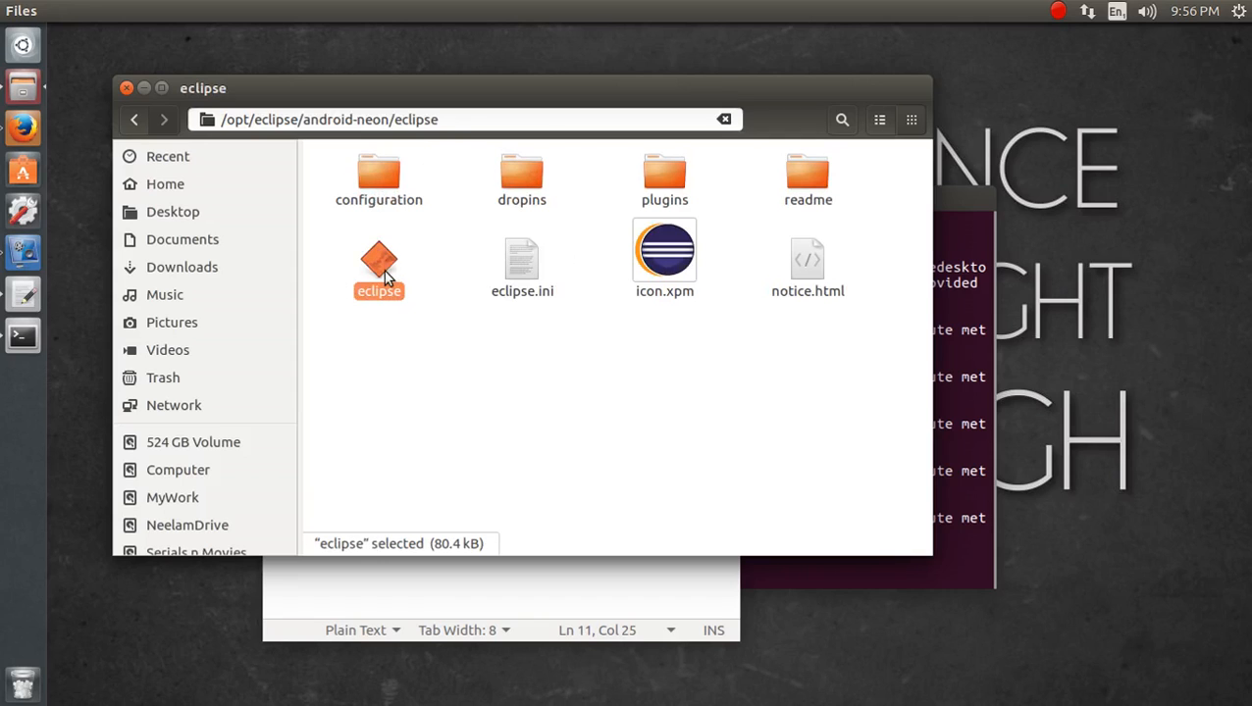
- Compare the Exec path in the desktop entry with the location of the eclipse executable in Files
{"action": "left_click", "coordinate": [432, 342]}
{"action": "left_click_drag", "start_coordinate": [383, 267], "coordinate": [379, 255]}
{"action": "left_click", "coordinate": [493, 605]}
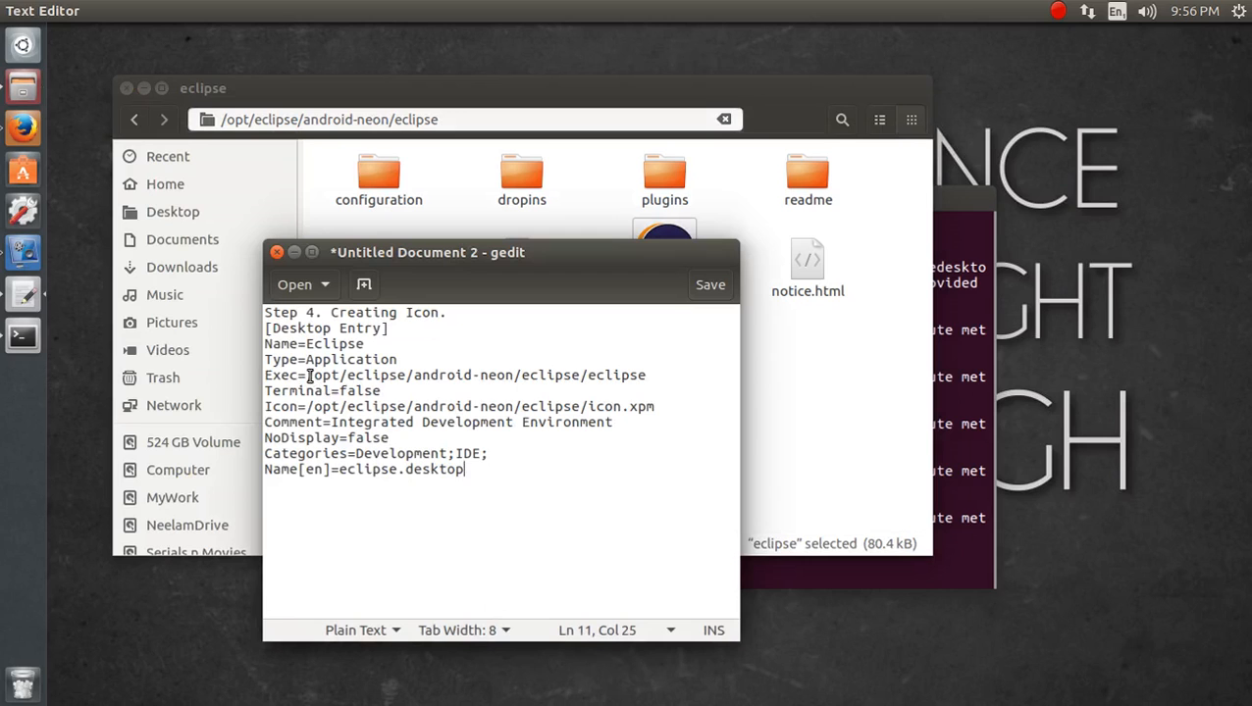
{"action": "left_click", "coordinate": [886, 420]}
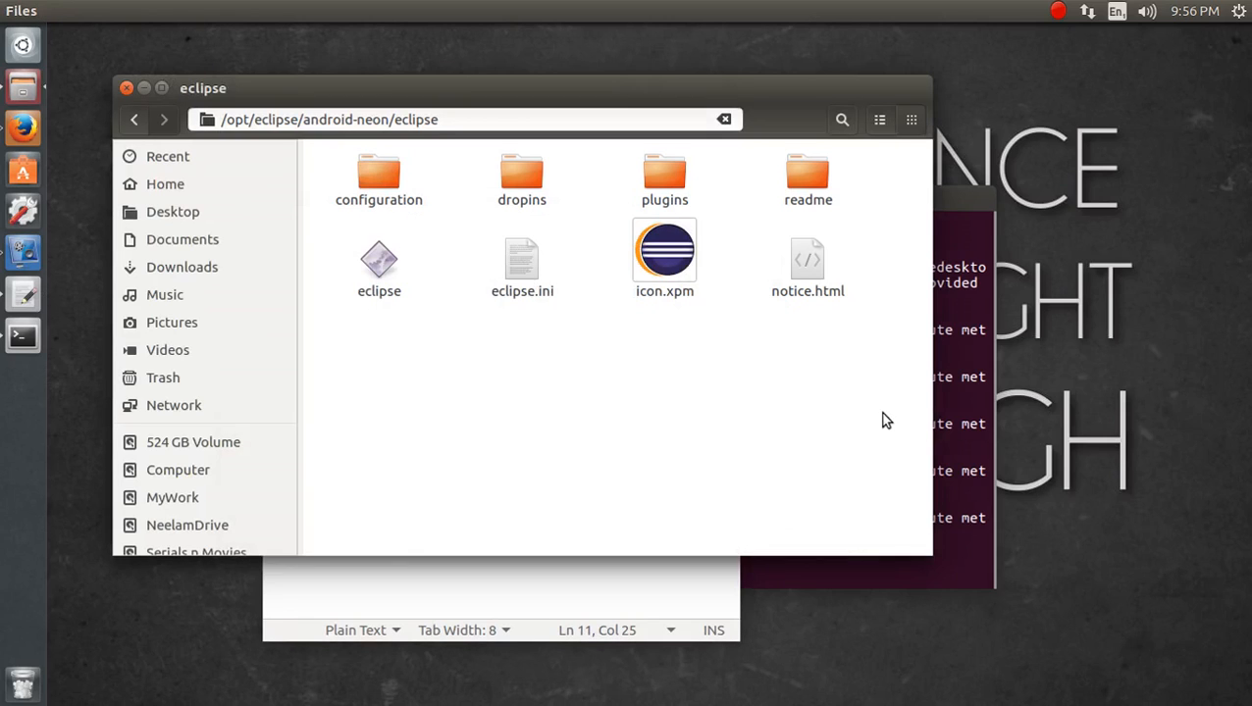
- Replace the Exec path in the desktop entry with the copied folder path followed by /eclipse, giving /opt/eclipse/android-neon/eclipse/eclipse
{"action": "key", "text": "ctrl+l"}
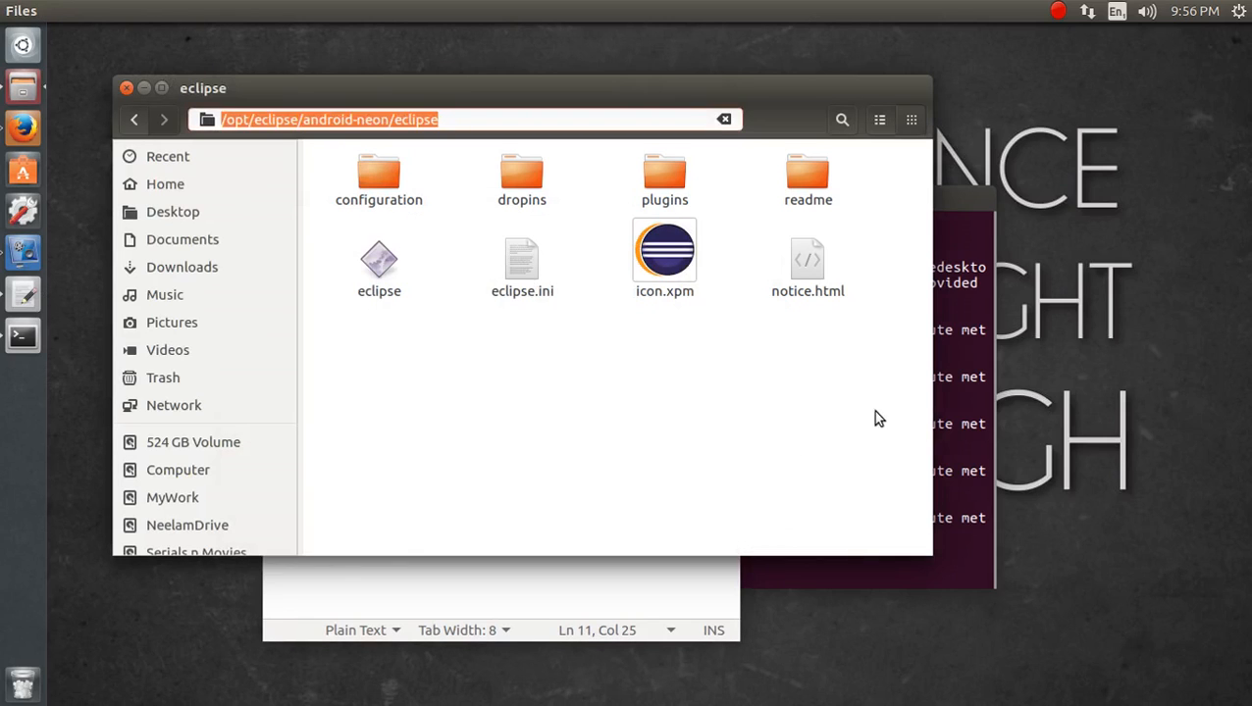
{"action": "left_click", "coordinate": [386, 578]}
{"action": "left_click_drag", "start_coordinate": [310, 377], "coordinate": [581, 375]}
{"action": "key", "text": "ctrl+c"}
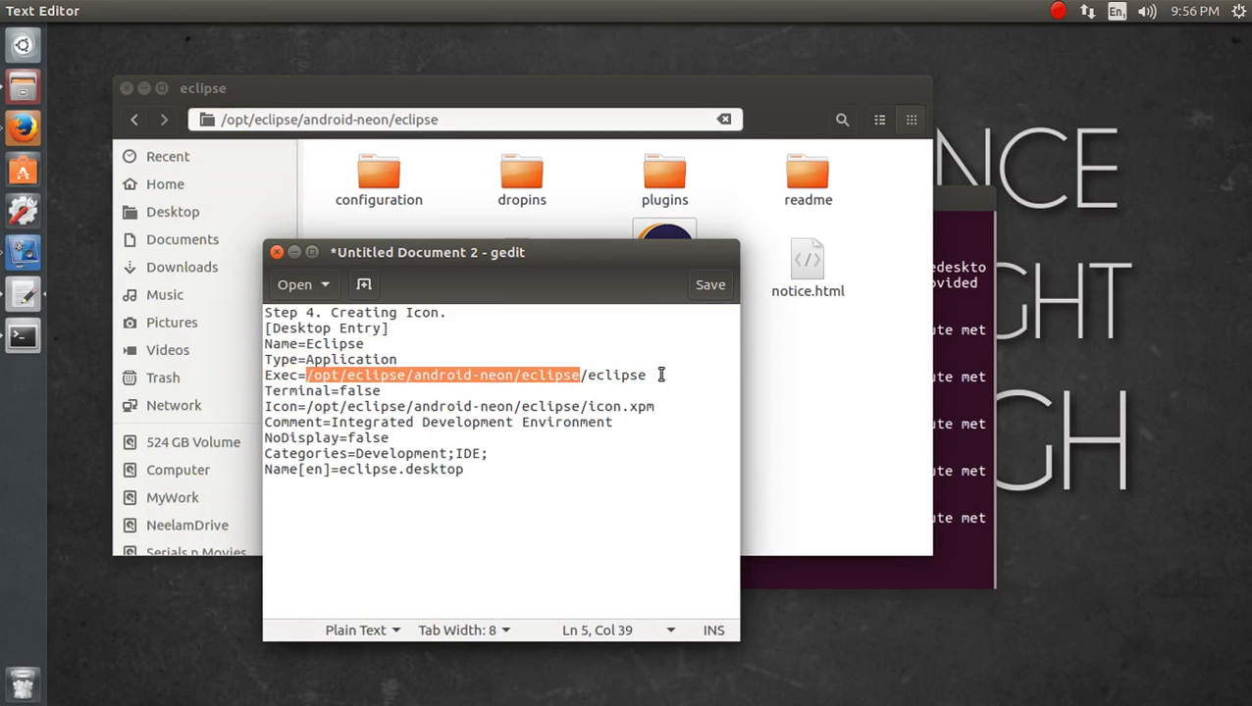
{"action": "key", "text": "shift+End"}
{"action": "key", "text": "BackSpace"}
{"action": "key", "text": "ctrl+v"}
{"action": "left_click_drag", "start_coordinate": [603, 256], "coordinate": [698, 273]}
{"action": "type", "text": "/eclipse"}
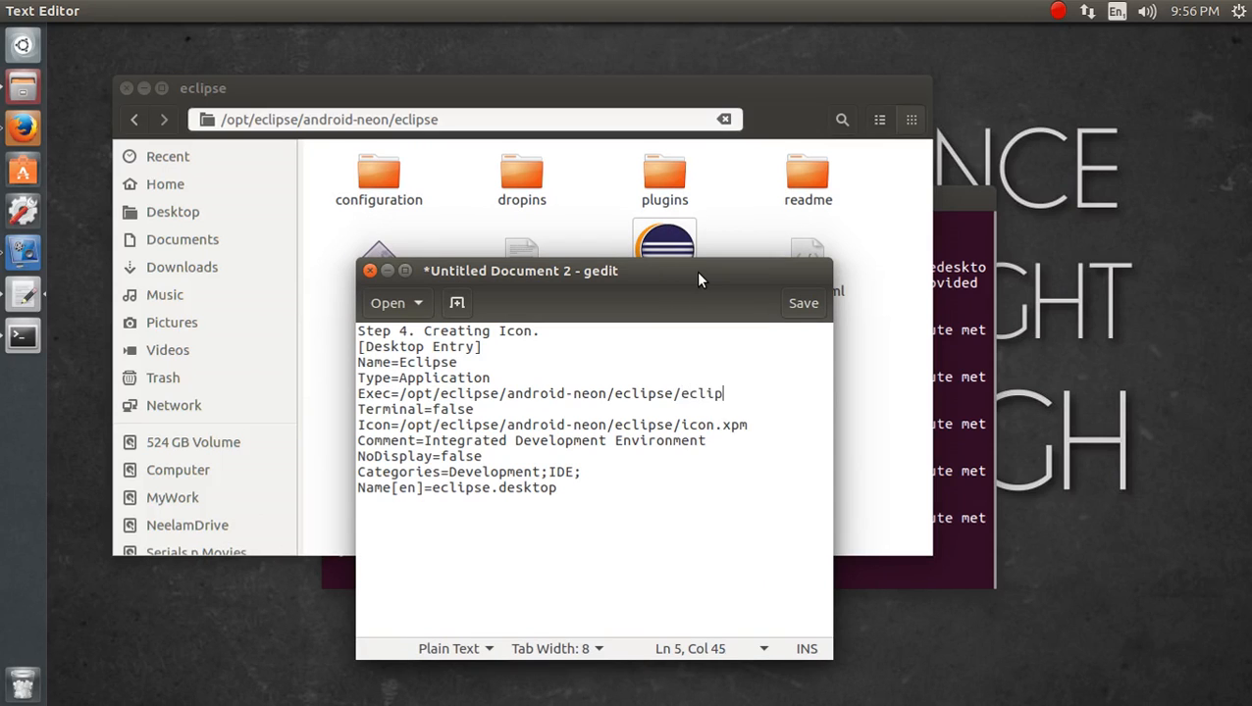
{"action": "key", "text": "ctrl+s"}
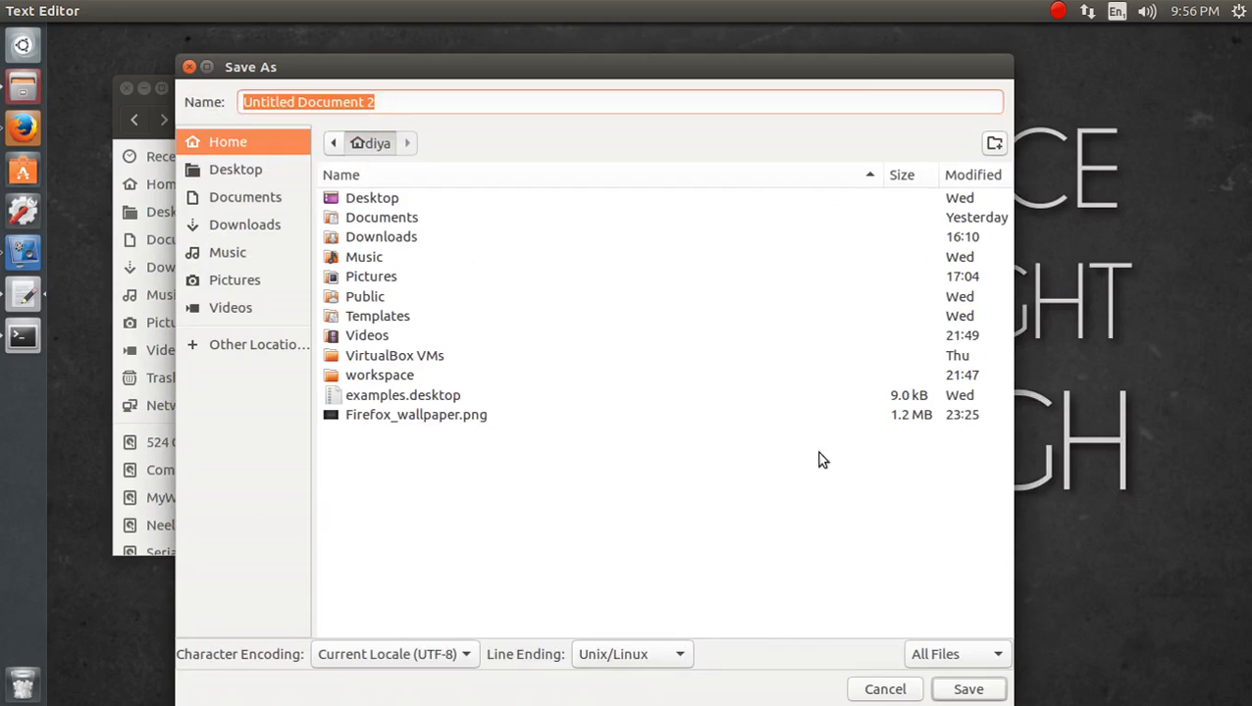
{"action": "left_click", "coordinate": [891, 695]}
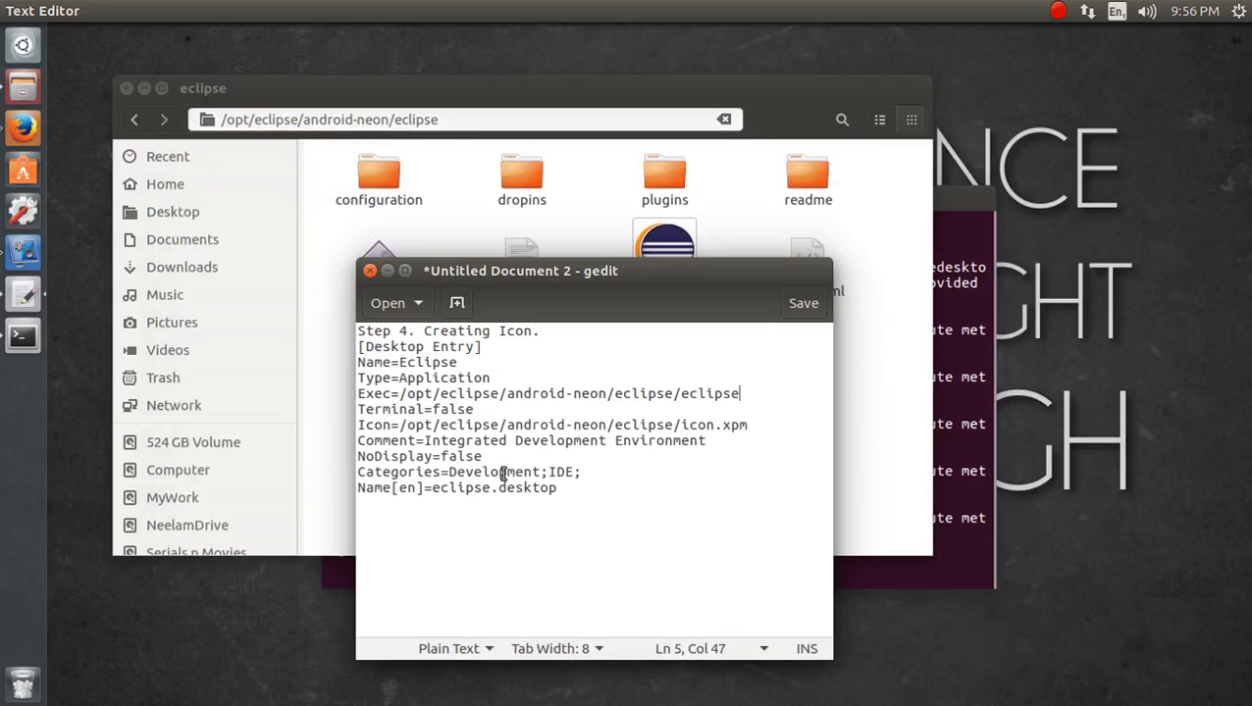
- Set the Terminal value in the desktop entry to true and check the Icon path against the Exec path
{"action": "double_click", "coordinate": [447, 406]}
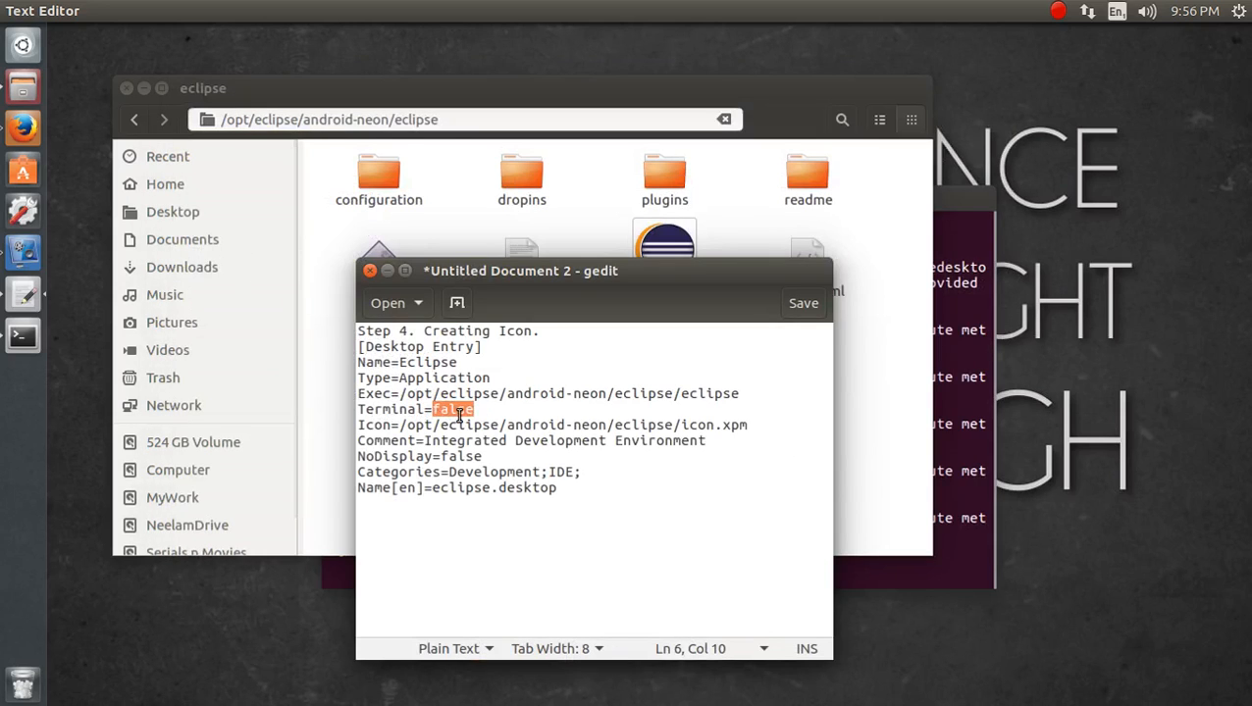
{"action": "type", "text": "true"}
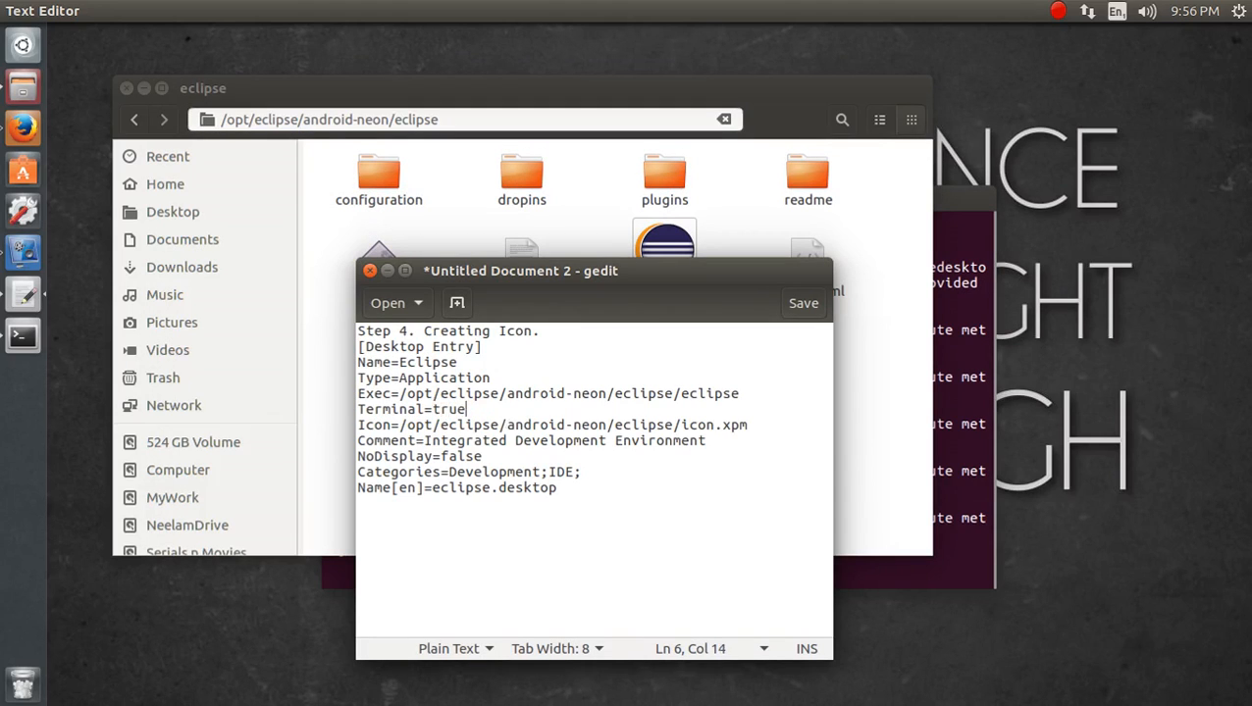
{"action": "left_click_drag", "start_coordinate": [400, 429], "coordinate": [668, 429]}
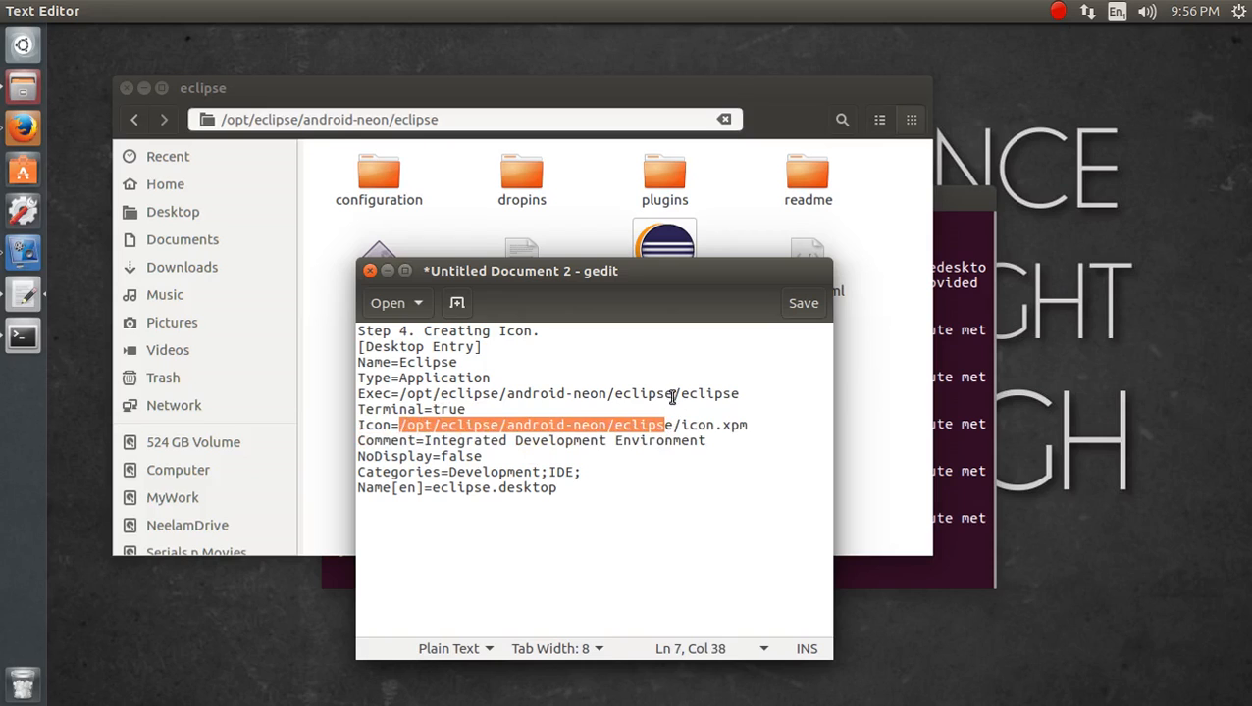
{"action": "left_click", "coordinate": [673, 395]}
{"action": "left_click_drag", "start_coordinate": [674, 426], "coordinate": [402, 424]}
{"action": "key", "text": "Right"}
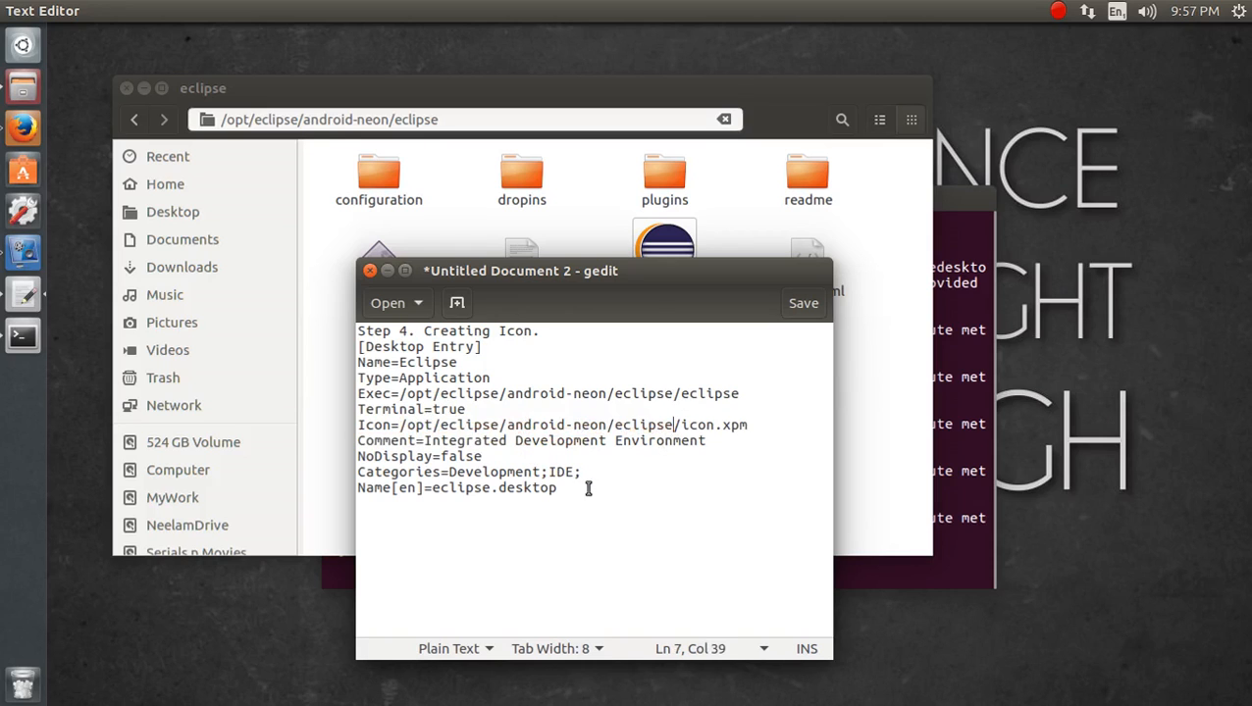
{"action": "key", "text": "ctrl+s"}
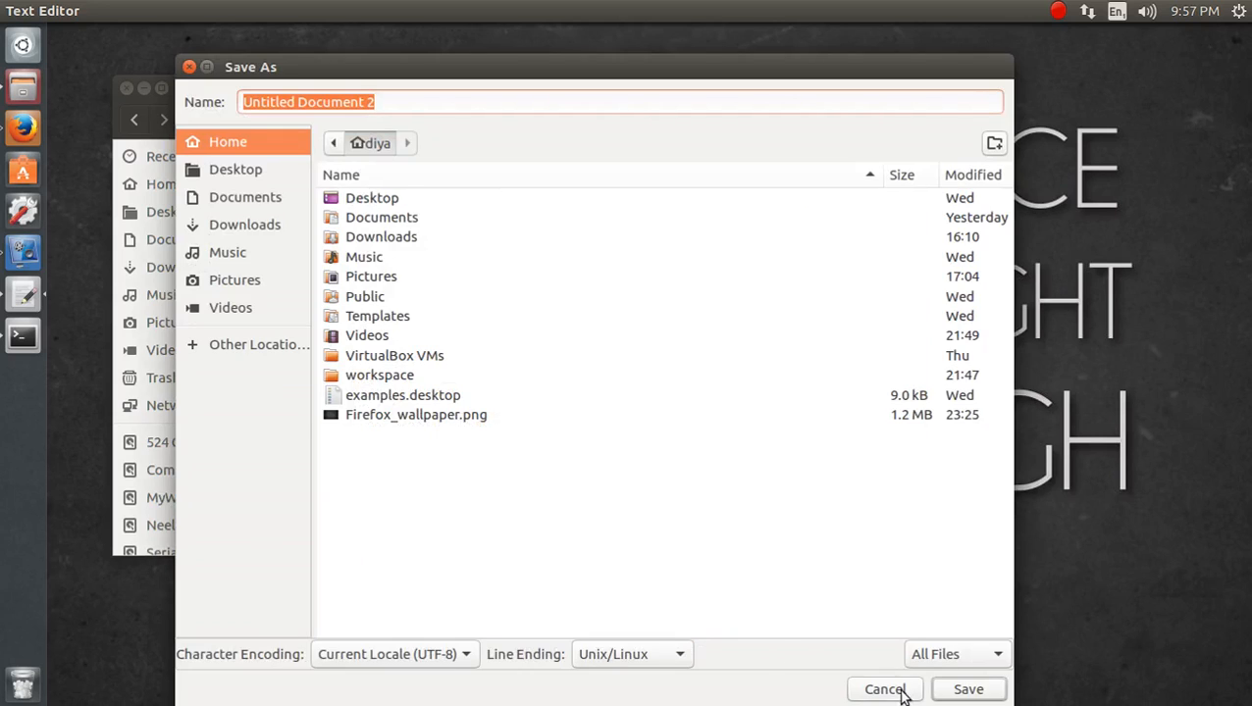
{"action": "left_click", "coordinate": [901, 692]}
- Replace the Comment value in the desktop entry with the owner's first name in possessive form followed by "Eclipse IDE"
{"action": "left_click_drag", "start_coordinate": [682, 278], "coordinate": [740, 357]}
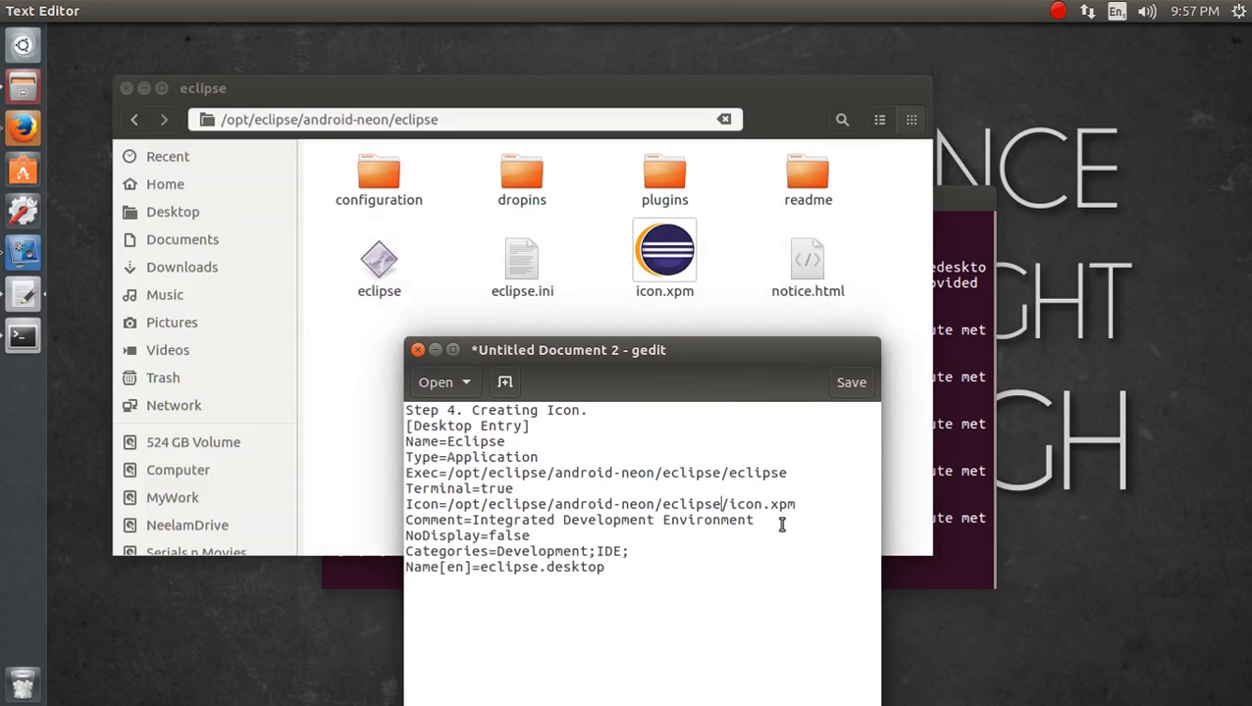
{"action": "double_click", "coordinate": [420, 505]}
{"action": "left_click_drag", "start_coordinate": [469, 518], "coordinate": [768, 521]}
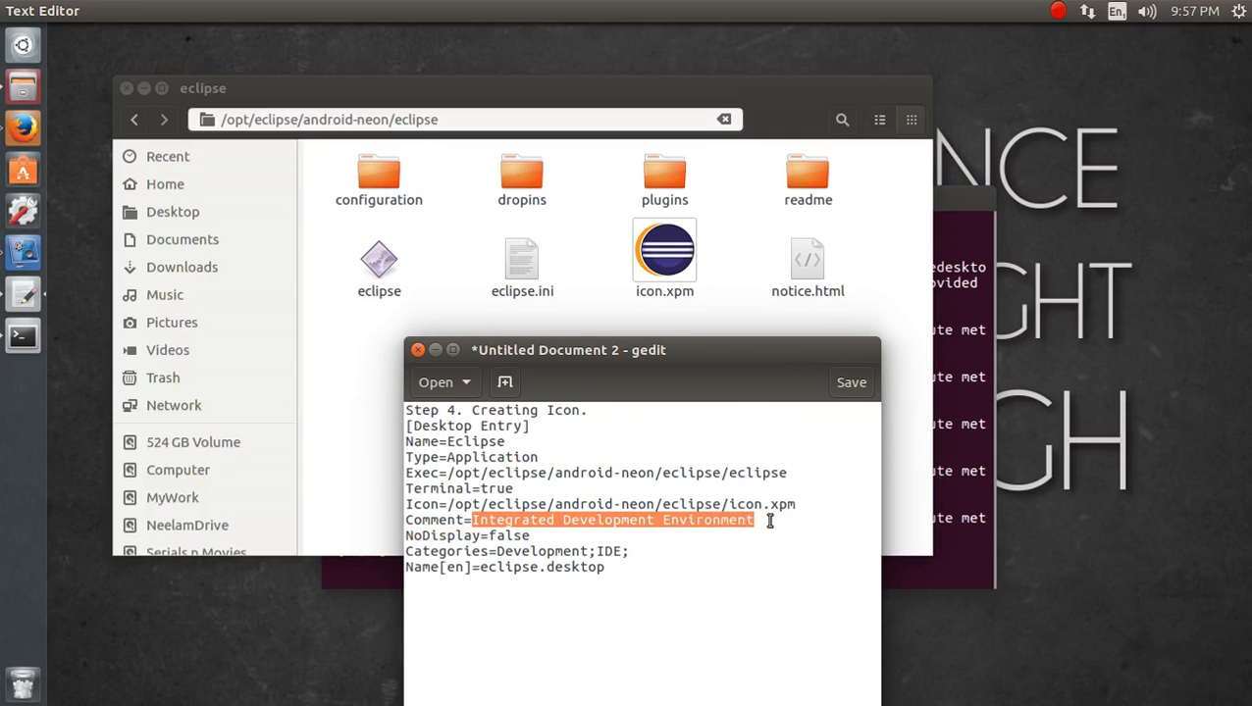
{"action": "type", "text": "Niraj's Eclipse"}
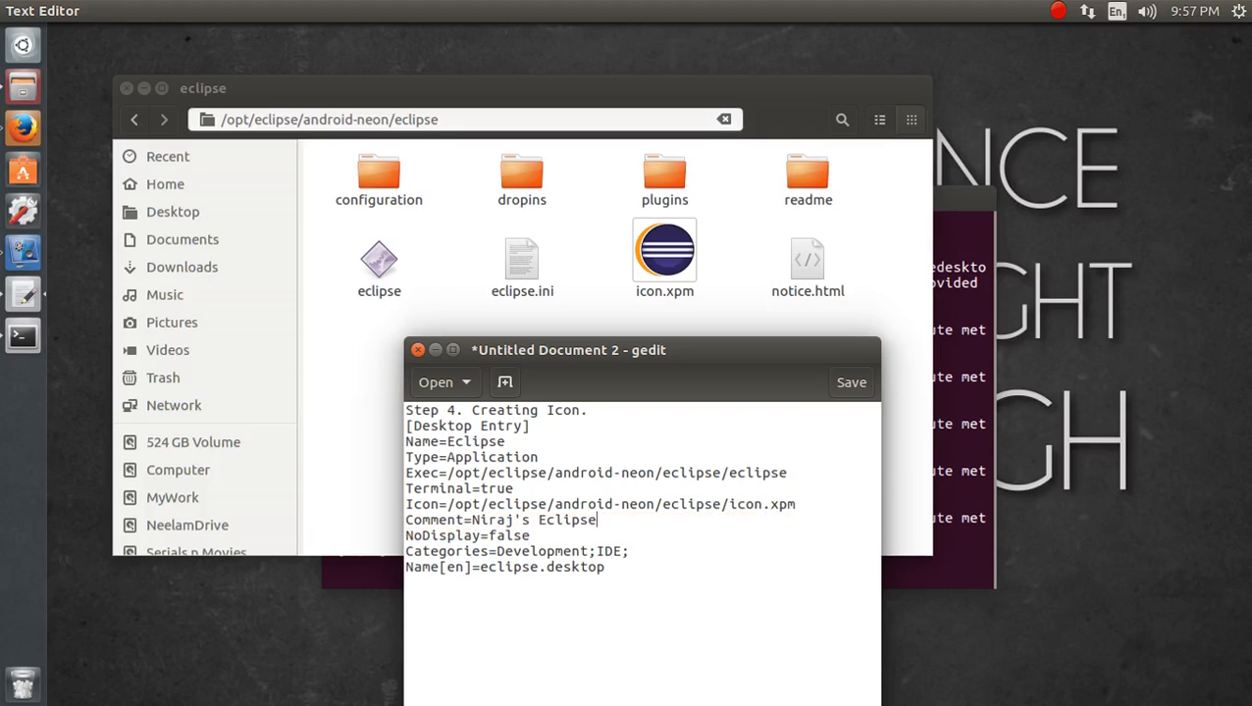
{"action": "double_click", "coordinate": [458, 536]}
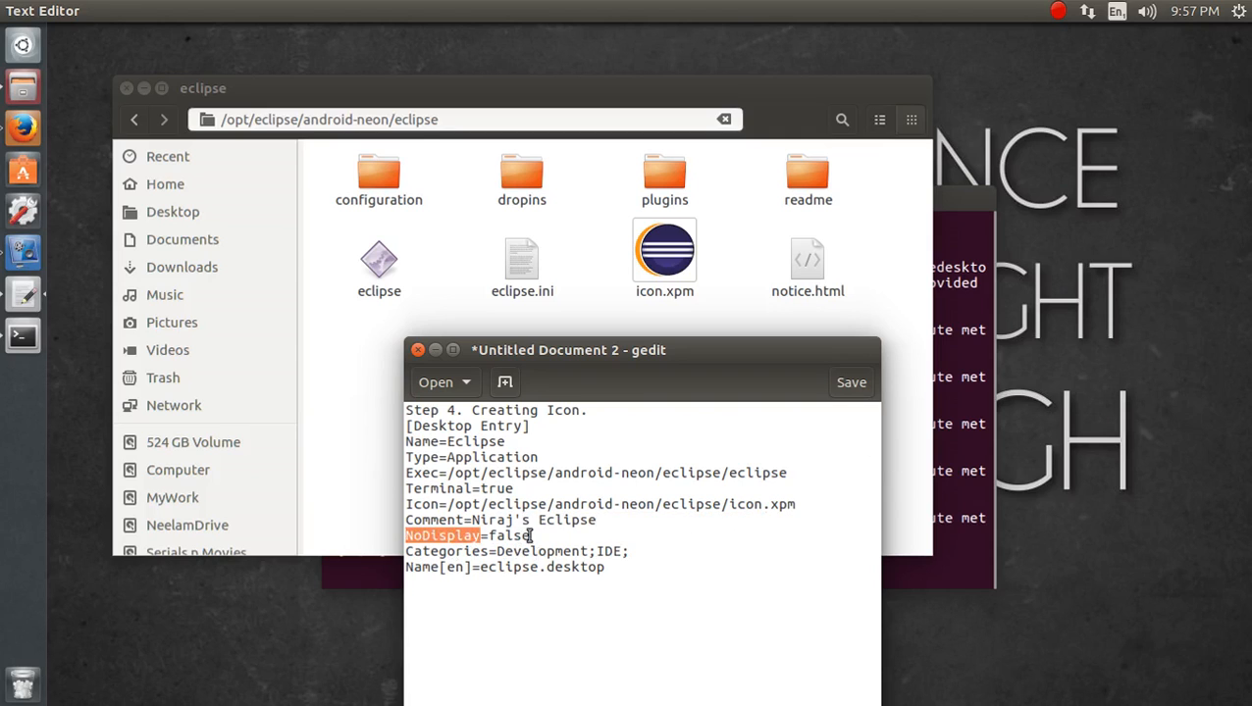
{"action": "left_click", "coordinate": [643, 523]}
{"action": "type", "text": "IDE"}
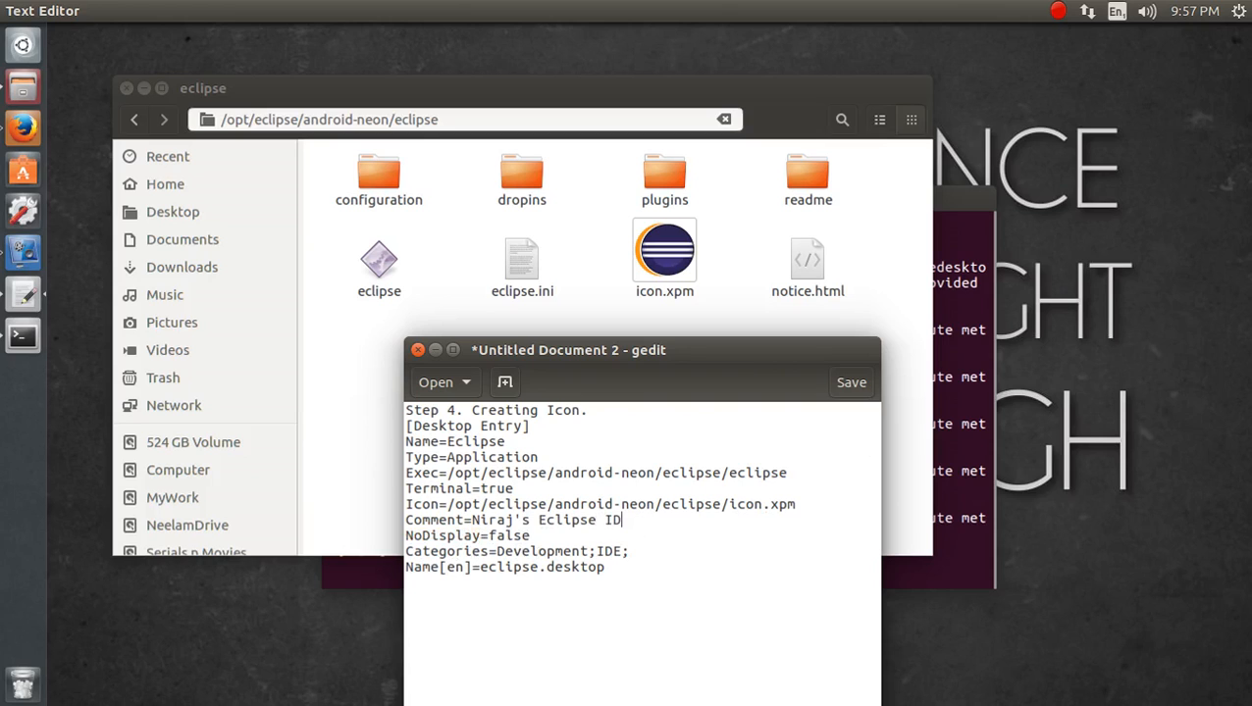
- Review the Comment, NoDisplay and Name[en] lines of the desktop entry
{"action": "left_click_drag", "start_coordinate": [472, 520], "coordinate": [630, 521]}
{"action": "double_click", "coordinate": [503, 536]}
{"action": "double_click", "coordinate": [430, 536]}
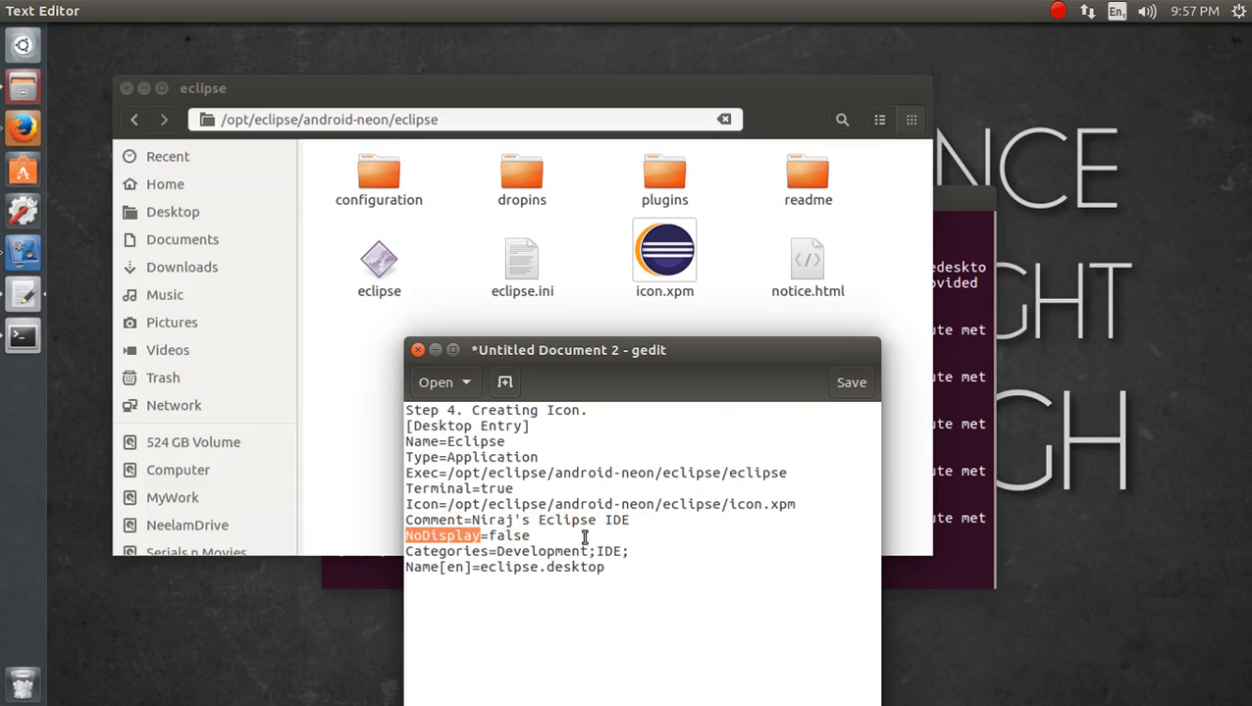
{"action": "left_click_drag", "start_coordinate": [607, 569], "coordinate": [482, 571]}
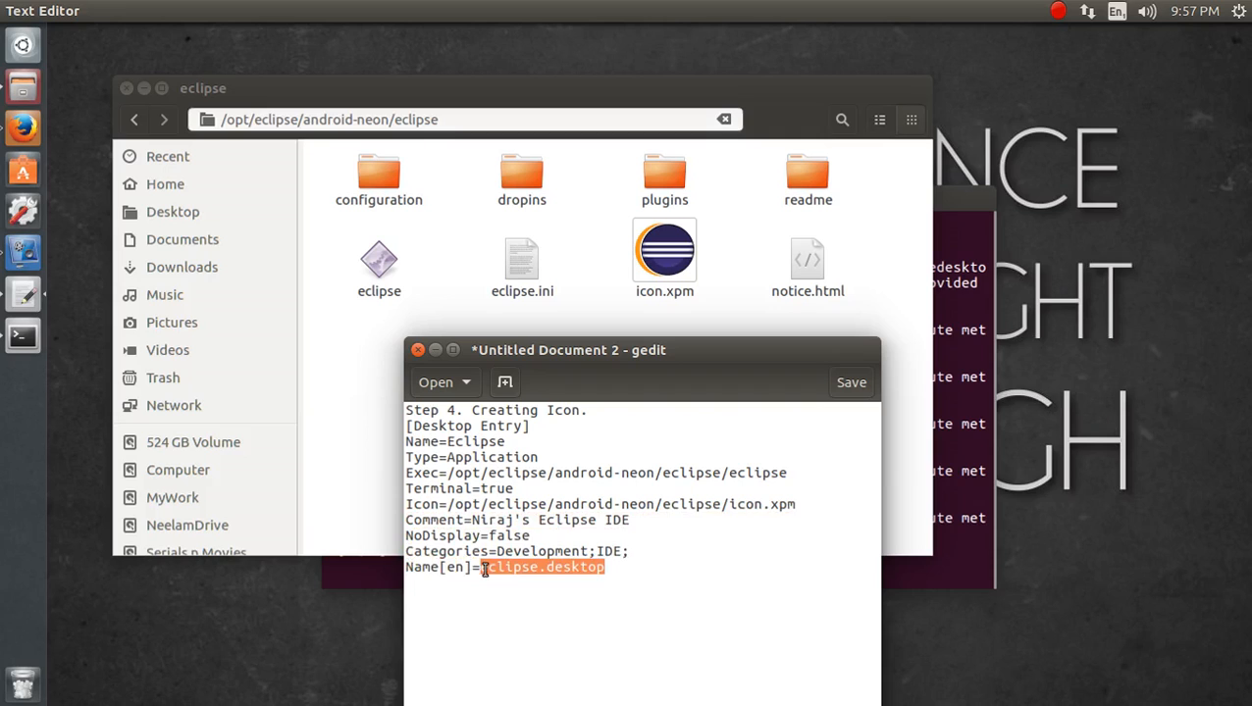
{"action": "left_click", "coordinate": [442, 567]}
{"action": "double_click", "coordinate": [511, 567]}
{"action": "left_click", "coordinate": [608, 567]}
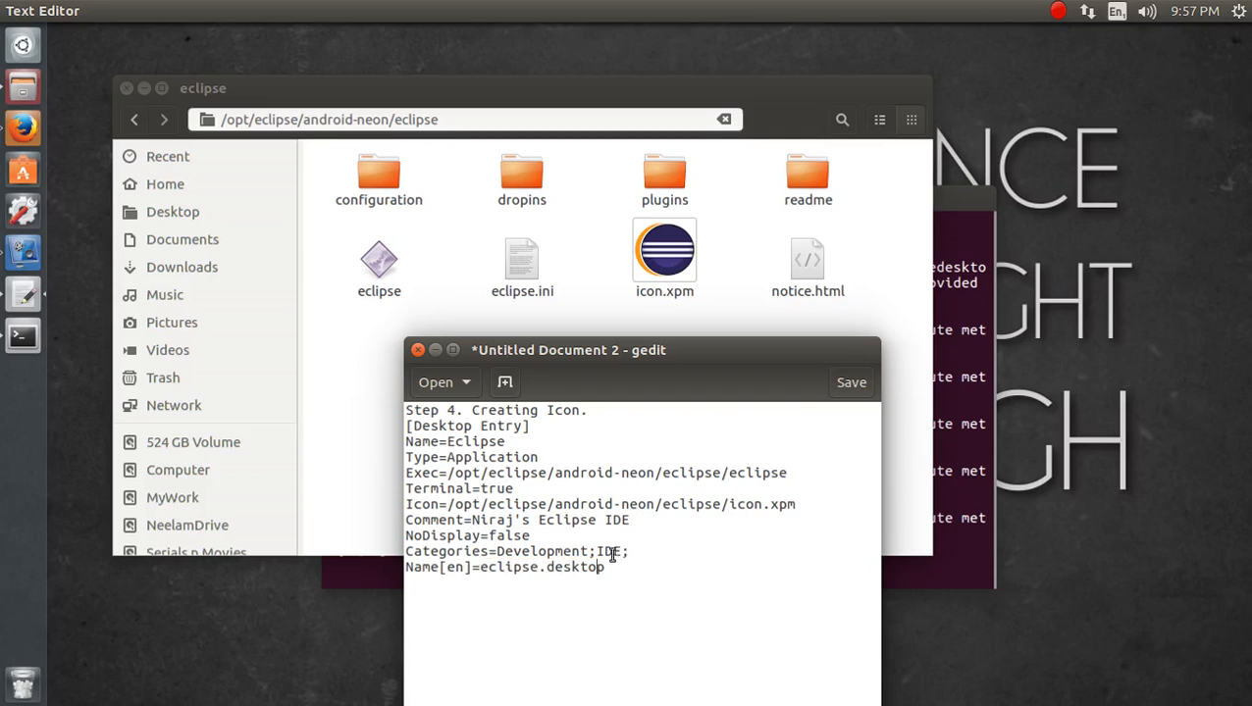
{"action": "key", "text": "alt+Tab"}
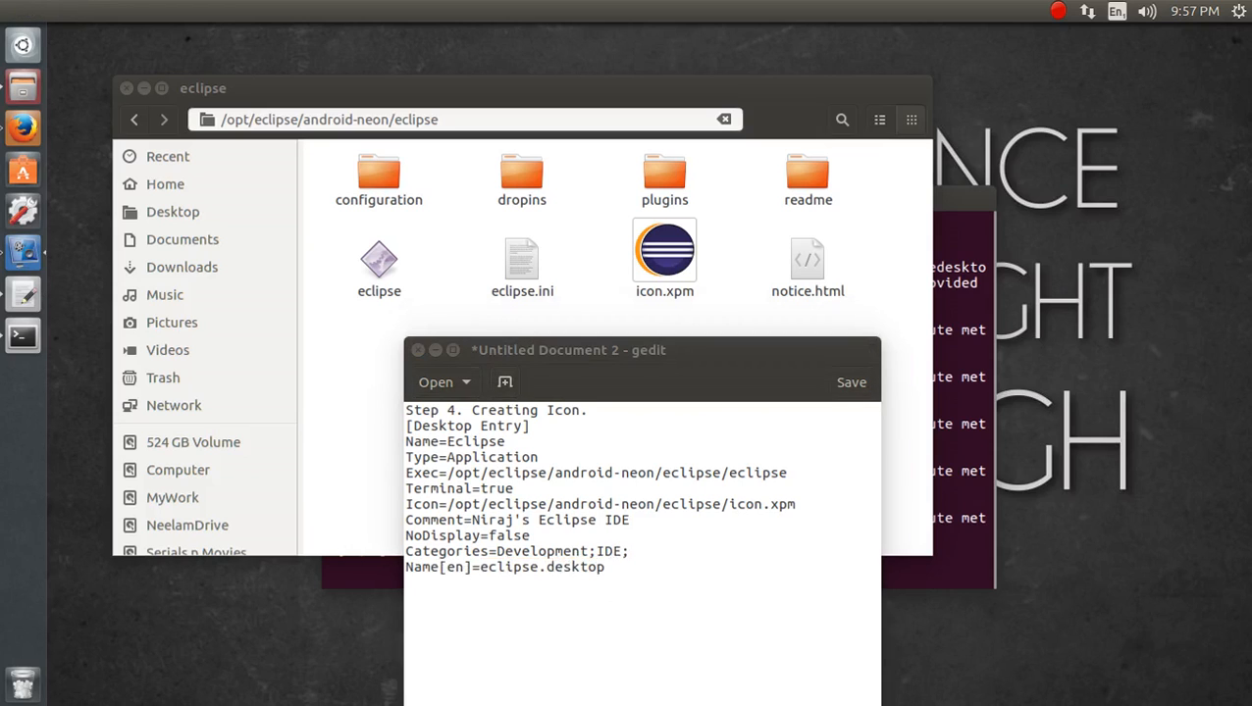
{"action": "left_click", "coordinate": [559, 459]}
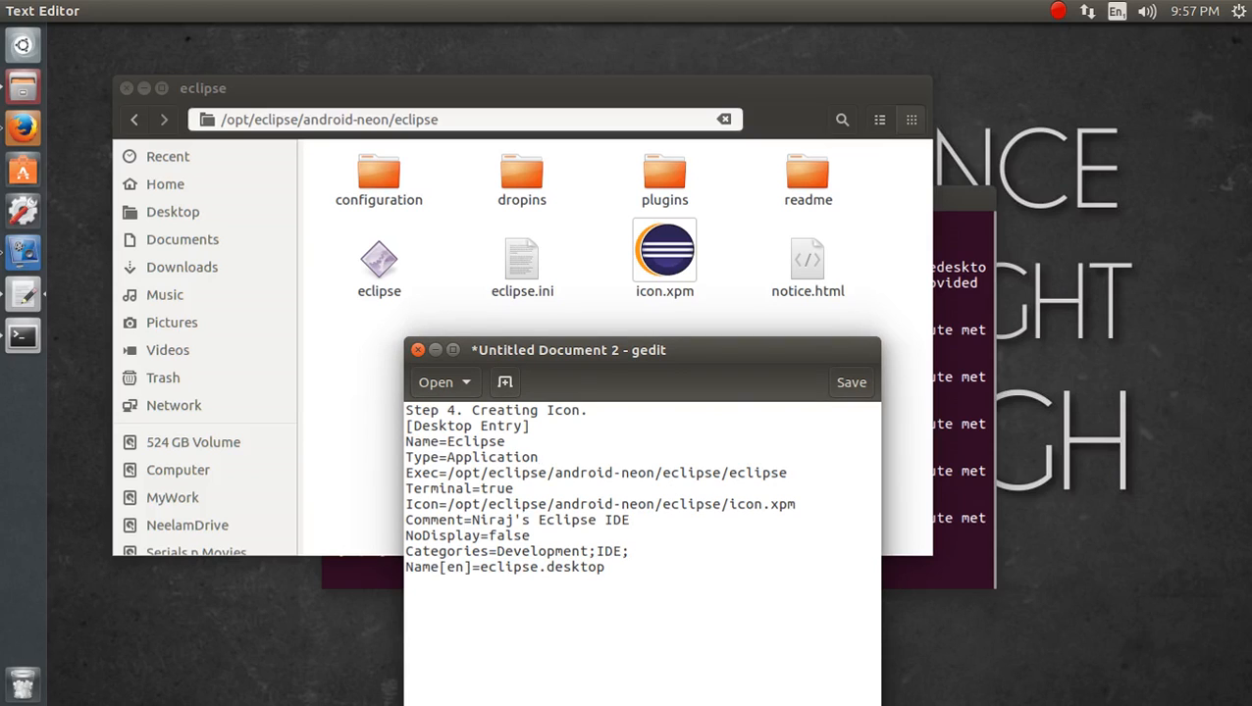
{"action": "key", "text": "alt+Tab"}
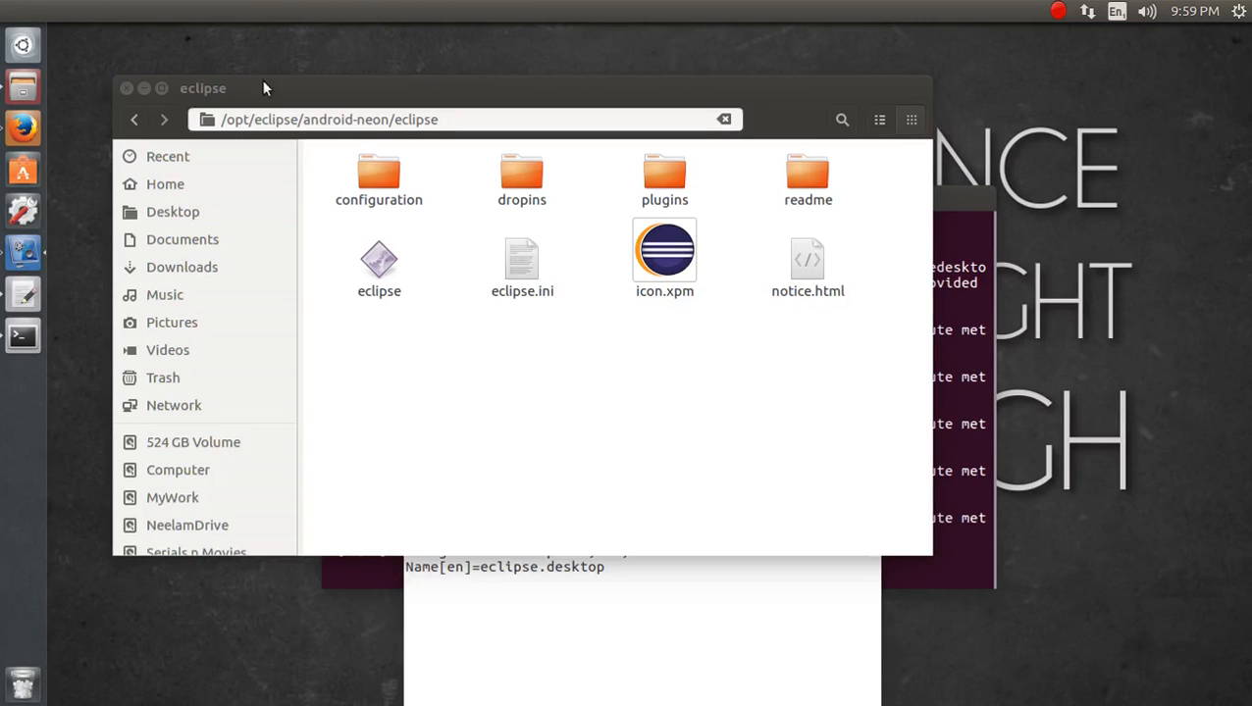
{"action": "left_click", "coordinate": [726, 623]}
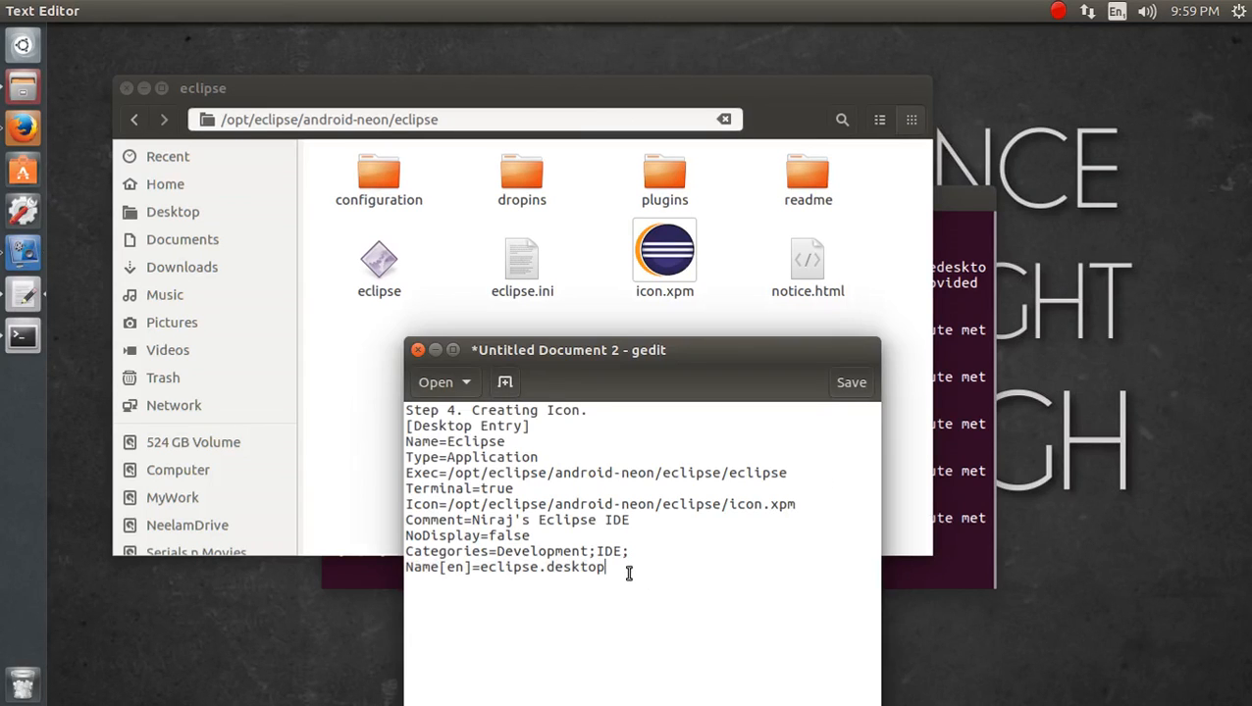
{"action": "key", "text": "ctrl+s"}
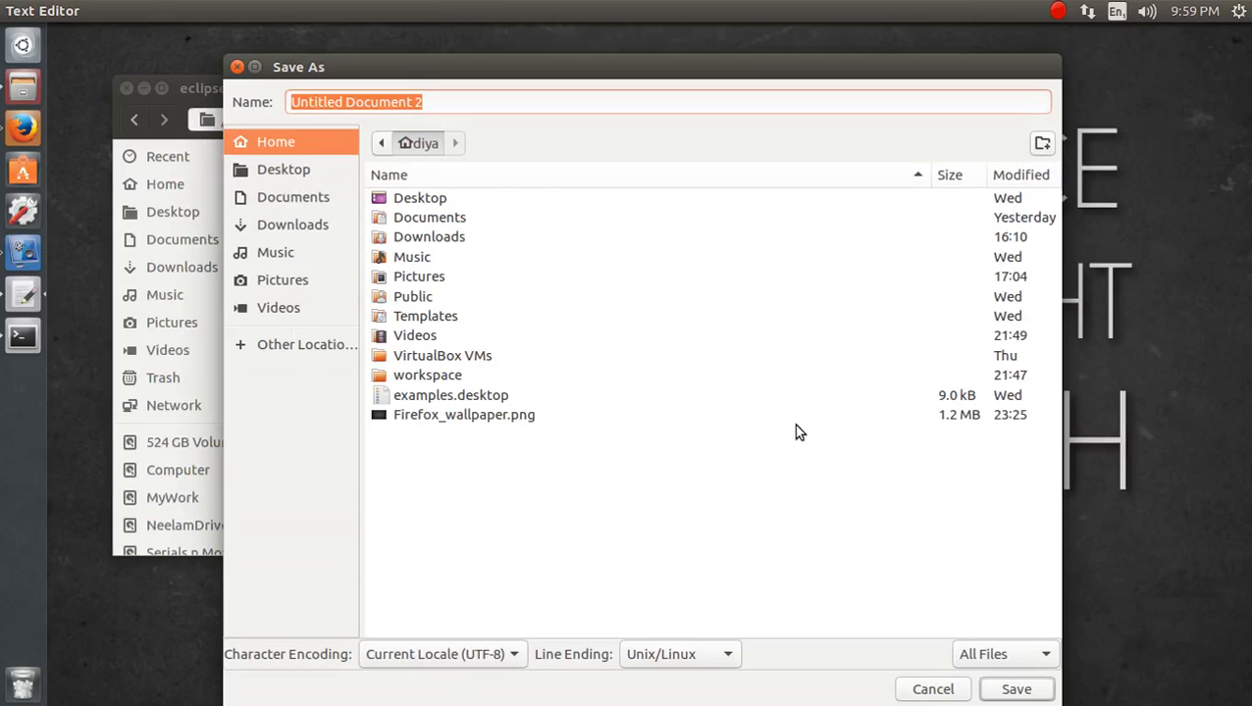
{"action": "key", "text": "Escape"}
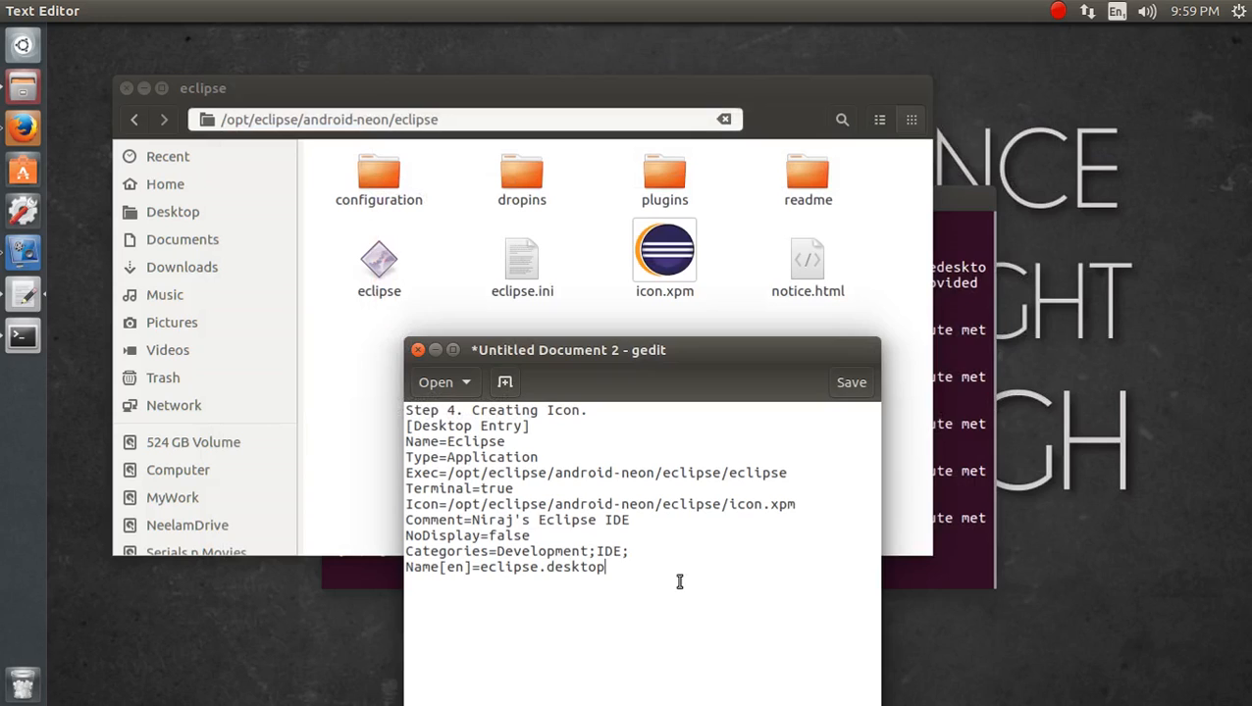
- Start saving the desktop entry document and browse to /usr/share/applications as the destination folder
{"action": "key", "text": "ctrl+s"}
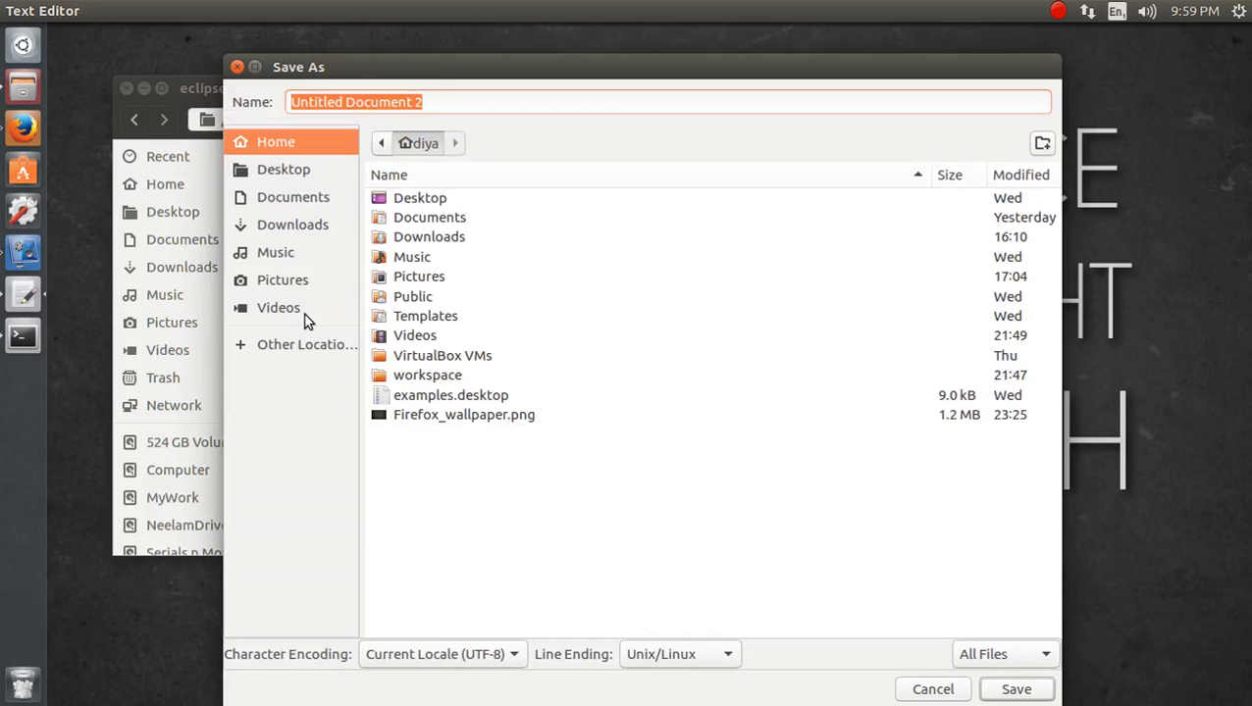
{"action": "left_click", "coordinate": [304, 346]}
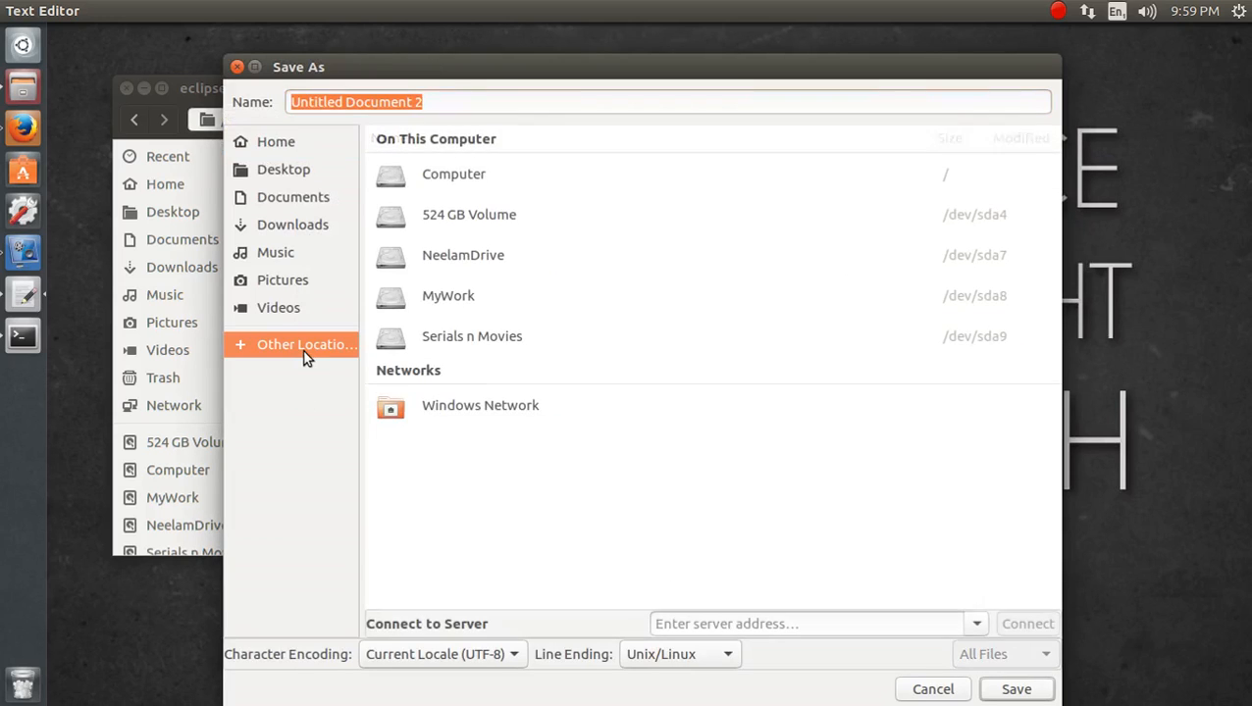
{"action": "left_click", "coordinate": [463, 181]}
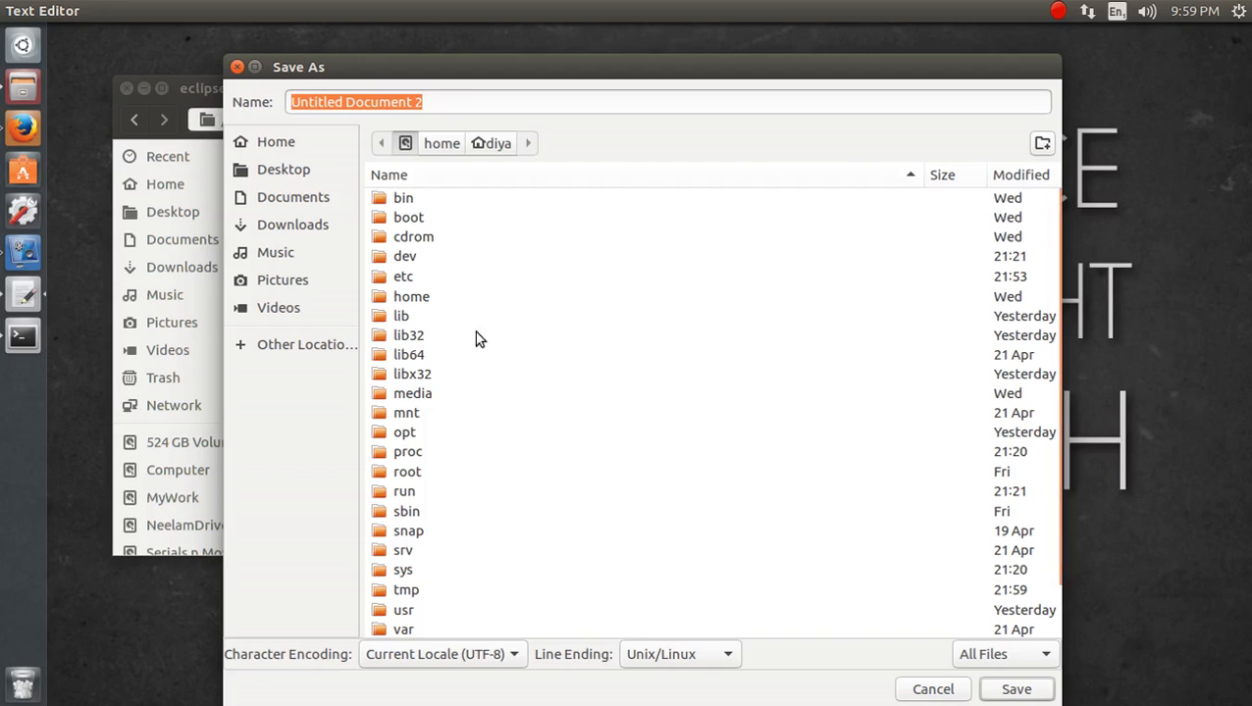
{"action": "left_click", "coordinate": [449, 437]}
{"action": "type", "text": "usr"}
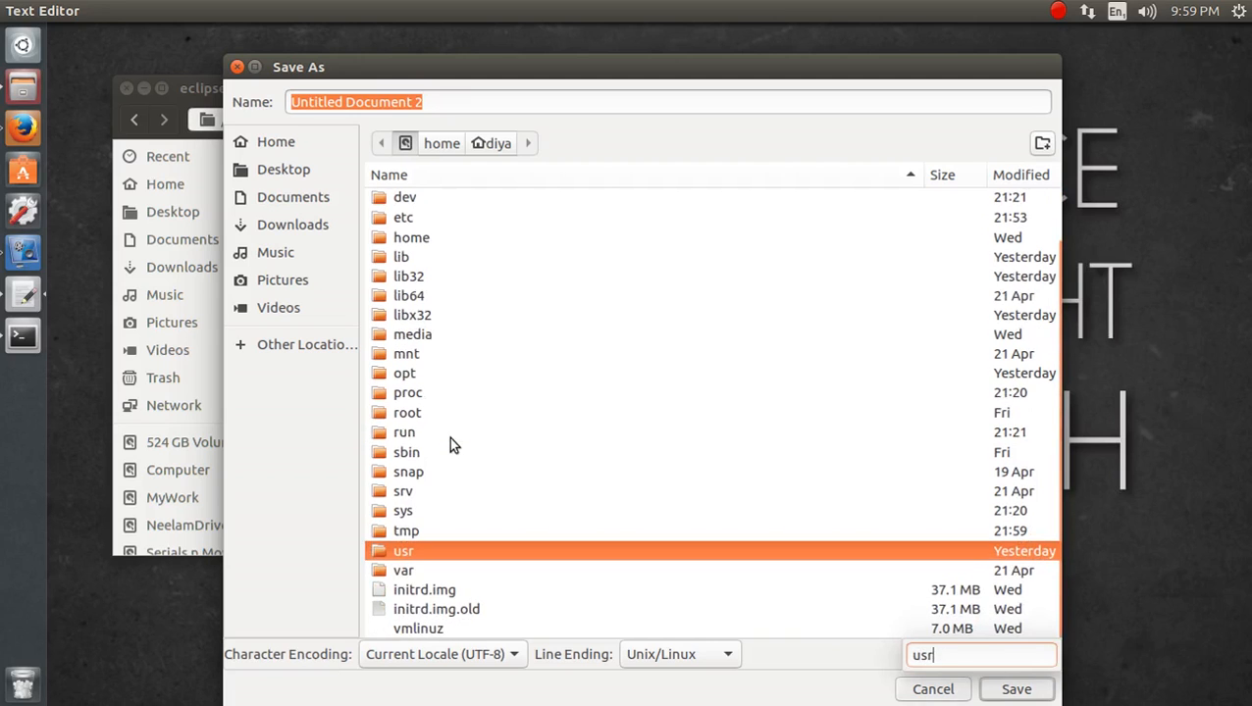
{"action": "key", "text": "Return"}
{"action": "type", "text": "share"}
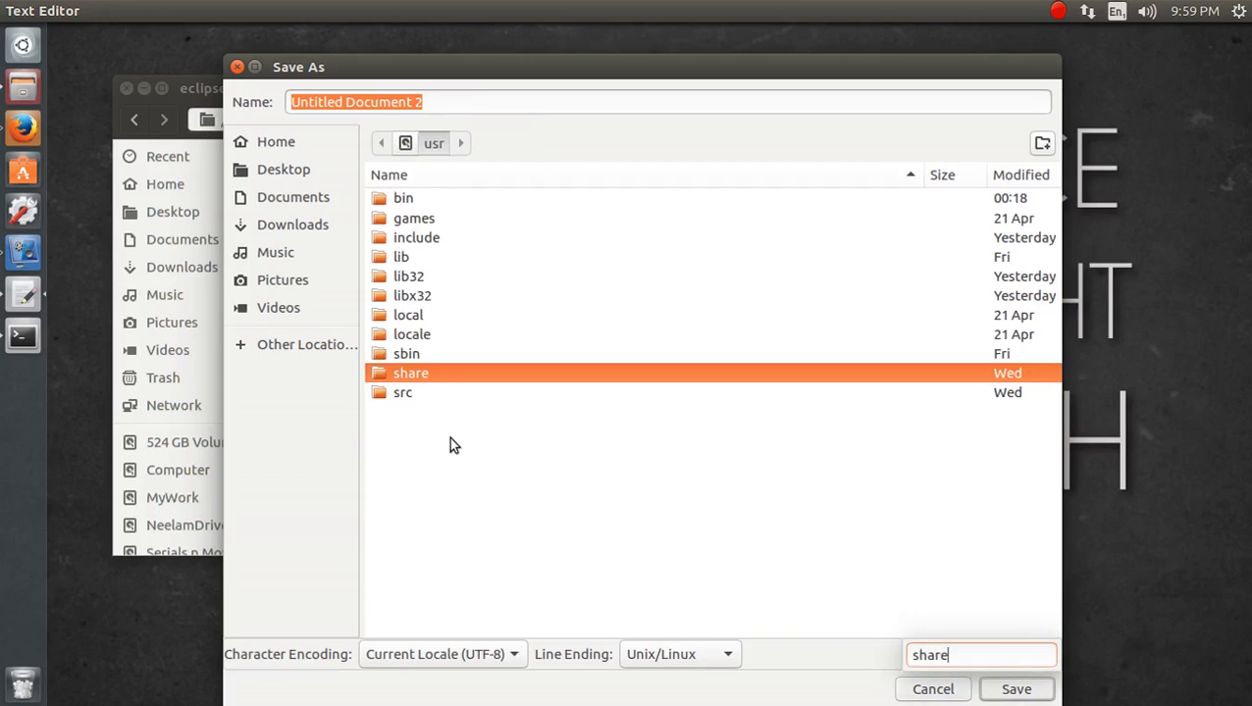
{"action": "key", "text": "Return"}
{"action": "type", "text": "app"}
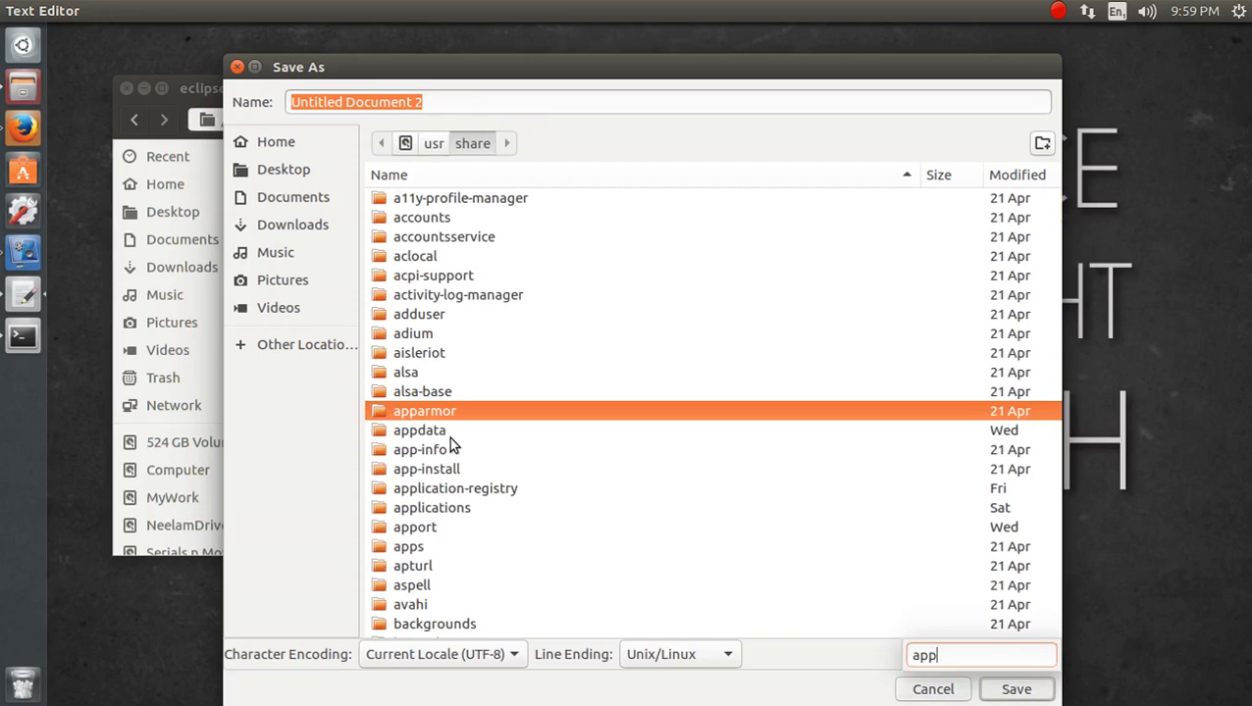
{"action": "type", "text": "lications"}
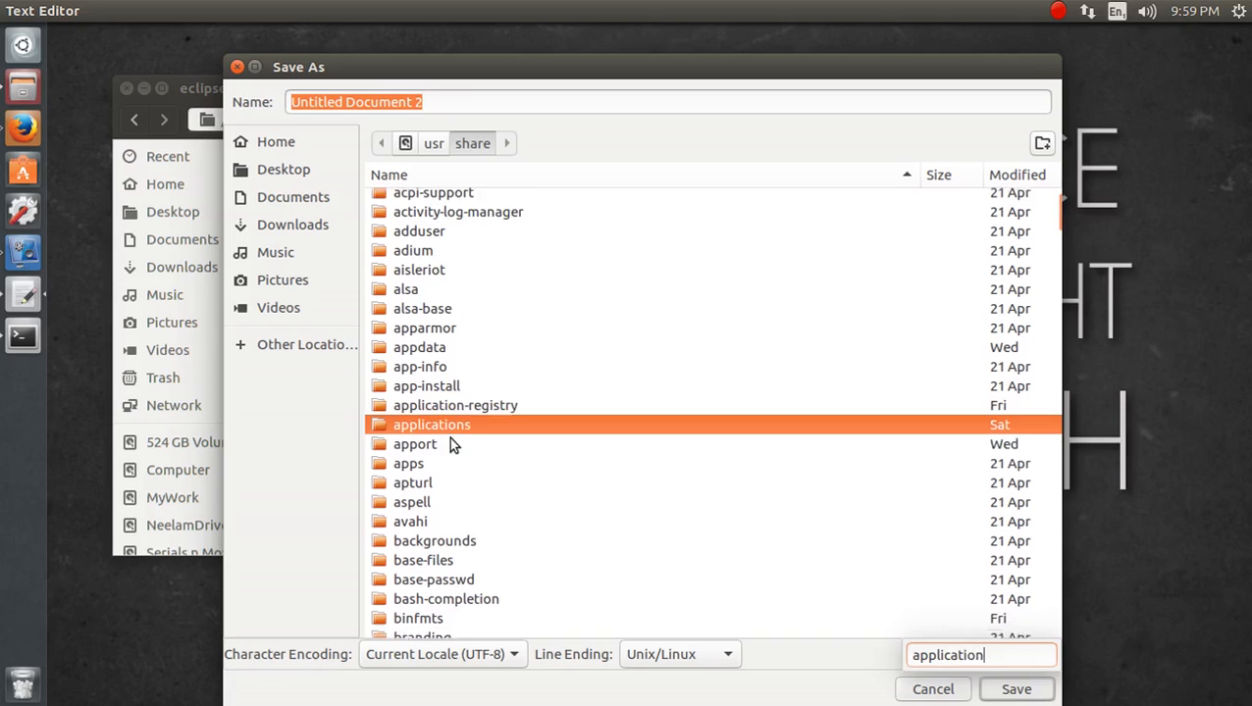
{"action": "key", "text": "Return"}
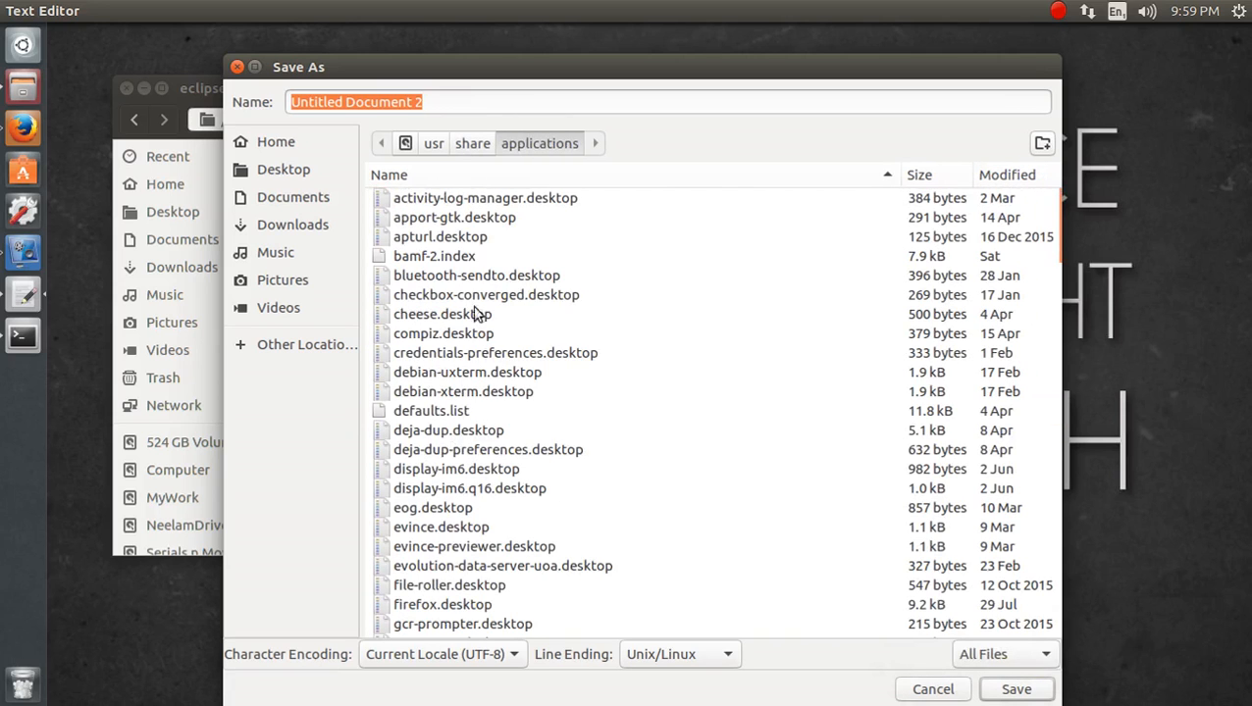
- Look through the existing .desktop files in /usr/share/applications within the save dialog
{"action": "left_click", "coordinate": [465, 236]}
{"action": "key", "text": "Down"}
{"action": "key", "text": "Down"}
{"action": "key", "text": "Down"}
{"action": "key", "text": "Down"}
{"action": "key", "text": "Down"}
{"action": "key", "text": "Down"}
{"action": "key", "text": "Down"}
{"action": "key", "text": "Down"}
{"action": "key", "text": "Down"}
{"action": "key", "text": "Down"}
{"action": "key", "text": "Down"}
{"action": "key", "text": "Down"}
{"action": "key", "text": "Down"}
{"action": "key", "text": "Down"}
{"action": "key", "text": "Down"}
{"action": "key", "text": "Down"}
{"action": "key", "text": "Down"}
{"action": "key", "text": "Down"}
{"action": "key", "text": "Down"}
{"action": "key", "text": "Down"}
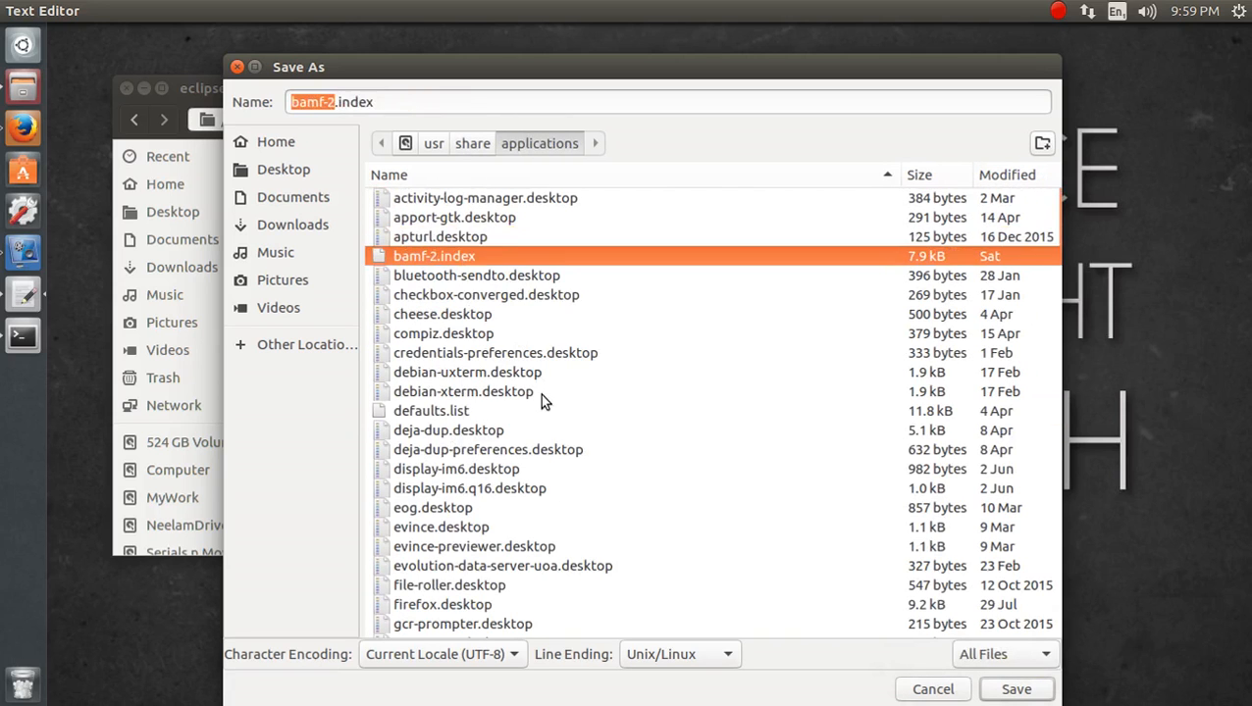
{"action": "key", "text": "Down"}
{"action": "key", "text": "Down"}
{"action": "key", "text": "Down"}
{"action": "key", "text": "Down"}
{"action": "key", "text": "Down"}
{"action": "key", "text": "Down"}
{"action": "key", "text": "Down"}
{"action": "key", "text": "Down"}
{"action": "key", "text": "Down"}
{"action": "key", "text": "Down"}
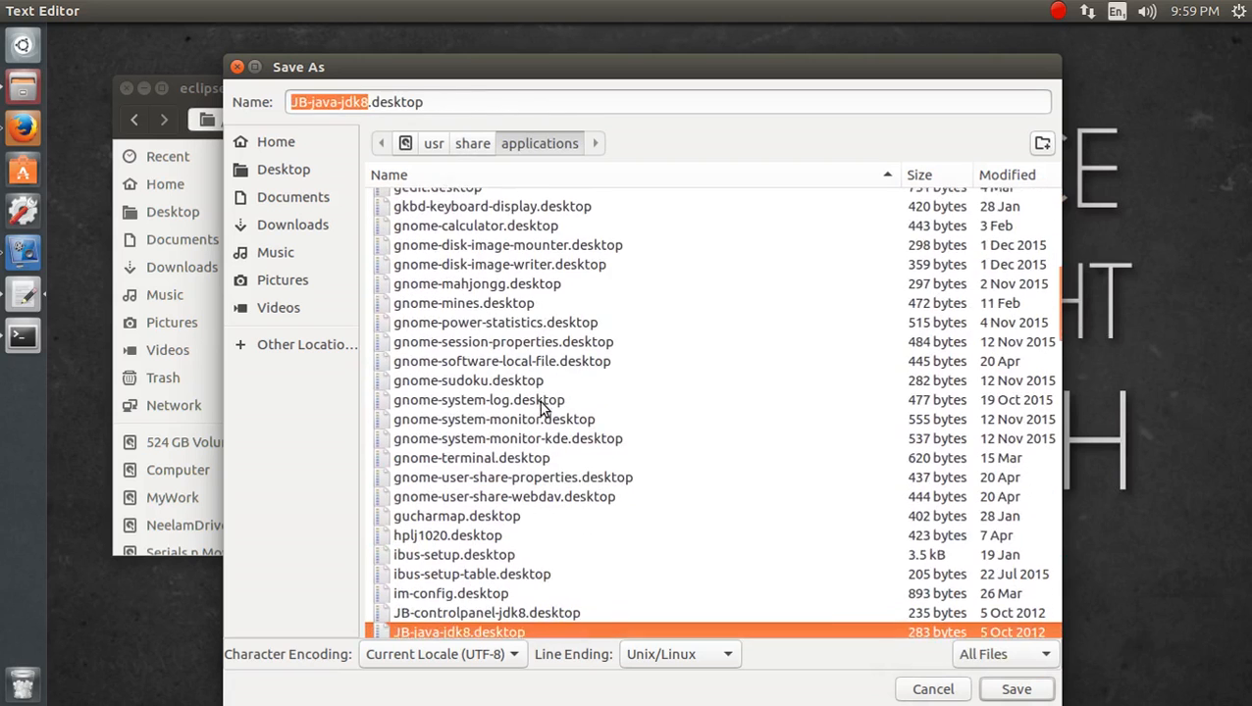
{"action": "key", "text": "Up"}
{"action": "key", "text": "Up"}
{"action": "key", "text": "Up"}
{"action": "key", "text": "Up"}
{"action": "key", "text": "Up"}
{"action": "key", "text": "Up"}
{"action": "key", "text": "Up"}
{"action": "key", "text": "Up"}
{"action": "key", "text": "Up"}
{"action": "key", "text": "Up"}
{"action": "key", "text": "Up"}
{"action": "key", "text": "Up"}
{"action": "key", "text": "Up"}
{"action": "key", "text": "Up"}
{"action": "key", "text": "Up"}
{"action": "key", "text": "Up"}
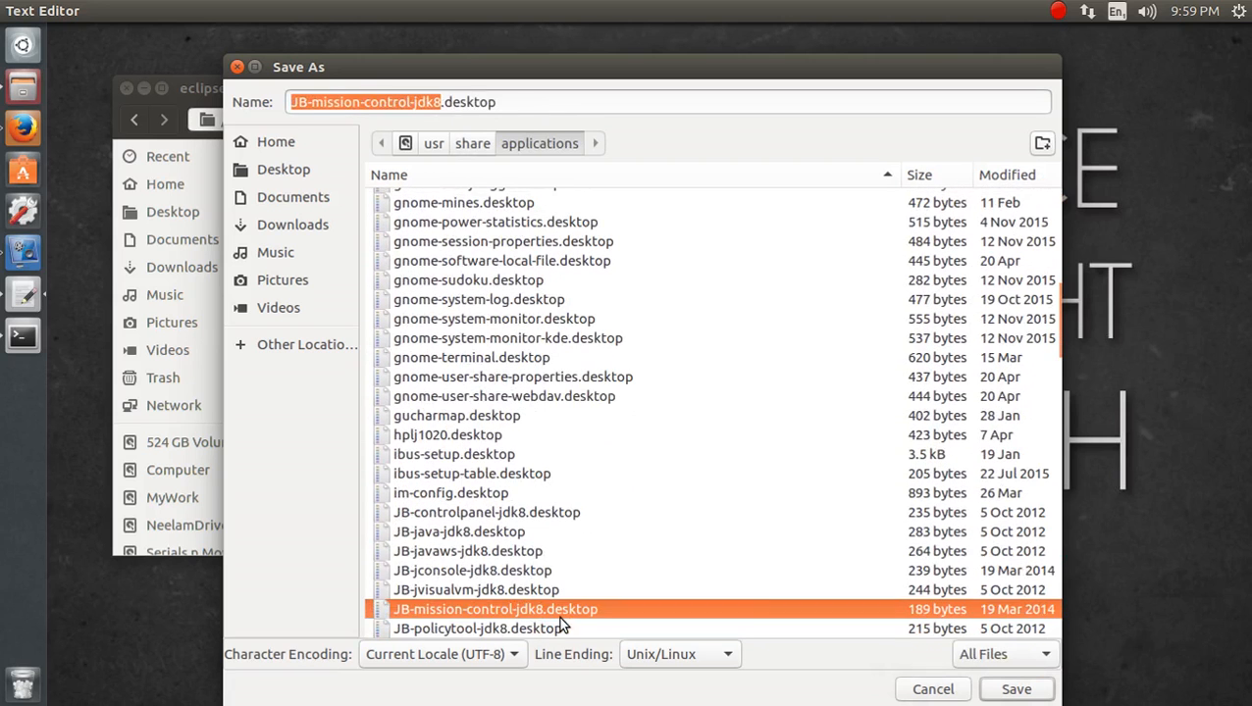
{"action": "left_click", "coordinate": [23, 49]}
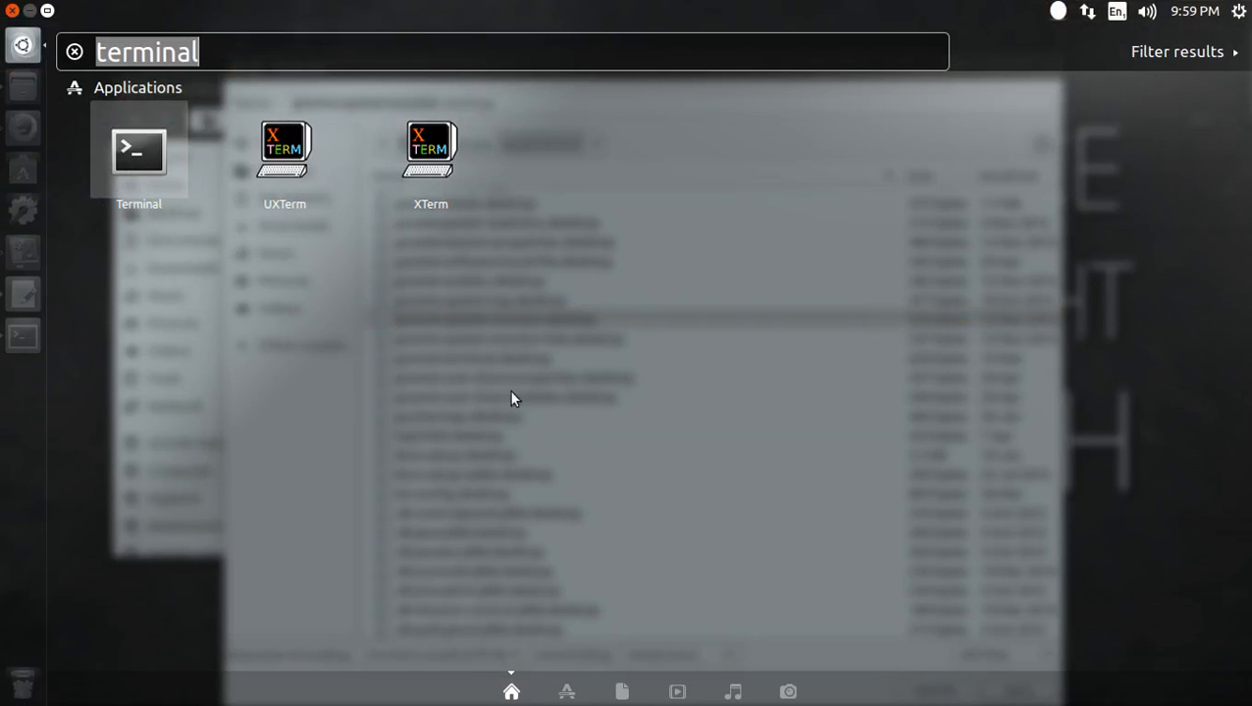
{"action": "left_click", "coordinate": [758, 530]}
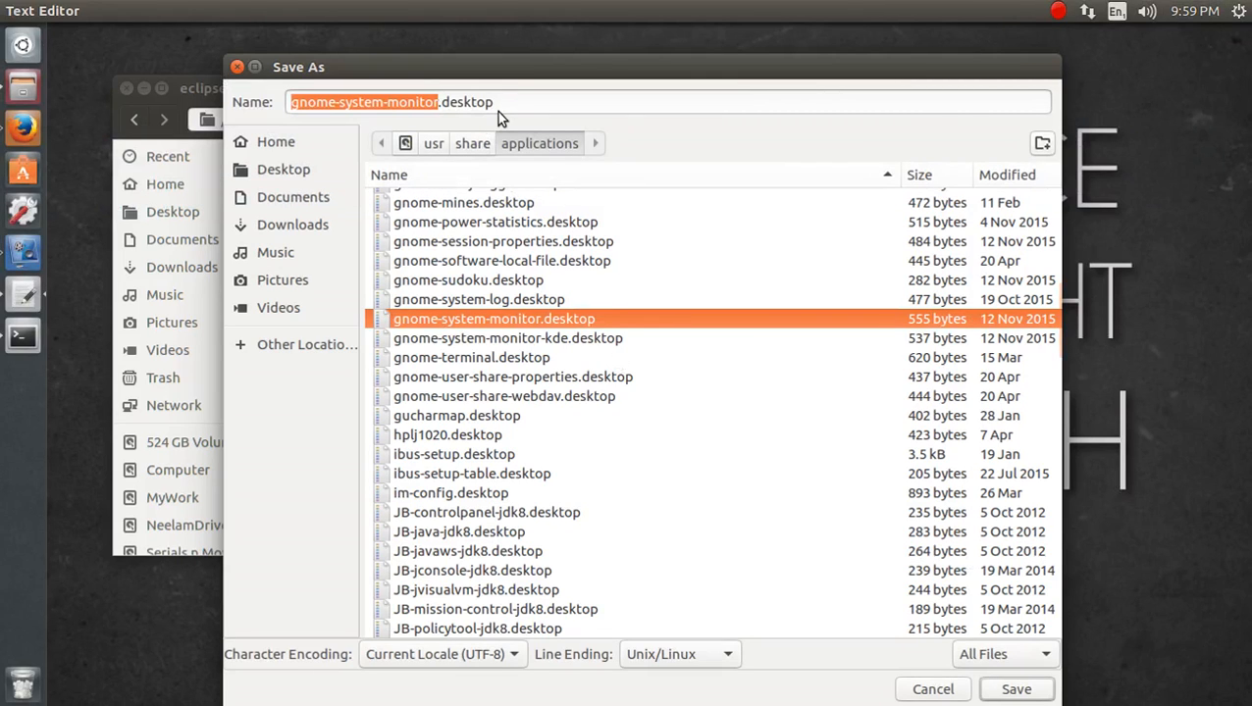
- Try to save the desktop entry document as eclipse.desktop in /usr/share/applications
{"action": "type", "text": "eog"}
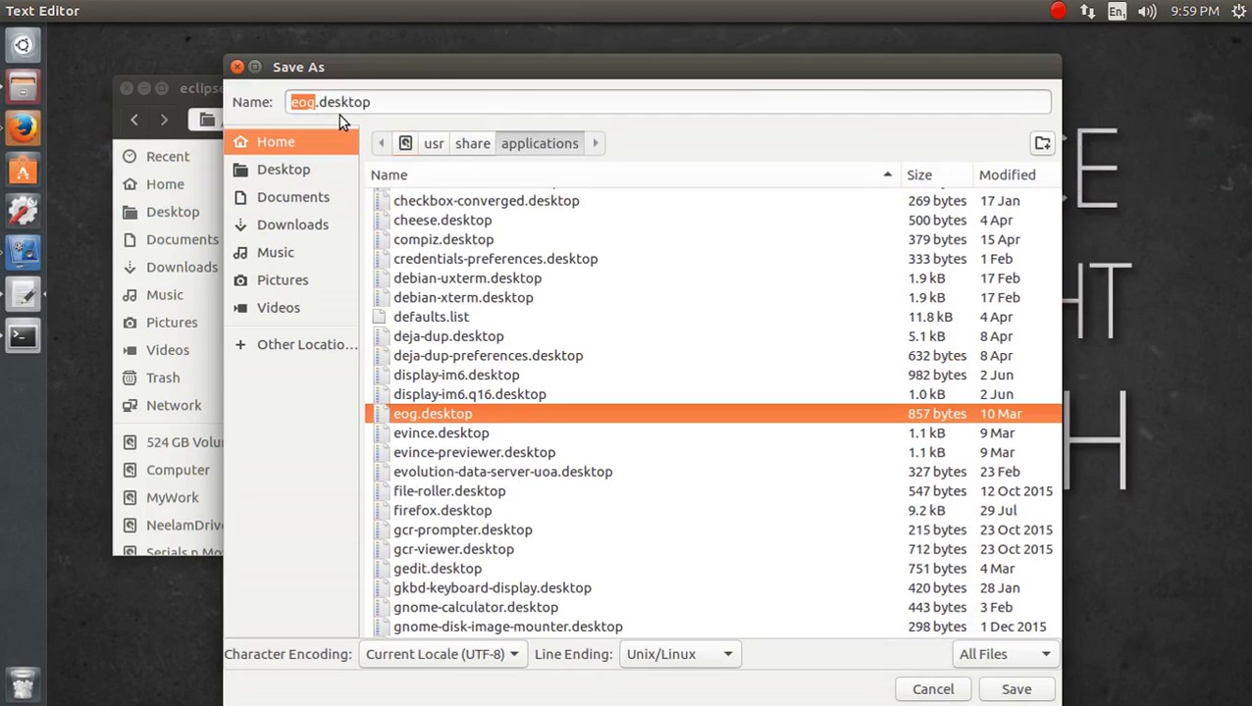
{"action": "left_click", "coordinate": [313, 101]}
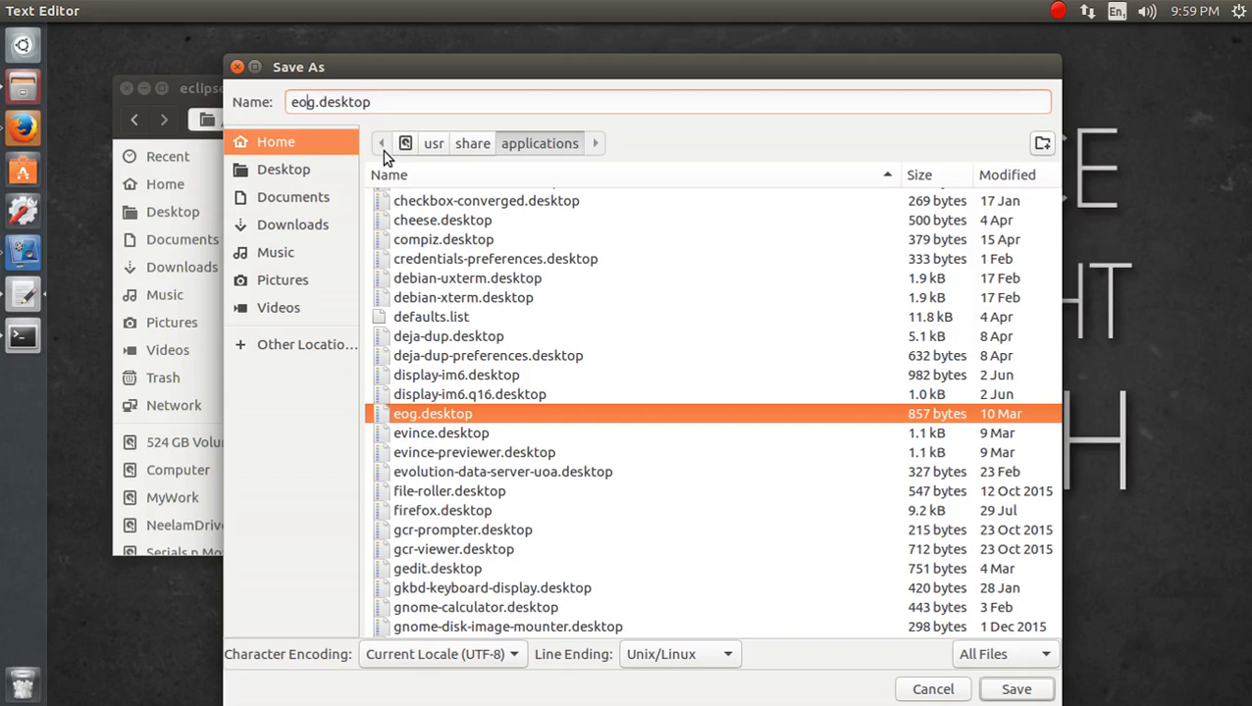
{"action": "key", "text": "BackSpace"}
{"action": "key", "text": "BackSpace"}
{"action": "type", "text": "clipse"}
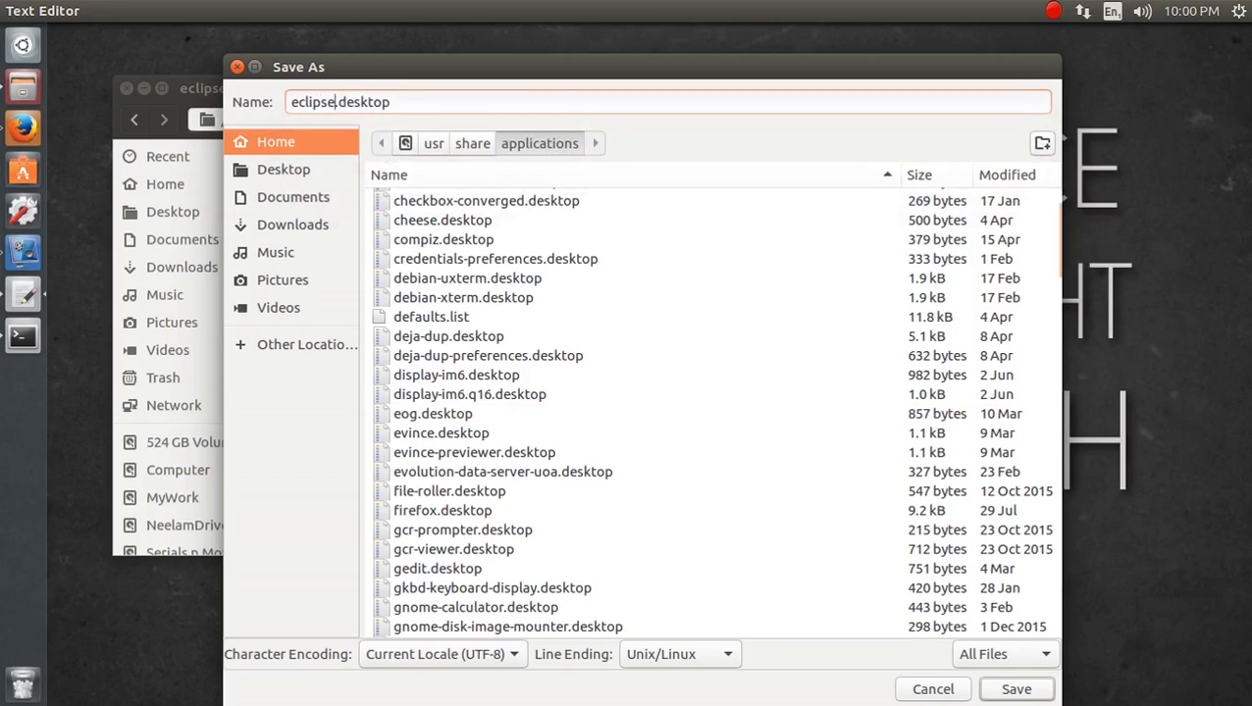
{"action": "left_click", "coordinate": [1014, 690]}
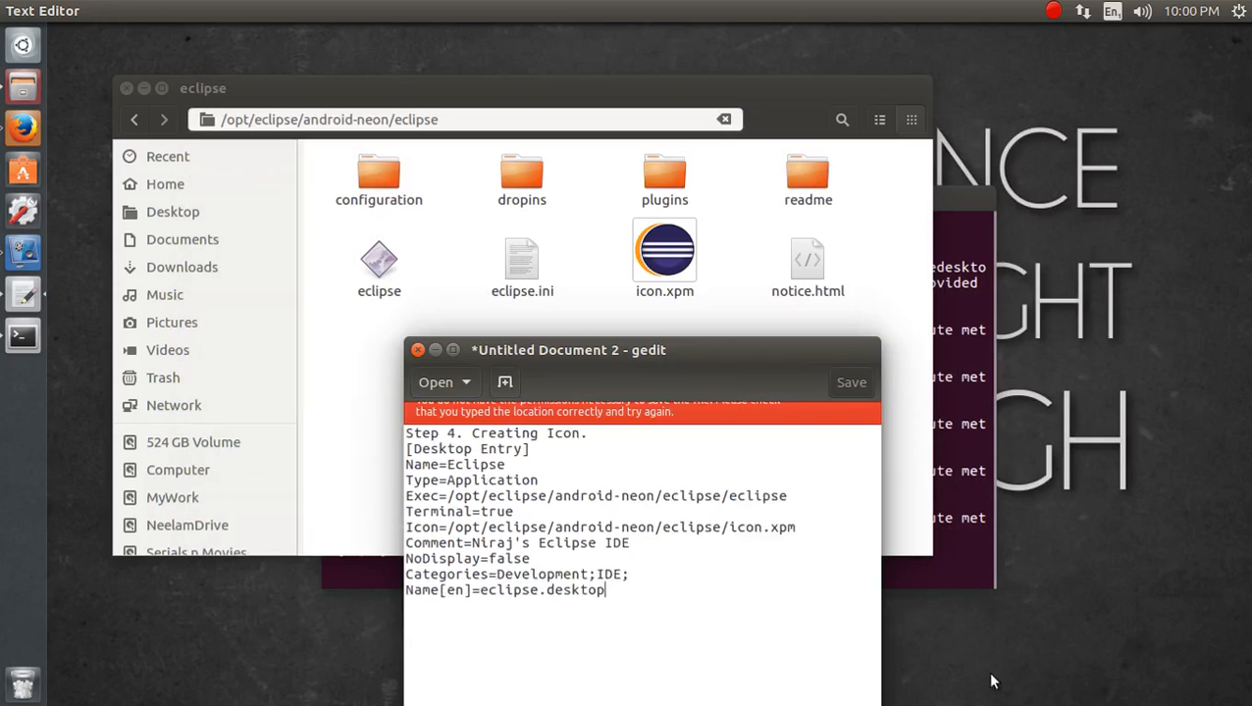
{"action": "left_click_drag", "start_coordinate": [712, 468], "coordinate": [415, 449]}
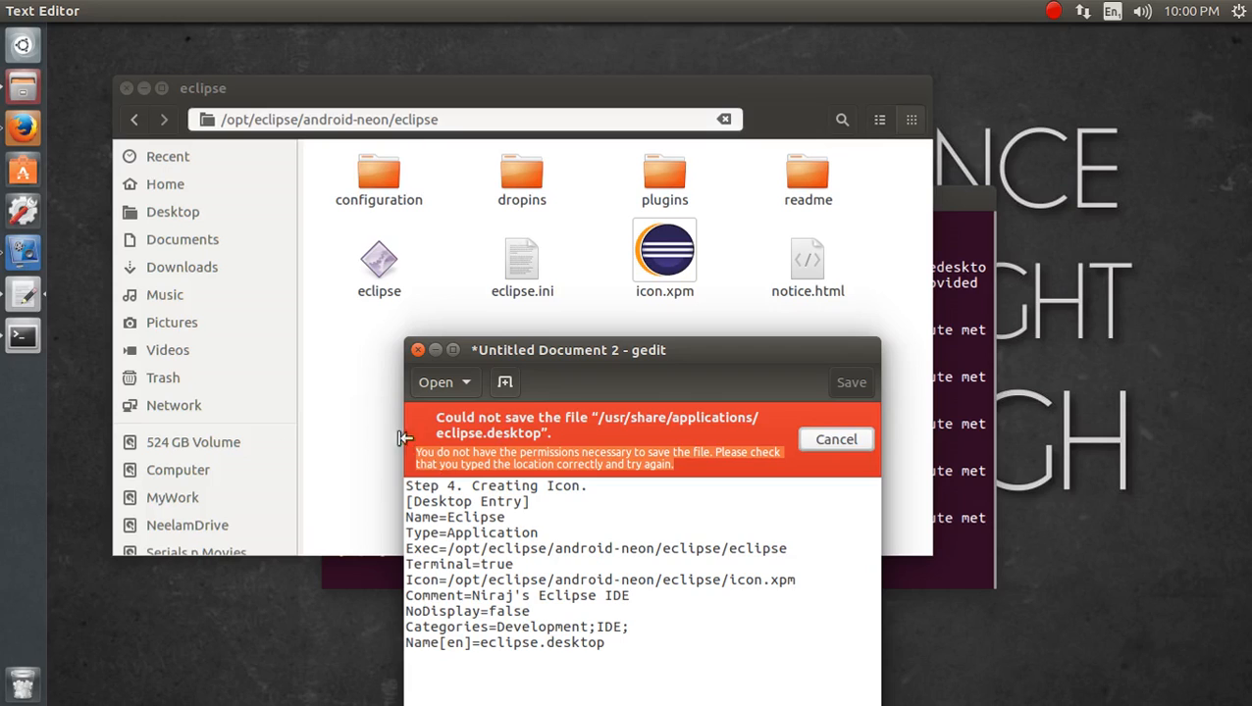
- Switch to the Terminal and run "sudo gedit" to open a text editor with root privileges
{"action": "left_click", "coordinate": [23, 337]}
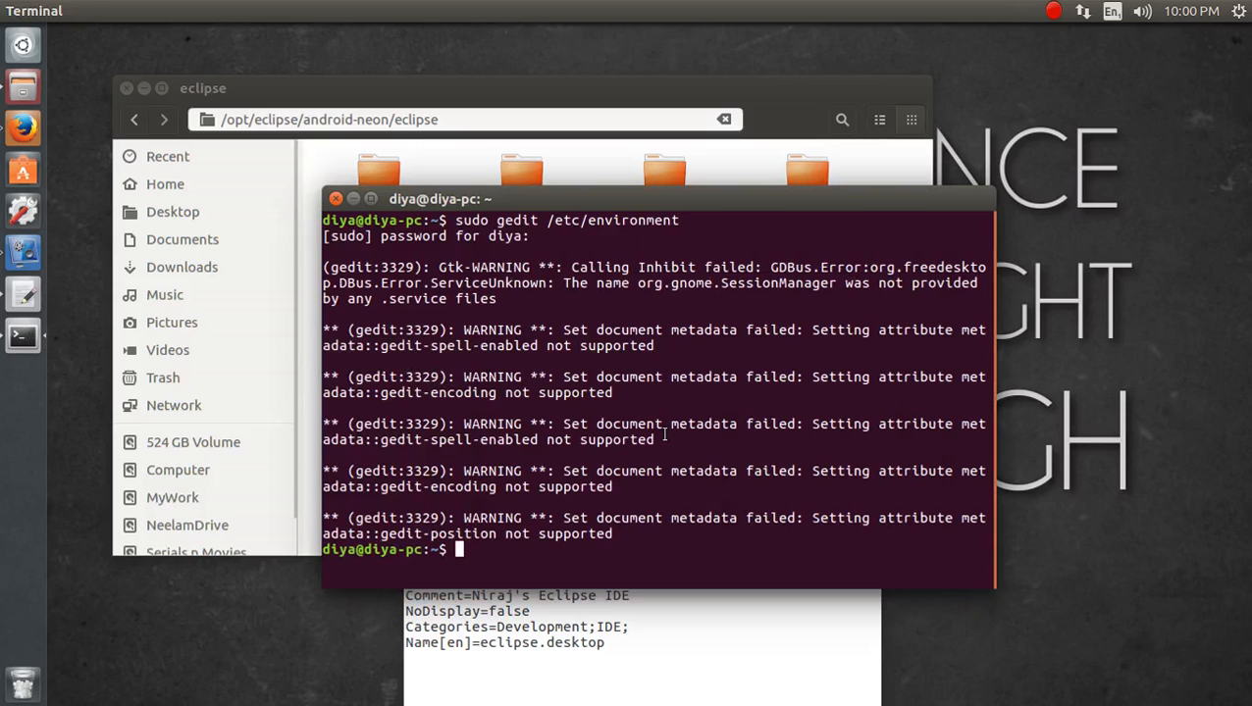
{"action": "type", "text": "sudo ge"}
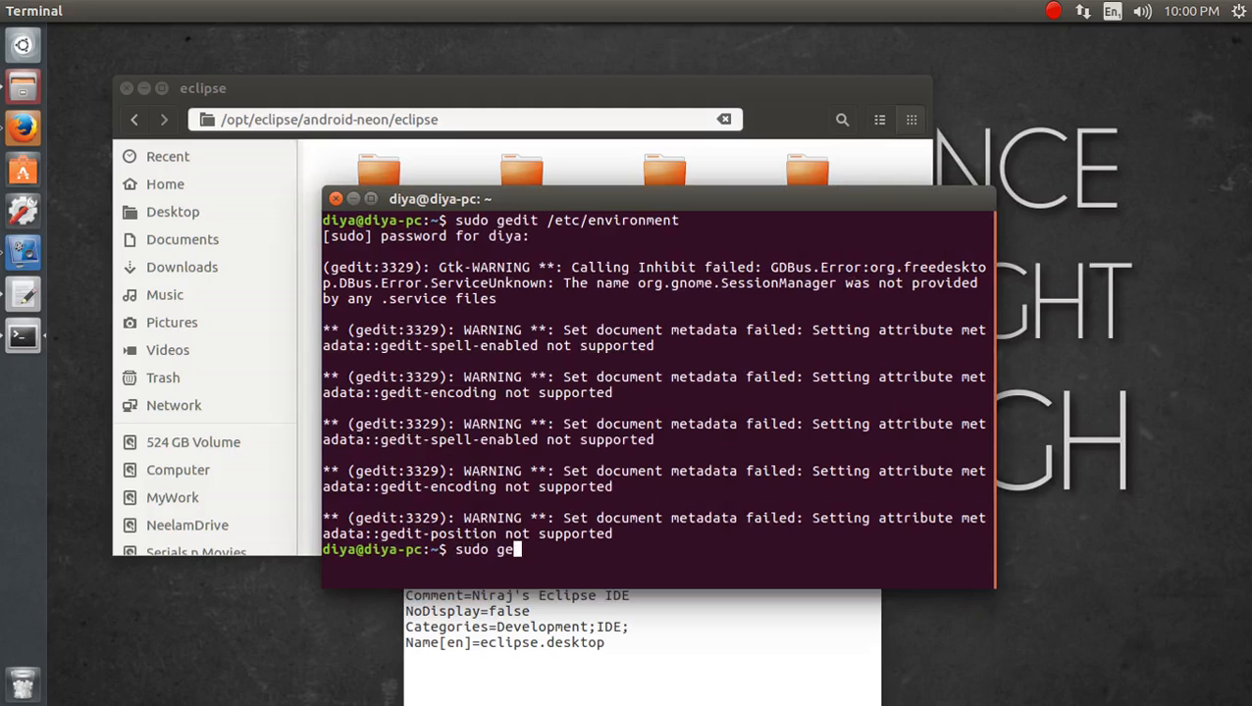
{"action": "type", "text": "dit"}
{"action": "key", "text": "Return"}
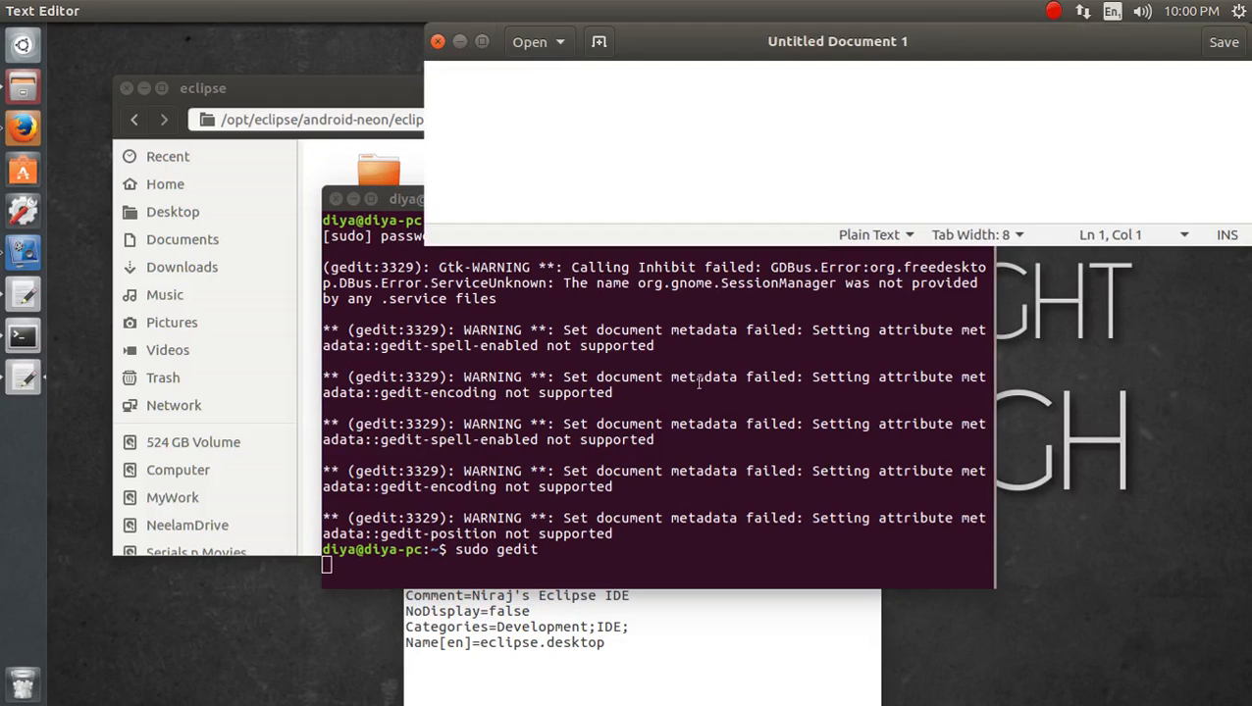
- Copy the entire desktop entry text from Untitled Document 2 into the empty document of the root text editor
{"action": "left_click", "coordinate": [603, 675]}
{"action": "key", "text": "ctrl+a"}
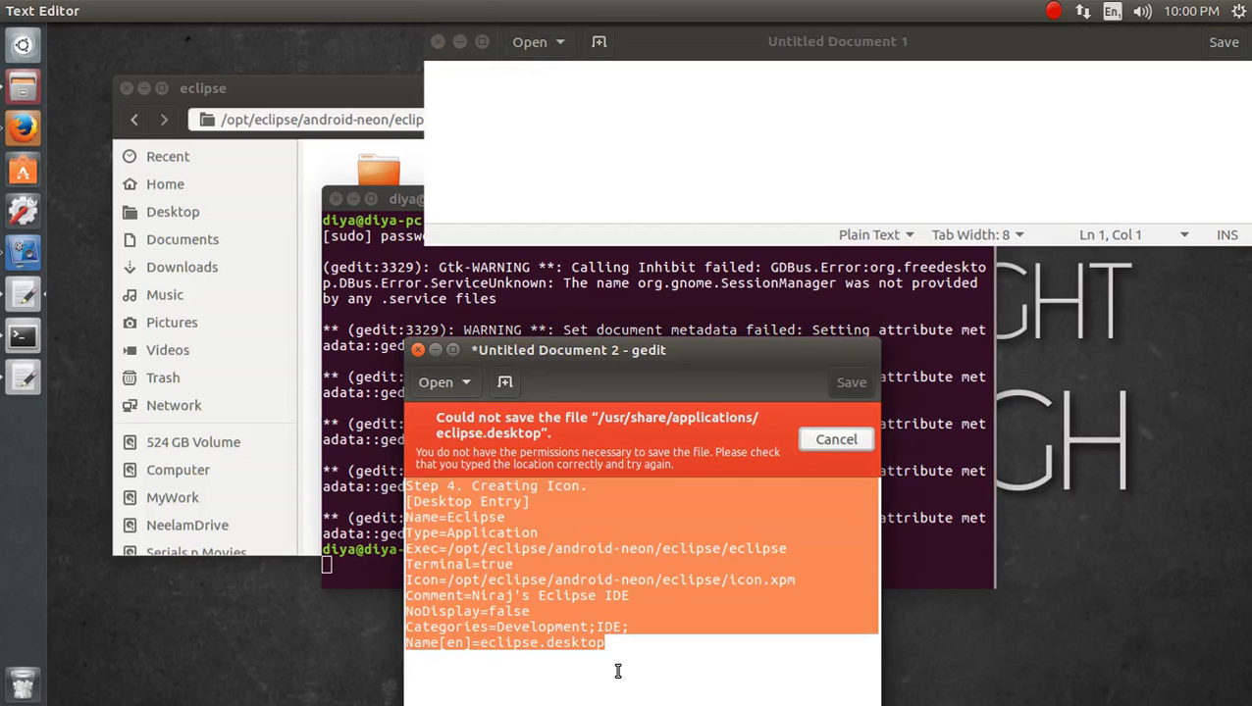
{"action": "left_click", "coordinate": [637, 108]}
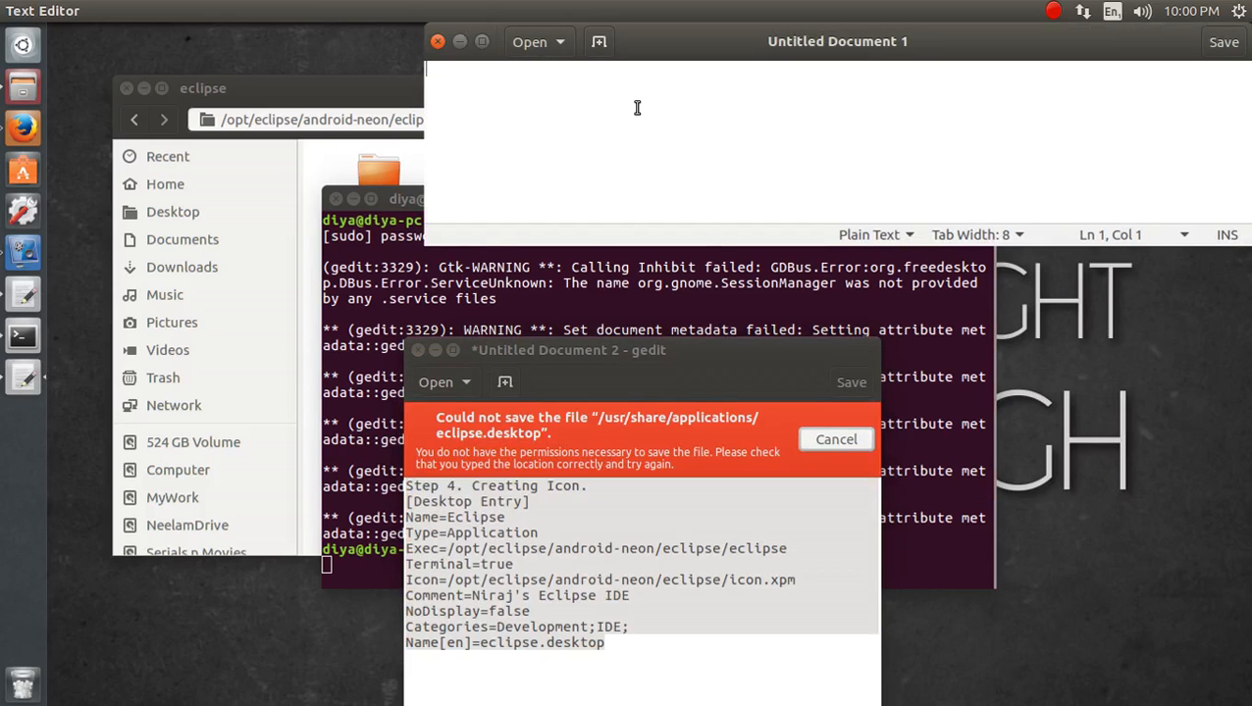
{"action": "type", "text": "Step 4. Creating Icon. [Desktop Entry] Name=Eclipse Type=Application Exec=/opt/eclipse/android-neon/eclipse/eclipse Terminal=true Icon=/opt/eclipse/android-neon/eclipse/icon.xpm Comment=Niraj's Eclipse IDE NoDisplay=false Categories=Development;IDE; Name[en]=eclipse.desktop"}
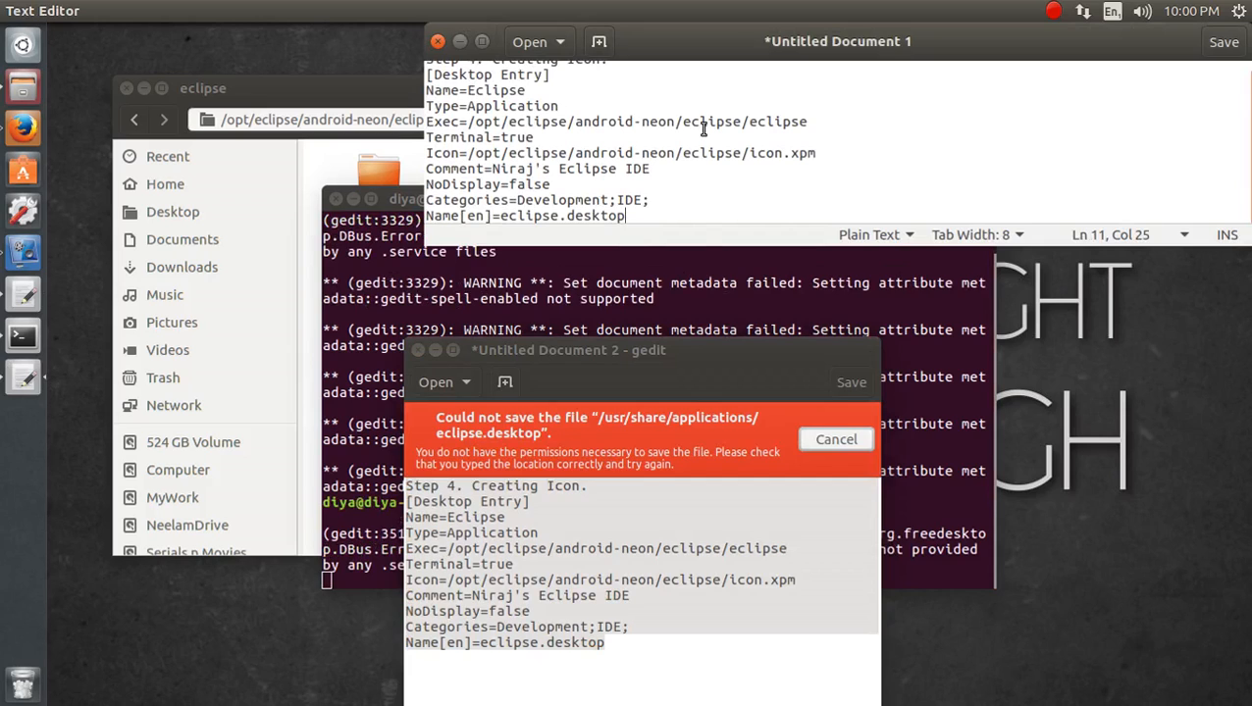
- Remove the "Step 4. Creating Icon." line so that the document begins with [Desktop Entry]
{"action": "key", "text": "ctrl+Home"}
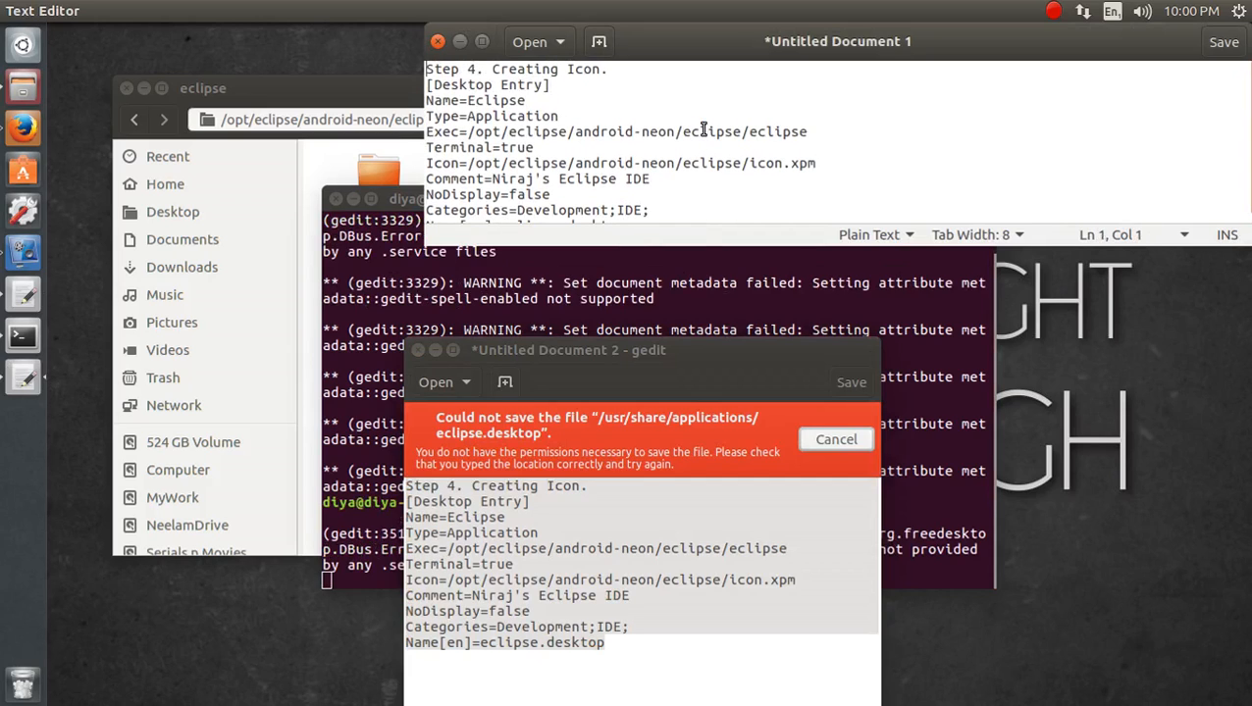
{"action": "key", "text": "shift+End"}
{"action": "key", "text": "Delete"}
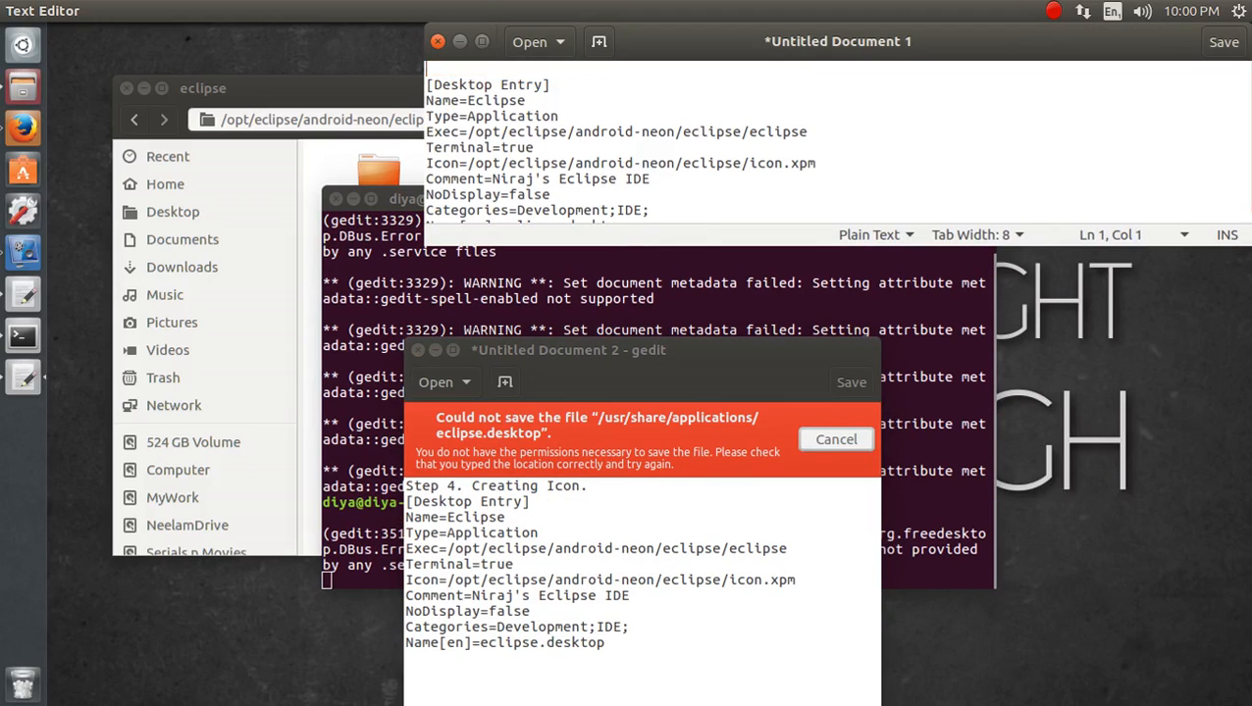
{"action": "key", "text": "Delete"}
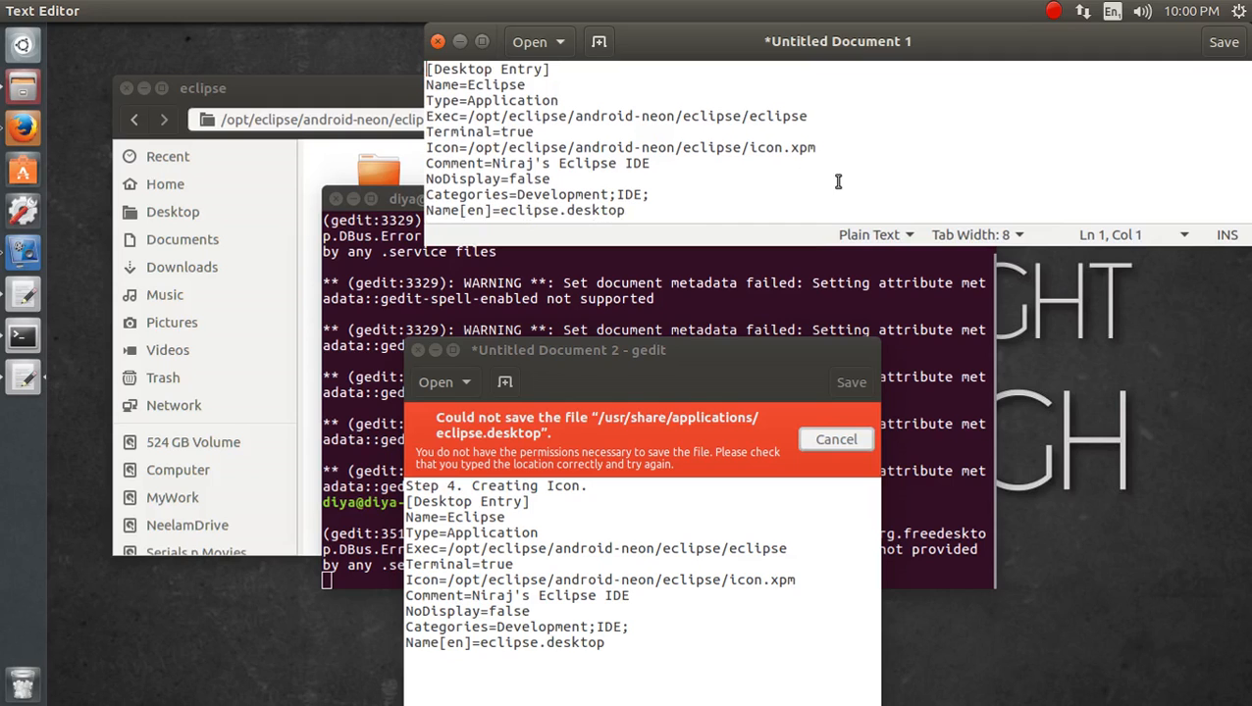
- Start saving the root editor's document and browse to /usr/share/applications as the destination folder
{"action": "key", "text": "ctrl+s"}
{"action": "left_click", "coordinate": [505, 317]}
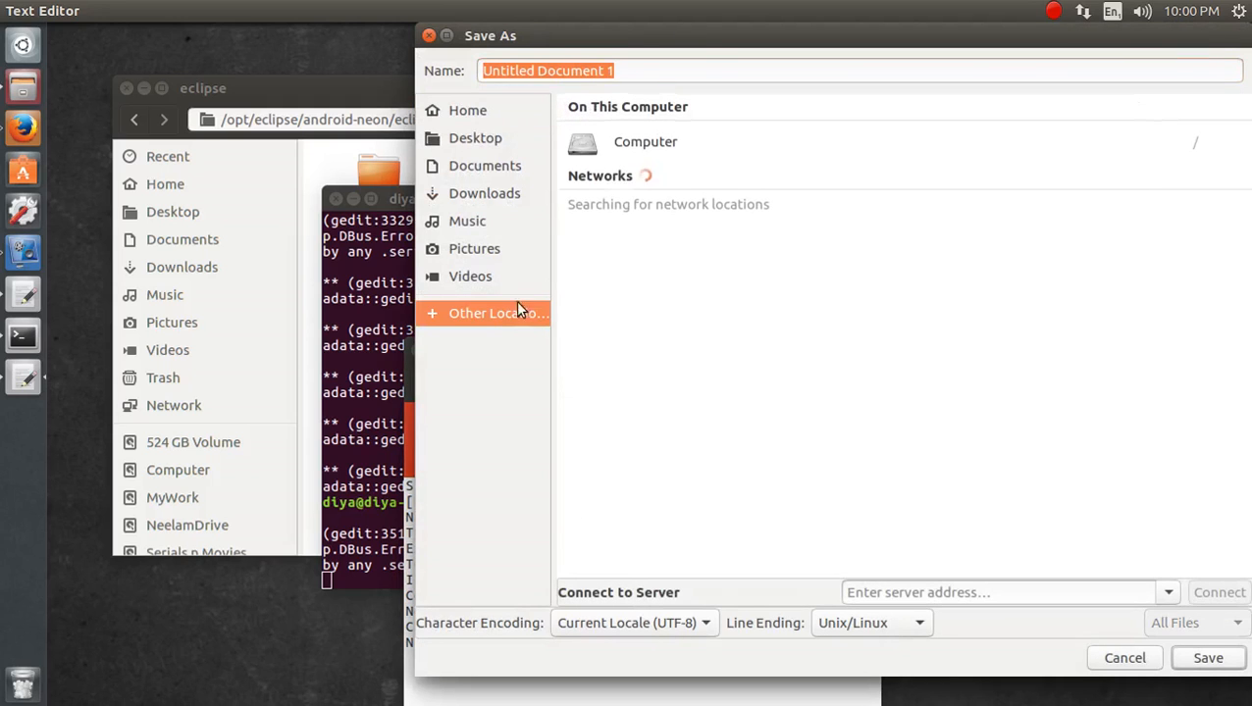
{"action": "left_click", "coordinate": [633, 144]}
{"action": "type", "text": "usr"}
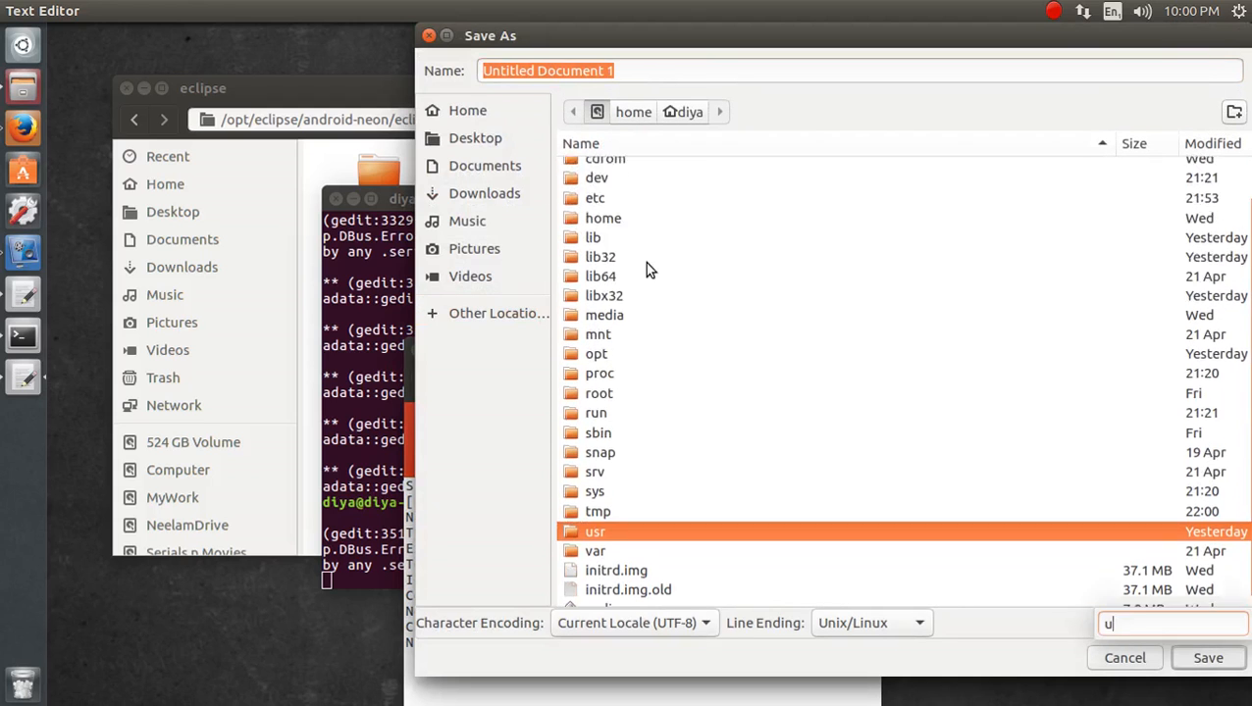
{"action": "key", "text": "Return"}
{"action": "type", "text": "share"}
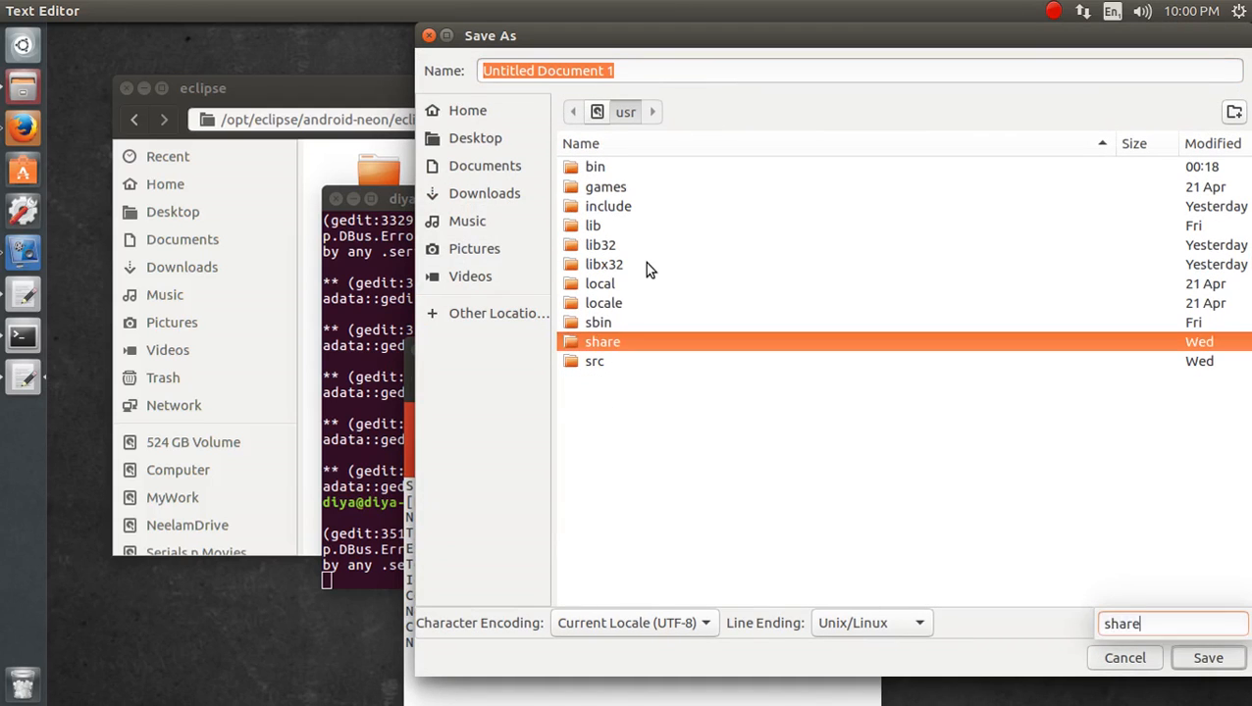
{"action": "key", "text": "Return"}
{"action": "type", "text": "cations"}
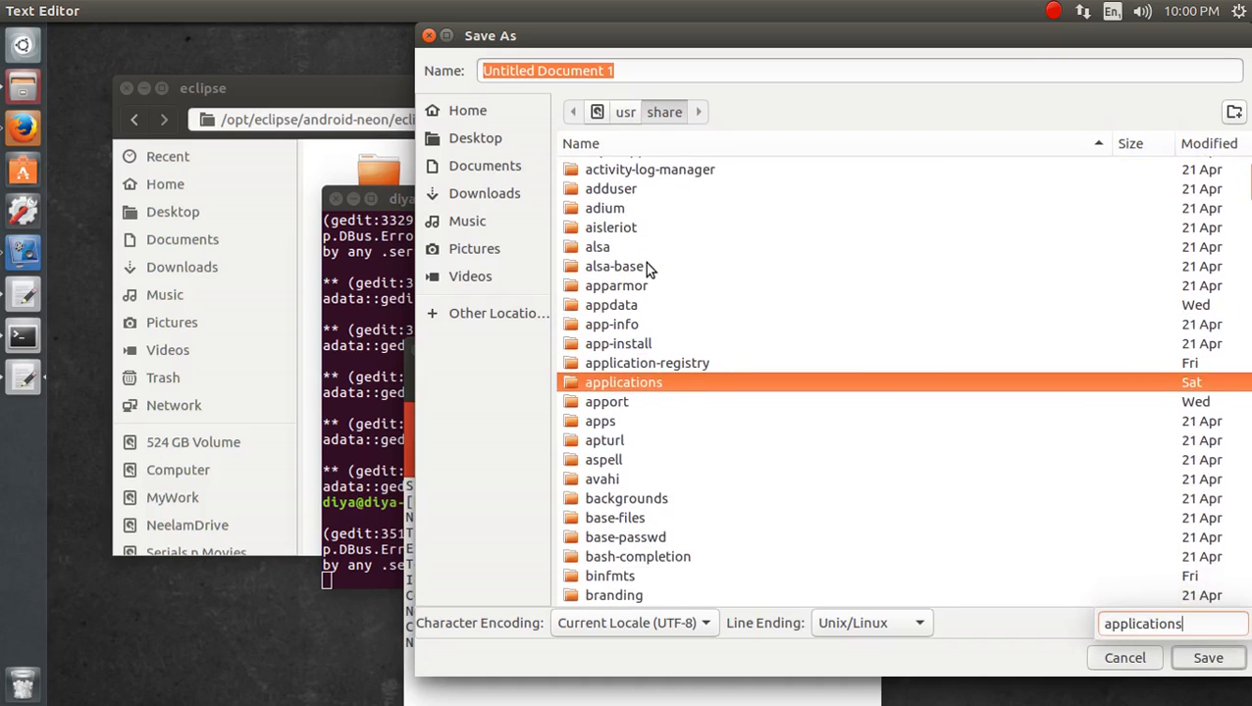
{"action": "key", "text": "Return"}
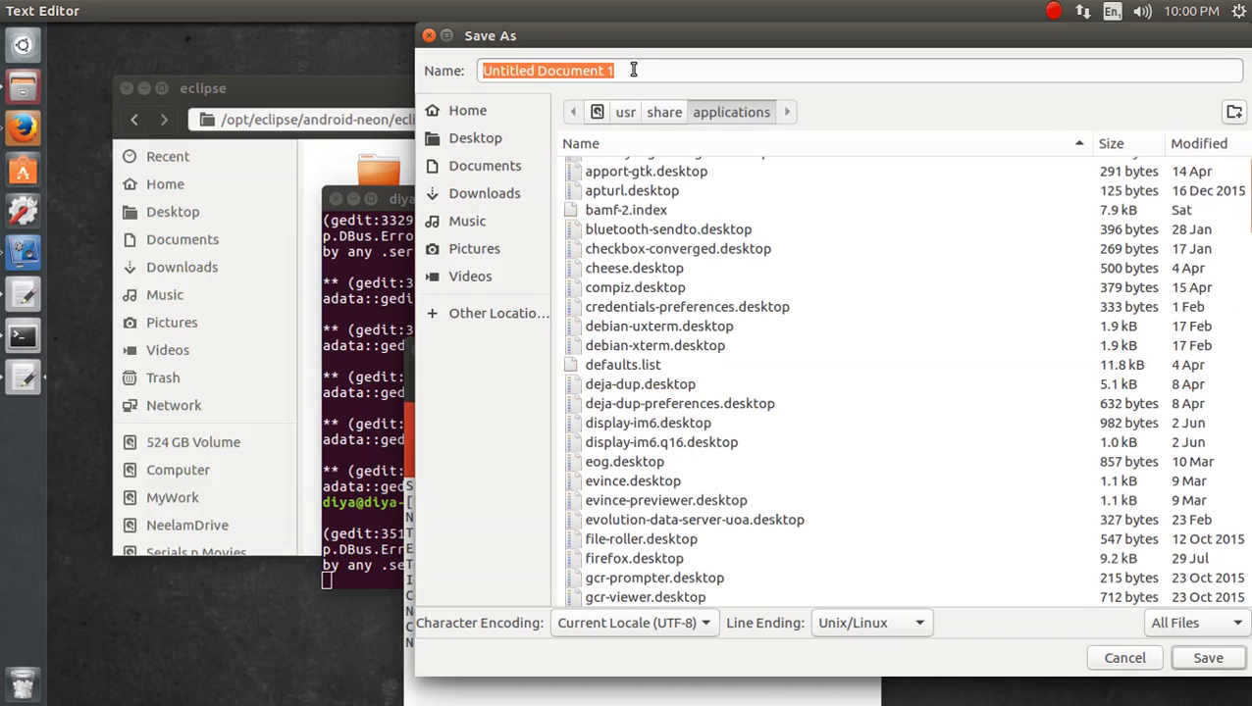
- Name the file eclipse.desktop and save it in the applications folder
{"action": "type", "text": "eclipse.desktop"}
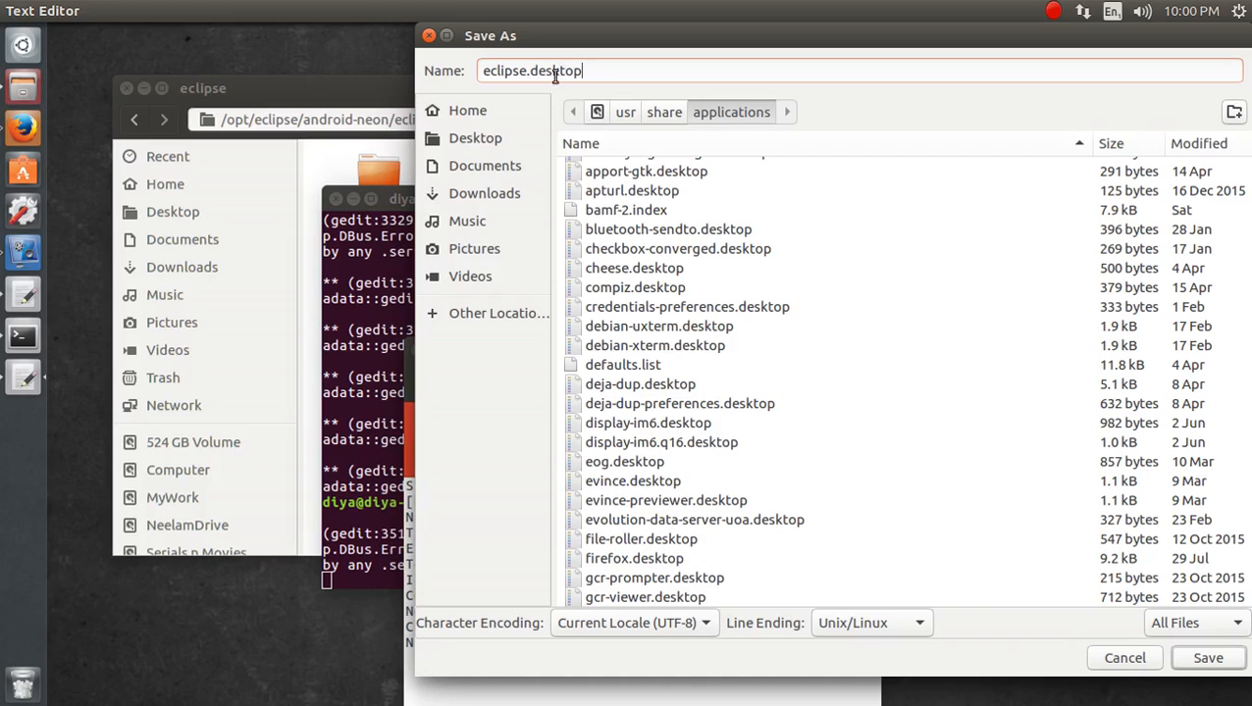
{"action": "left_click_drag", "start_coordinate": [519, 71], "coordinate": [615, 71]}
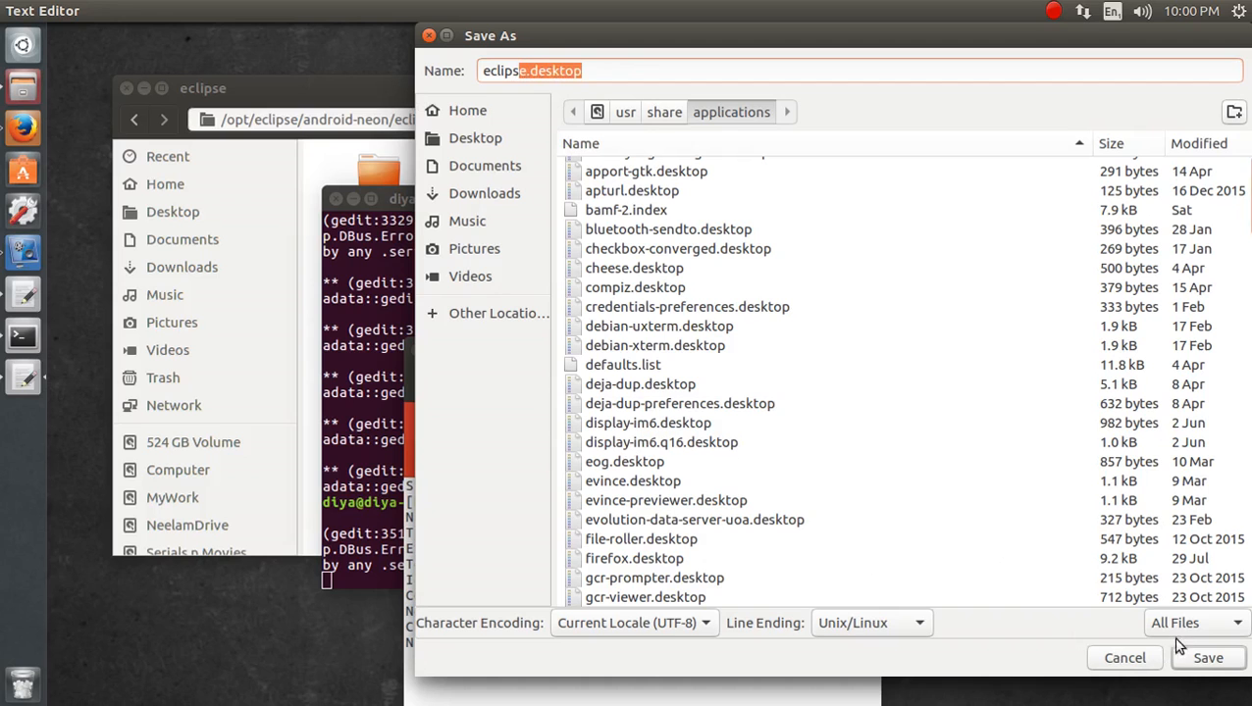
{"action": "left_click", "coordinate": [1191, 664]}
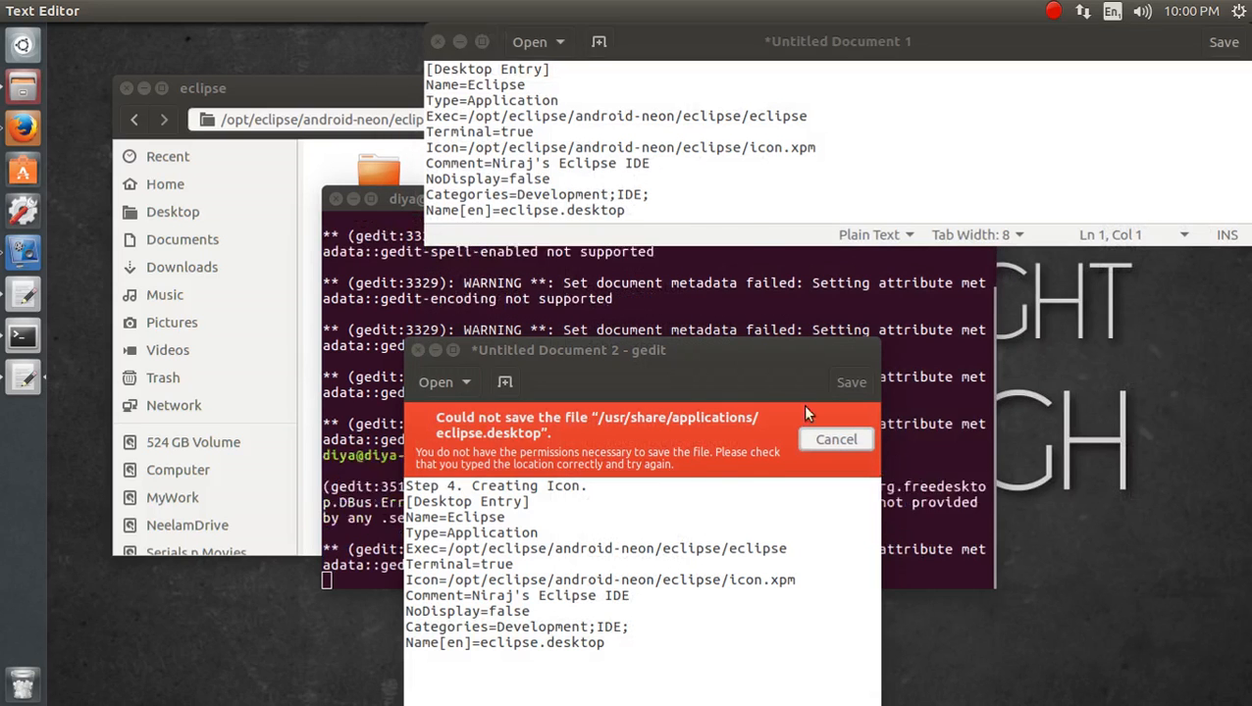
{"action": "left_click", "coordinate": [654, 174]}
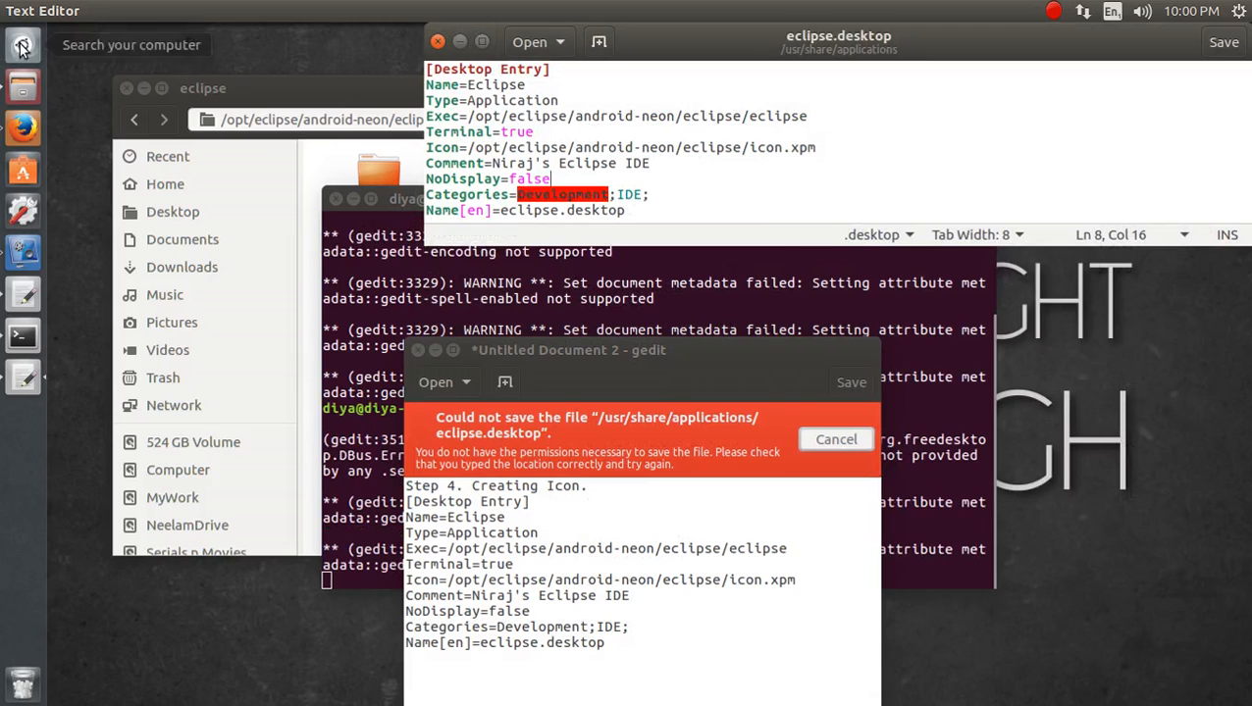
- Search the computer for "eclipse" to check for the new launcher, and leave the search
{"action": "left_click", "coordinate": [21, 48]}
{"action": "type", "text": "eclipse"}
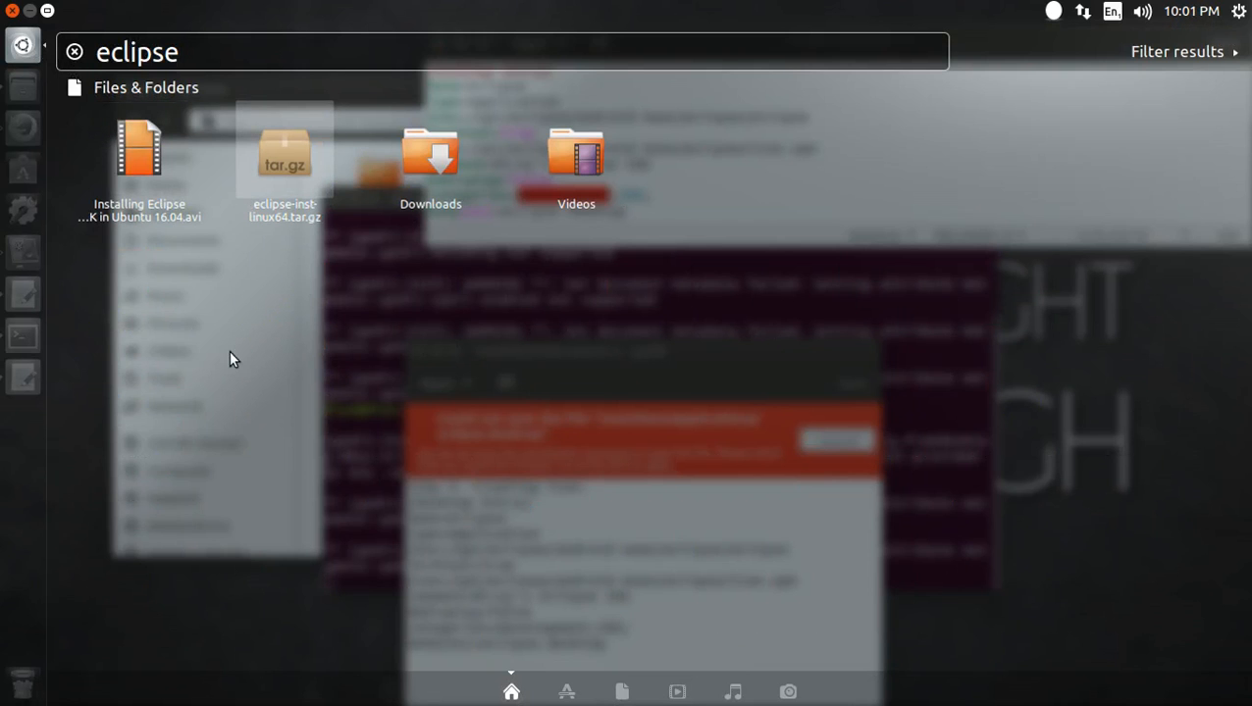
{"action": "key", "text": "Escape"}
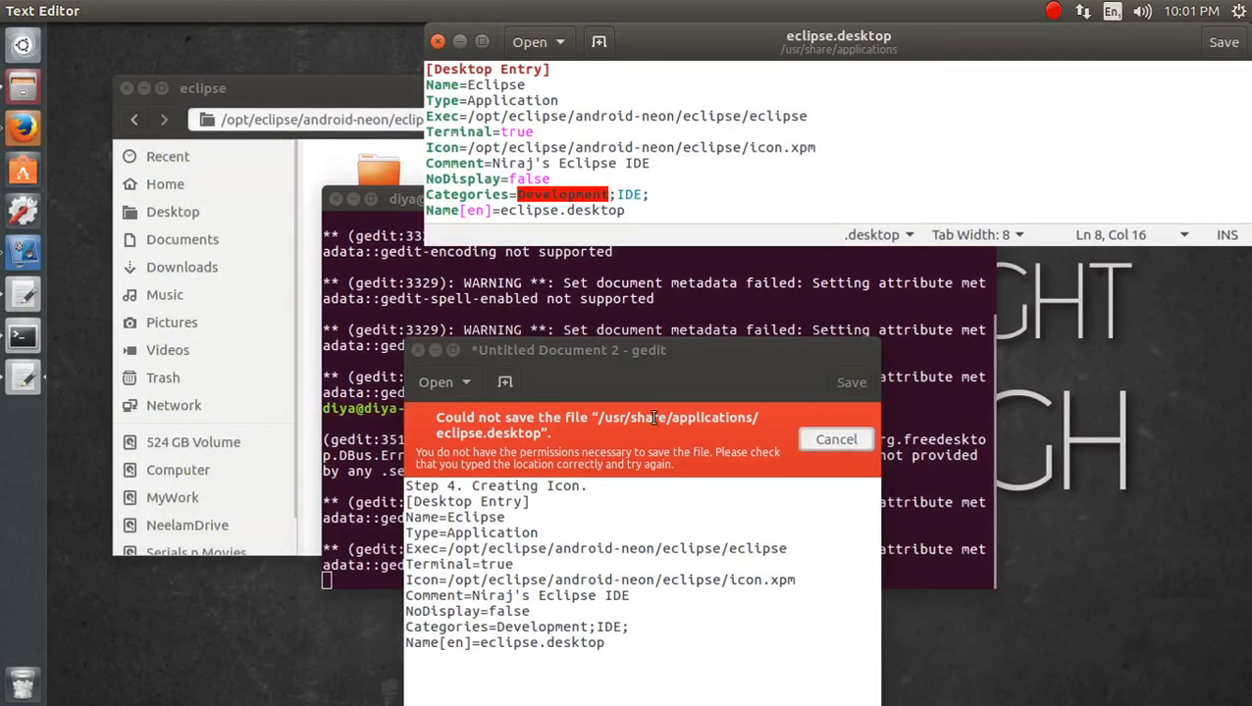
- Close the root editor holding eclipse.desktop, and close Untitled Document 2 without saving it
{"action": "left_click", "coordinate": [703, 502]}
{"action": "left_click", "coordinate": [438, 41]}
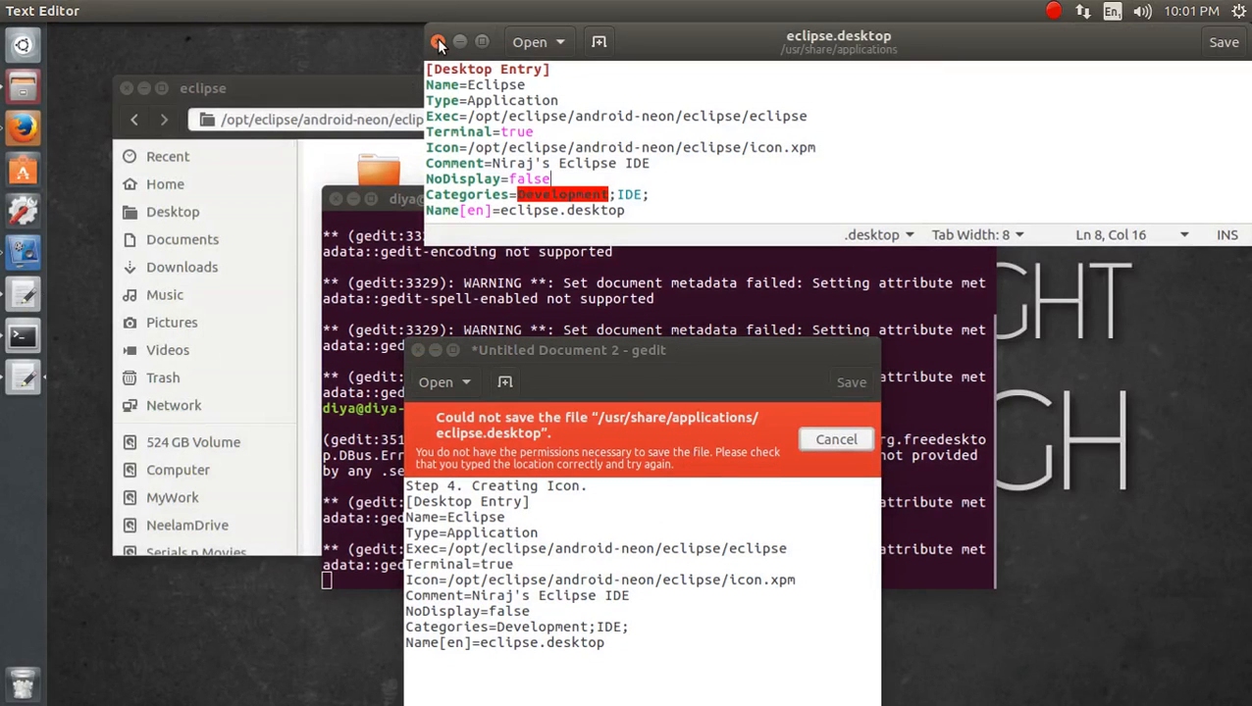
{"action": "left_click", "coordinate": [437, 41]}
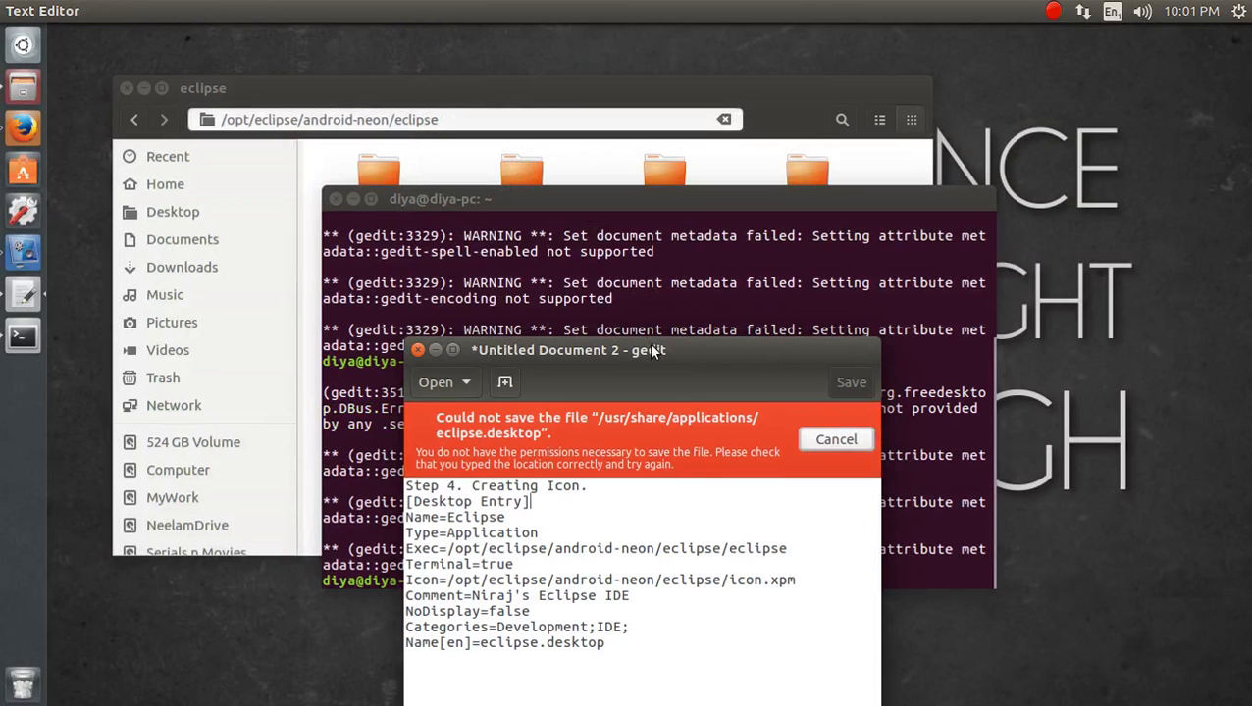
{"action": "left_click", "coordinate": [672, 295]}
{"action": "left_click", "coordinate": [577, 703]}
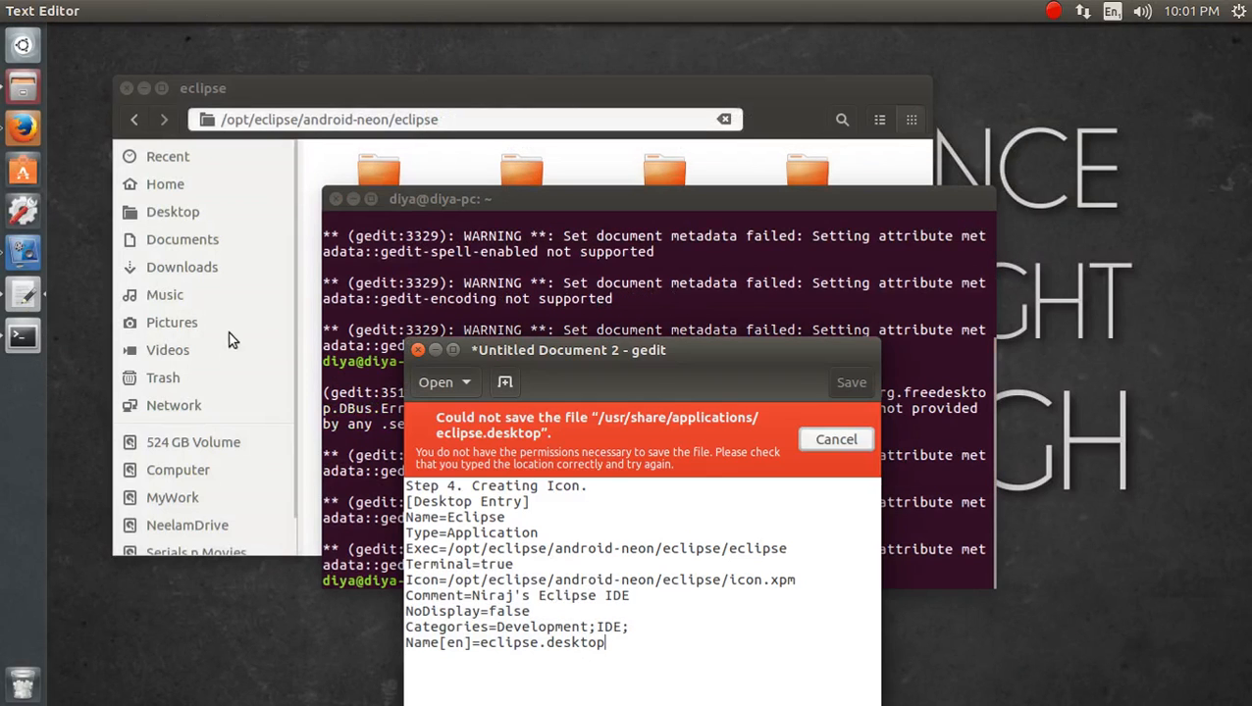
{"action": "left_click", "coordinate": [416, 350]}
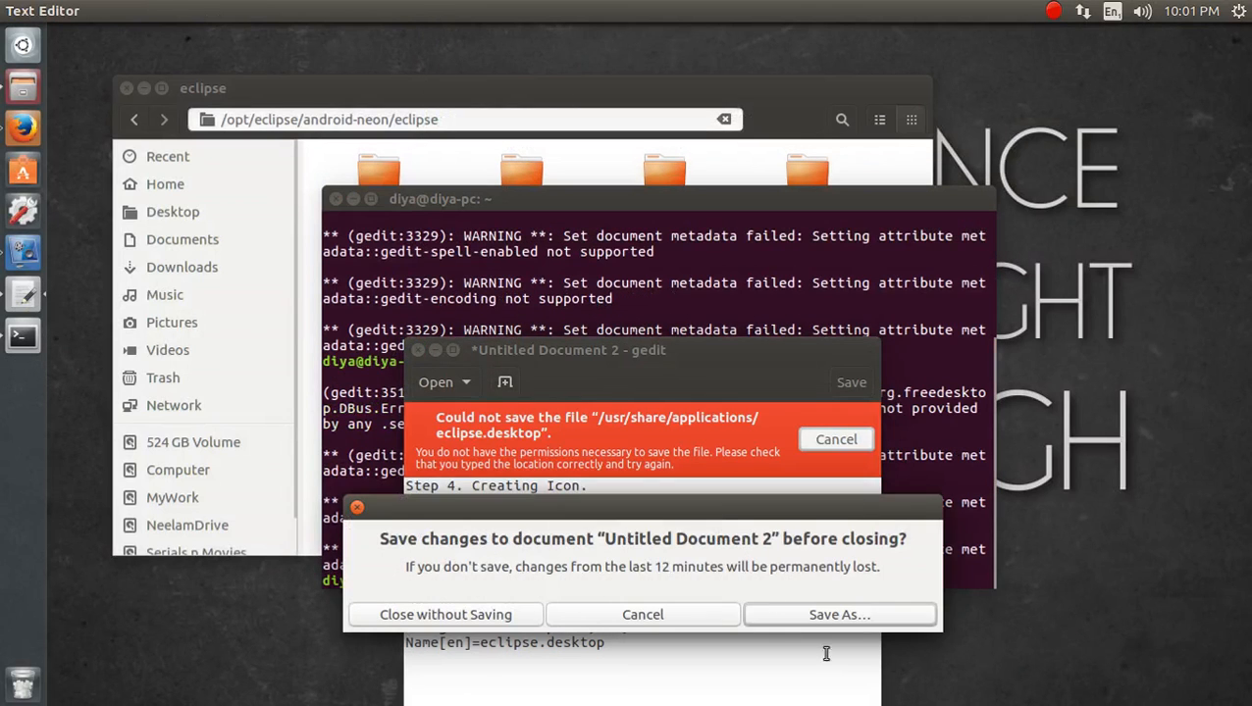
{"action": "left_click", "coordinate": [509, 615]}
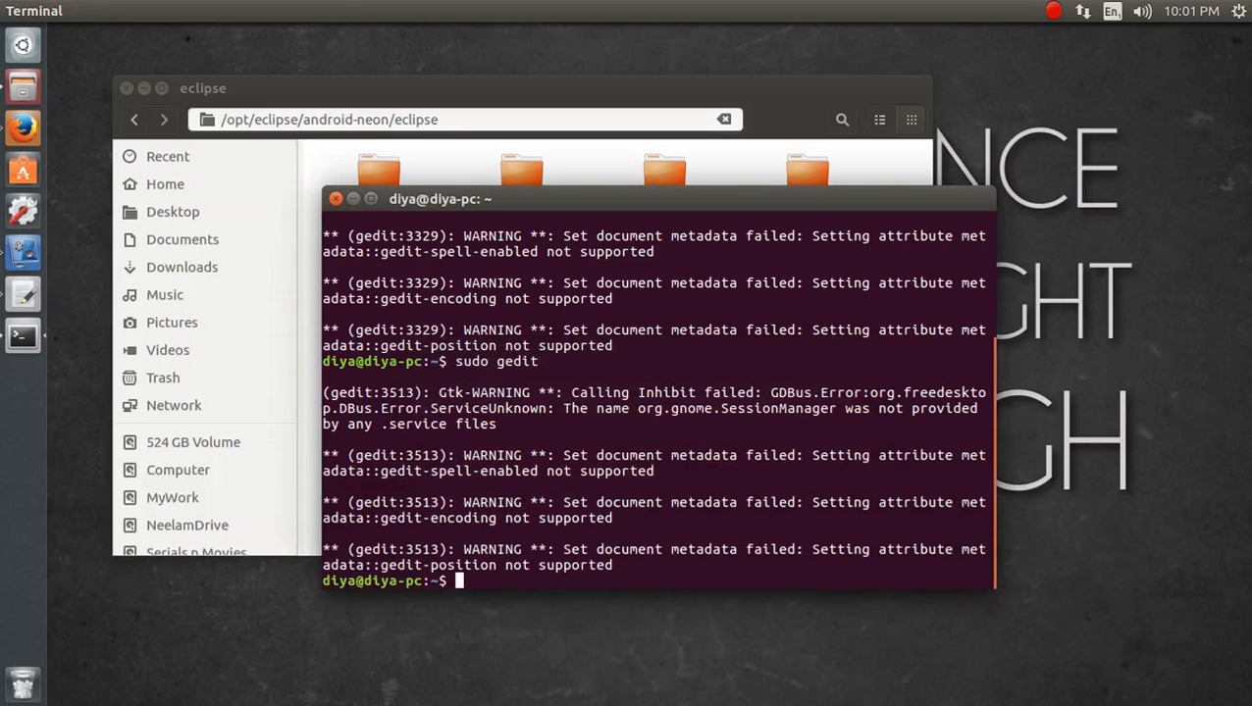
- Launch Eclipse from the /opt/eclipse/android-neon/eclipse folder and accept the proposed workspace directory
{"action": "key", "text": "alt+Tab"}
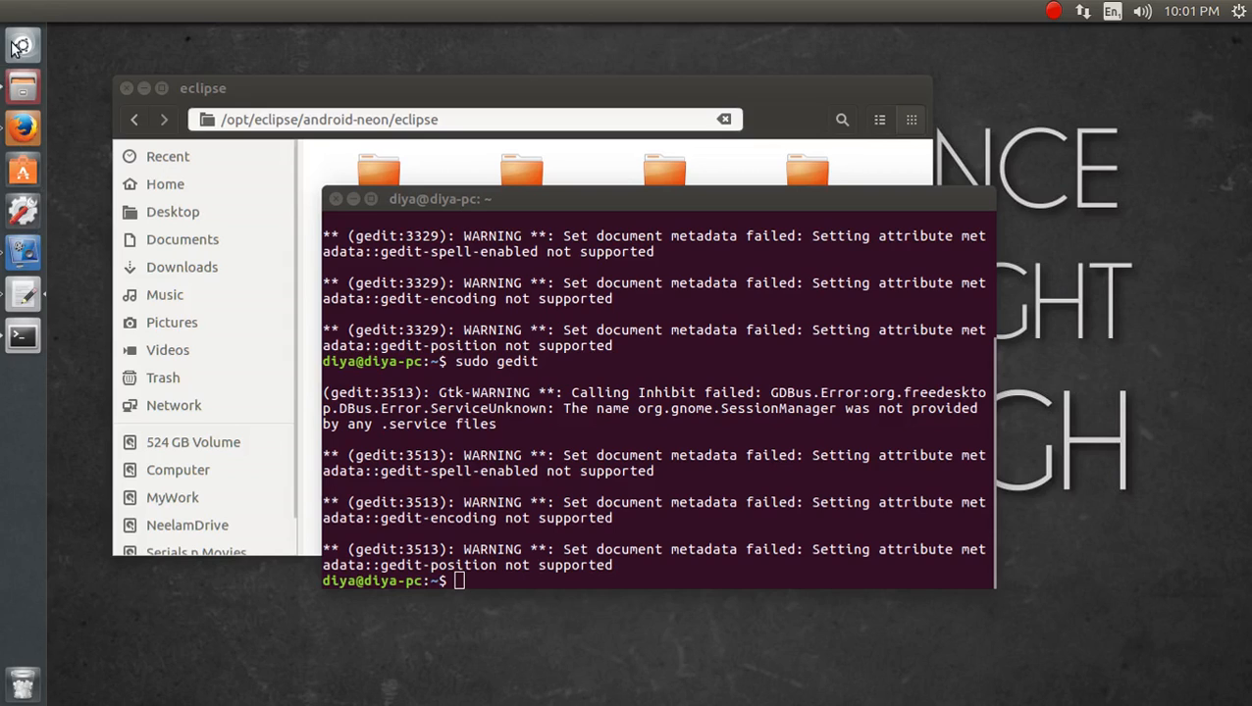
{"action": "left_click", "coordinate": [22, 87]}
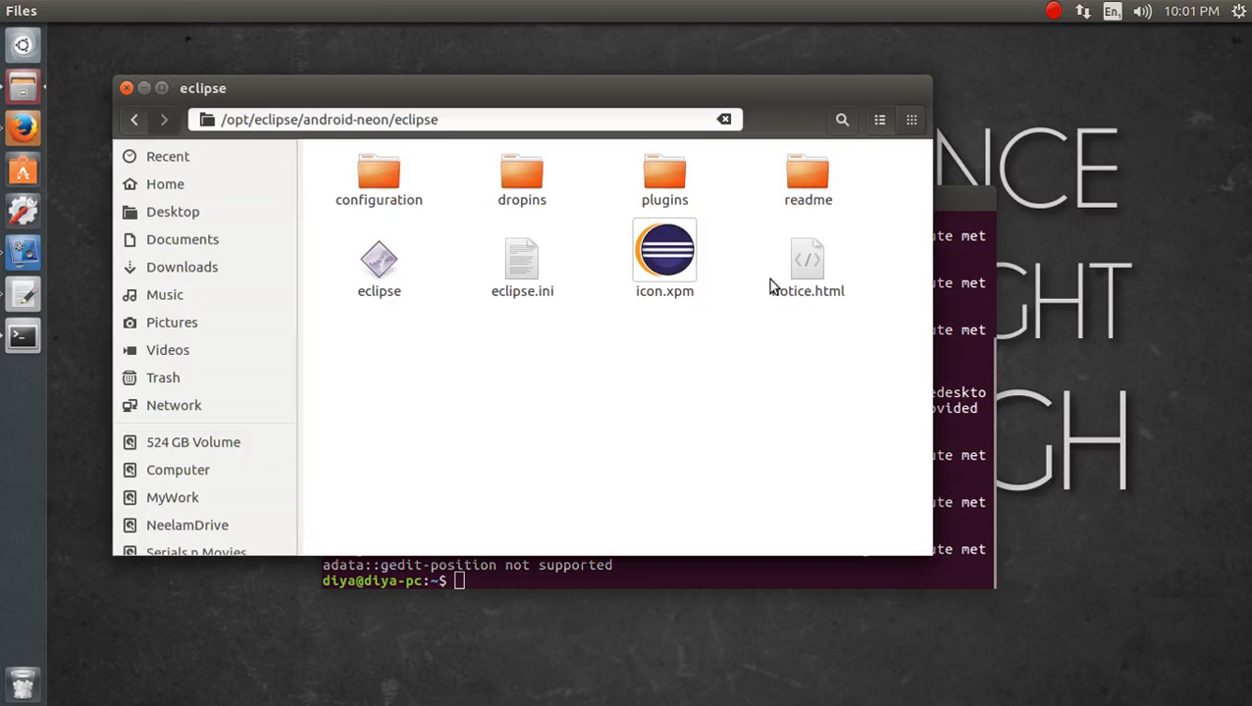
{"action": "left_click", "coordinate": [382, 271]}
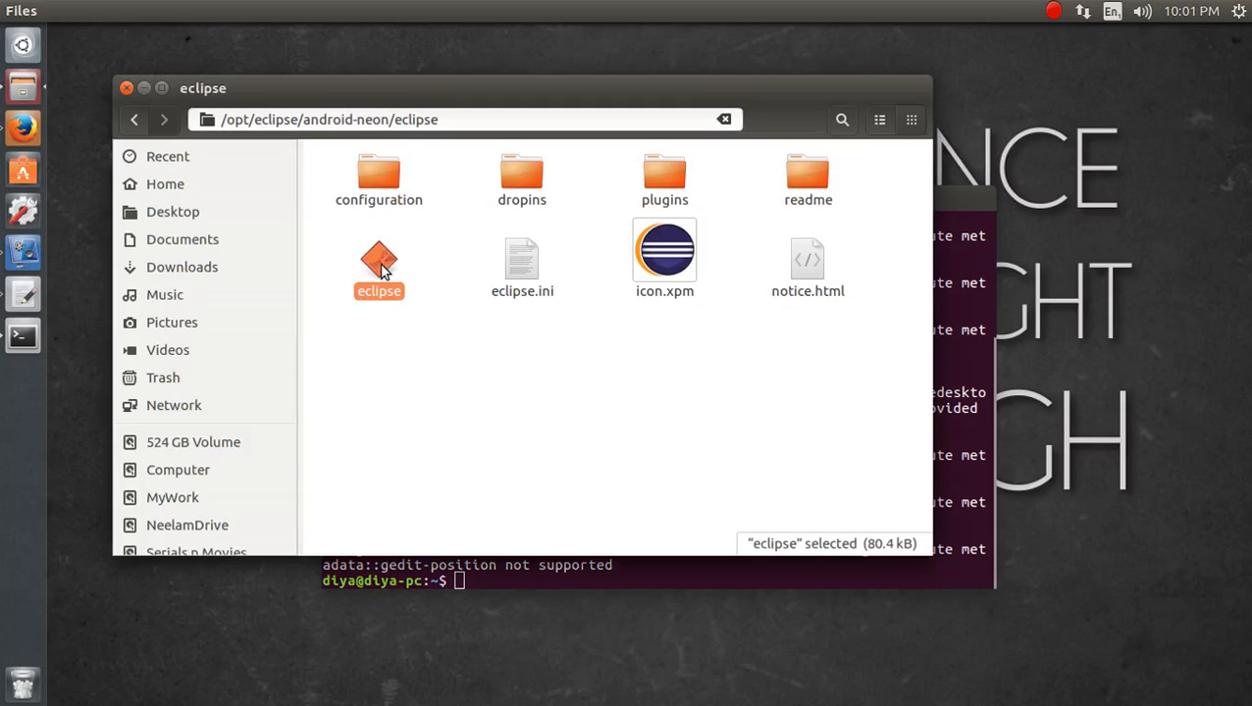
{"action": "double_click", "coordinate": [380, 267]}
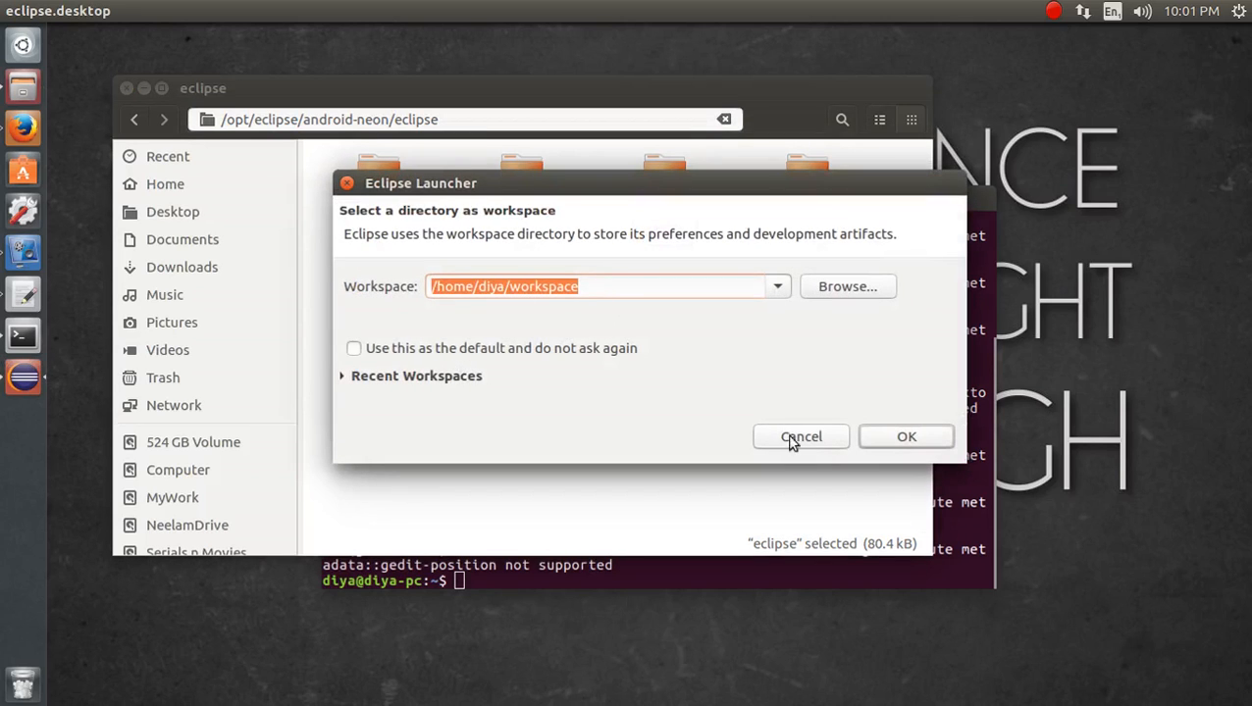
{"action": "left_click", "coordinate": [889, 437]}
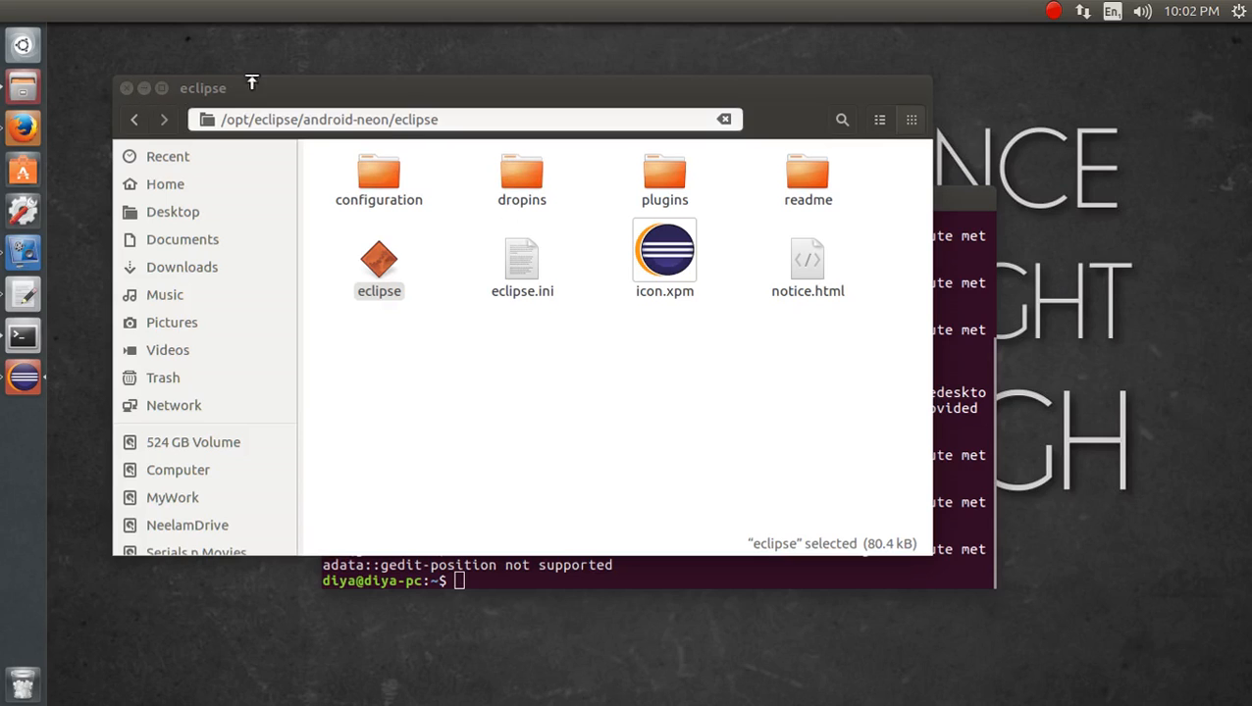
- Maximize the Eclipse window, and open the Android SDK Manager from it
{"action": "left_click_drag", "start_coordinate": [1251, 115], "coordinate": [811, 88]}
{"action": "double_click", "coordinate": [812, 93]}
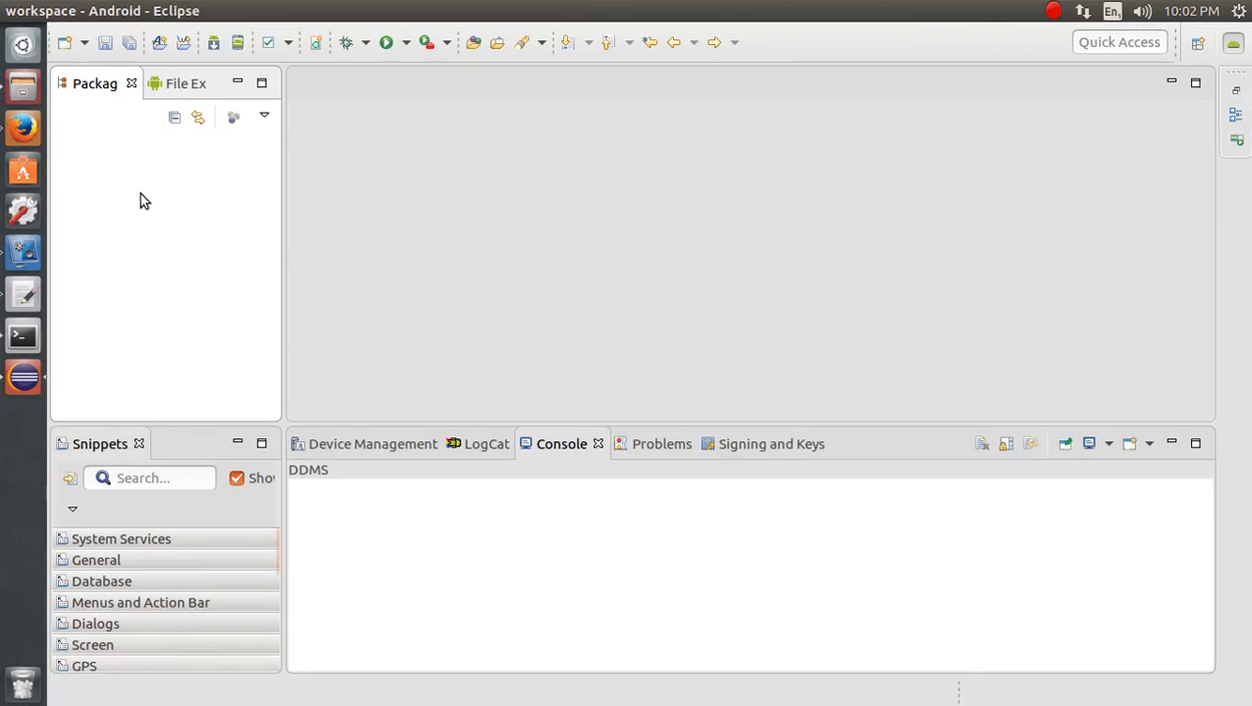
{"action": "left_click", "coordinate": [213, 44]}
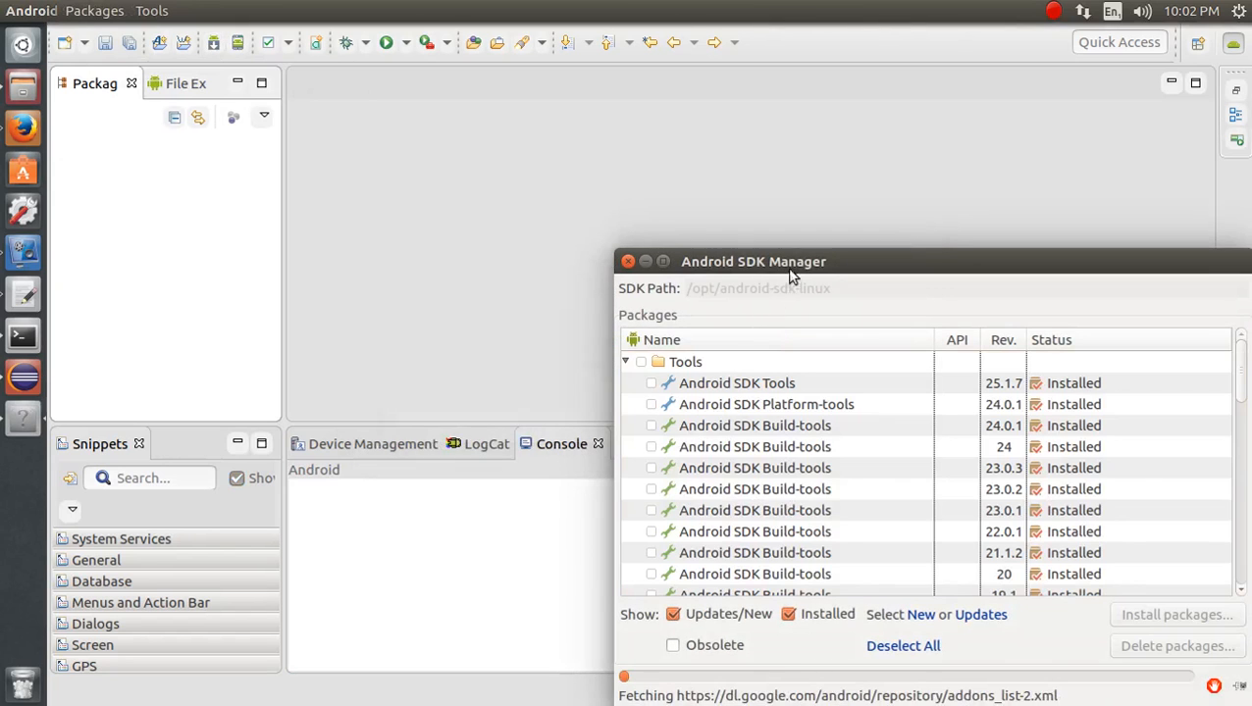
{"action": "left_click_drag", "start_coordinate": [788, 275], "coordinate": [461, 147]}
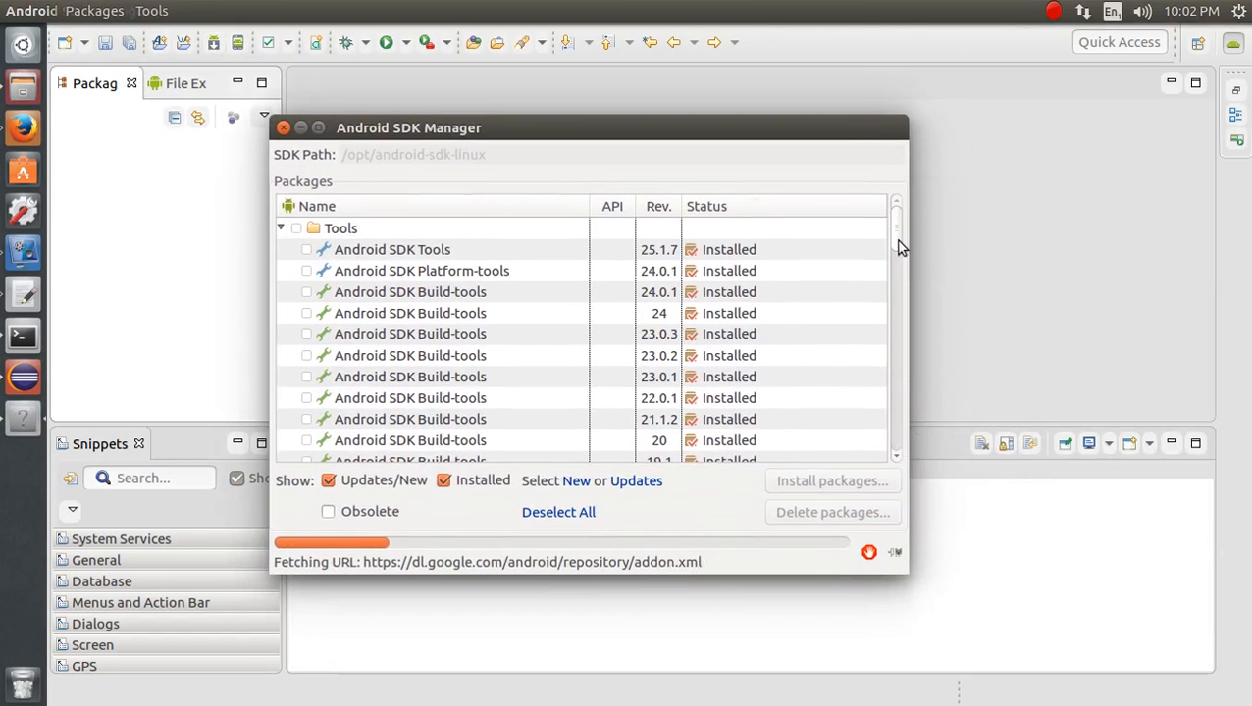
- Look through the beginning of the SDK Manager's package list, from Tools to Android 7.0 (API 24)
{"action": "left_click", "coordinate": [772, 254]}
{"action": "key", "text": "Down"}
{"action": "key", "text": "Down"}
{"action": "key", "text": "Down"}
{"action": "key", "text": "Down"}
{"action": "key", "text": "Down"}
{"action": "key", "text": "Down"}
{"action": "key", "text": "Down"}
{"action": "key", "text": "Down"}
{"action": "key", "text": "Down"}
{"action": "key", "text": "Down"}
{"action": "key", "text": "Down"}
{"action": "key", "text": "Down"}
{"action": "key", "text": "Down"}
{"action": "key", "text": "Down"}
{"action": "key", "text": "Down"}
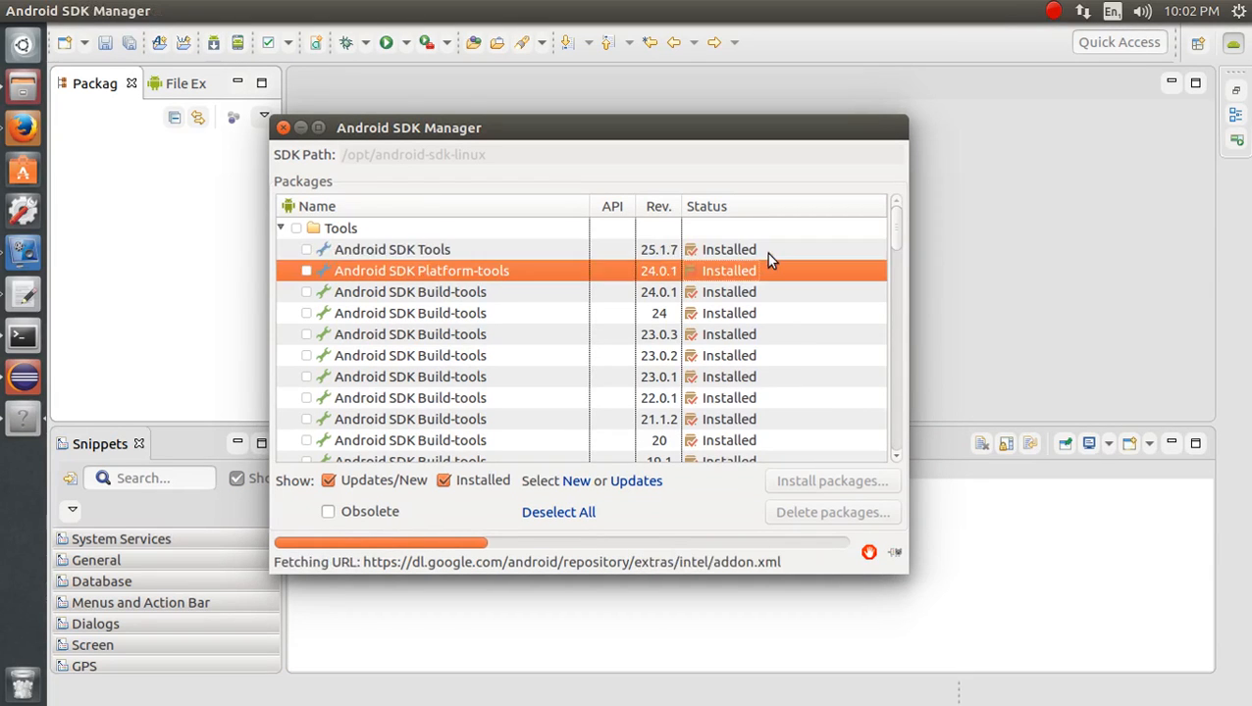
{"action": "key", "text": "Down"}
{"action": "key", "text": "Down"}
{"action": "key", "text": "Down"}
{"action": "key", "text": "Down"}
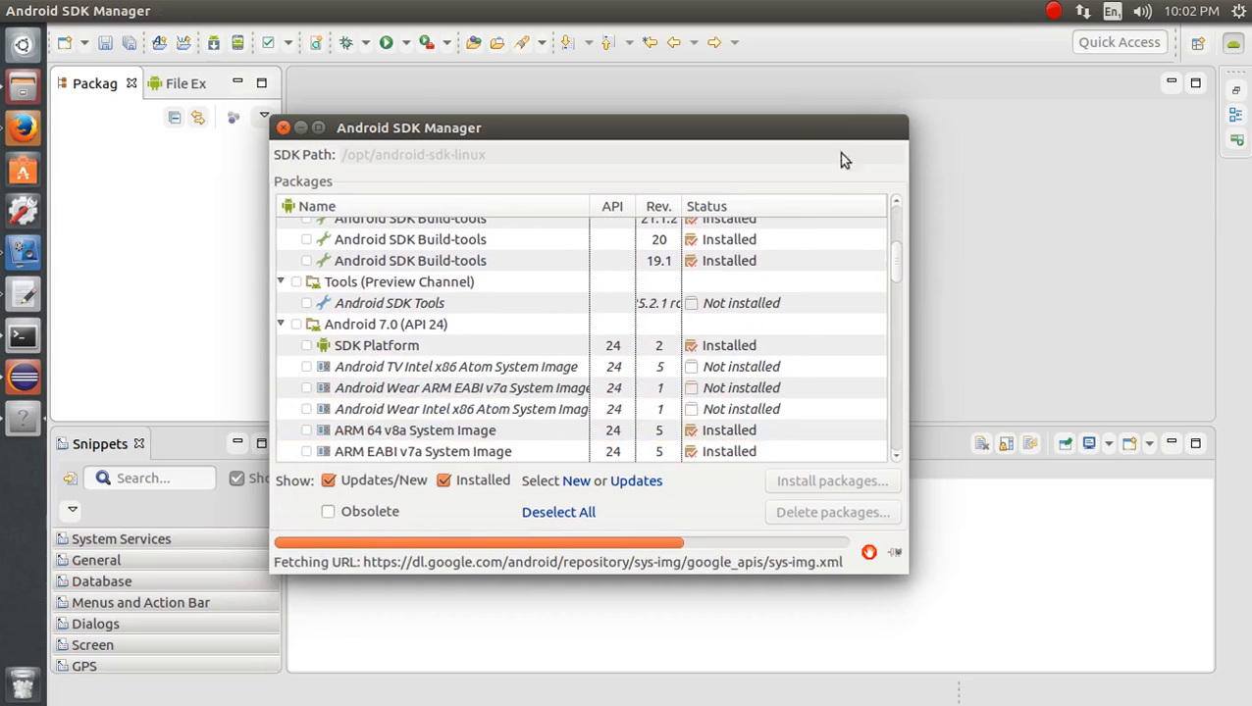
- Maximize the Android SDK Manager window and return to the Tools group at the start of the package list
{"action": "double_click", "coordinate": [834, 125]}
{"action": "key", "text": "Up"}
{"action": "key", "text": "Up"}
{"action": "key", "text": "Up"}
{"action": "key", "text": "Up"}
{"action": "key", "text": "Up"}
{"action": "key", "text": "Up"}
{"action": "key", "text": "Up"}
{"action": "key", "text": "Up"}
{"action": "key", "text": "Up"}
{"action": "key", "text": "Up"}
{"action": "key", "text": "Up"}
{"action": "key", "text": "Up"}
{"action": "key", "text": "Up"}
{"action": "key", "text": "Up"}
{"action": "key", "text": "Up"}
{"action": "key", "text": "Up"}
{"action": "key", "text": "Up"}
{"action": "key", "text": "Up"}
{"action": "key", "text": "Up"}
{"action": "key", "text": "Up"}
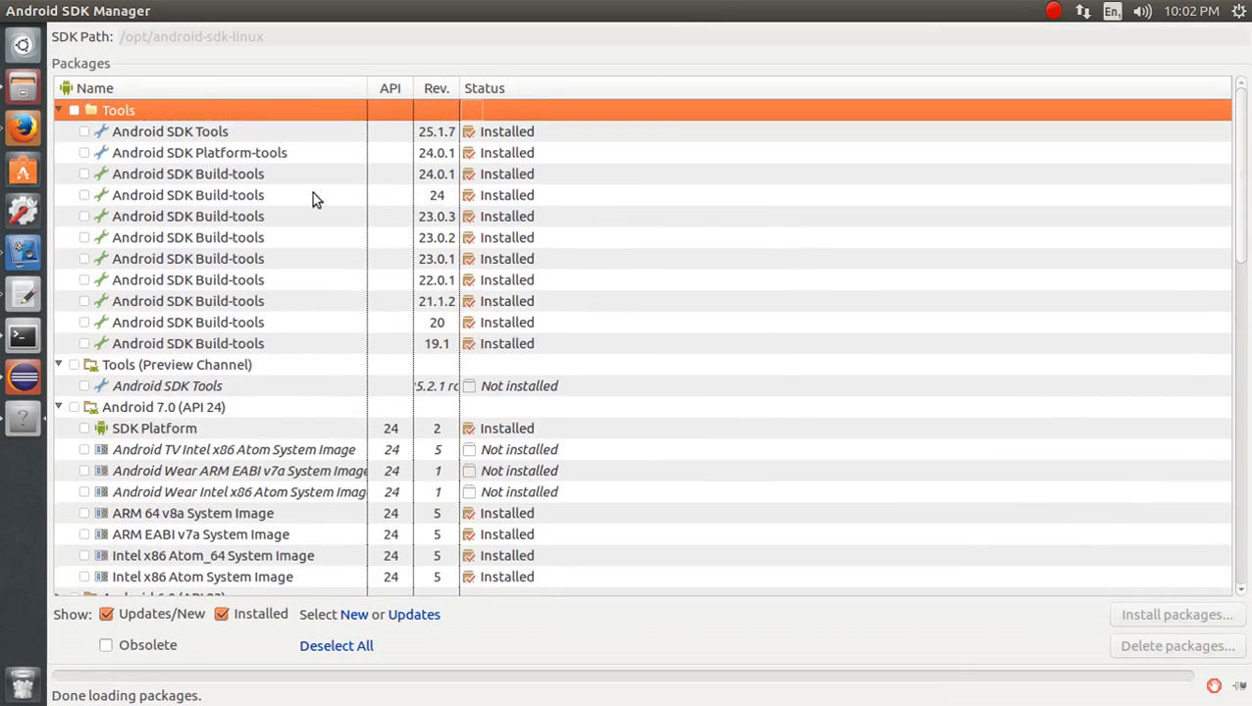
- Examine the install status of the Tools, Tools (Preview Channel) and Android 7.0 (API 24) packages
{"action": "left_click", "coordinate": [177, 129]}
{"action": "left_click", "coordinate": [230, 360]}
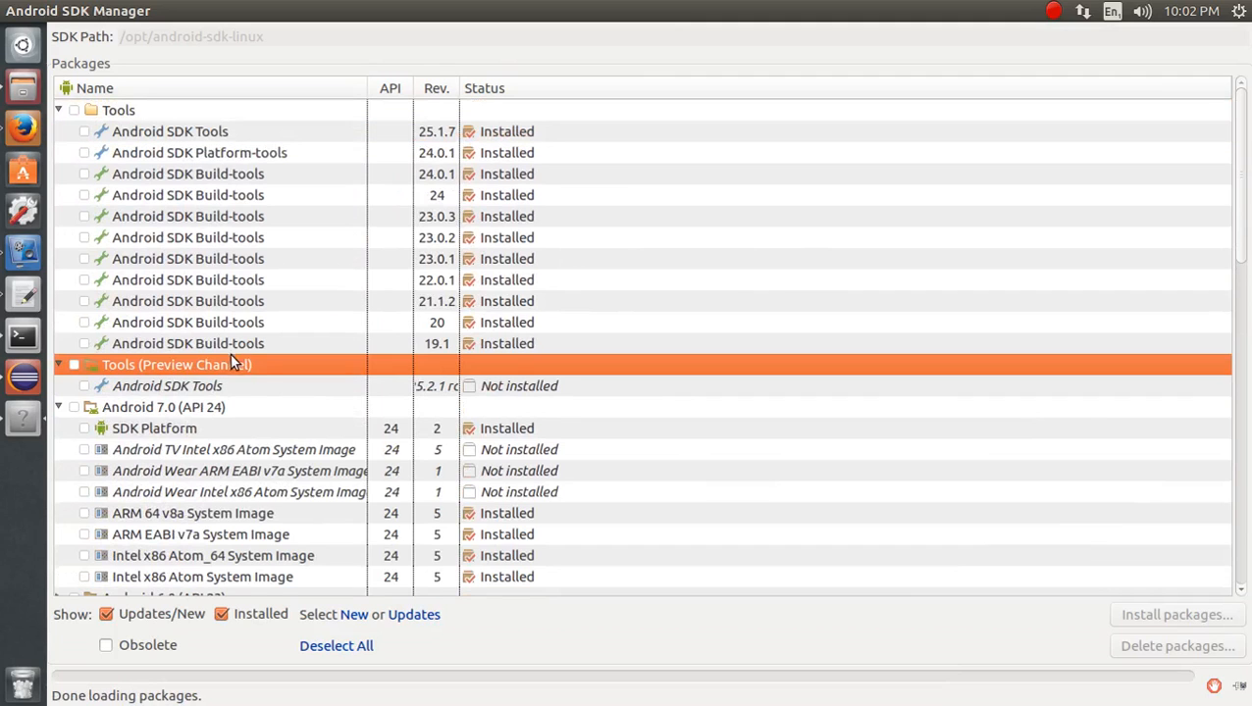
{"action": "left_click", "coordinate": [244, 345]}
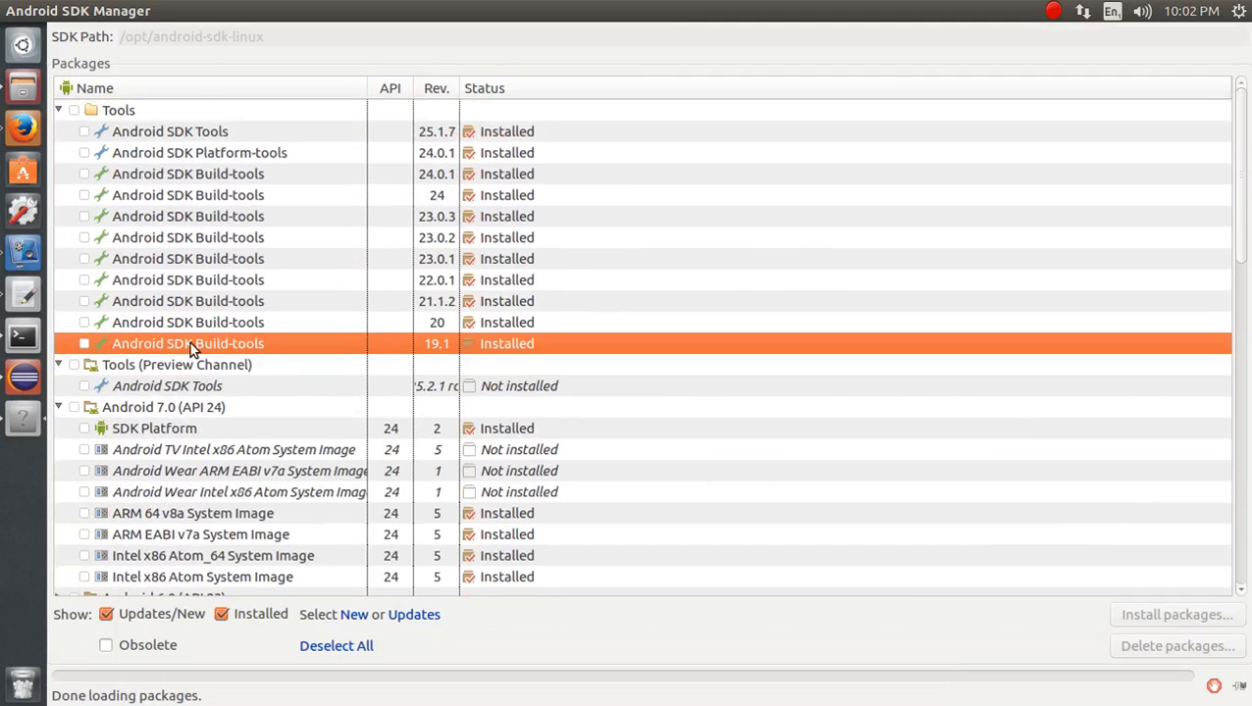
{"action": "left_click", "coordinate": [242, 452]}
{"action": "left_click", "coordinate": [244, 429]}
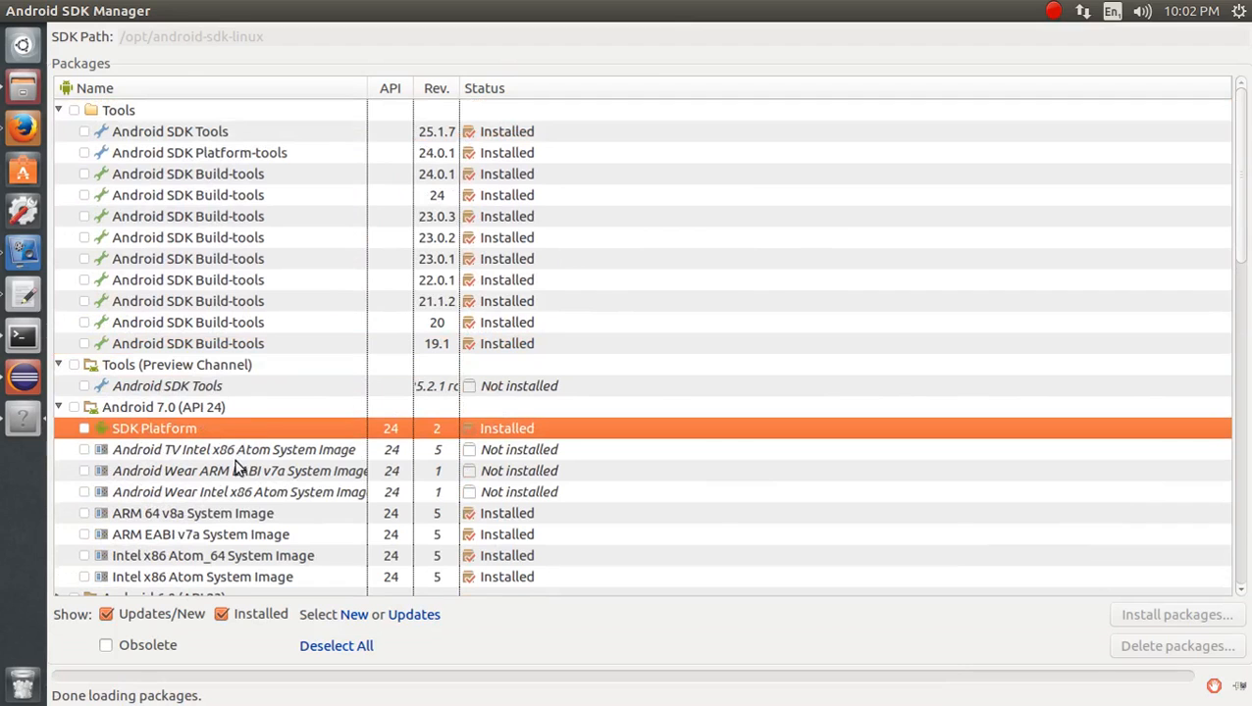
{"action": "left_click", "coordinate": [233, 448]}
{"action": "left_click", "coordinate": [224, 473]}
{"action": "left_click", "coordinate": [218, 494]}
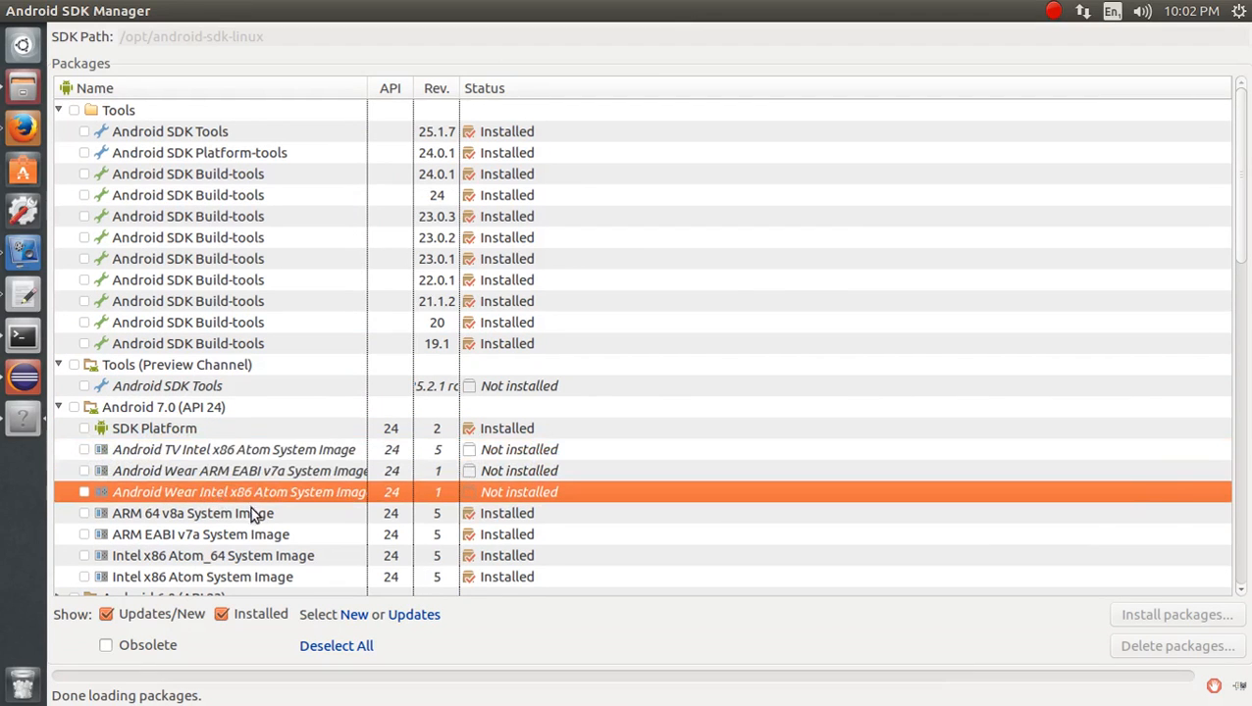
{"action": "key", "text": "Down"}
{"action": "key", "text": "Down"}
{"action": "key", "text": "Down"}
{"action": "key", "text": "Down"}
{"action": "key", "text": "Down"}
{"action": "key", "text": "Down"}
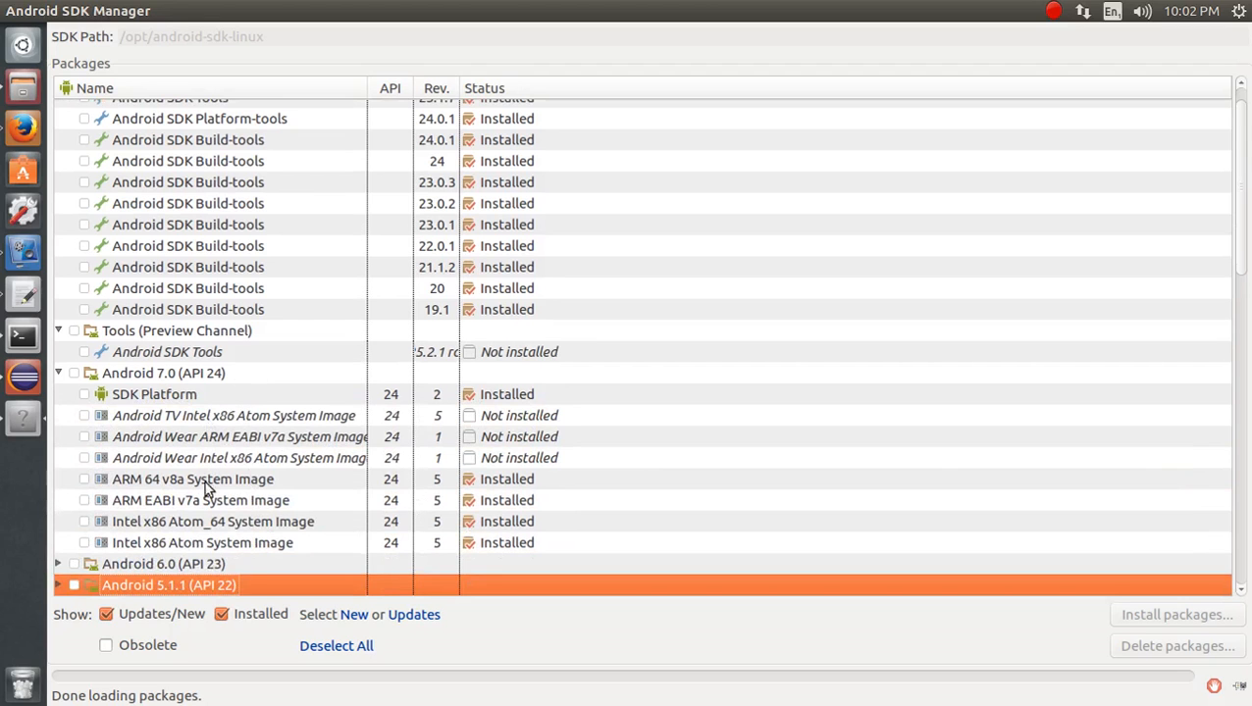
- Examine the older Android version groups, including the package status under Android 4.1.2 (API 16) and Android 4.0.3 (API 15)
{"action": "key", "text": "Down"}
{"action": "key", "text": "Down"}
{"action": "key", "text": "Down"}
{"action": "key", "text": "Down"}
{"action": "key", "text": "Down"}
{"action": "key", "text": "Down"}
{"action": "key", "text": "Down"}
{"action": "key", "text": "Down"}
{"action": "key", "text": "Down"}
{"action": "key", "text": "Down"}
{"action": "key", "text": "Down"}
{"action": "key", "text": "Down"}
{"action": "key", "text": "Down"}
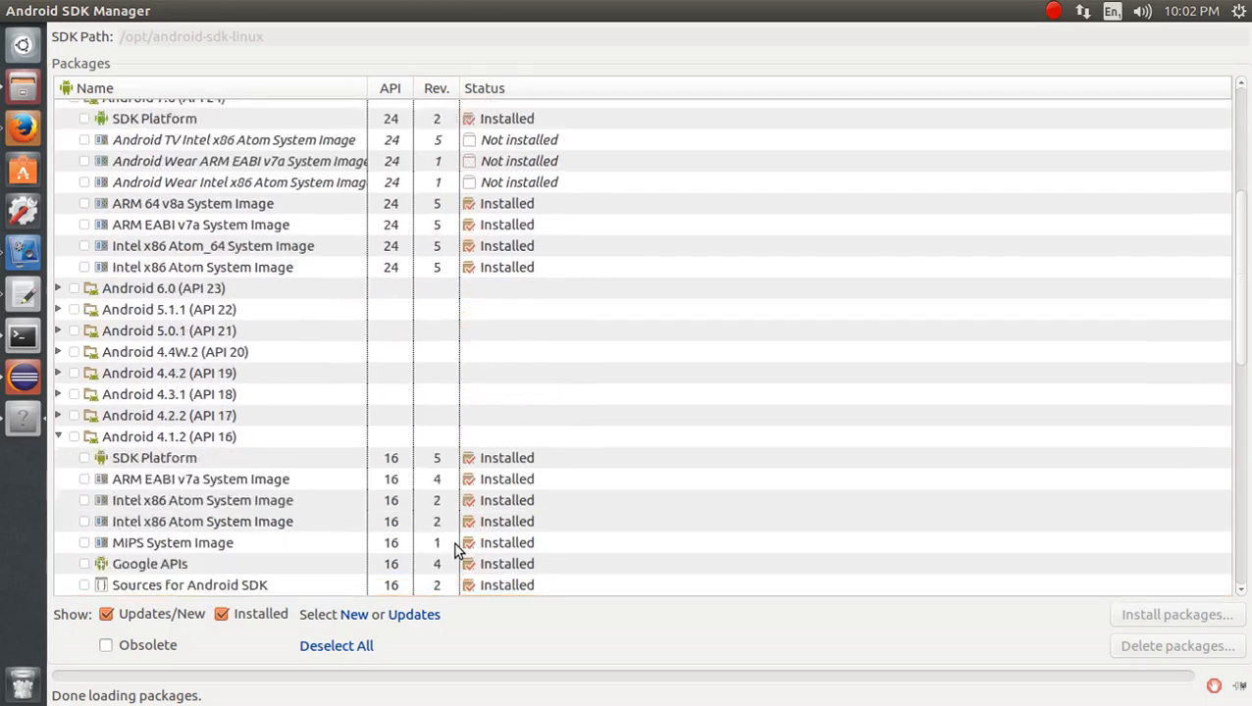
{"action": "left_click", "coordinate": [157, 351]}
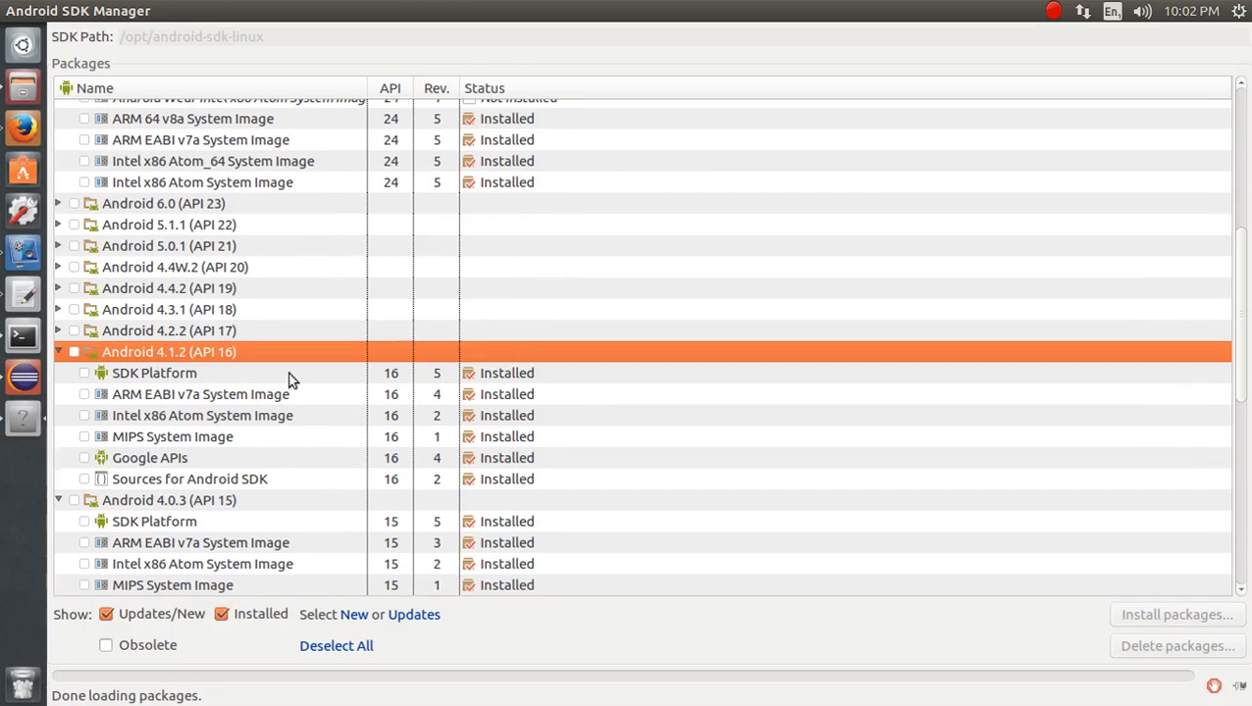
{"action": "left_click", "coordinate": [504, 374]}
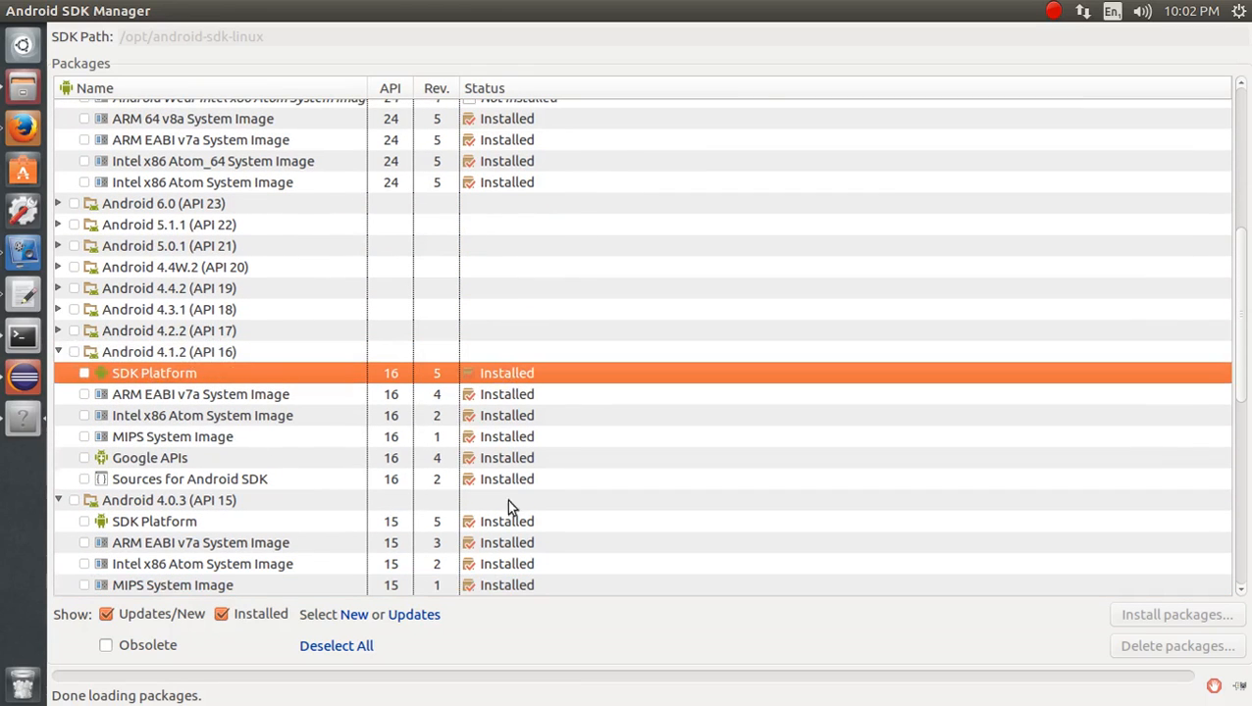
{"action": "left_click", "coordinate": [508, 542]}
{"action": "key", "text": "Down"}
{"action": "key", "text": "Down"}
{"action": "key", "text": "Down"}
{"action": "key", "text": "Down"}
{"action": "key", "text": "Down"}
{"action": "key", "text": "Down"}
{"action": "key", "text": "Down"}
{"action": "key", "text": "Down"}
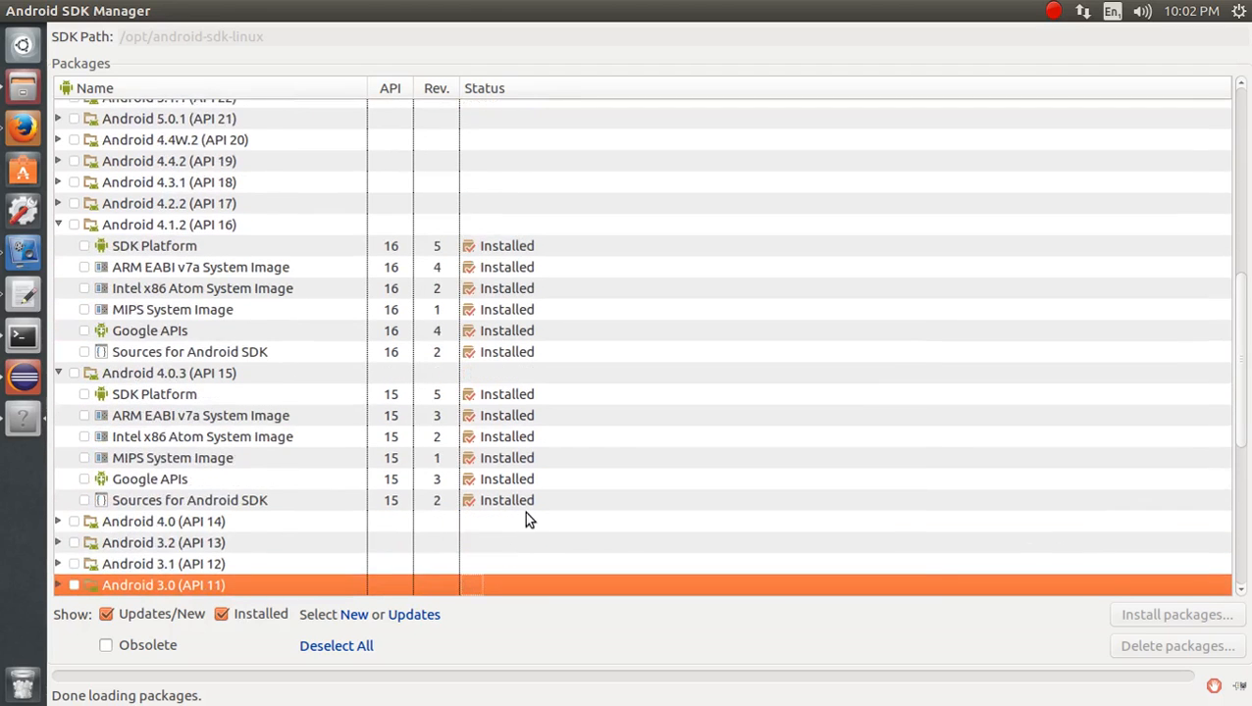
- Examine the remaining Android version groups down to Android 2.1 (API 7) and the packages under Extras
{"action": "key", "text": "Down"}
{"action": "key", "text": "Down"}
{"action": "key", "text": "Down"}
{"action": "key", "text": "Down"}
{"action": "key", "text": "Down"}
{"action": "key", "text": "Down"}
{"action": "key", "text": "Down"}
{"action": "key", "text": "Down"}
{"action": "key", "text": "Down"}
{"action": "key", "text": "Down"}
{"action": "key", "text": "Down"}
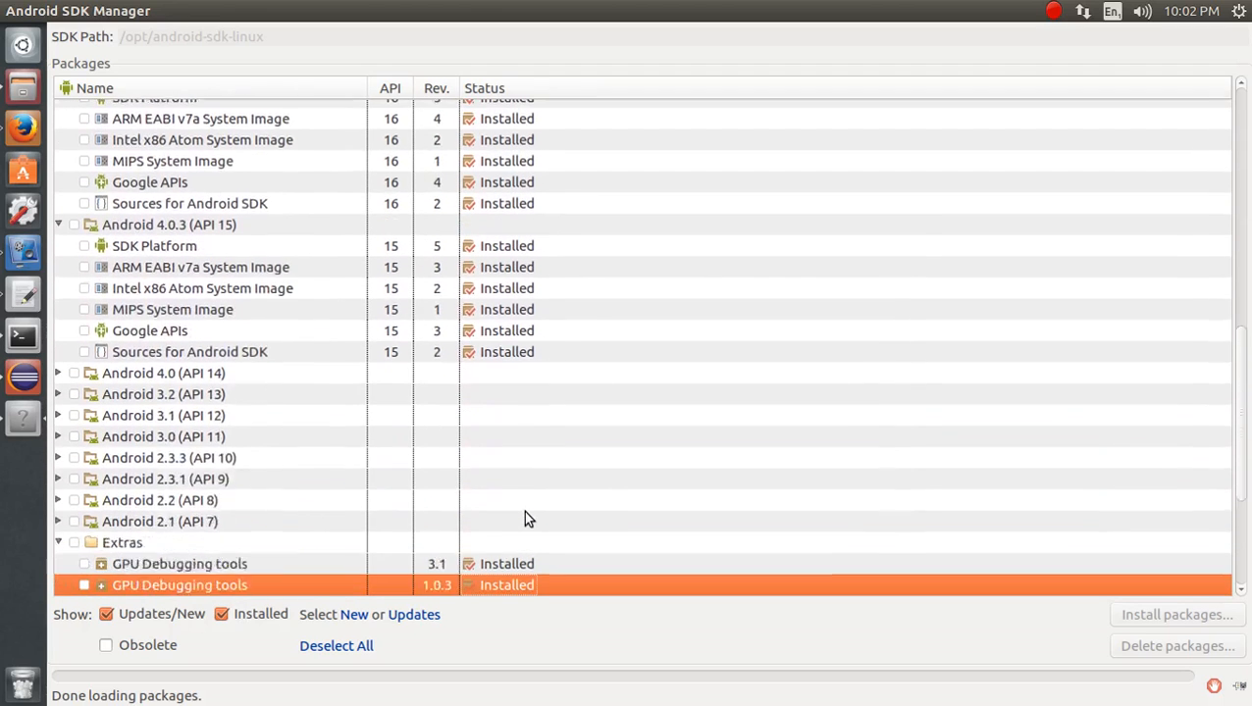
{"action": "left_click", "coordinate": [531, 481]}
{"action": "key", "text": "Down"}
{"action": "key", "text": "Down"}
{"action": "key", "text": "Down"}
{"action": "key", "text": "Down"}
{"action": "key", "text": "Down"}
{"action": "key", "text": "Down"}
{"action": "key", "text": "Down"}
{"action": "key", "text": "Down"}
{"action": "key", "text": "Down"}
{"action": "key", "text": "Down"}
{"action": "key", "text": "Down"}
{"action": "key", "text": "Down"}
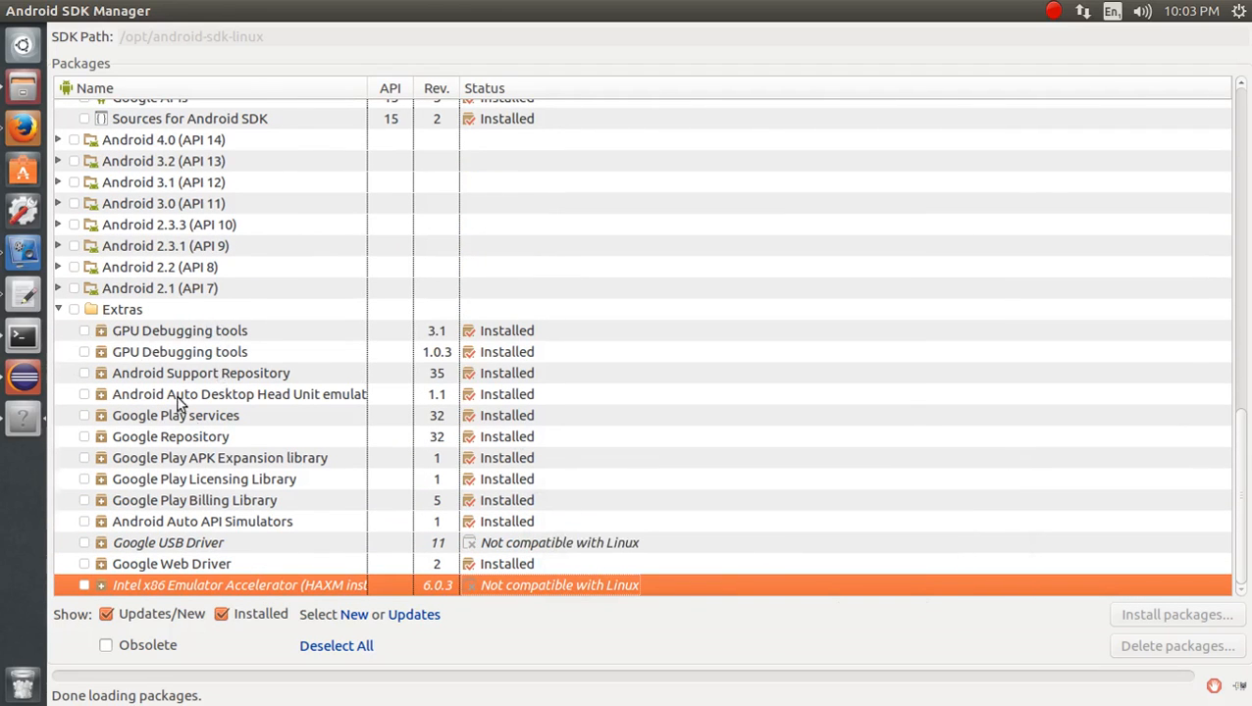
- Check the Linux compatibility status of Google USB Driver and Intel x86 Emulator Accelerator under Extras
{"action": "left_click", "coordinate": [547, 544]}
{"action": "left_click", "coordinate": [558, 583]}
{"action": "left_click", "coordinate": [568, 549]}
{"action": "left_click", "coordinate": [571, 586]}
{"action": "left_click", "coordinate": [568, 547]}
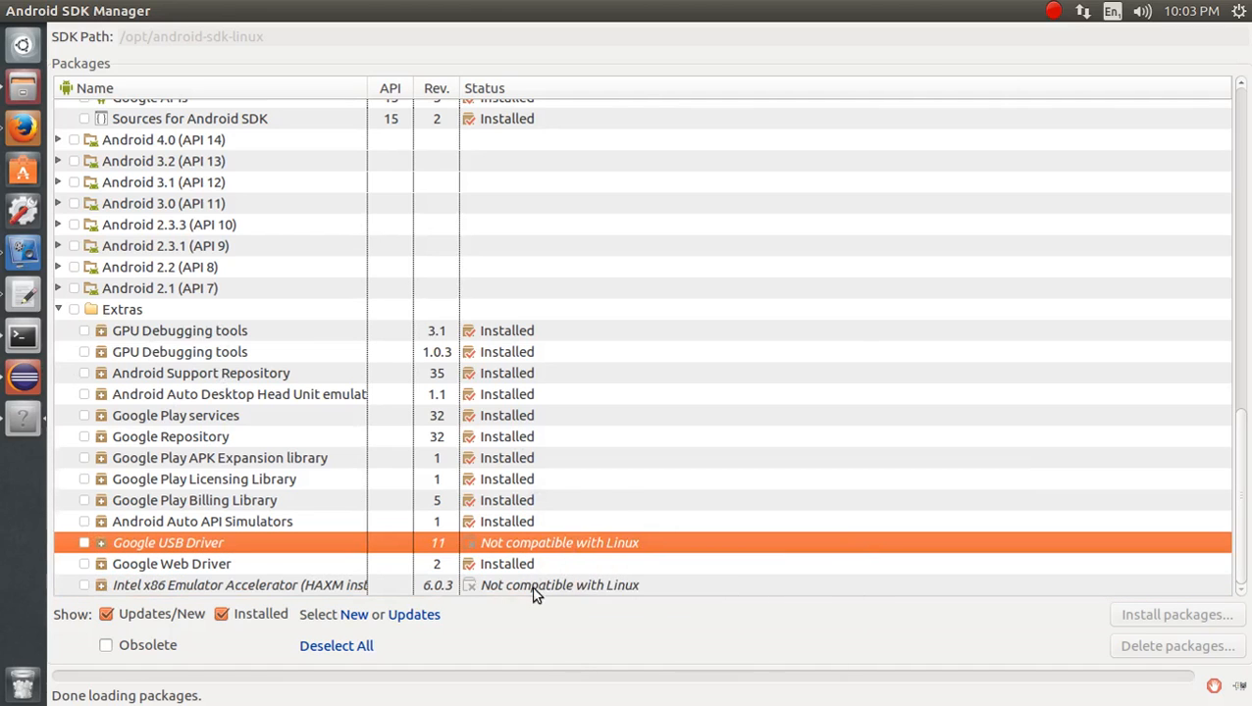
{"action": "left_click", "coordinate": [531, 585]}
{"action": "left_click", "coordinate": [570, 544]}
{"action": "left_click", "coordinate": [553, 588]}
- Check the Android Support Repository and Android Auto Desktop Head Unit emulator entries under Extras
{"action": "left_click", "coordinate": [275, 381]}
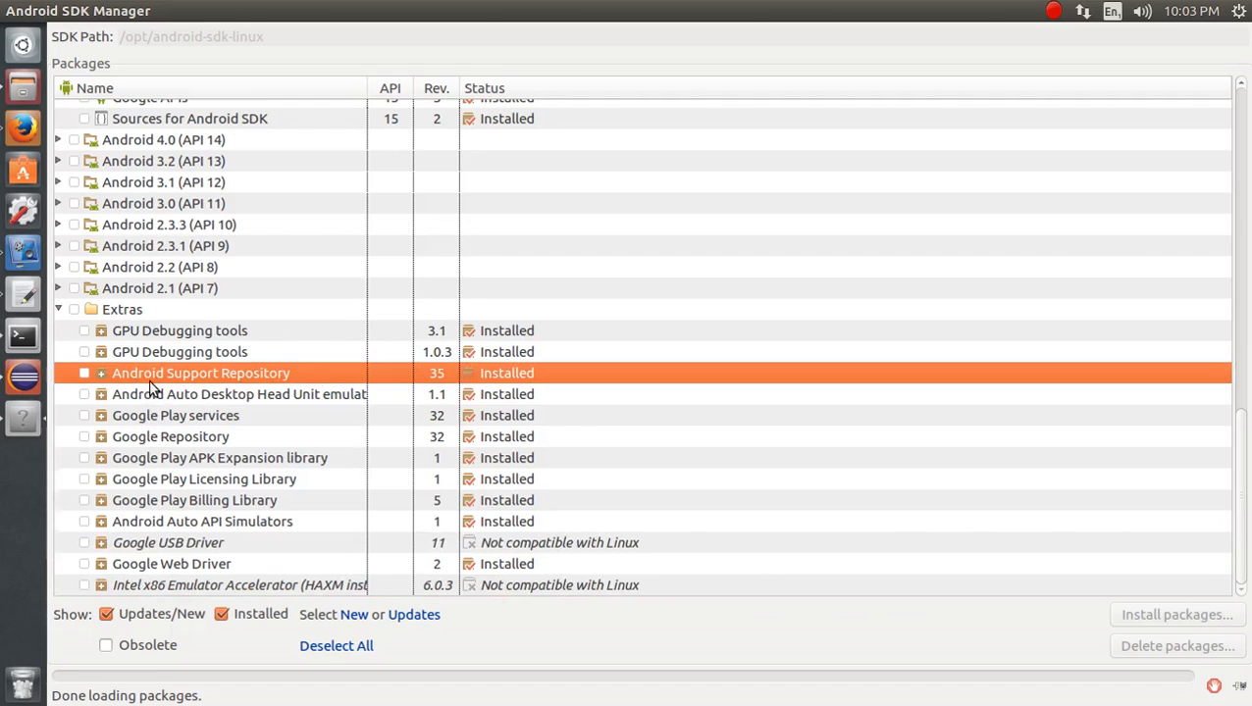
{"action": "mouse_move", "coordinate": [152, 389]}
{"action": "mouse_move", "coordinate": [254, 395]}
{"action": "left_click", "coordinate": [253, 394]}
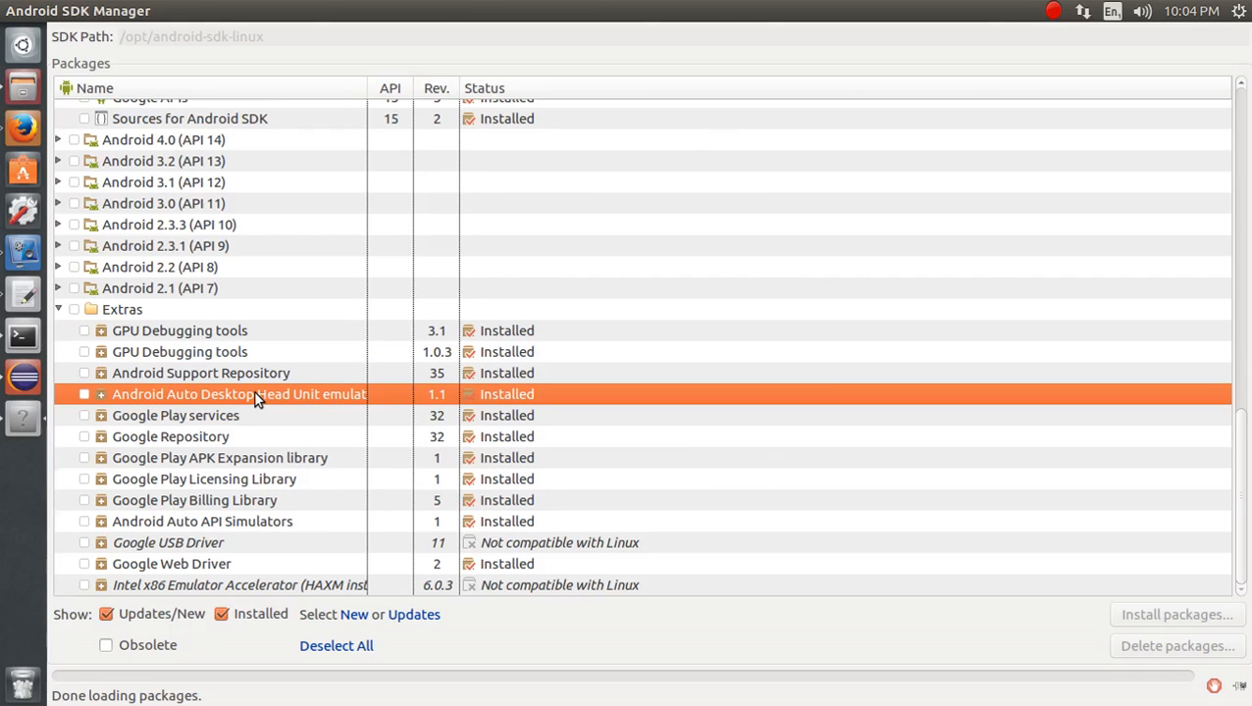
- Switch to the Terminal window at the home directory prompt
{"action": "left_click", "coordinate": [23, 339]}
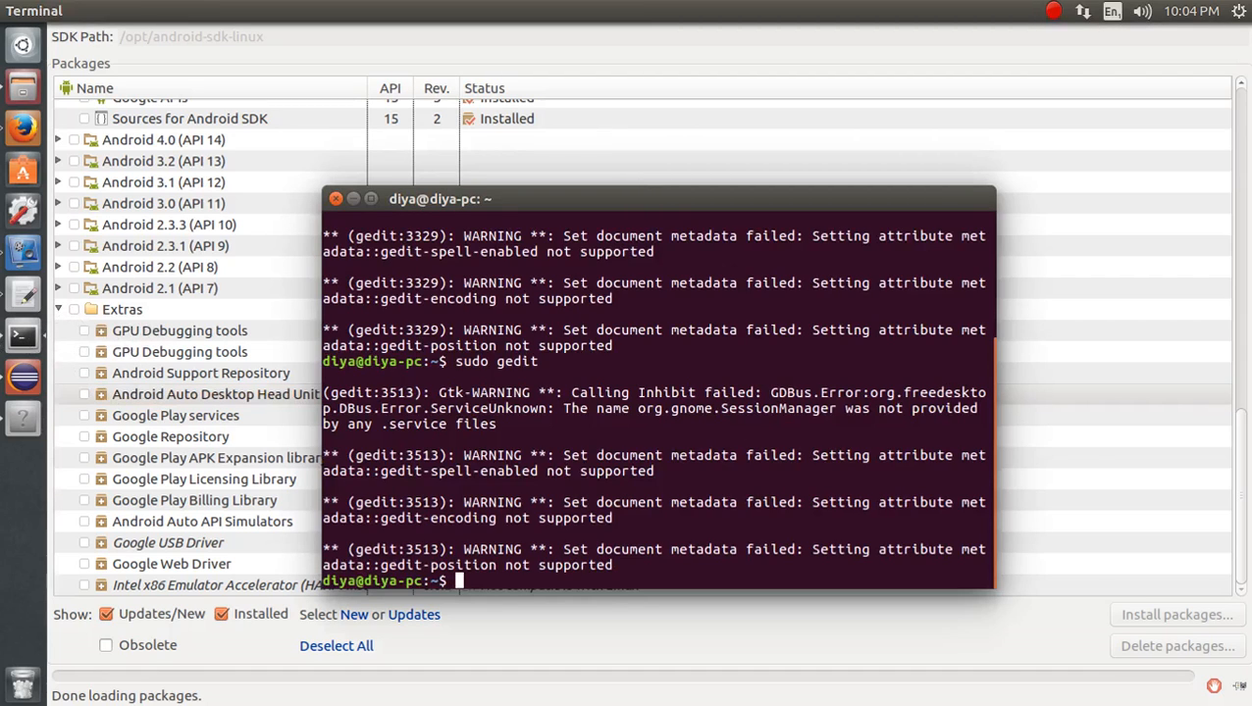
{"action": "key", "text": "ctrl+alt+t"}
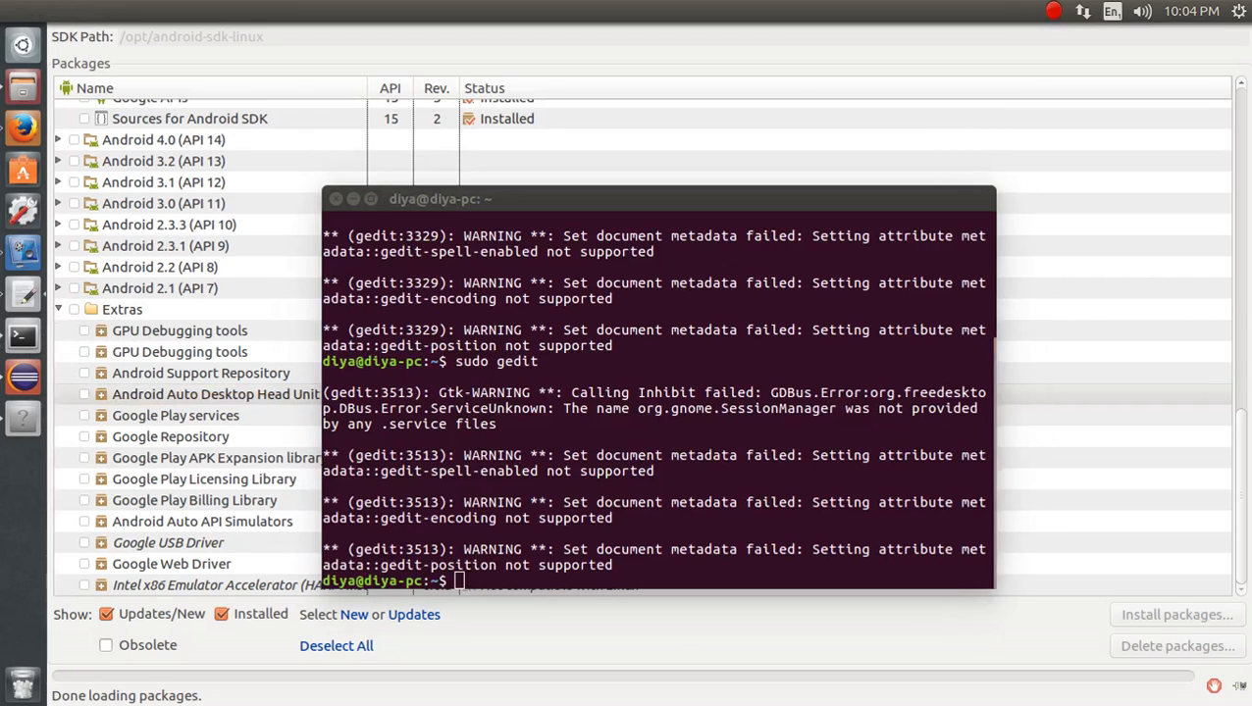
{"action": "left_click", "coordinate": [716, 416]}
{"action": "type", "text": "android update sd"}
{"action": "key", "text": "BackSpace"}
{"action": "key", "text": "BackSpace"}
{"action": "key", "text": "BackSpace"}
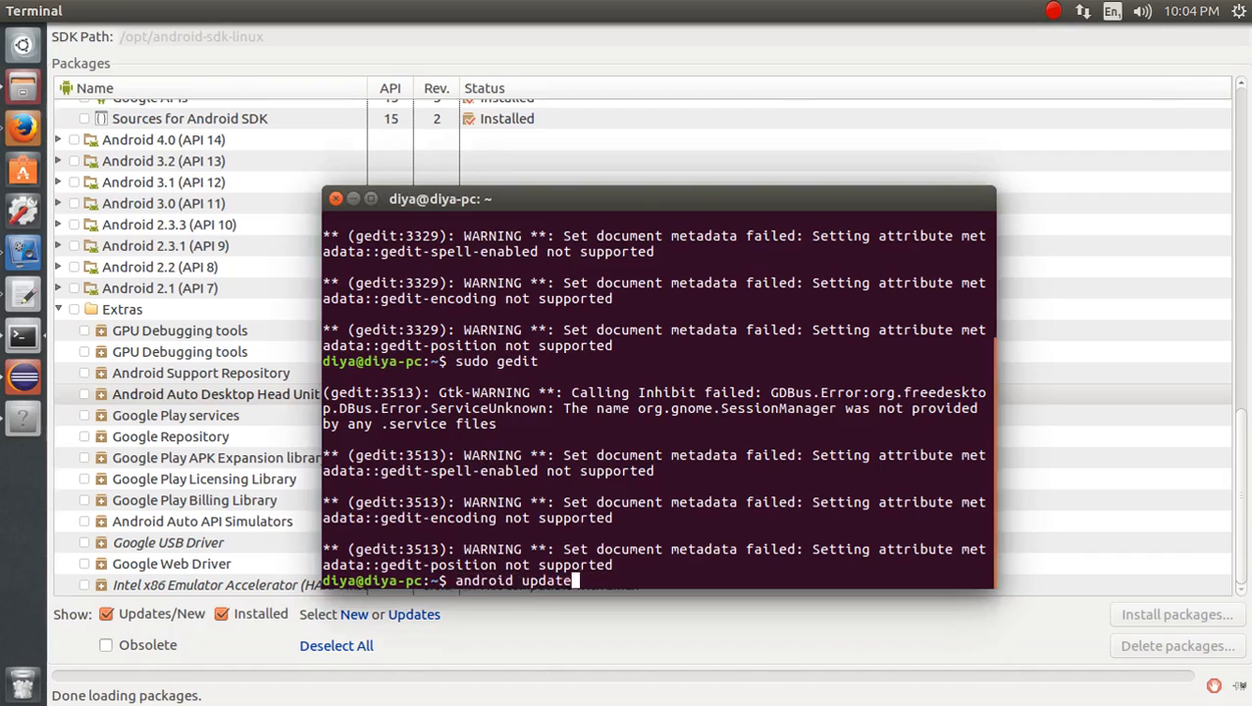
{"action": "key", "text": "ctrl+w"}
{"action": "key", "text": "ctrl+w"}
{"action": "type", "text": "androi"}
{"action": "type", "text": "d "}
{"action": "type", "text": "update"}
{"action": "type", "text": " skd"}
{"action": "key", "text": "BackSpace"}
{"action": "key", "text": "BackSpace"}
{"action": "key", "text": "BackSpace"}
{"action": "key", "text": "BackSpace"}
{"action": "key", "text": "BackSpace"}
{"action": "key", "text": "BackSpace"}
{"action": "key", "text": "BackSpace"}
{"action": "key", "text": "BackSpace"}
{"action": "key", "text": "BackSpace"}
{"action": "key", "text": "BackSpace"}
{"action": "key", "text": "BackSpace"}
{"action": "key", "text": "BackSpace"}
{"action": "key", "text": "BackSpace"}
{"action": "key", "text": "BackSpace"}
{"action": "key", "text": "BackSpace"}
{"action": "key", "text": "BackSpace"}
{"action": "key", "text": "BackSpace"}
{"action": "key", "text": "BackSpace"}
{"action": "key", "text": "BackSpace"}
- Clear the terminal and try to run android update sdk --no-ui -all --filter "extra-android-support"
{"action": "type", "text": "clear"}
{"action": "key", "text": "Return"}
{"action": "type", "text": "android sk"}
{"action": "key", "text": "BackSpace"}
{"action": "key", "text": "BackSpace"}
{"action": "type", "text": "update sdk "}
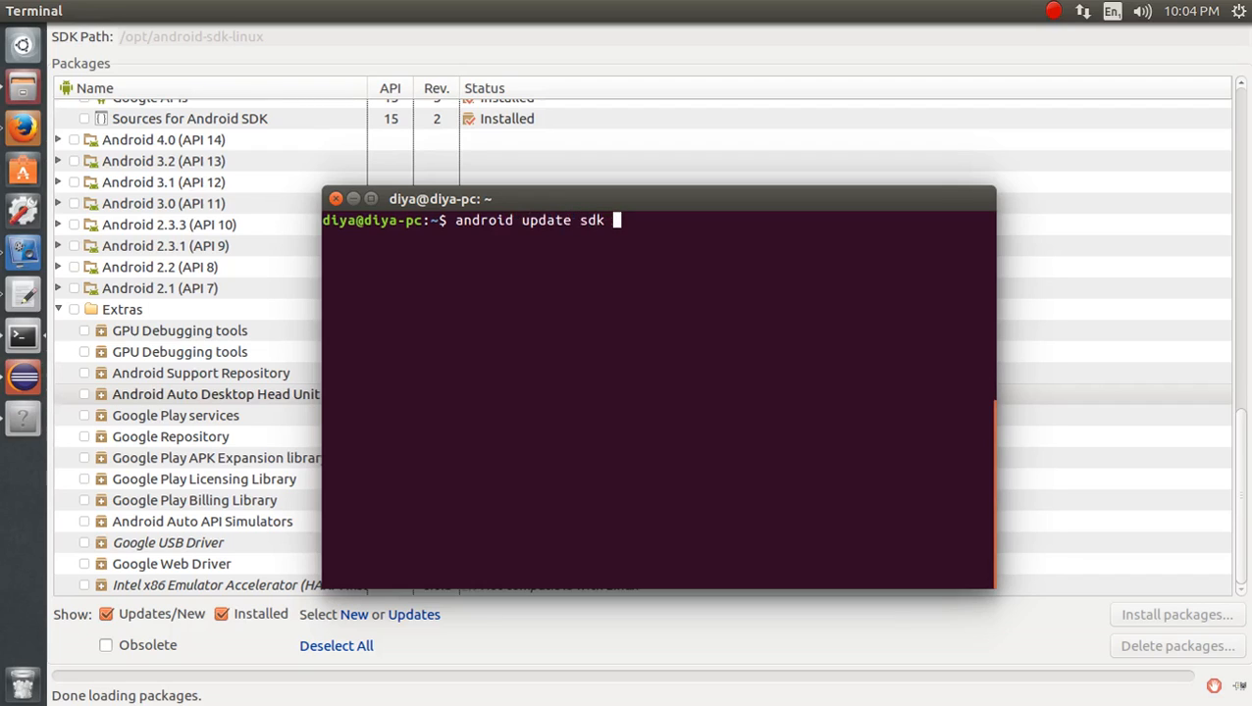
{"action": "type", "text": "--no-ui -all --filter \"extra-android-support\""}
{"action": "key", "text": "Return"}
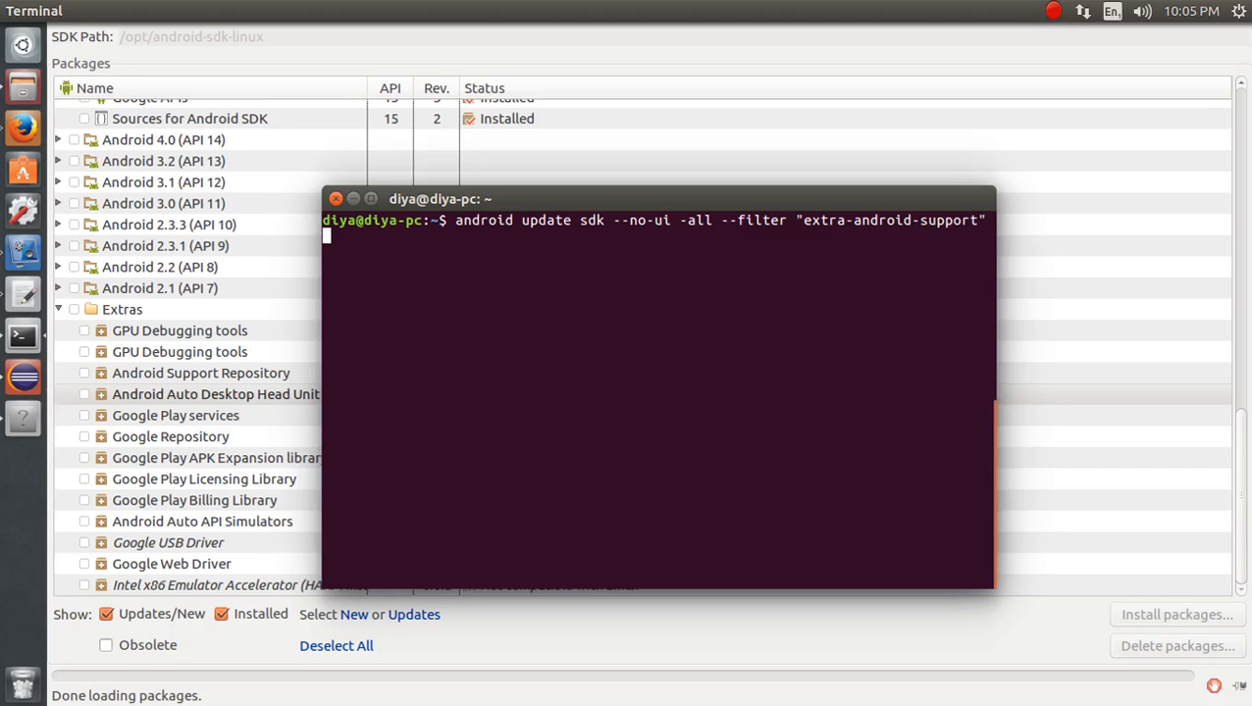
- Recall the SDK update command, correct its -all option to --all, and run it
{"action": "key", "text": "Up"}
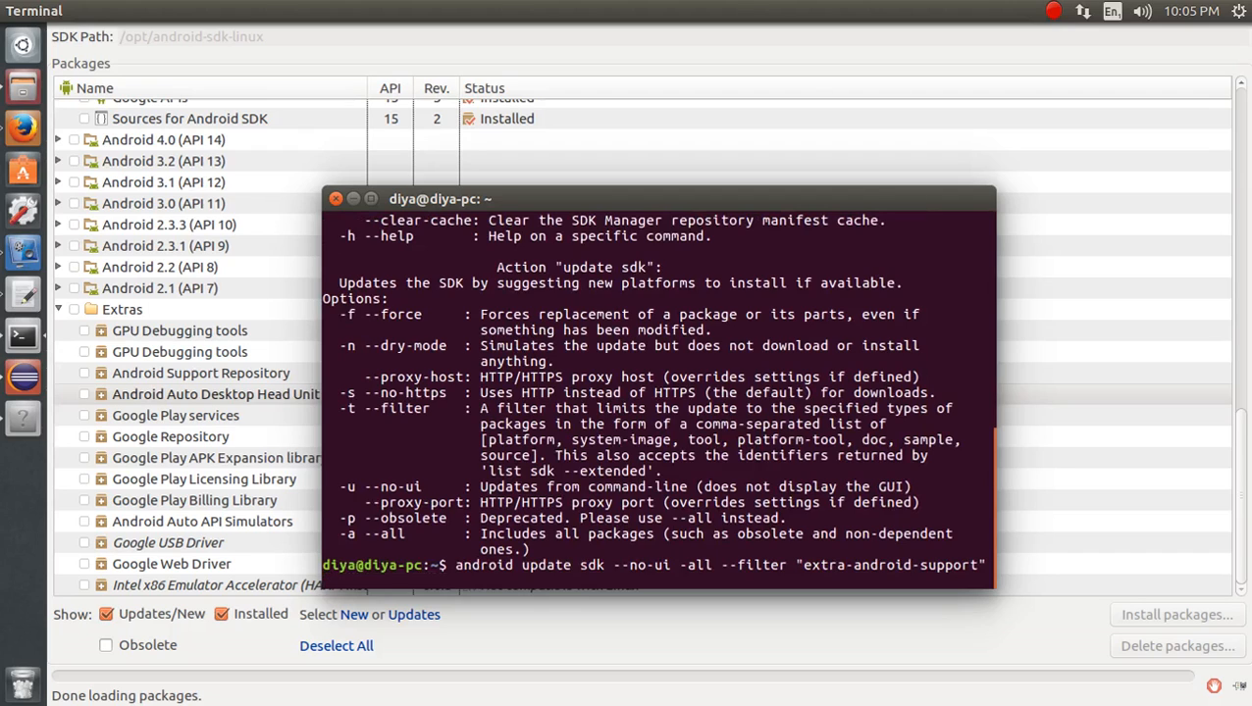
{"action": "key", "text": "Return"}
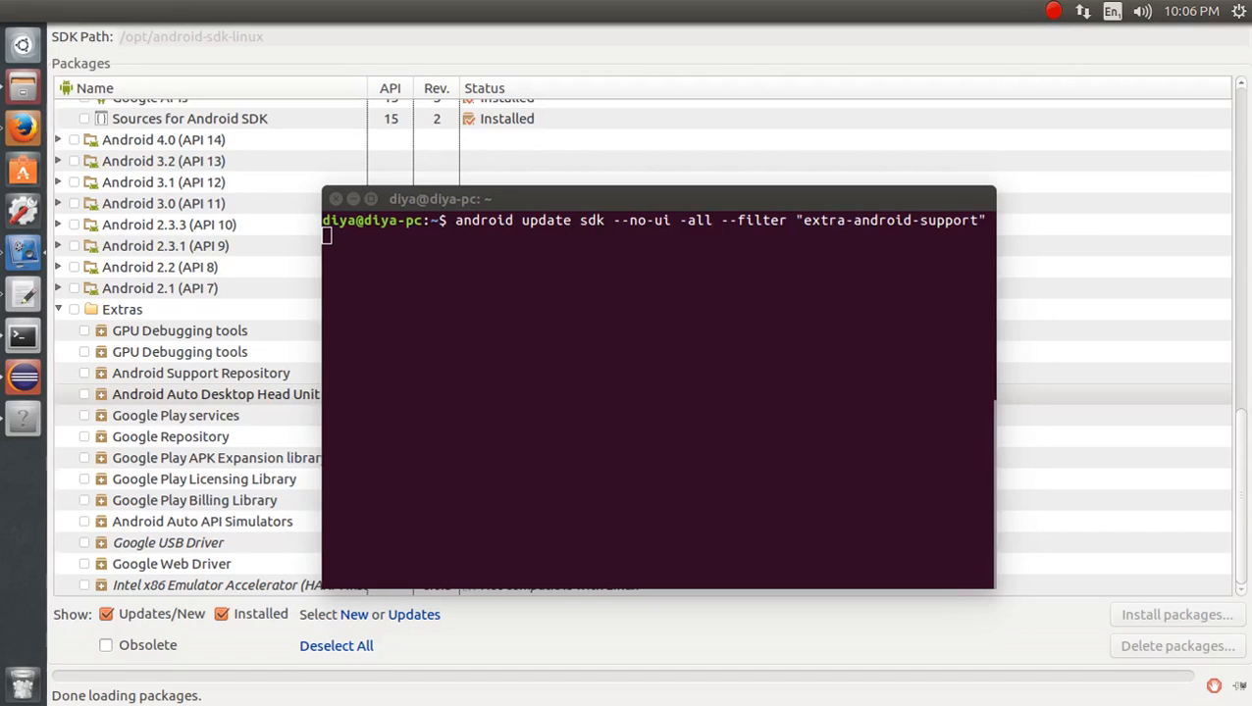
{"action": "left_click", "coordinate": [745, 345]}
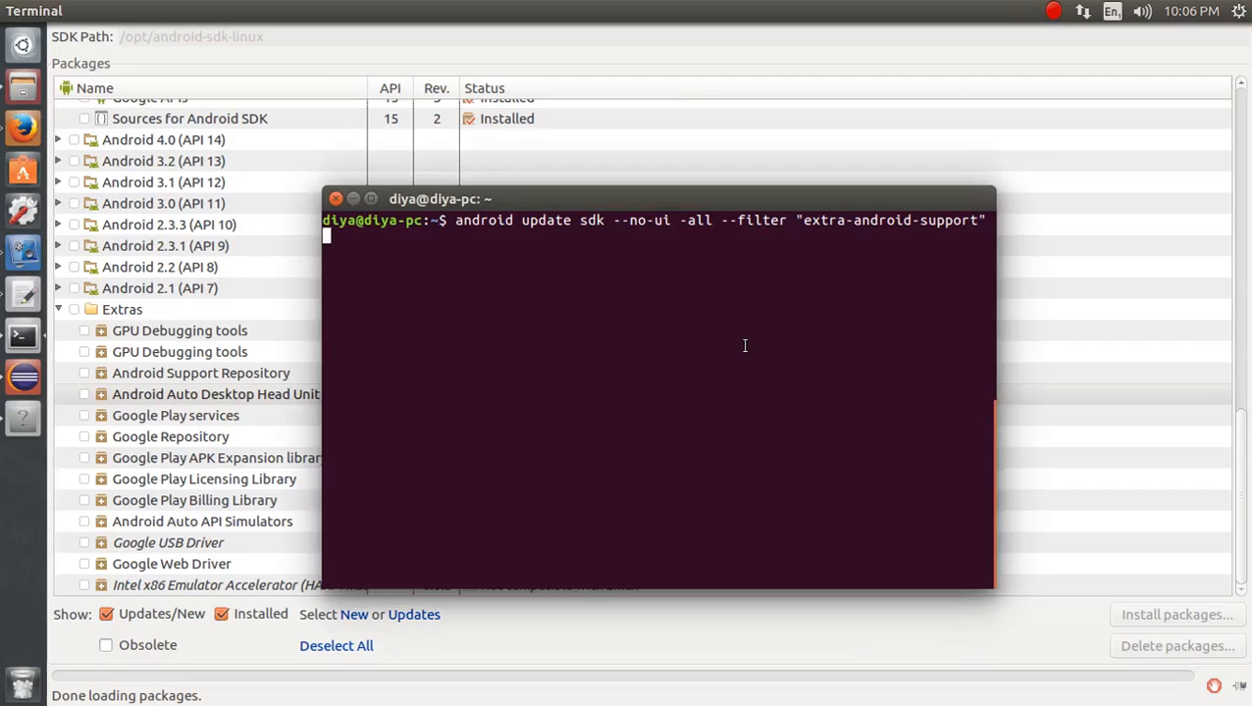
{"action": "key", "text": "Up"}
{"action": "key", "text": "Down"}
{"action": "key", "text": "Left"}
{"action": "key", "text": "Left"}
{"action": "key", "text": "Left"}
{"action": "key", "text": "Left"}
{"action": "key", "text": "Left"}
{"action": "key", "text": "Left"}
{"action": "key", "text": "Left"}
{"action": "key", "text": "Left"}
{"action": "key", "text": "Left"}
{"action": "key", "text": "Left"}
{"action": "key", "text": "Left"}
{"action": "key", "text": "Left"}
{"action": "key", "text": "Left"}
{"action": "key", "text": "Left"}
{"action": "key", "text": "Left"}
{"action": "key", "text": "Left"}
{"action": "key", "text": "Left"}
{"action": "key", "text": "Left"}
{"action": "key", "text": "Left"}
{"action": "key", "text": "Left"}
{"action": "type", "text": "-"}
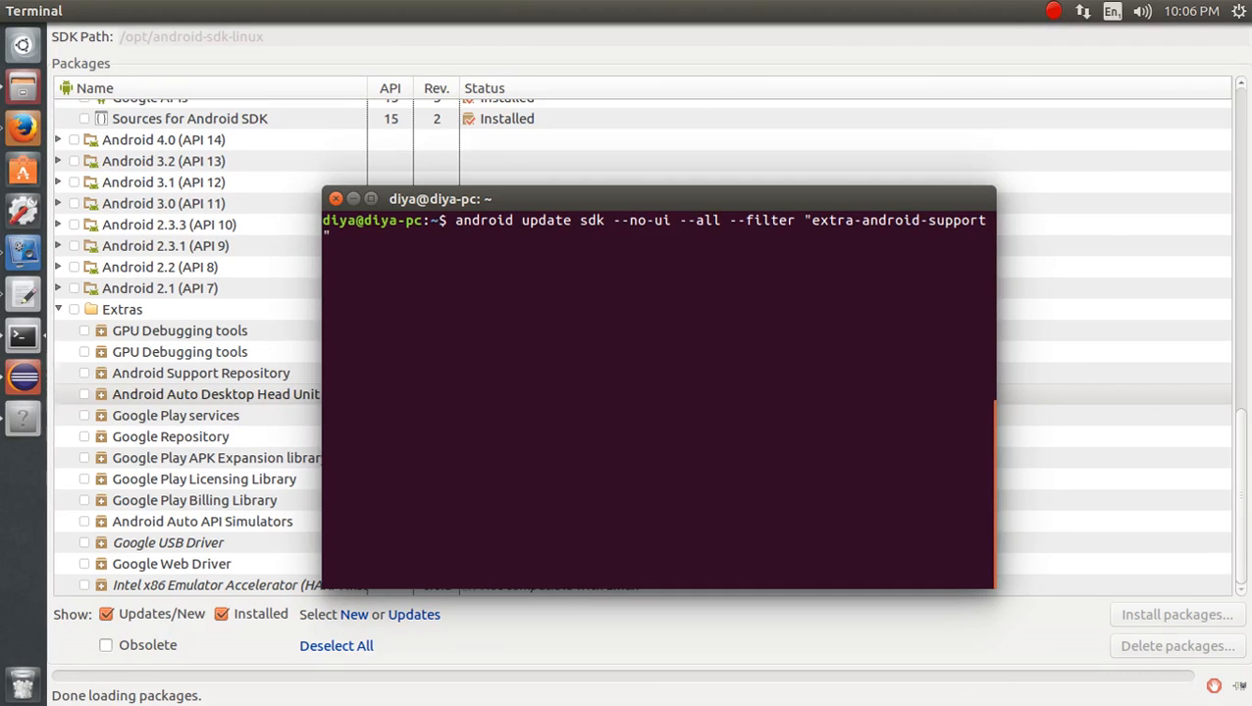
{"action": "key", "text": "Return"}
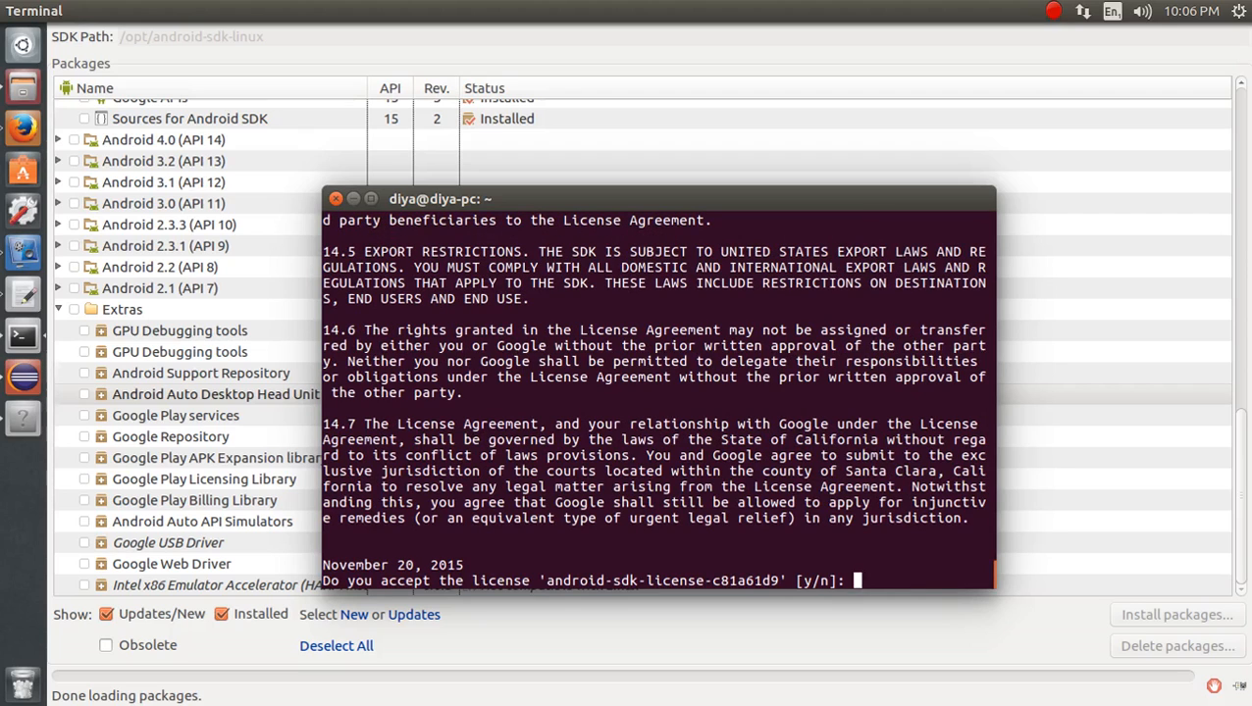
- Accept the Android SDK license by answering y
{"action": "type", "text": "yes"}
{"action": "key", "text": "BackSpace"}
{"action": "key", "text": "BackSpace"}
{"action": "key", "text": "Return"}
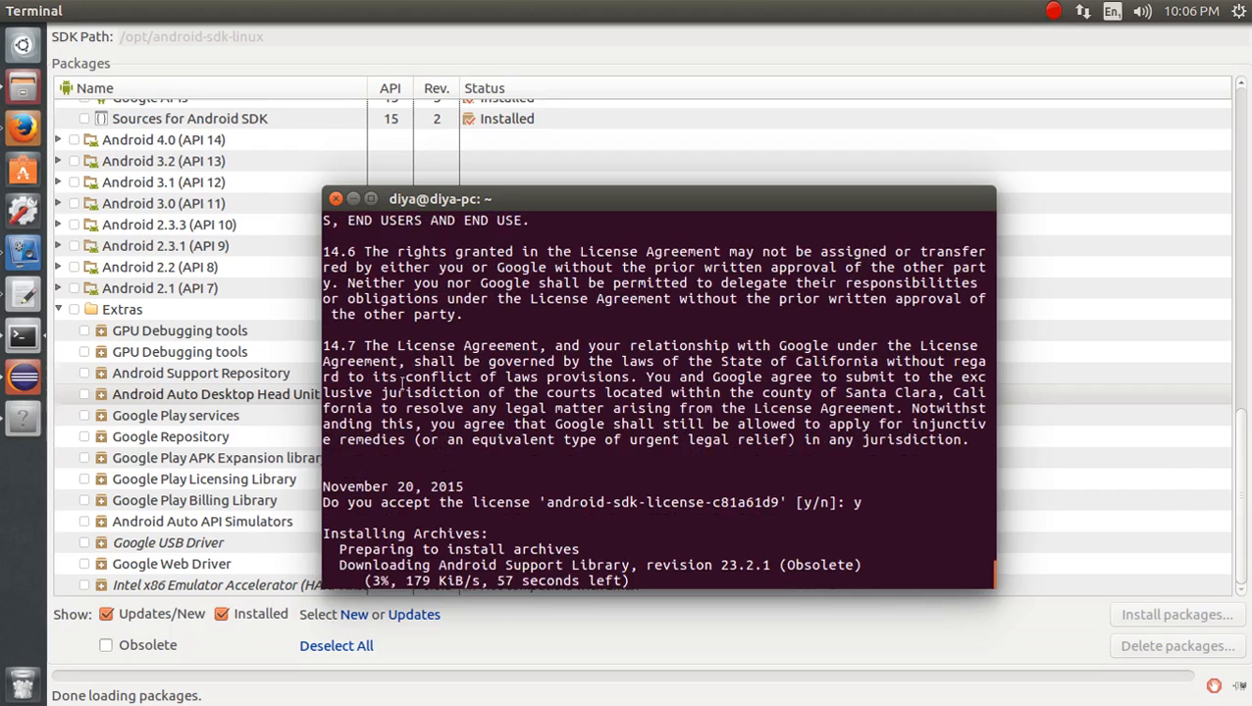
- Check the package name, revision and remaining time of the Android Support Library download
{"action": "left_click_drag", "start_coordinate": [372, 566], "coordinate": [631, 567]}
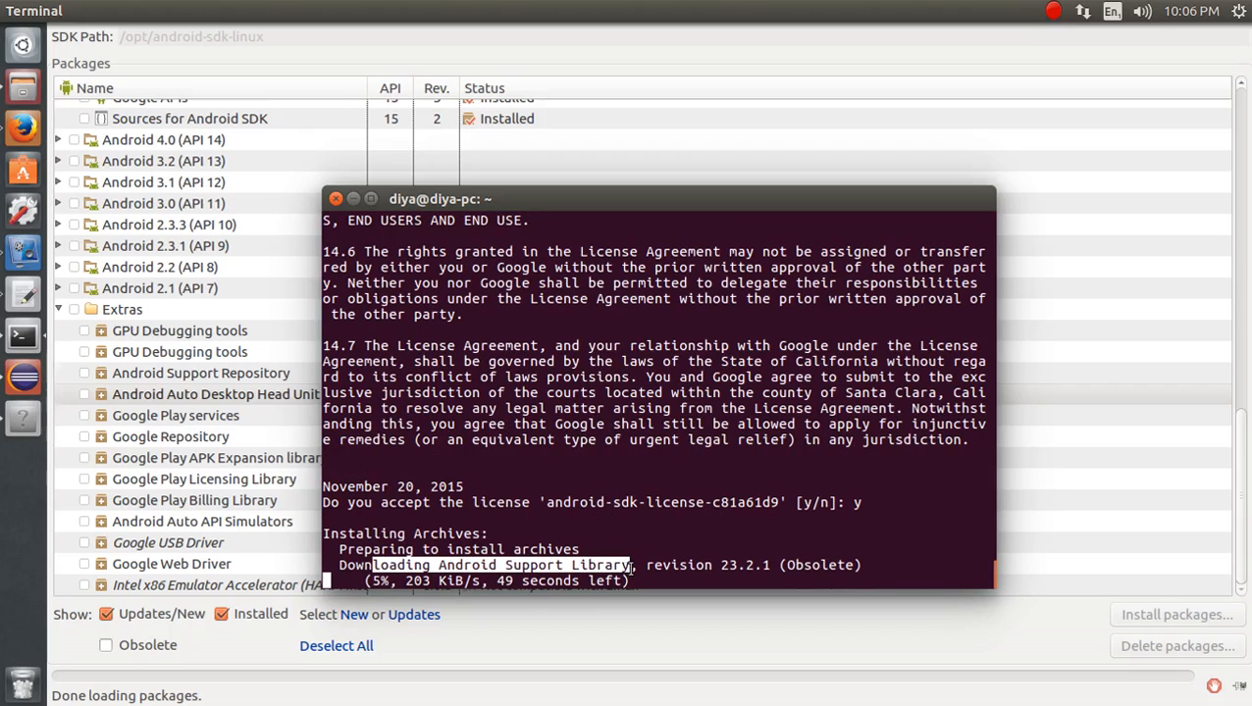
{"action": "left_click_drag", "start_coordinate": [722, 566], "coordinate": [780, 566]}
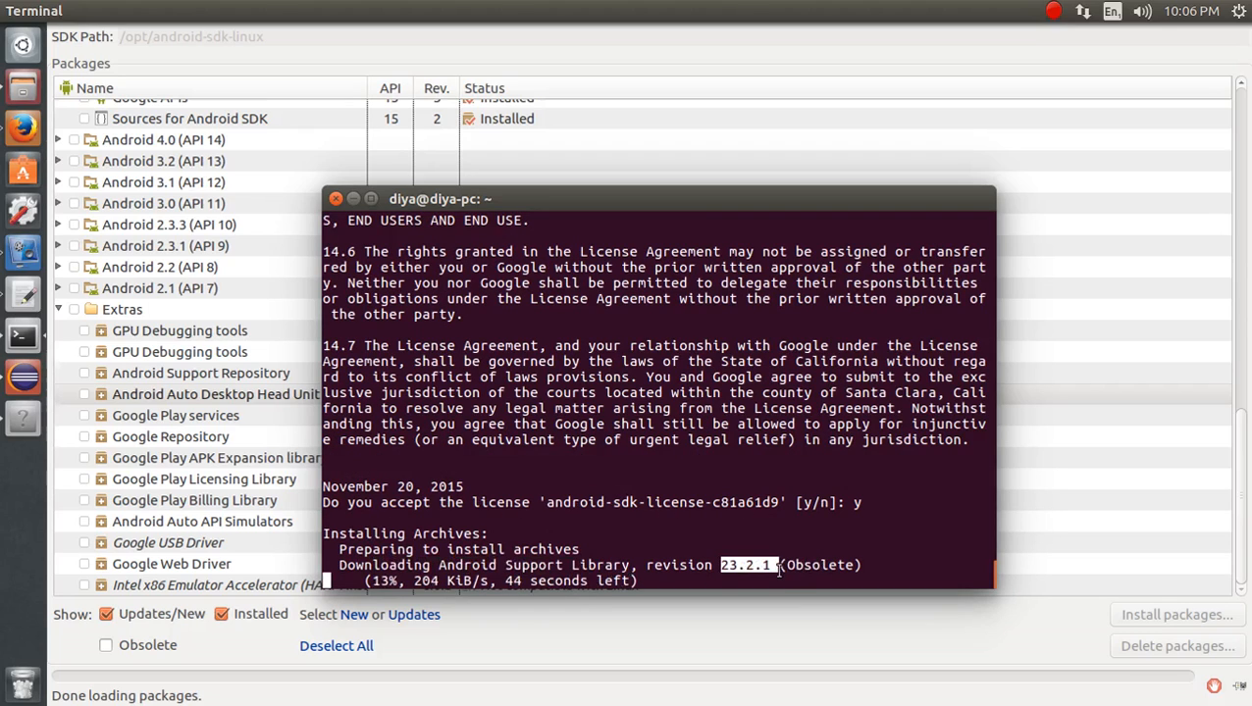
{"action": "left_click_drag", "start_coordinate": [486, 581], "coordinate": [595, 580]}
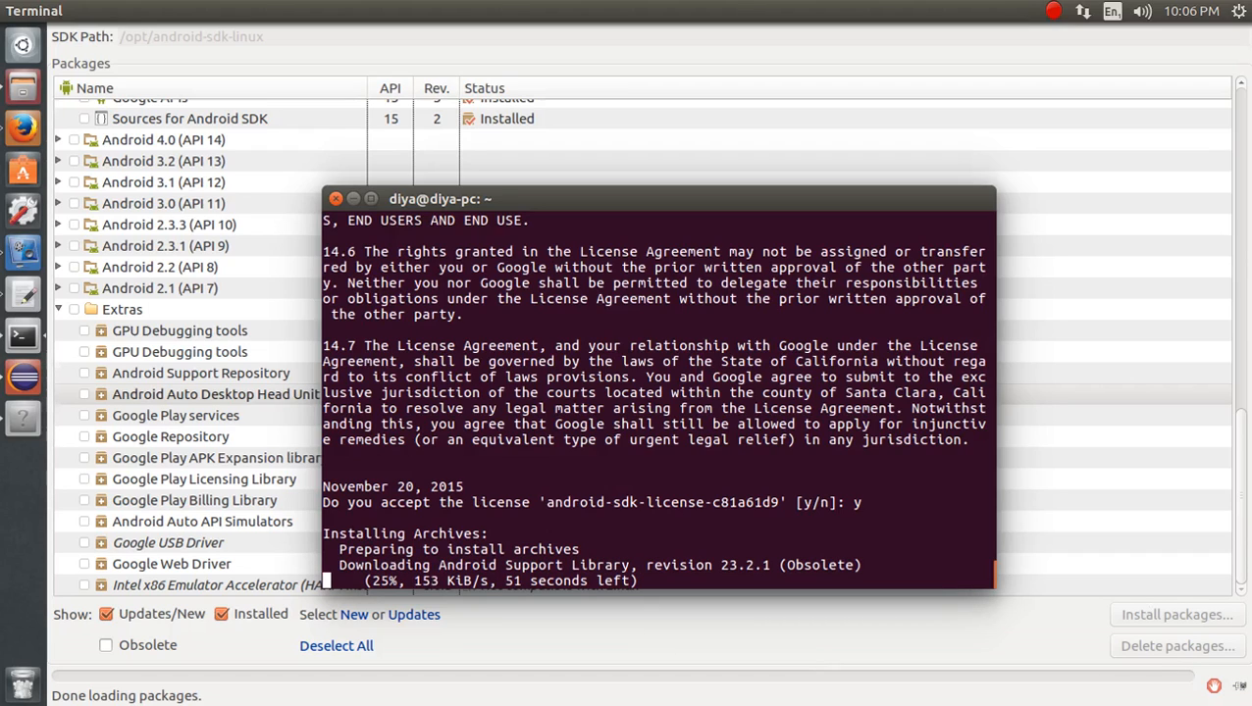
{"action": "key", "text": "alt+Tab"}
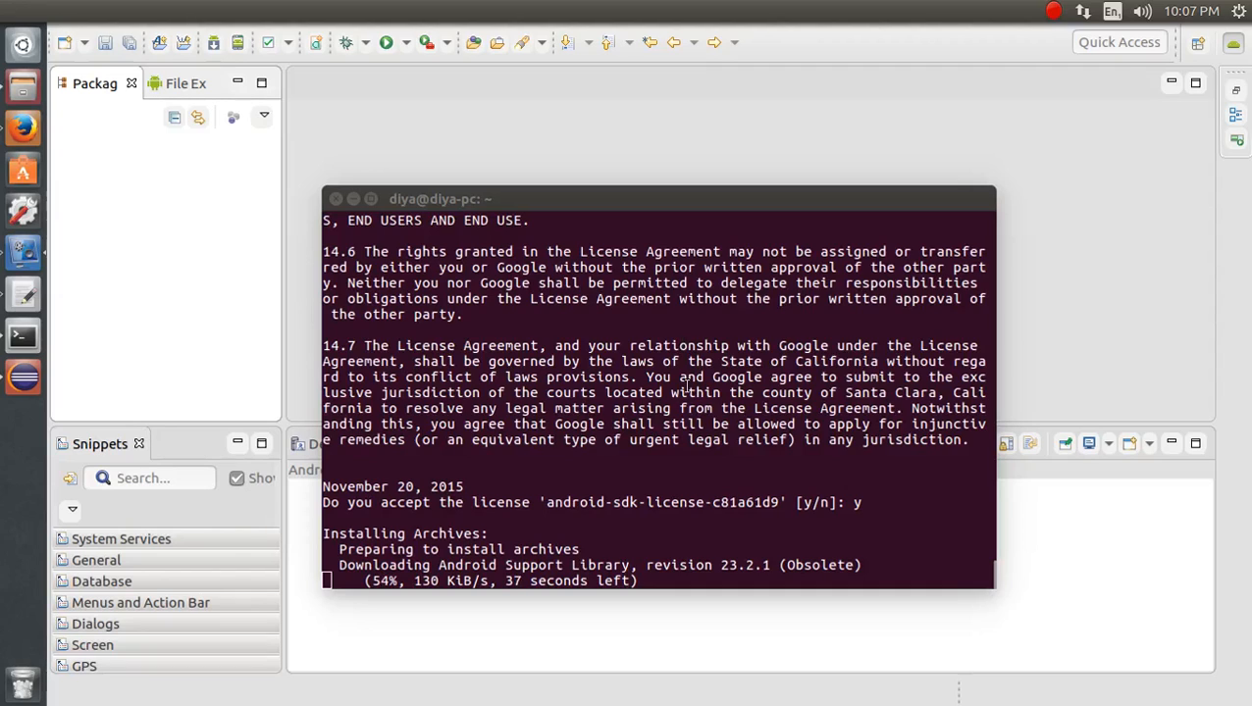
{"action": "left_click_drag", "start_coordinate": [670, 587], "coordinate": [341, 565]}
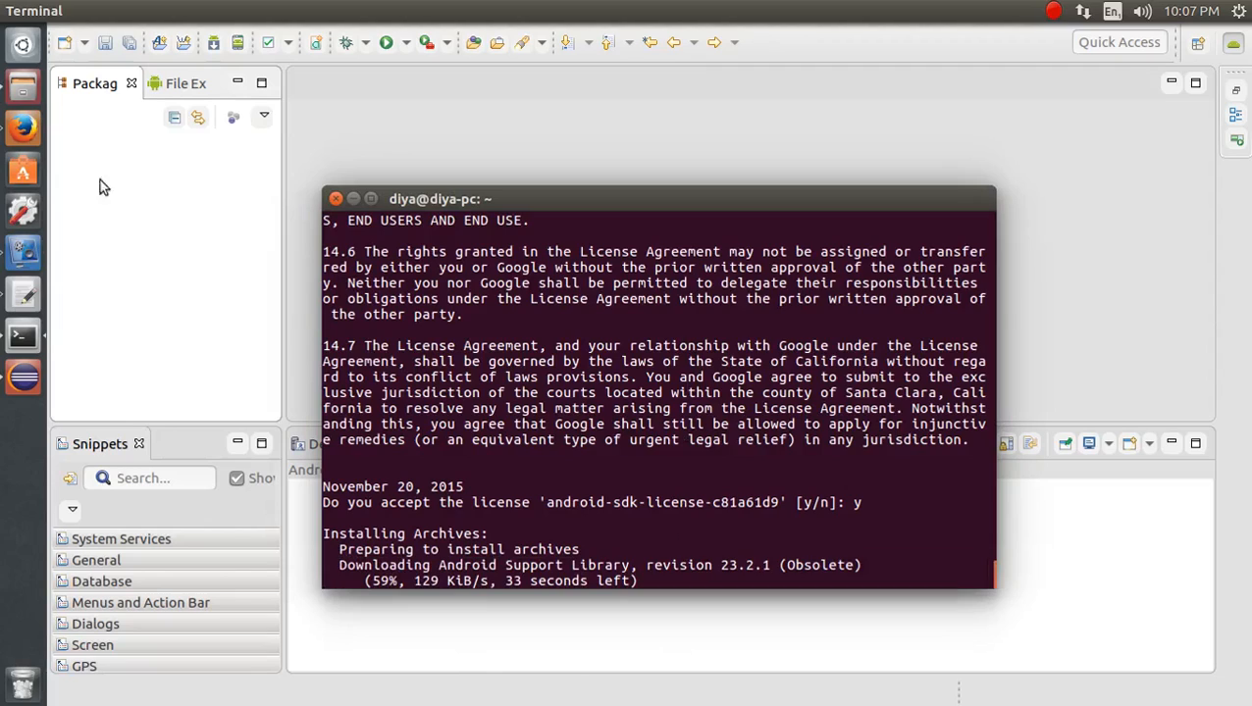
- Search the computer for "term" and open a second Terminal window
{"action": "left_click", "coordinate": [35, 49]}
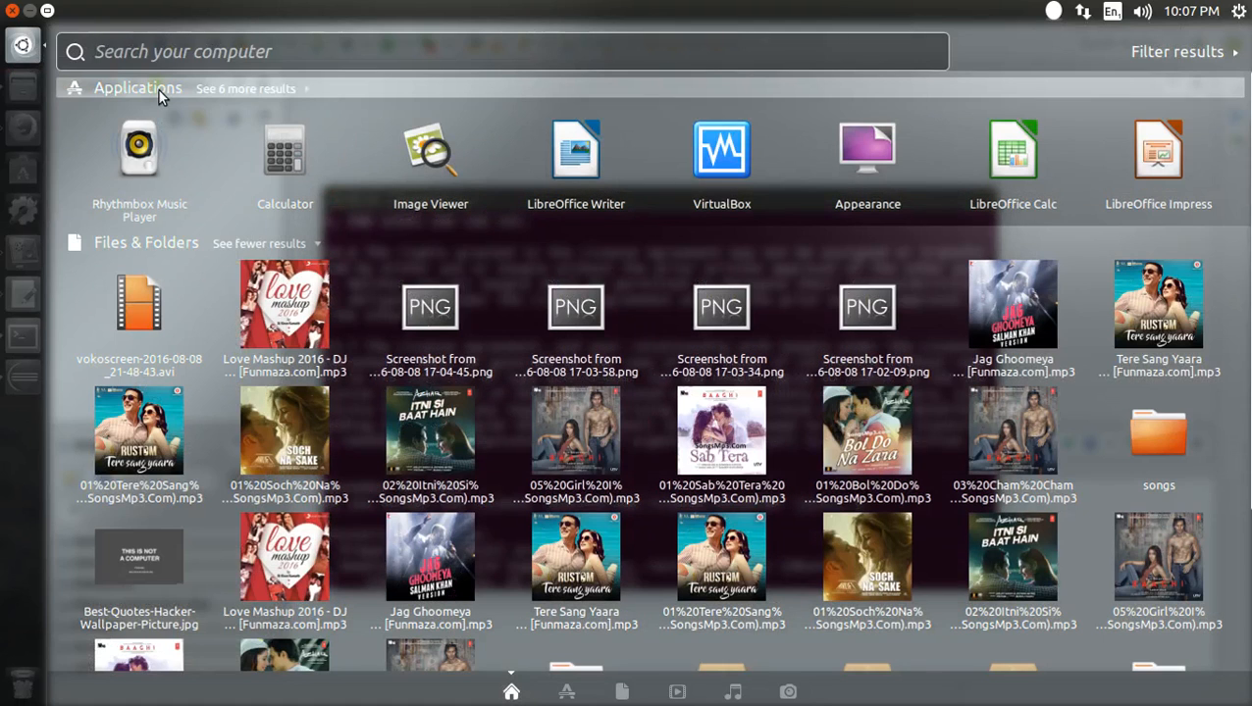
{"action": "key", "text": "Escape"}
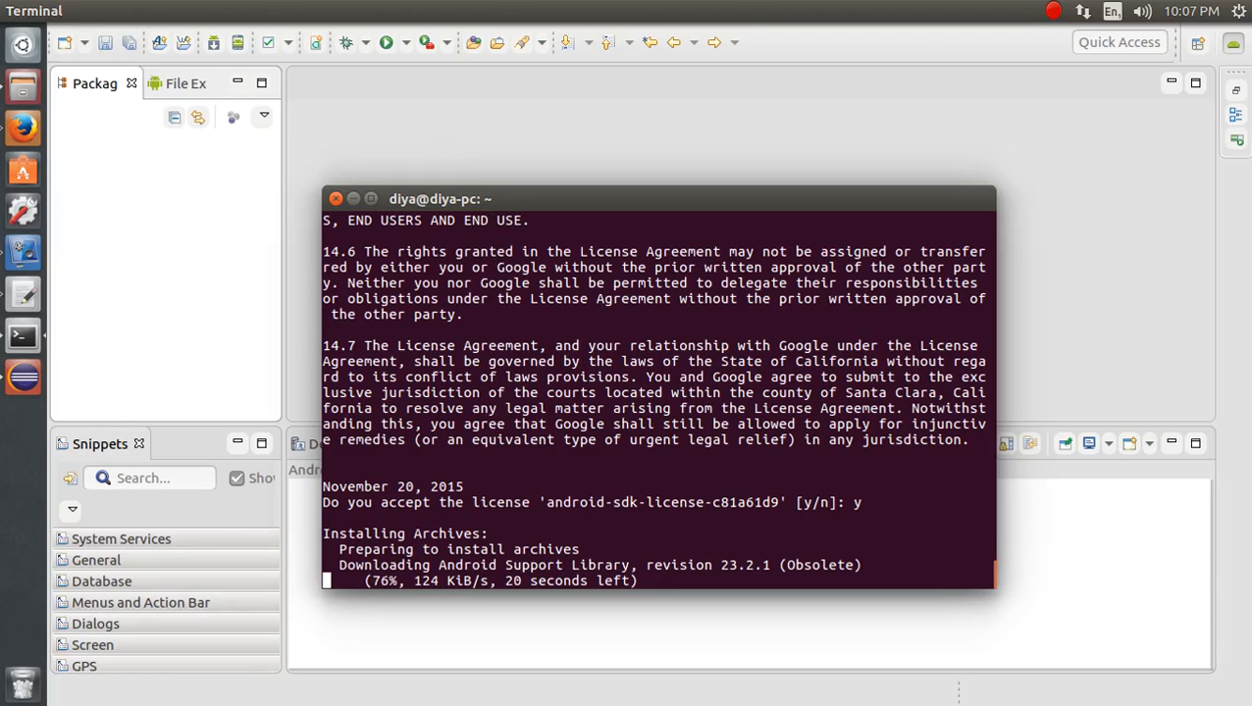
{"action": "key", "text": "alt+Tab"}
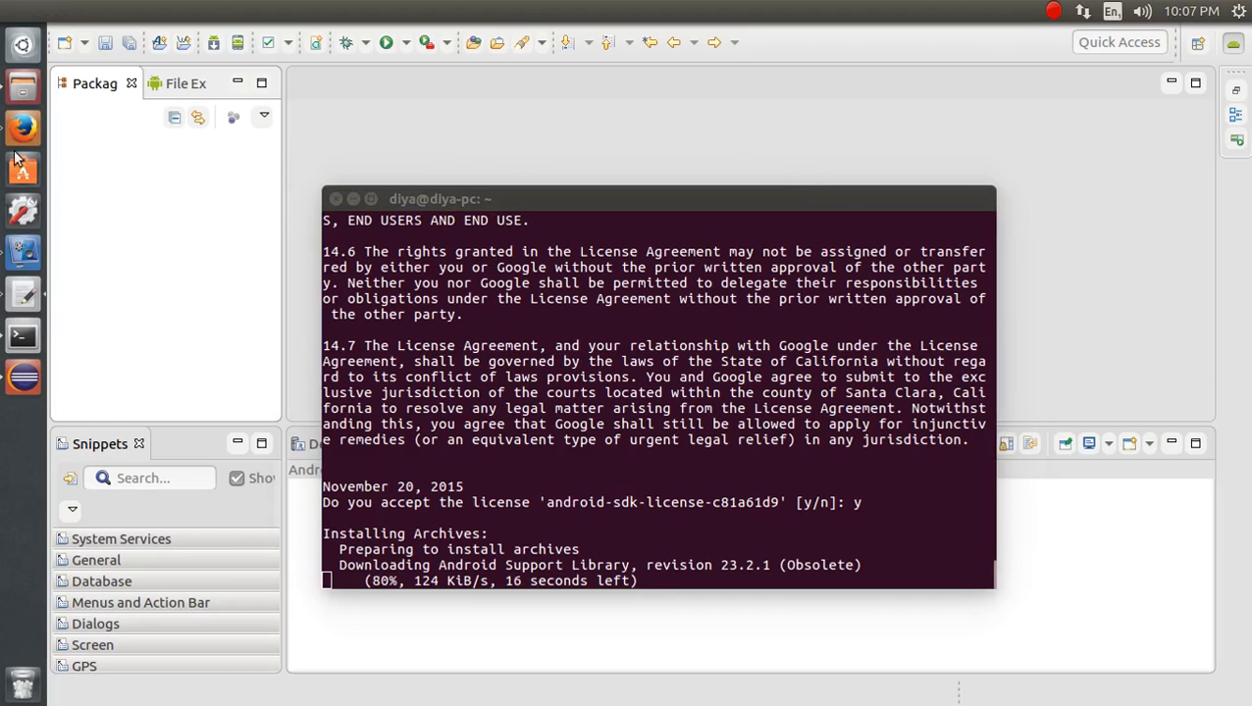
{"action": "left_click", "coordinate": [18, 43]}
{"action": "type", "text": "termn"}
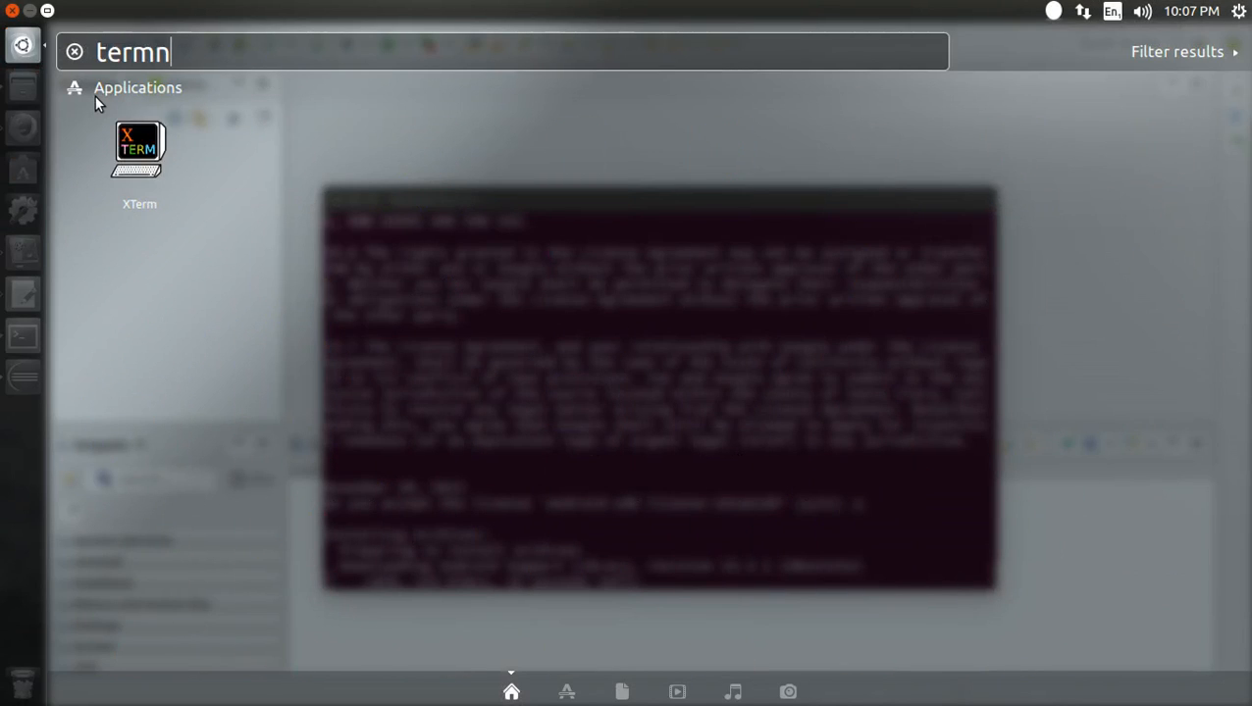
{"action": "key", "text": "BackSpace"}
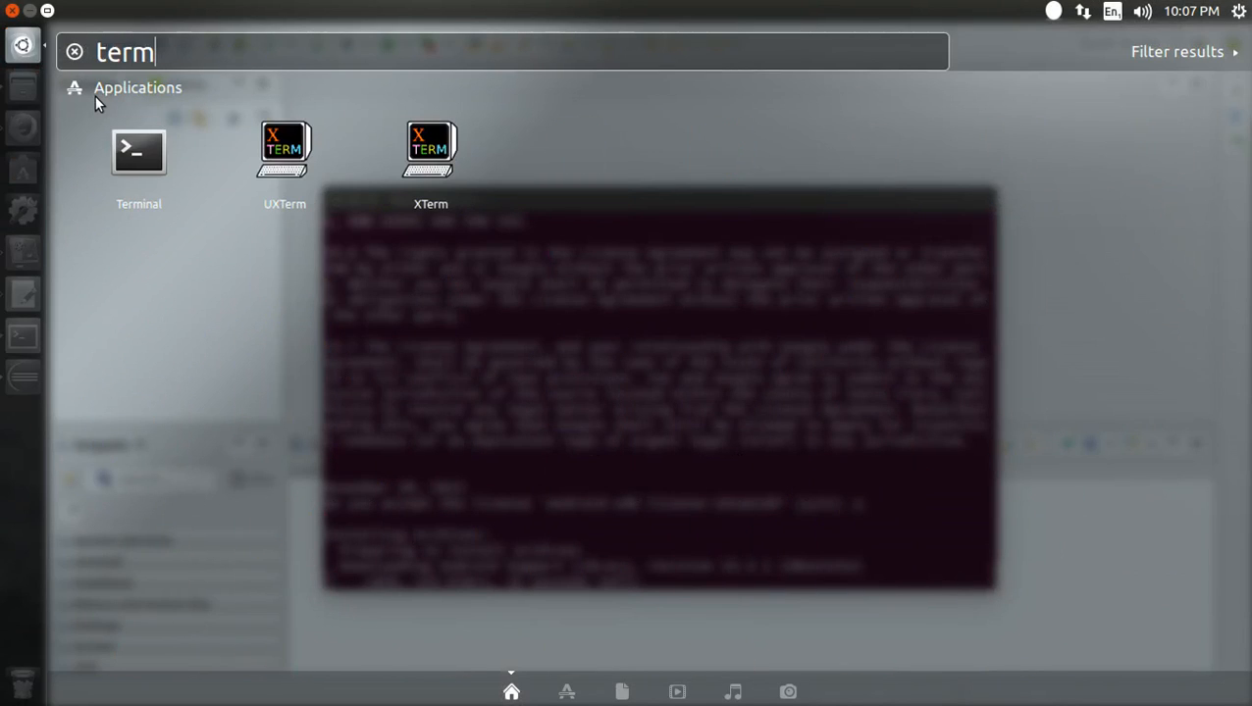
{"action": "key", "text": "Return"}
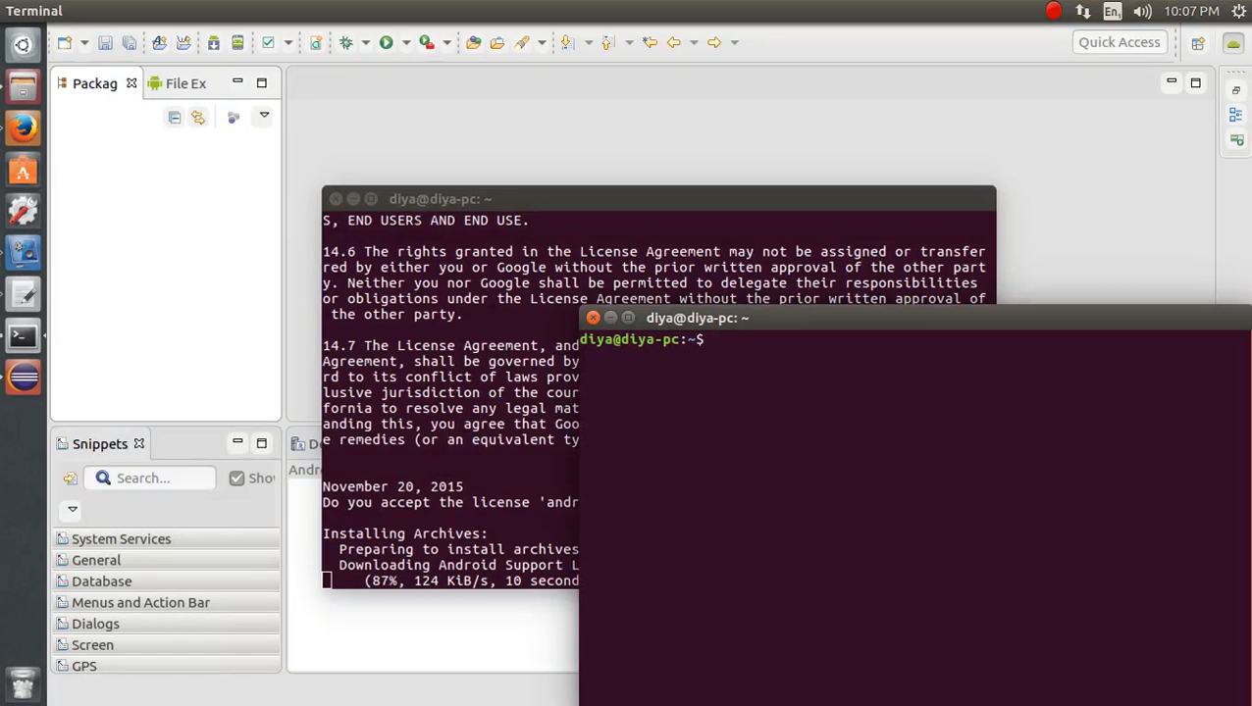
- Run sudo apt-get install mesa-utils in the new Terminal window, authorizing it with the sudo password
{"action": "type", "text": "sudo apt"}
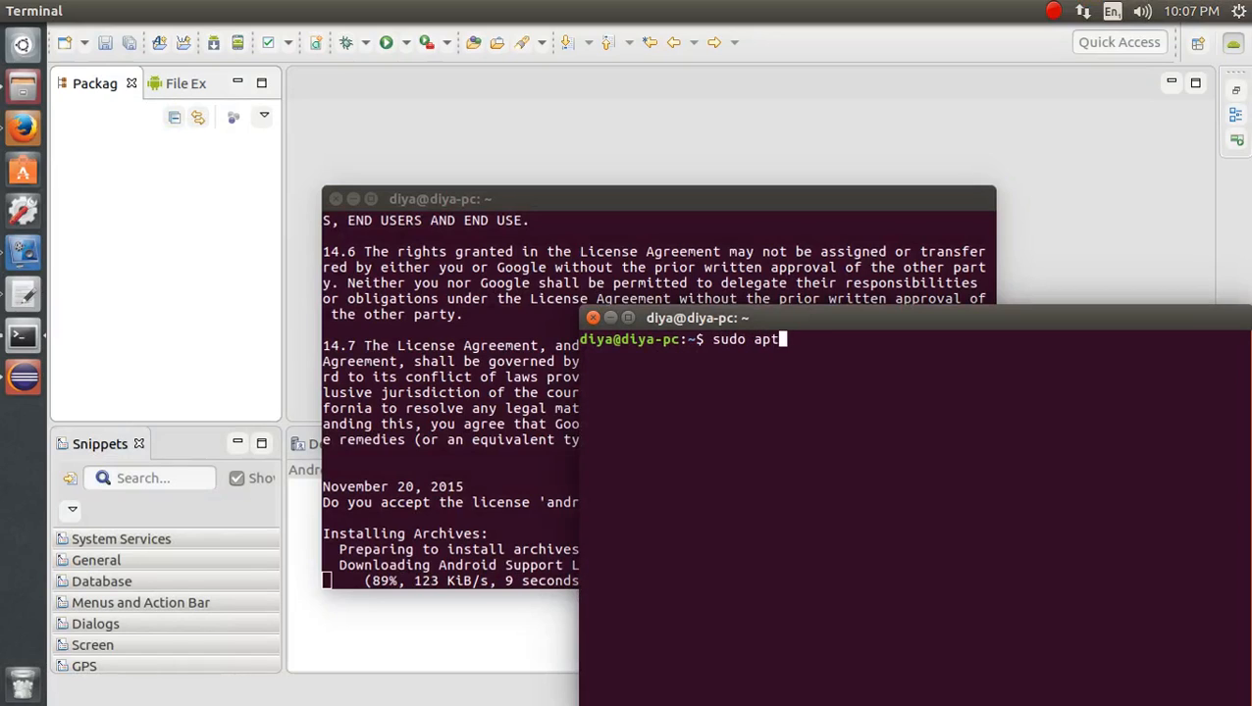
{"action": "type", "text": "-get install "}
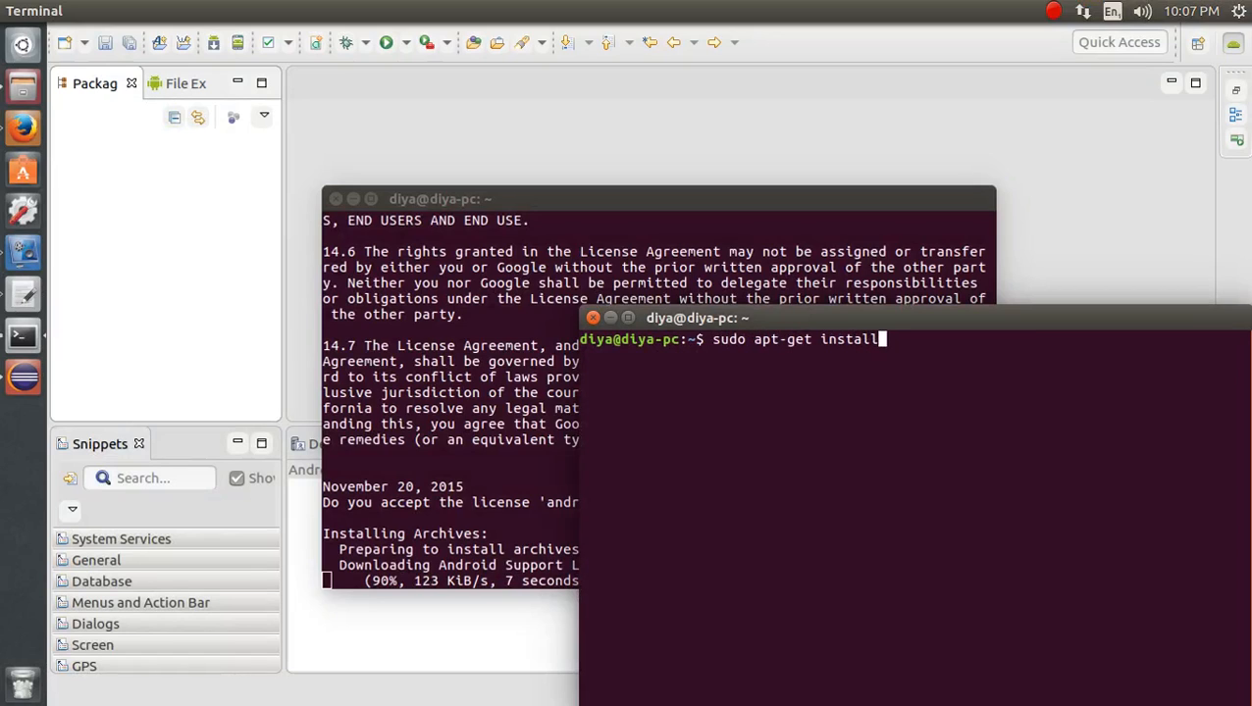
{"action": "type", "text": "mesa-utils"}
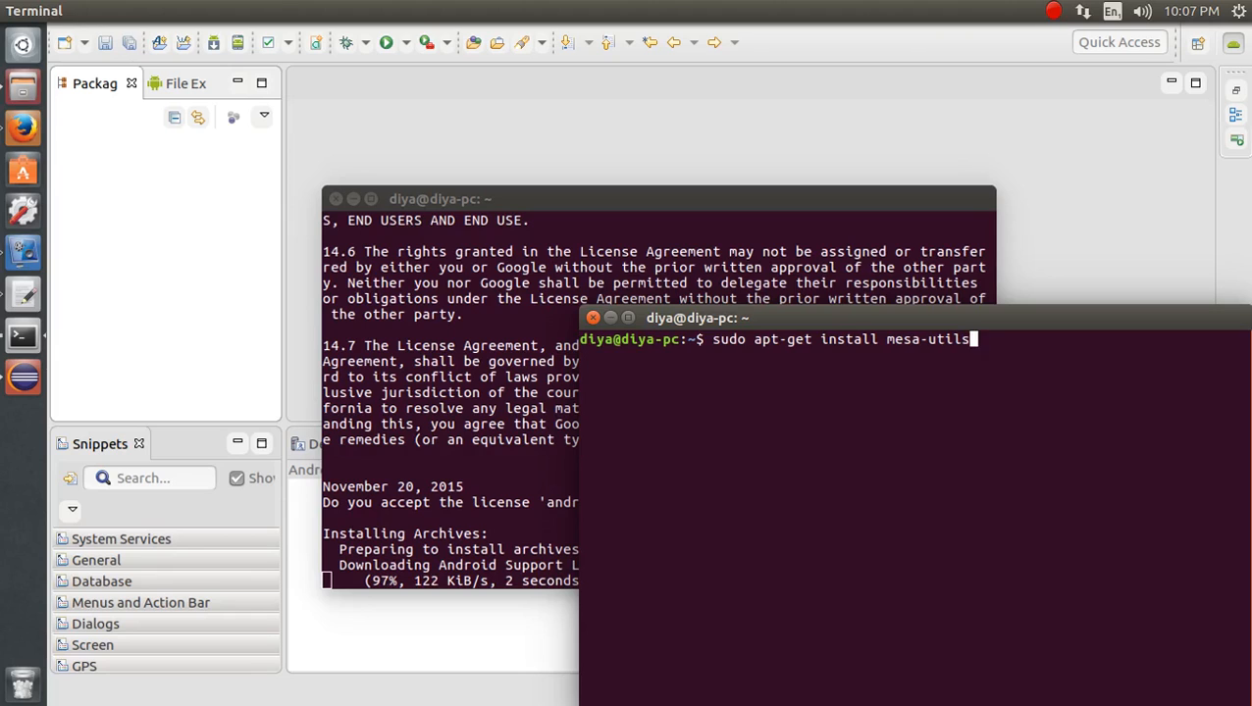
{"action": "key", "text": "Return"}
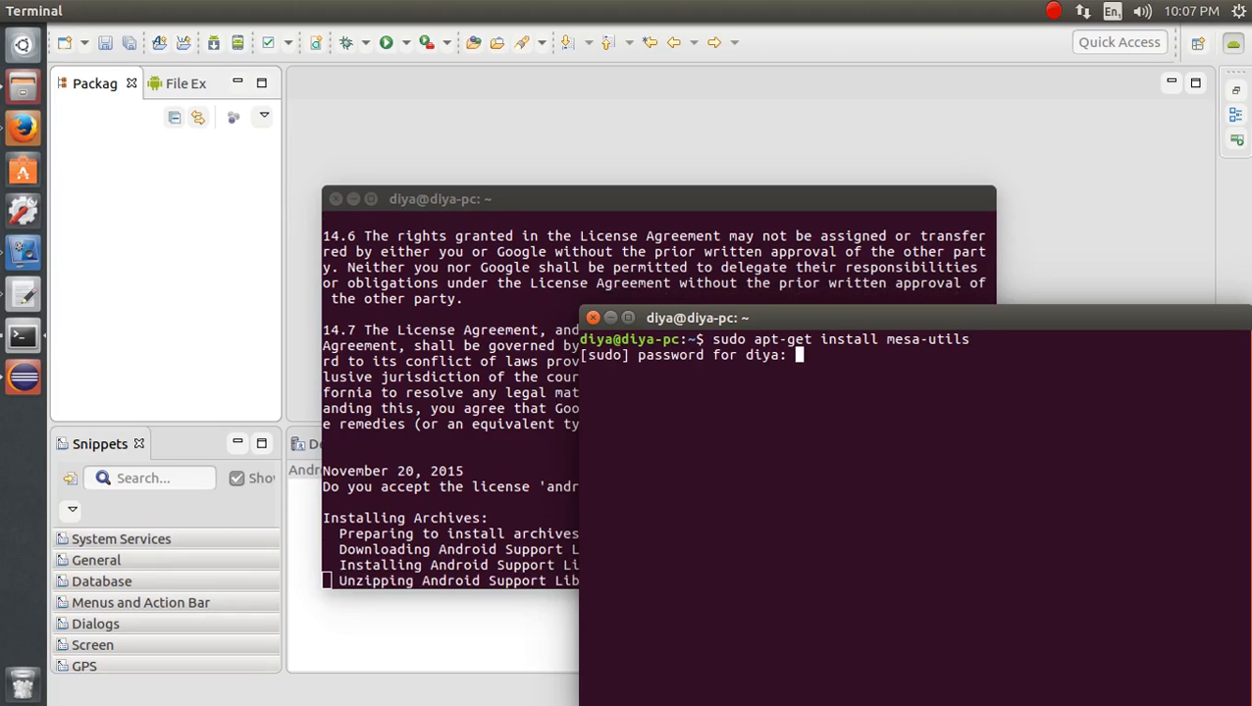
{"action": "key", "text": "Return"}
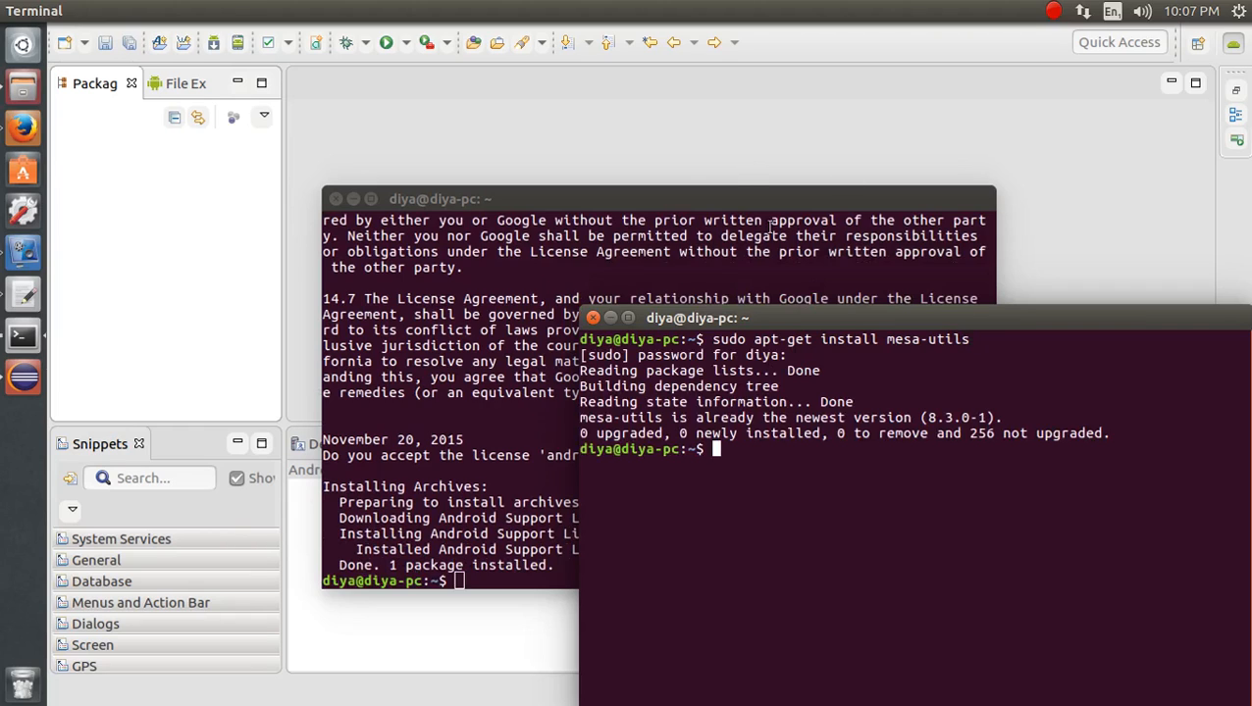
- Check the mesa-utils version status in the output, and close the second Terminal session with exit
{"action": "left_click_drag", "start_coordinate": [696, 418], "coordinate": [764, 420]}
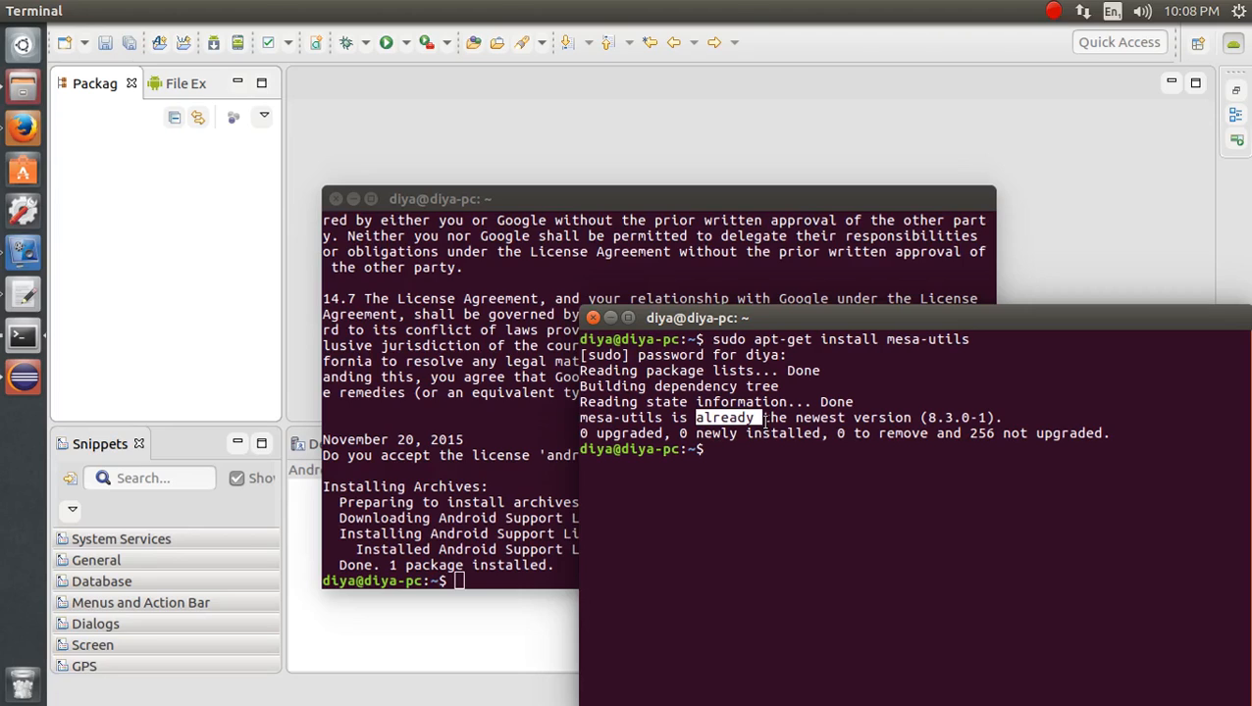
{"action": "double_click", "coordinate": [816, 418]}
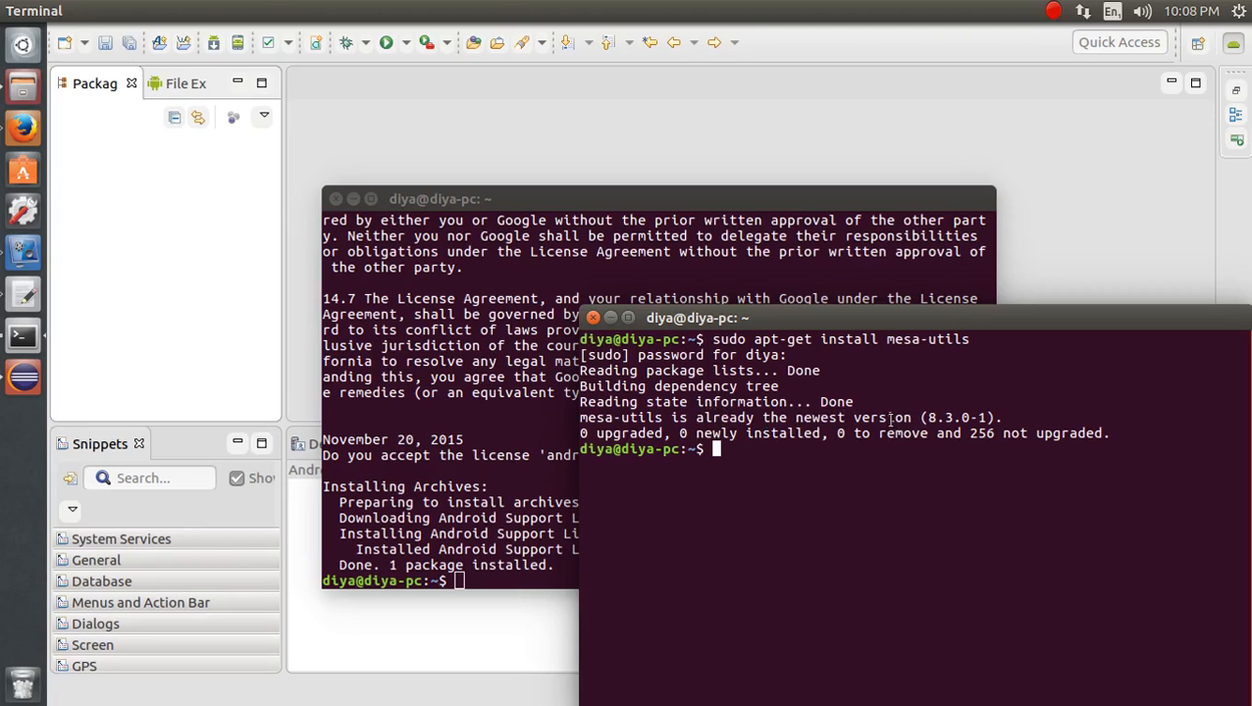
{"action": "double_click", "coordinate": [887, 418]}
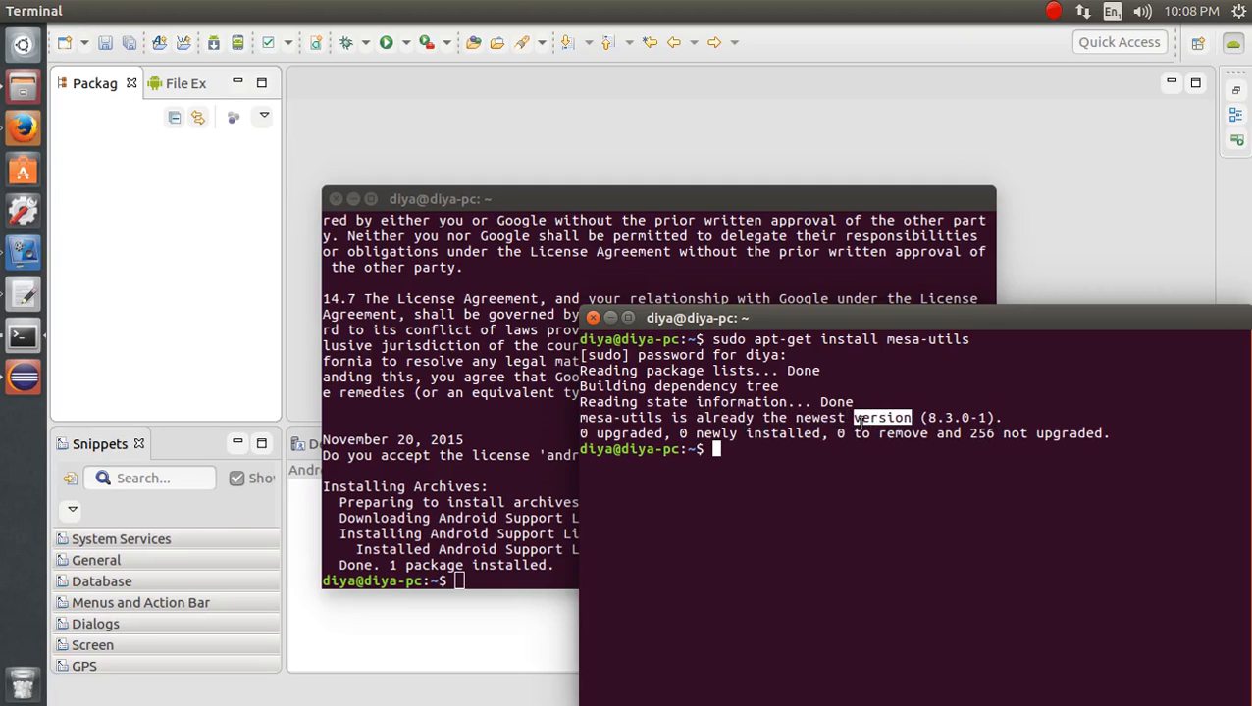
{"action": "type", "text": "exit"}
{"action": "key", "text": "Return"}
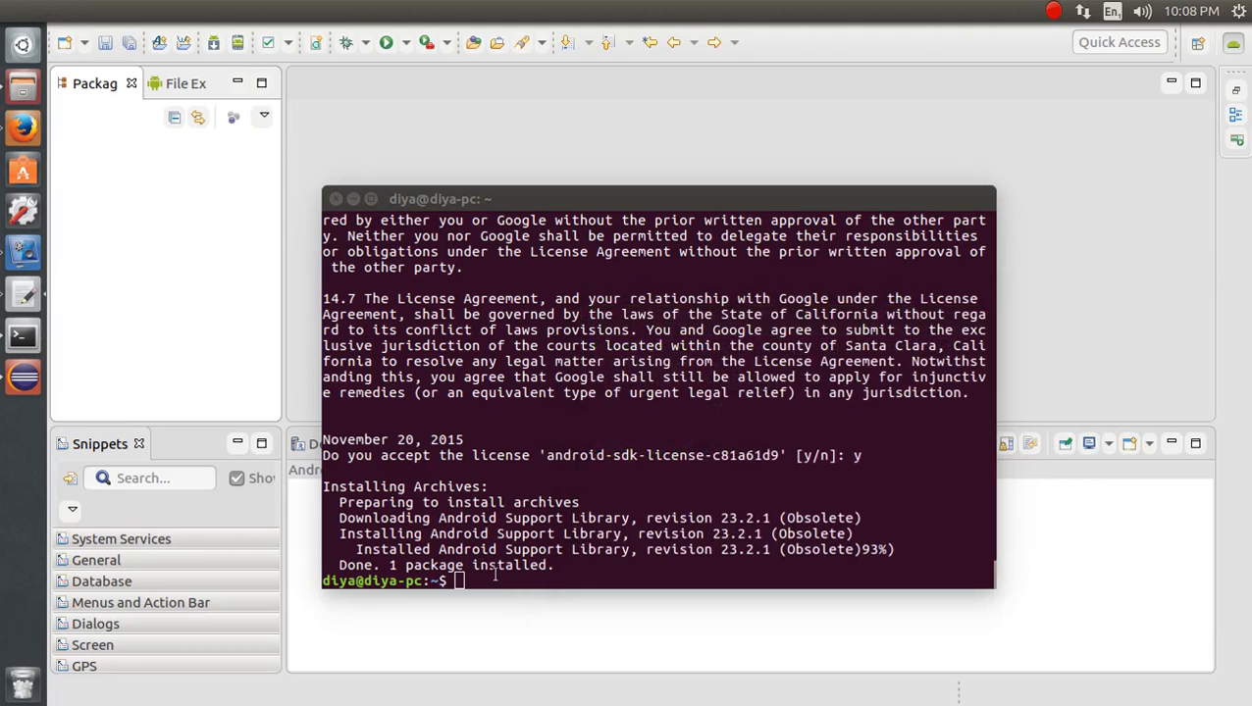
- Review the Android Support Library installation output in the remaining Terminal window
{"action": "left_click_drag", "start_coordinate": [563, 572], "coordinate": [324, 503]}
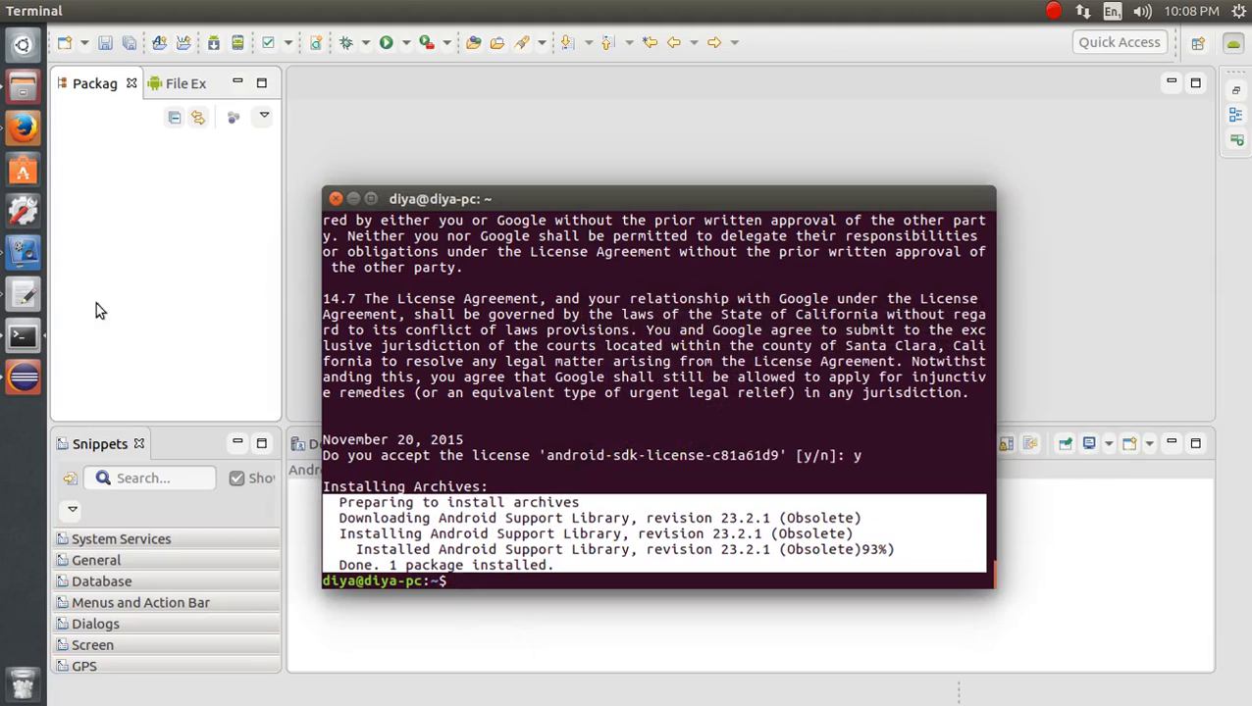
{"action": "left_click", "coordinate": [470, 534]}
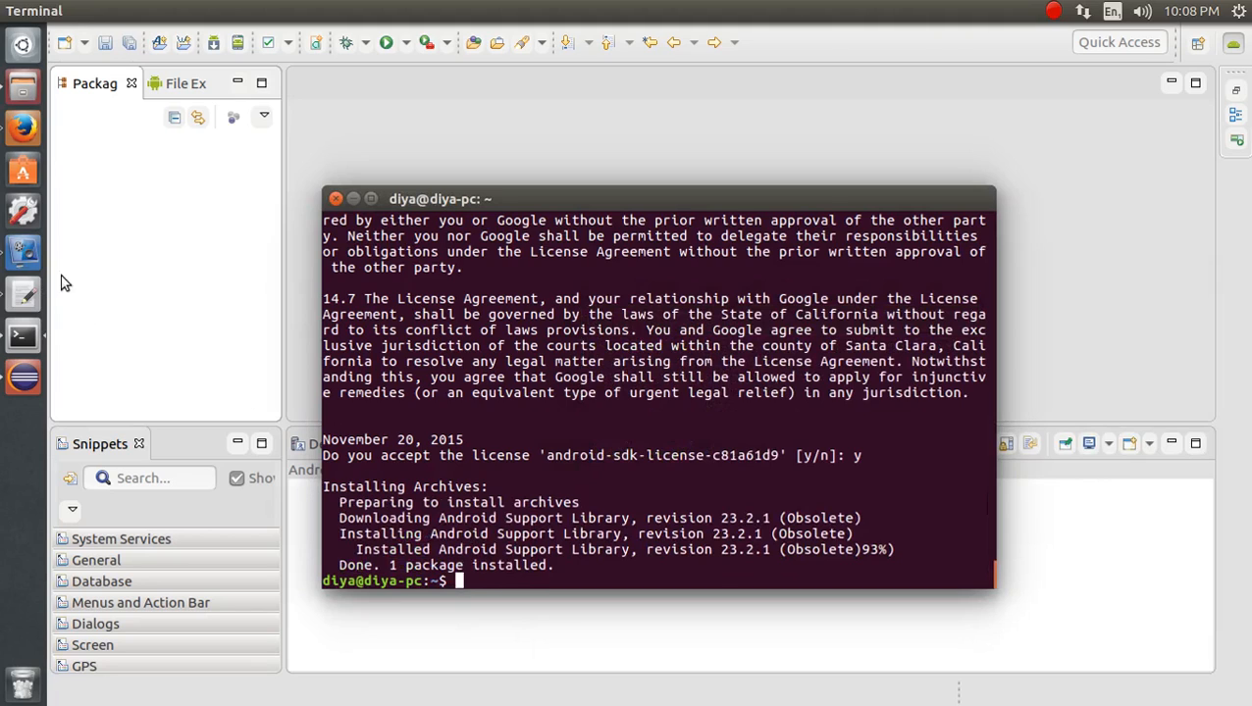
- Switch to Eclipse and start a new Android Application Project from the Package Explorer
{"action": "left_click", "coordinate": [115, 182]}
{"action": "right_click", "coordinate": [116, 177]}
{"action": "mouse_move", "coordinate": [126, 188]}
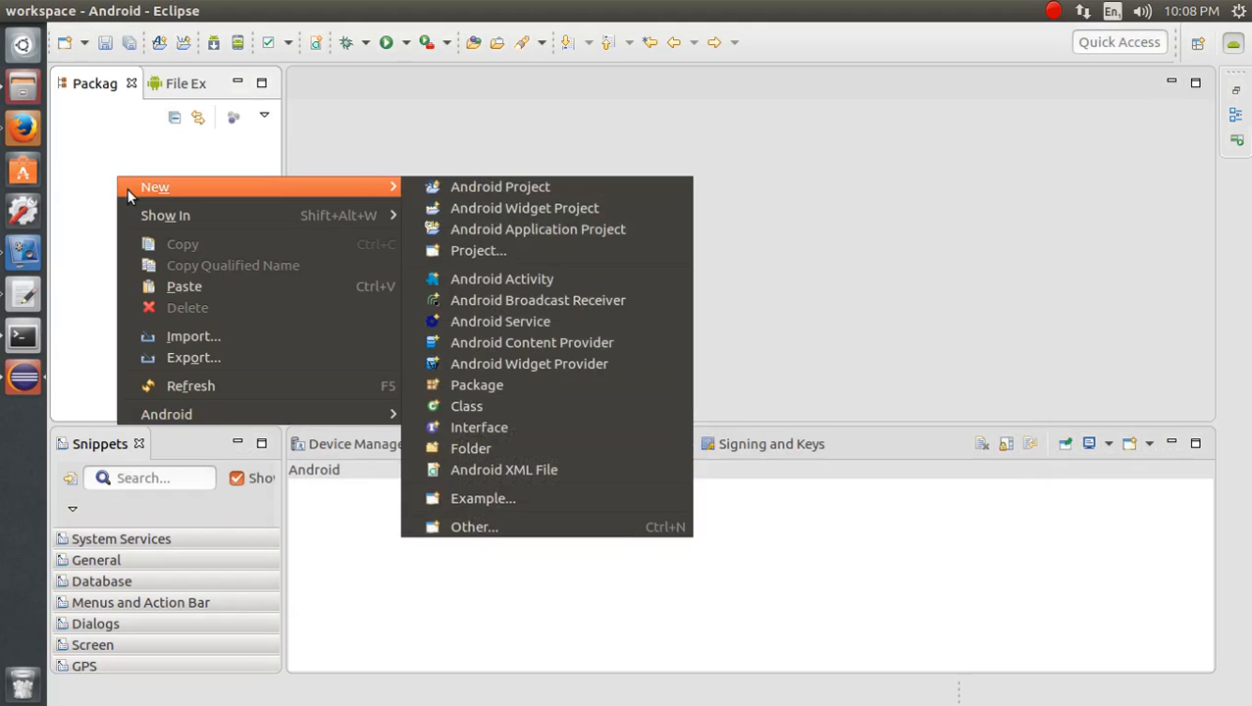
{"action": "left_click", "coordinate": [531, 228]}
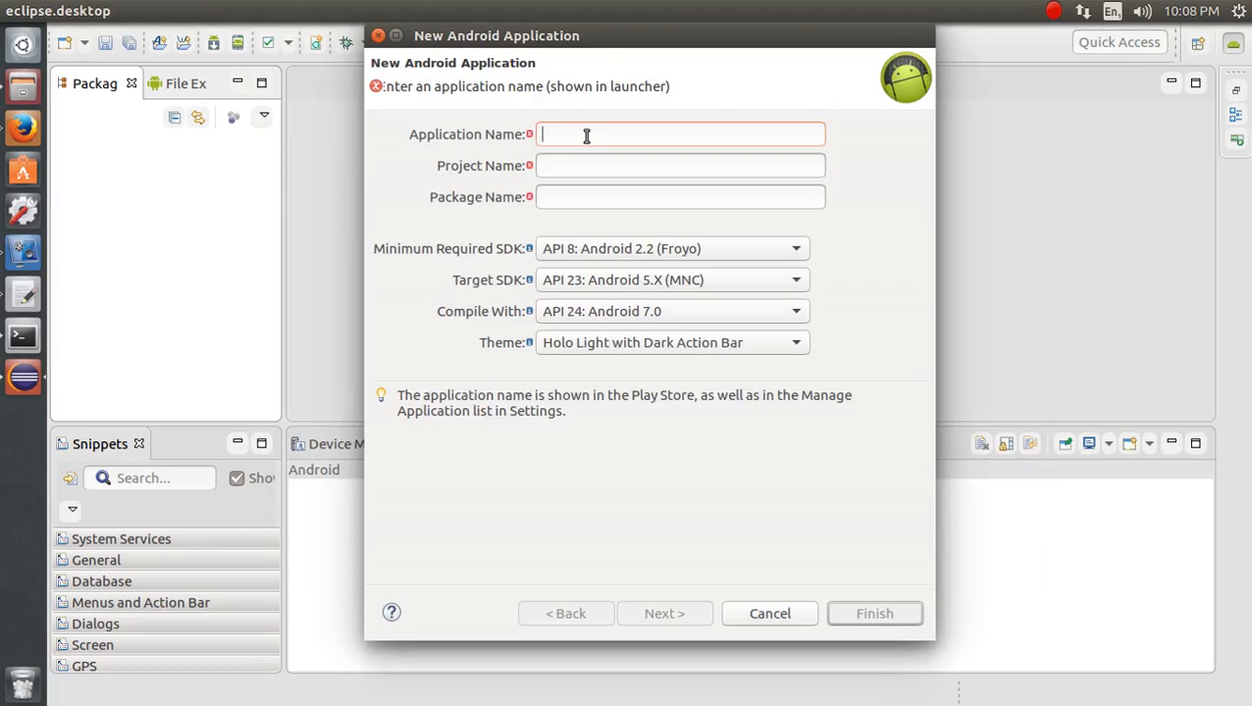
{"action": "type", "text": "TestingApplica"}
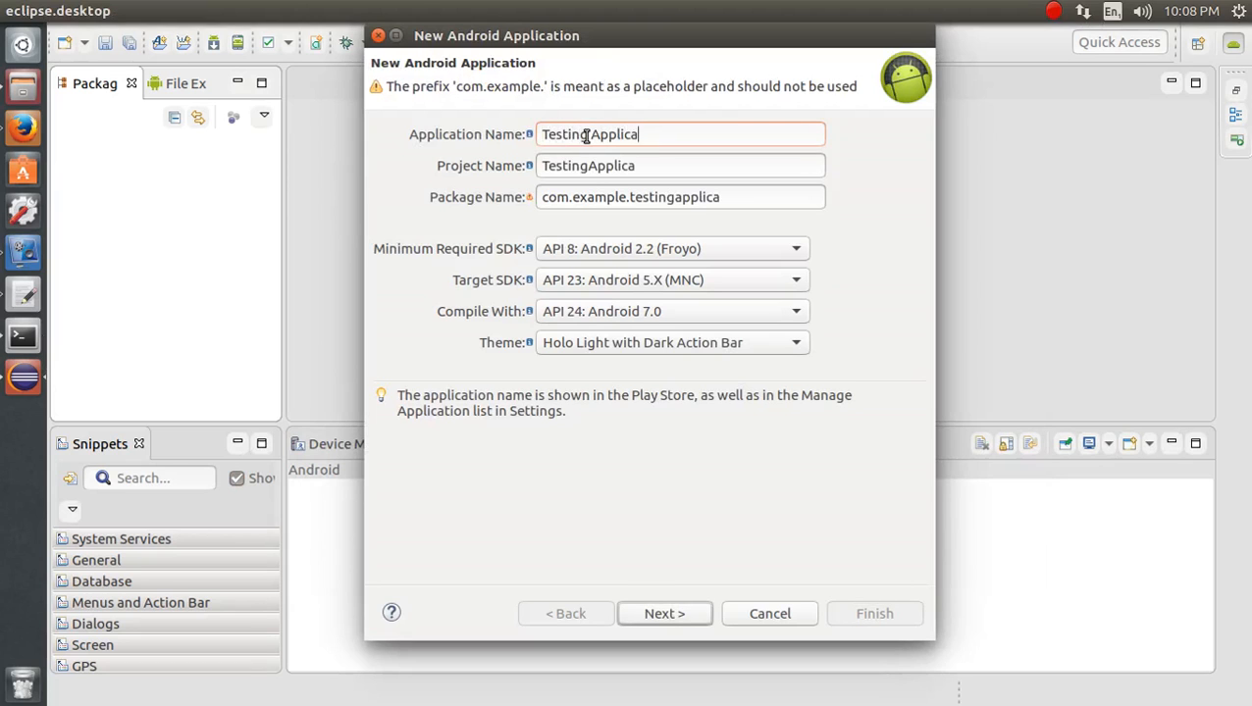
{"action": "type", "text": "tion"}
{"action": "left_click", "coordinate": [586, 136]}
{"action": "left_click", "coordinate": [811, 616]}
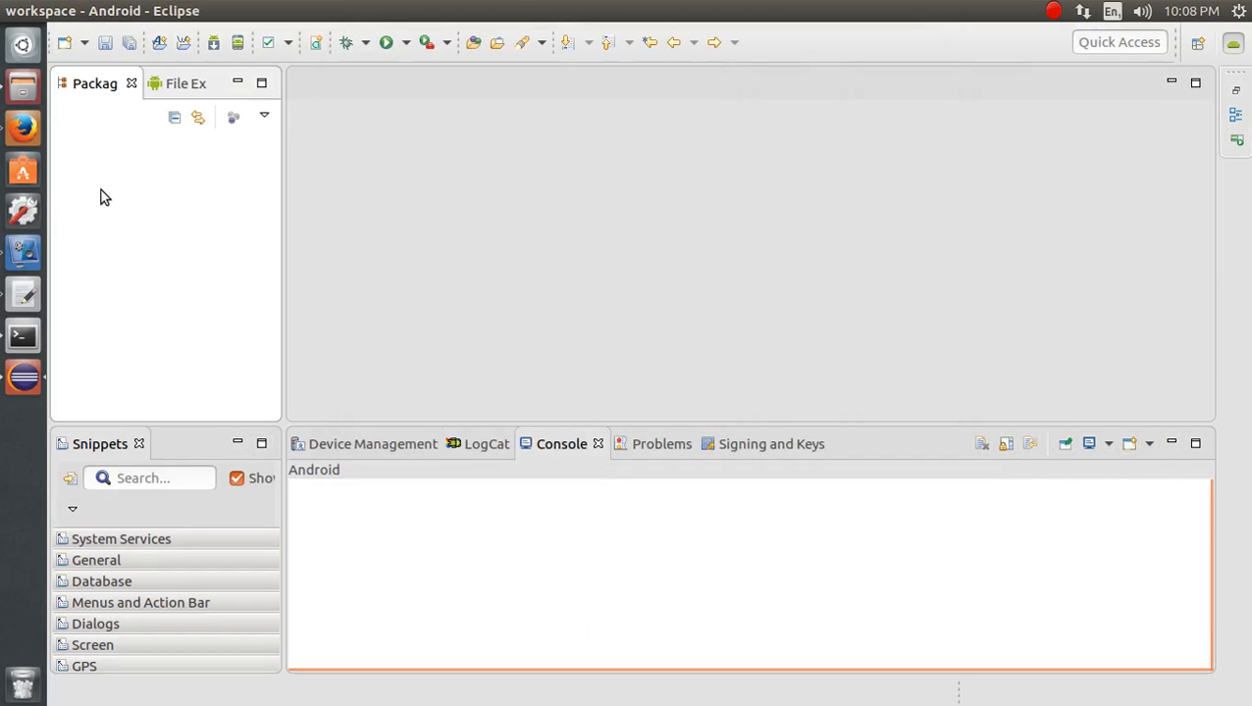
- Start a new Android Application Project from the Package Explorer and name the application Testing Application
{"action": "right_click", "coordinate": [102, 192]}
{"action": "mouse_move", "coordinate": [142, 202]}
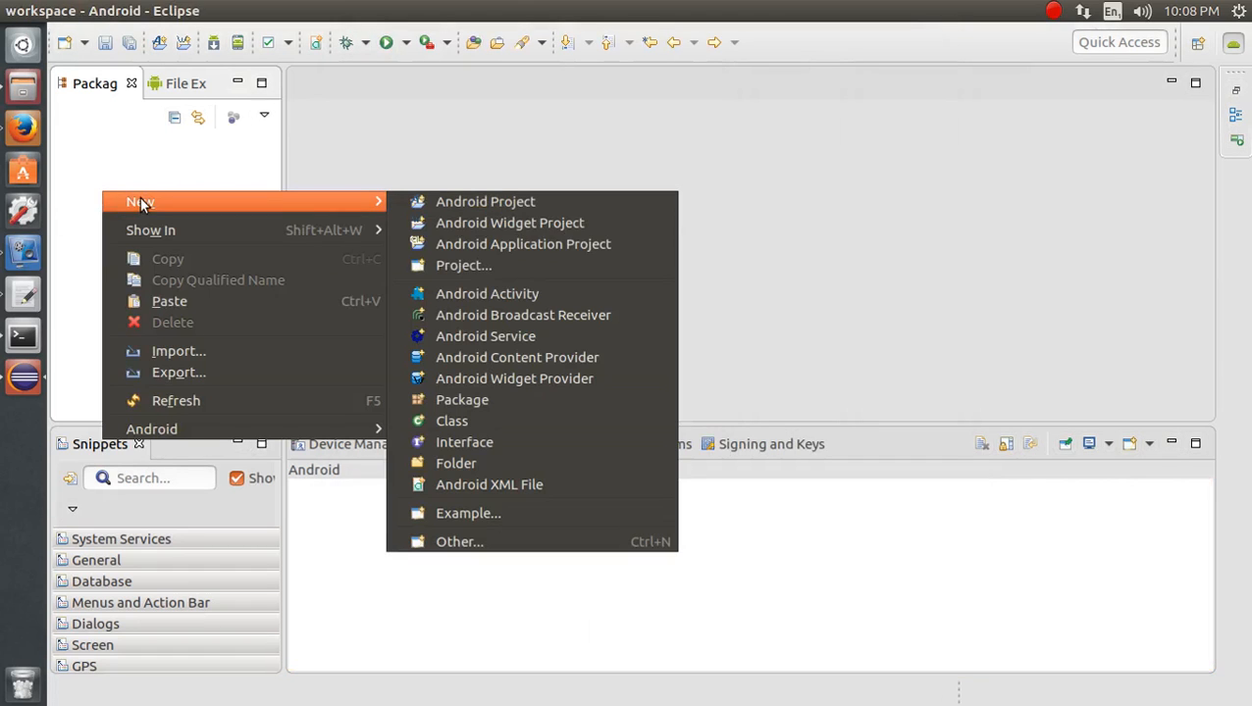
{"action": "left_click", "coordinate": [616, 251]}
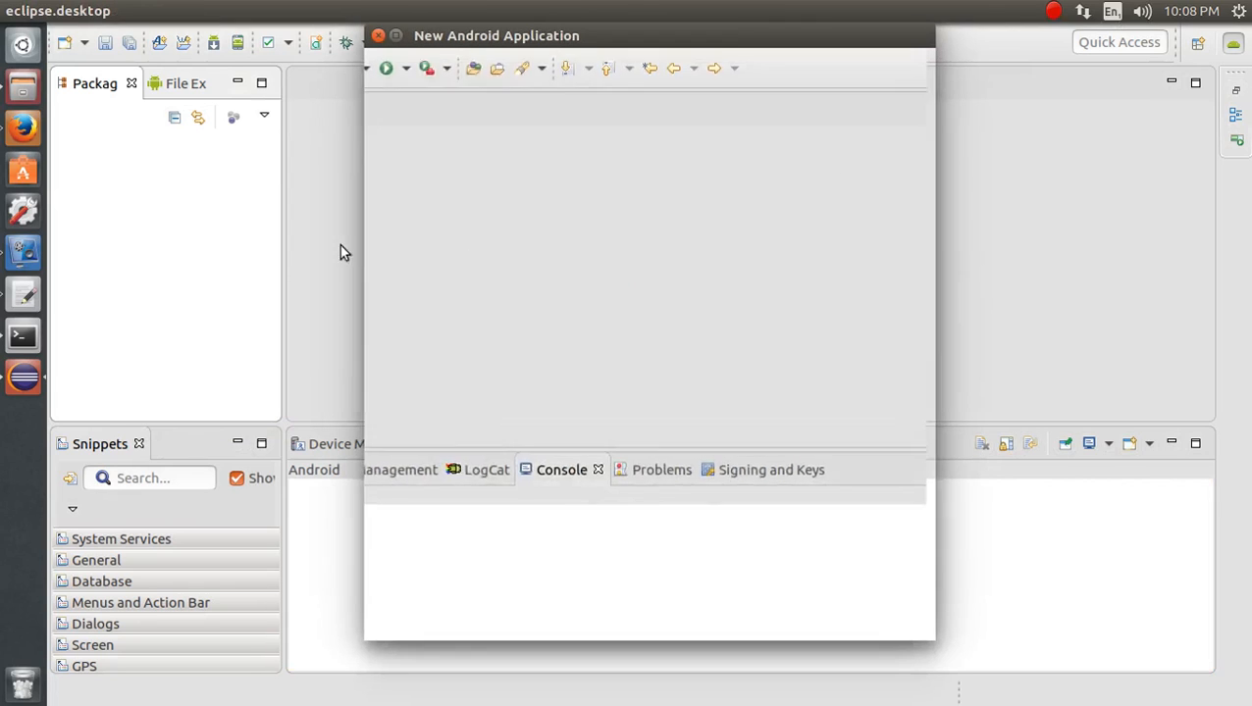
{"action": "type", "text": "Test"}
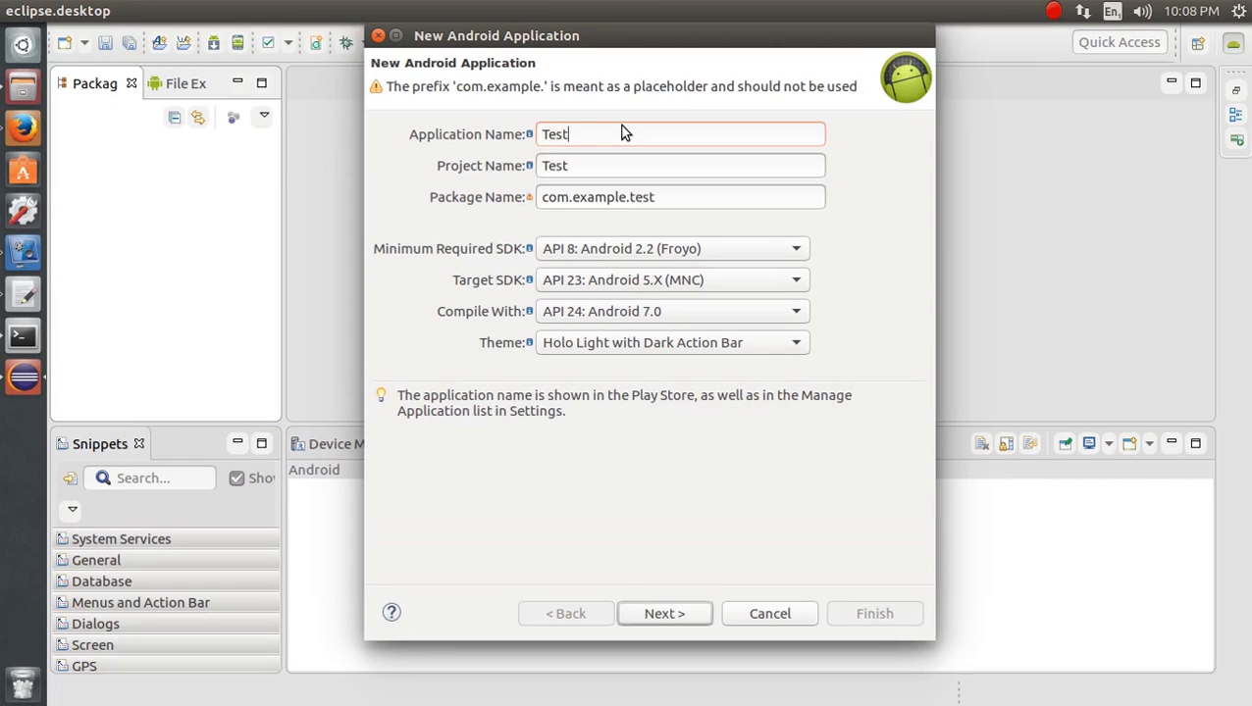
{"action": "type", "text": "ing Application"}
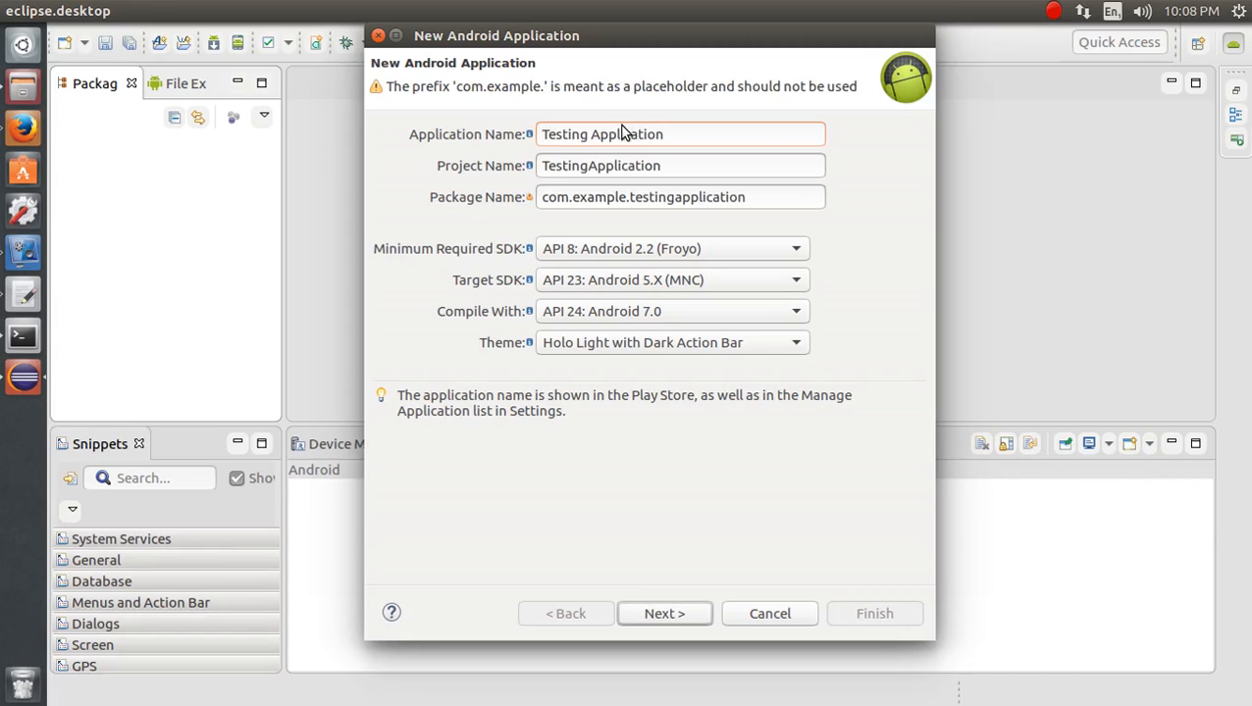
- Set the minimum, target and compile SDK to API 16: Android 4.1 (Jelly Bean), and the theme to None
{"action": "left_click", "coordinate": [650, 253]}
{"action": "left_click", "coordinate": [613, 522]}
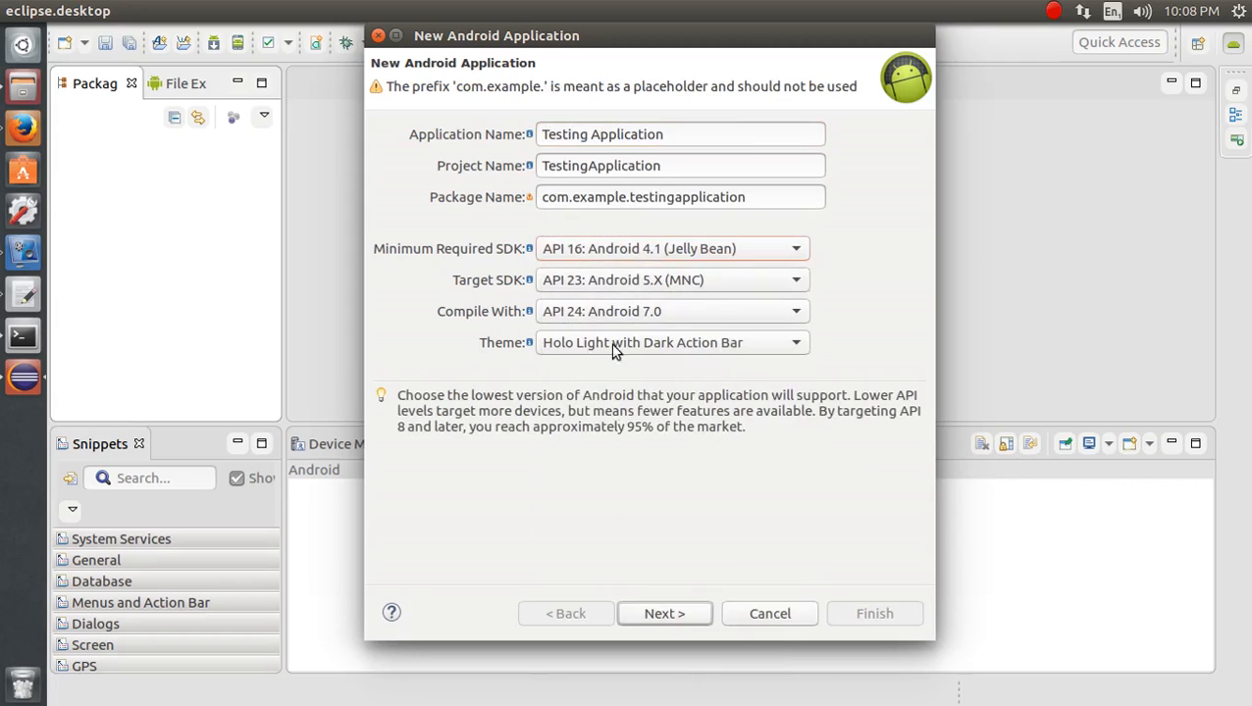
{"action": "left_click", "coordinate": [631, 280]}
{"action": "left_click", "coordinate": [614, 535]}
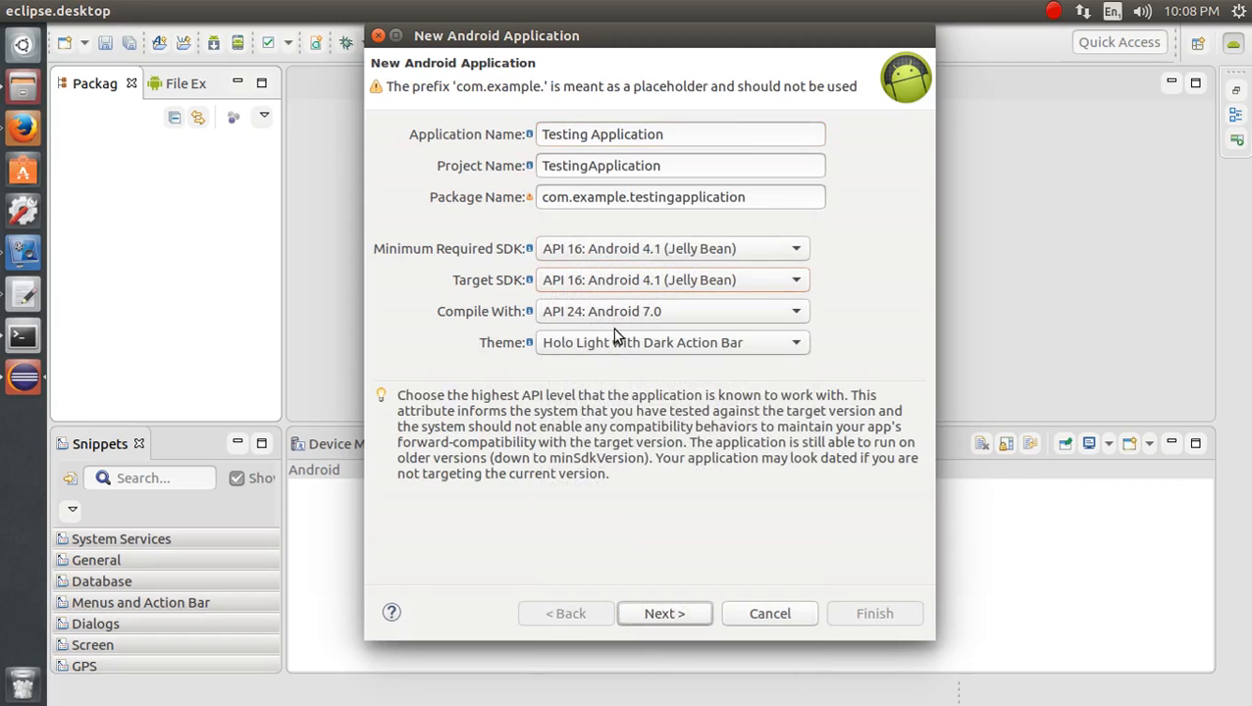
{"action": "left_click", "coordinate": [615, 313]}
{"action": "left_click", "coordinate": [609, 351]}
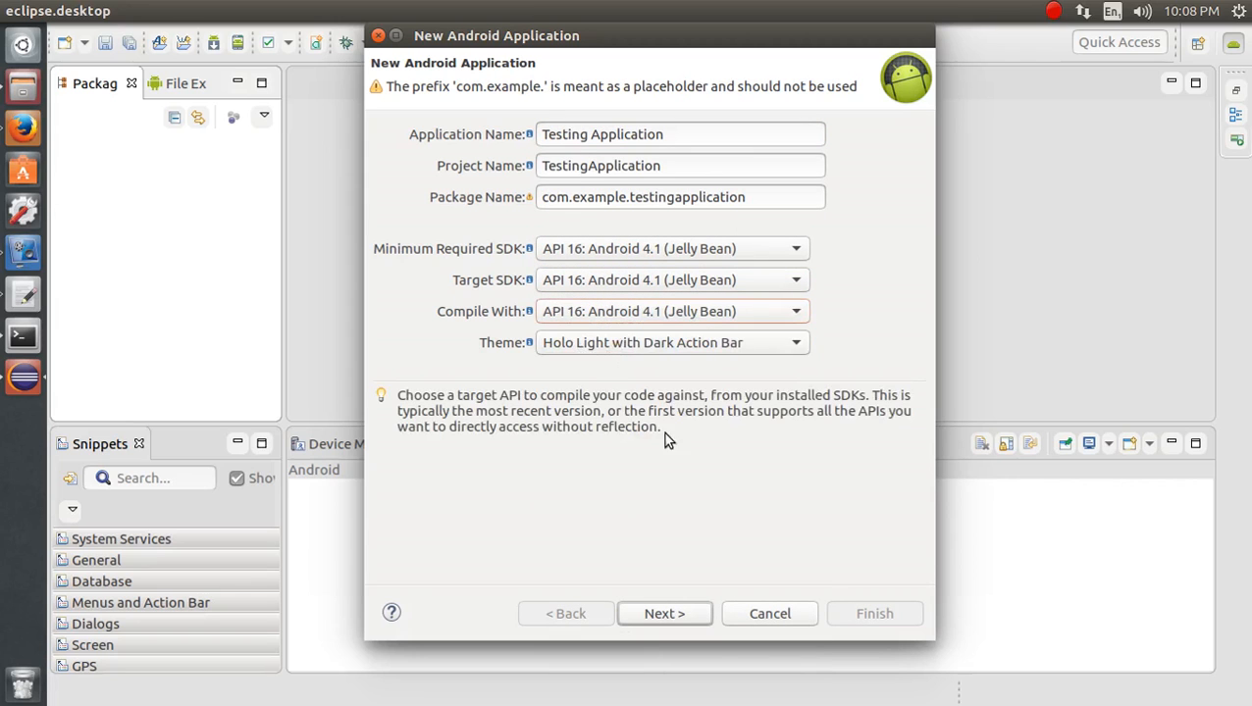
{"action": "left_click", "coordinate": [629, 343]}
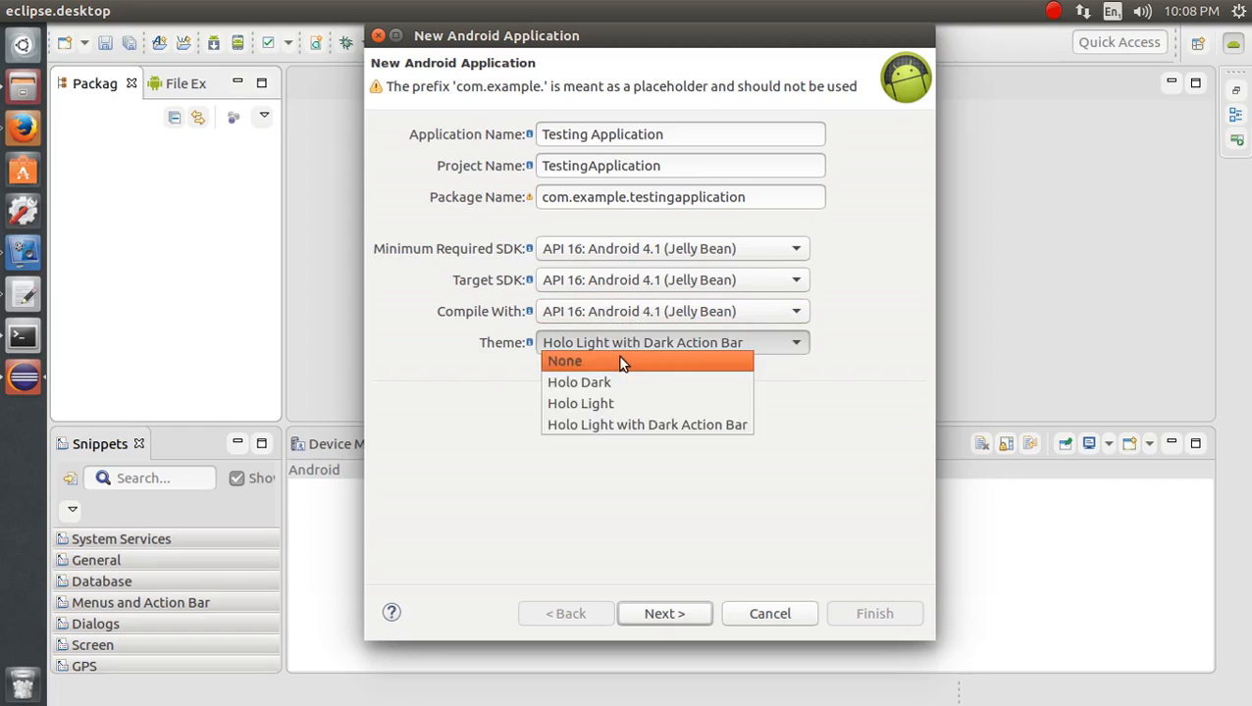
{"action": "left_click", "coordinate": [619, 363]}
- Create the project with the default launcher icon and a Blank Activity named MainActivity with layout activity_main
{"action": "left_click", "coordinate": [685, 613]}
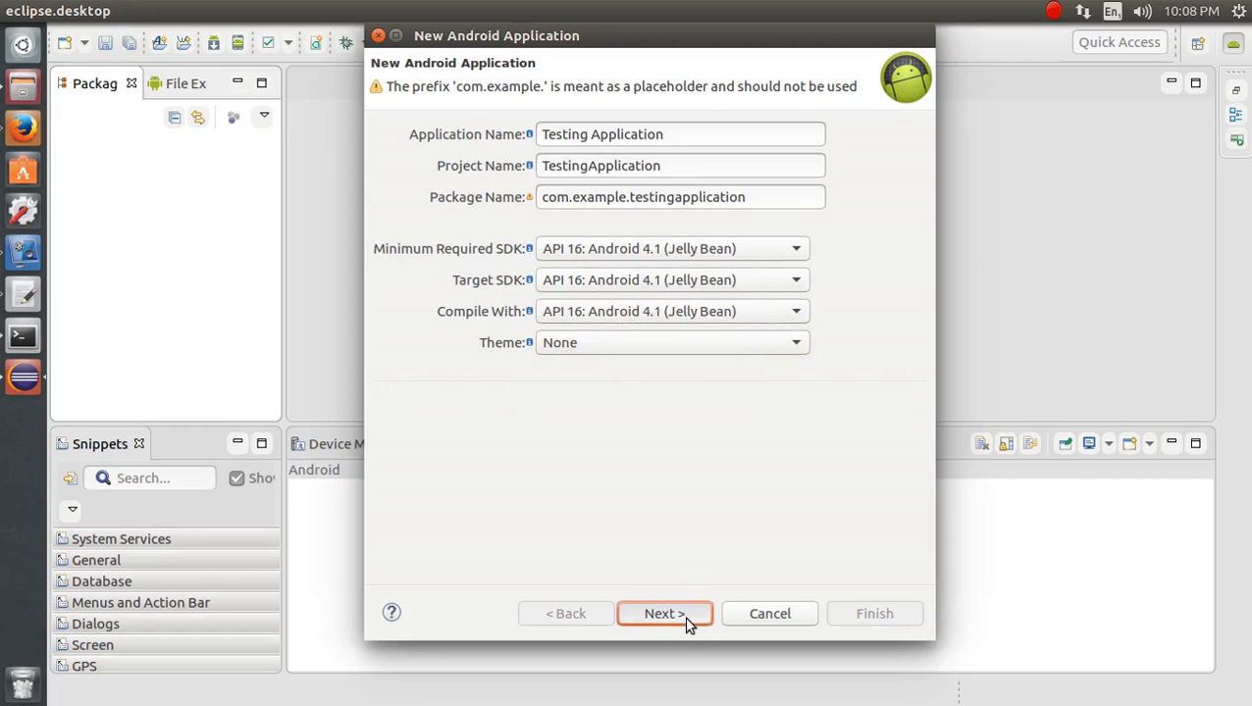
{"action": "left_click", "coordinate": [663, 620]}
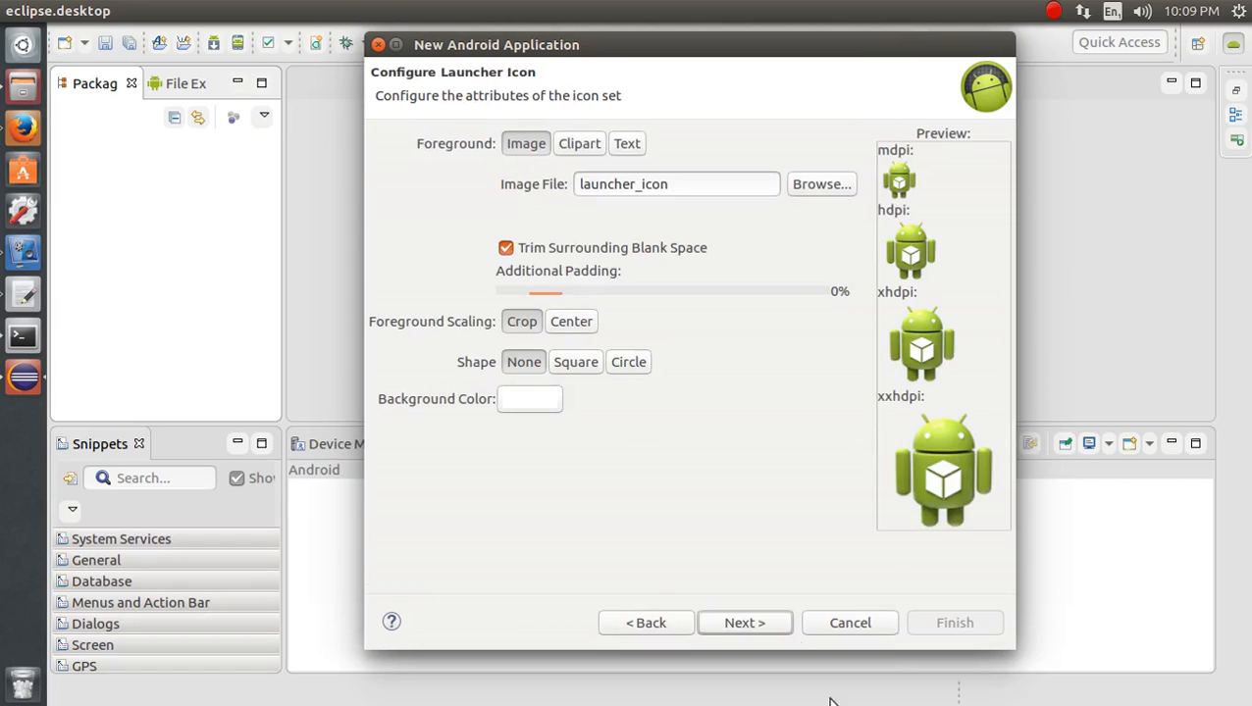
{"action": "left_click", "coordinate": [744, 623]}
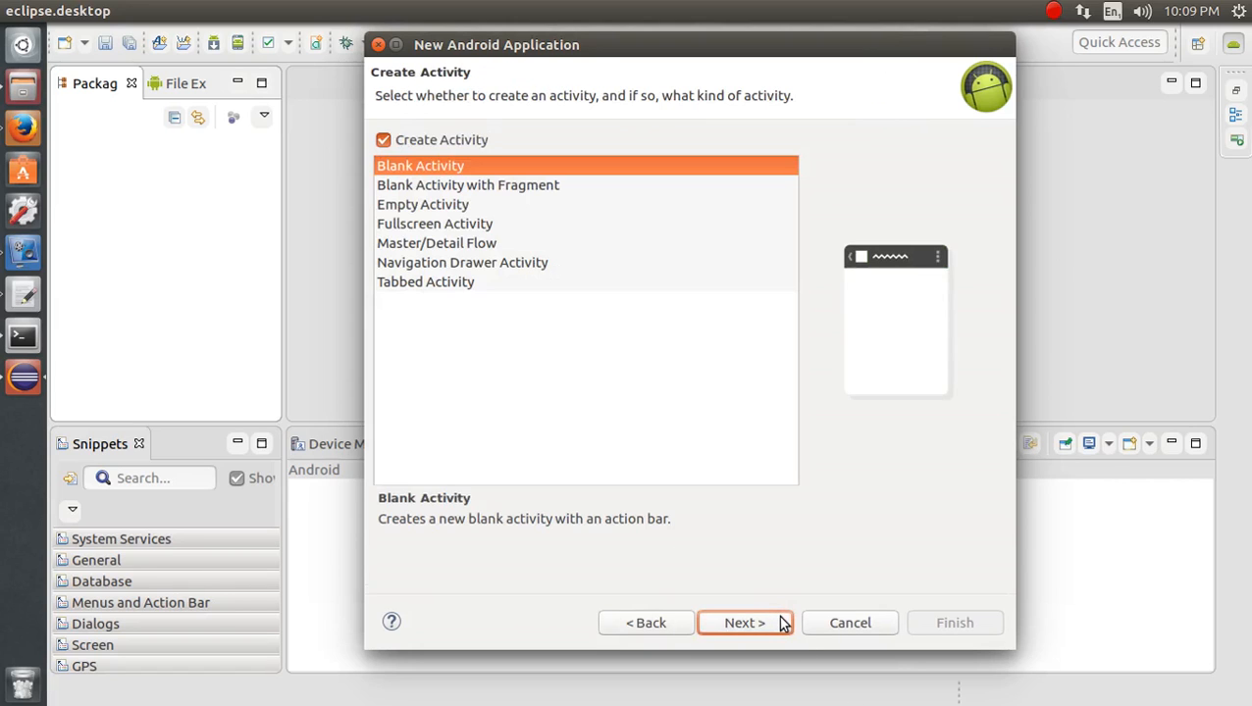
{"action": "left_click", "coordinate": [782, 623]}
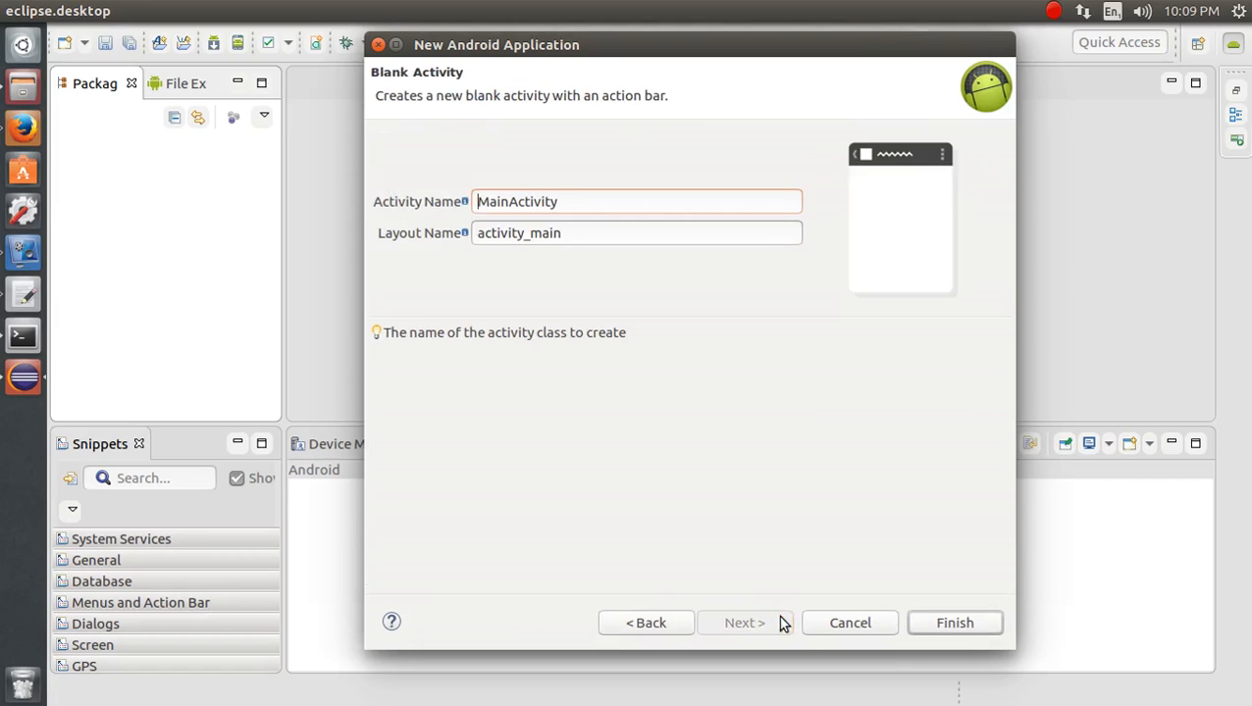
{"action": "left_click", "coordinate": [942, 626]}
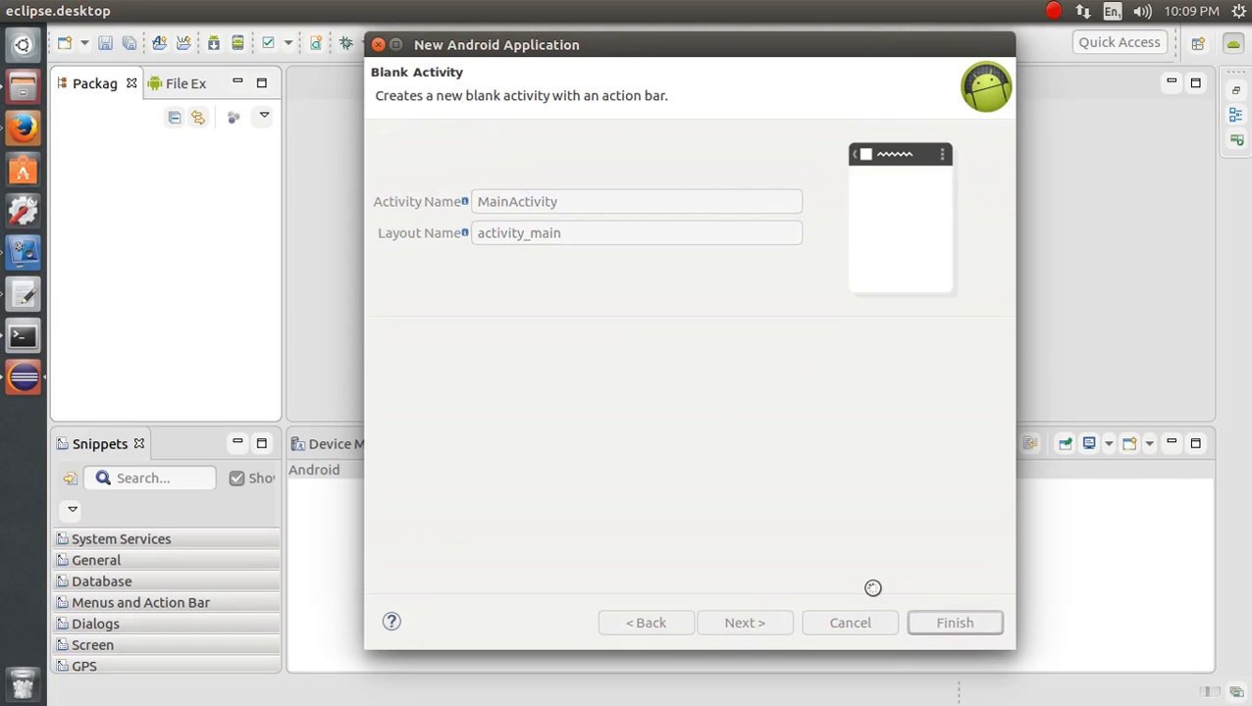
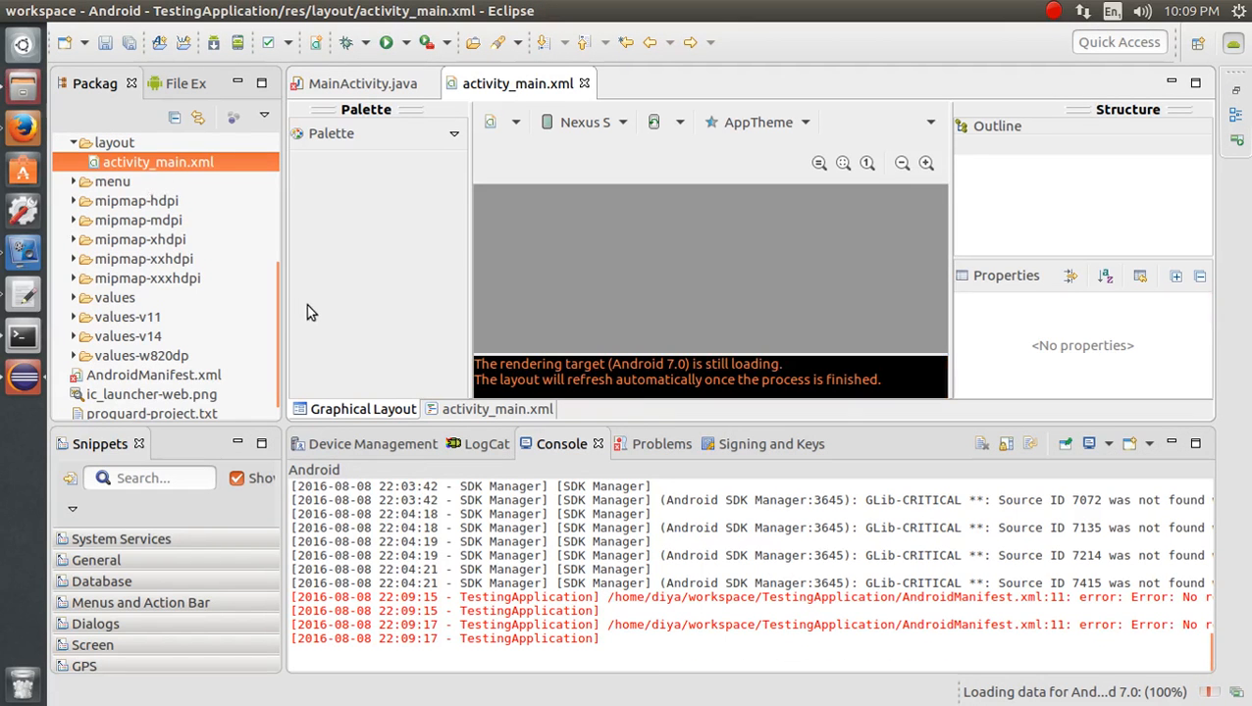
- Check the AndroidManifest.xml error in the Console, and set the activity_main.xml layout preview to API 16: Android 4.1.2
{"action": "mouse_move", "coordinate": [276, 297]}
{"action": "left_mouse_down"}
{"action": "mouse_move", "coordinate": [276, 162]}
{"action": "mouse_move", "coordinate": [277, 313]}
{"action": "left_mouse_up"}
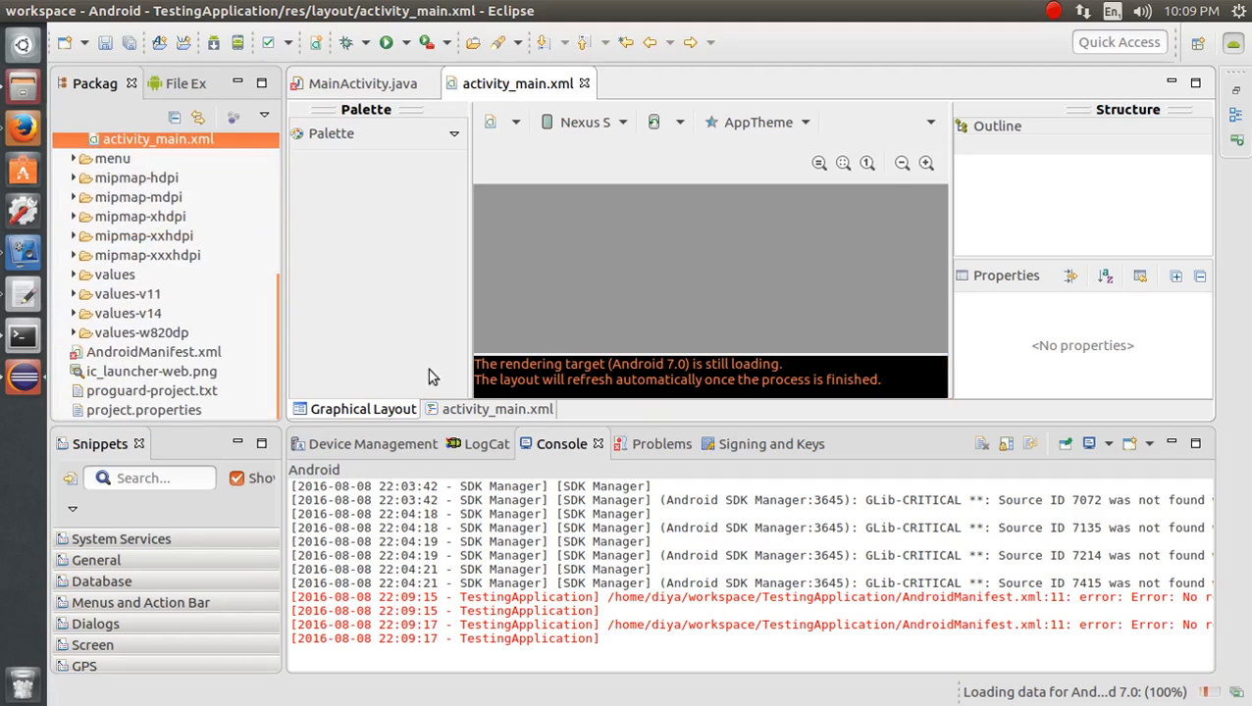
{"action": "left_click_drag", "start_coordinate": [940, 598], "coordinate": [1190, 598]}
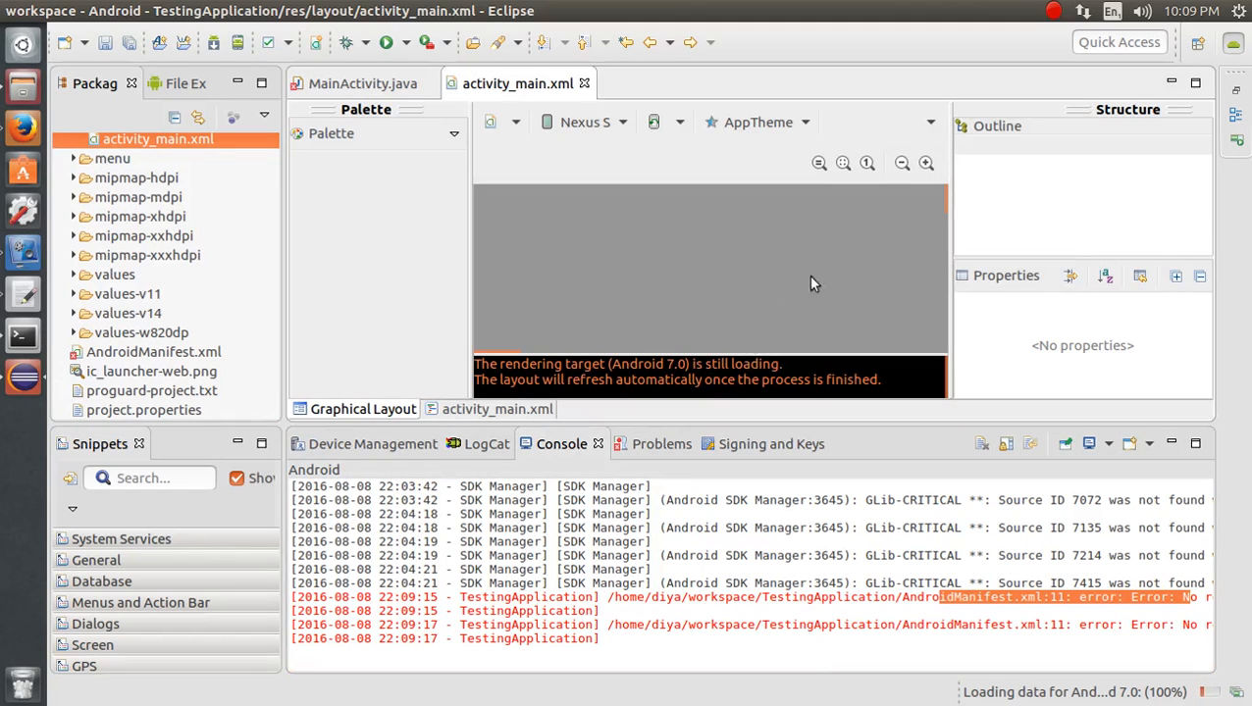
{"action": "left_click", "coordinate": [932, 122]}
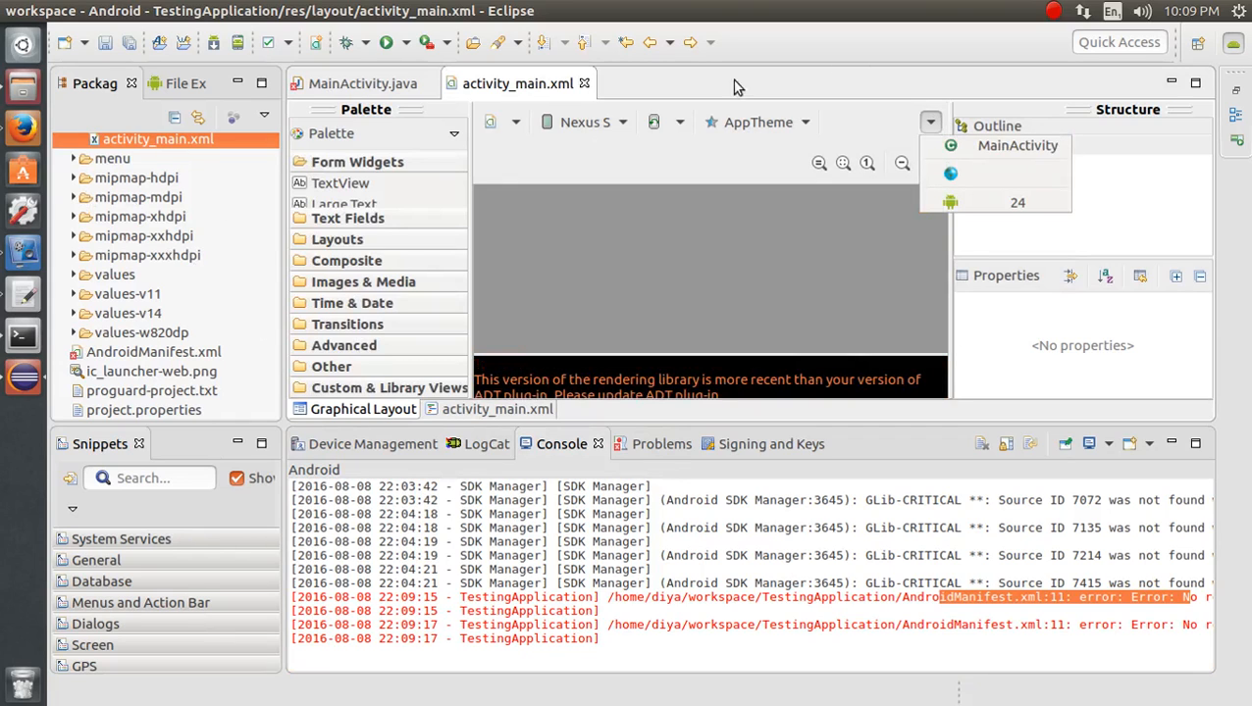
{"action": "left_click", "coordinate": [963, 203]}
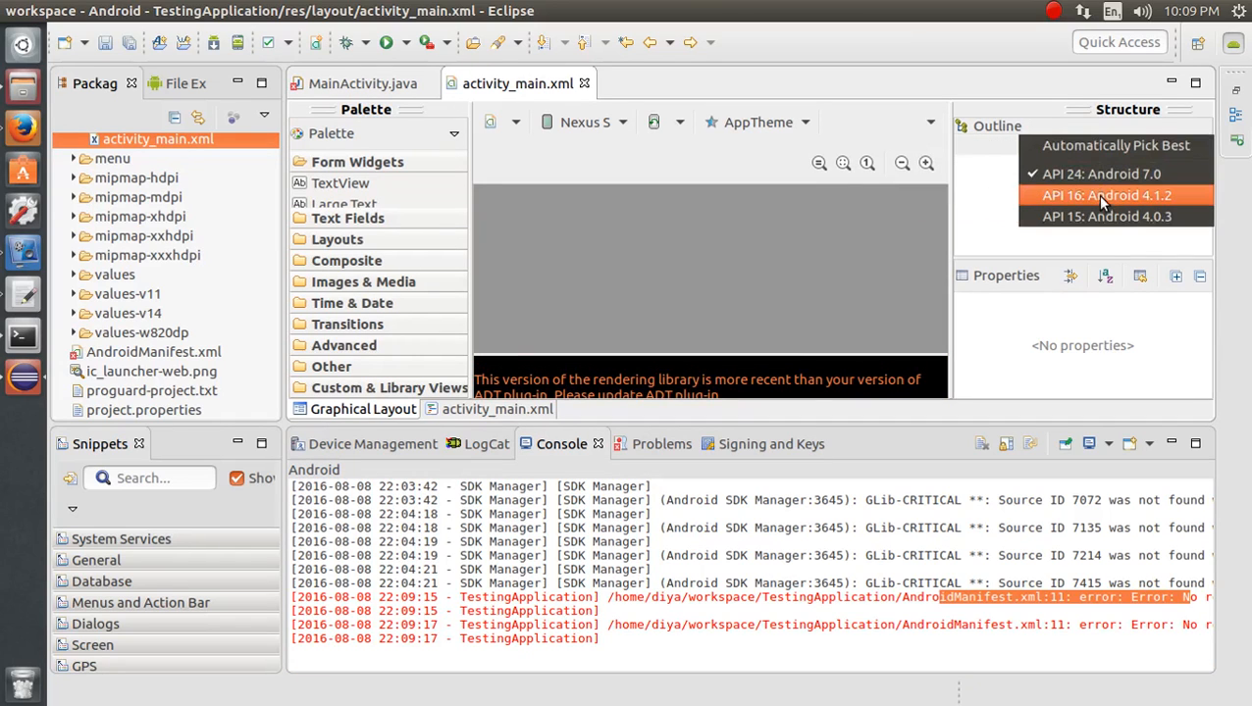
{"action": "left_click", "coordinate": [481, 84]}
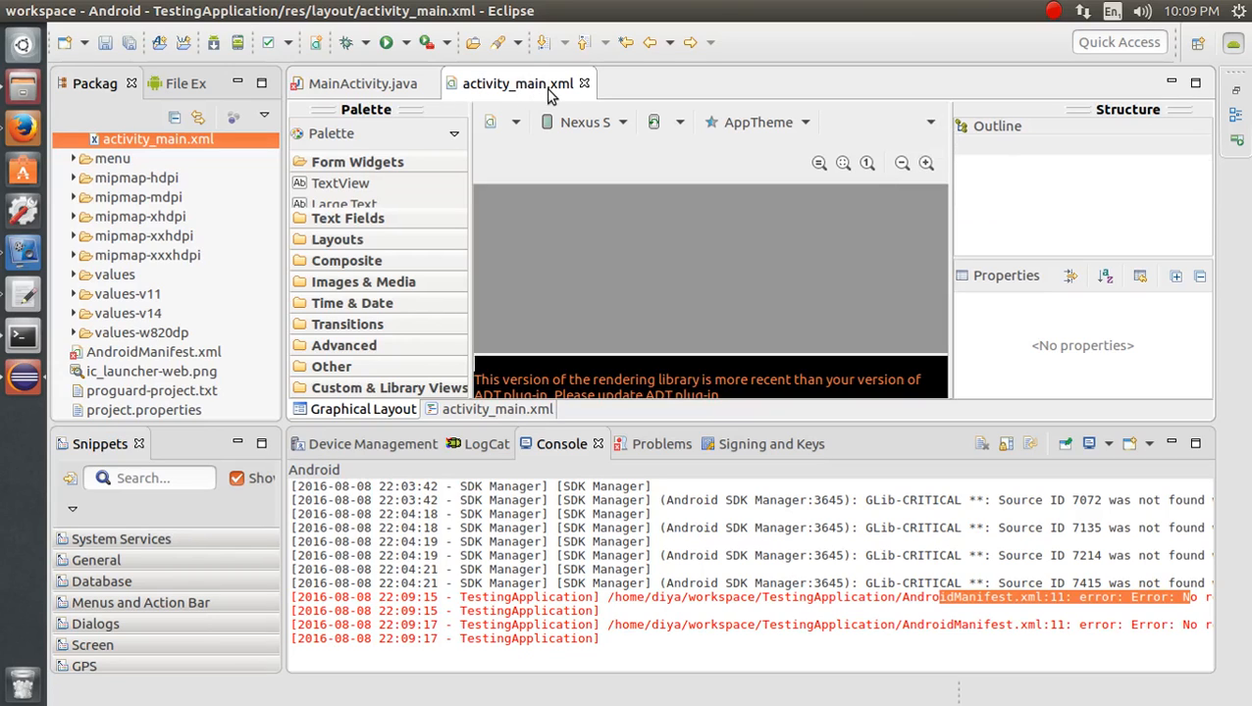
{"action": "left_click", "coordinate": [930, 125]}
{"action": "left_click", "coordinate": [931, 126]}
{"action": "left_click", "coordinate": [931, 126]}
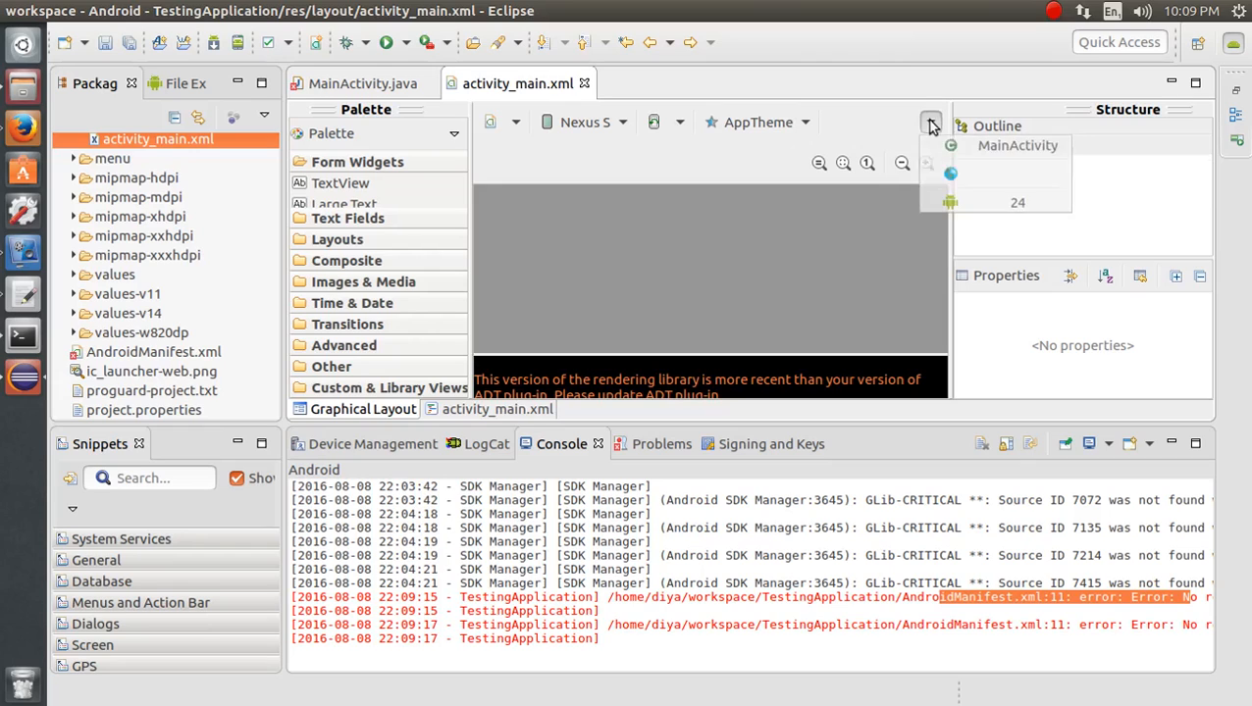
{"action": "left_click", "coordinate": [951, 202]}
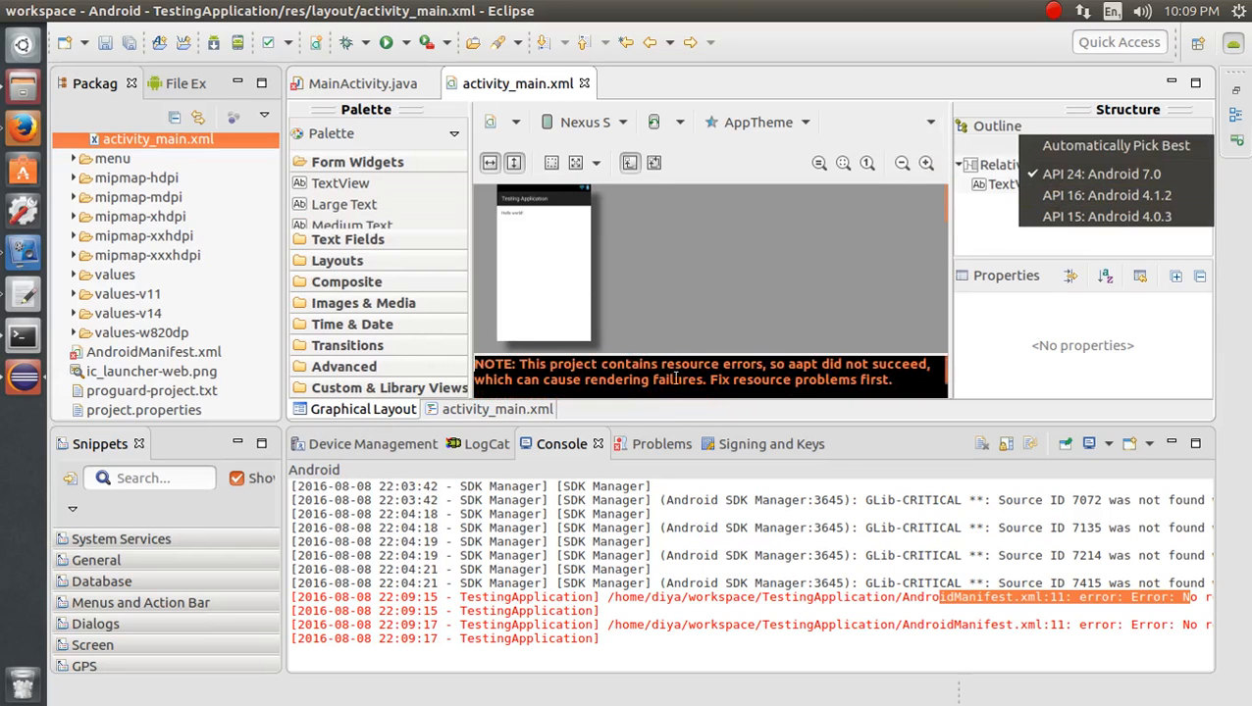
{"action": "left_click", "coordinate": [482, 360]}
{"action": "scroll", "coordinate": [542, 368], "scroll_direction": "down", "scroll_amount": 2}
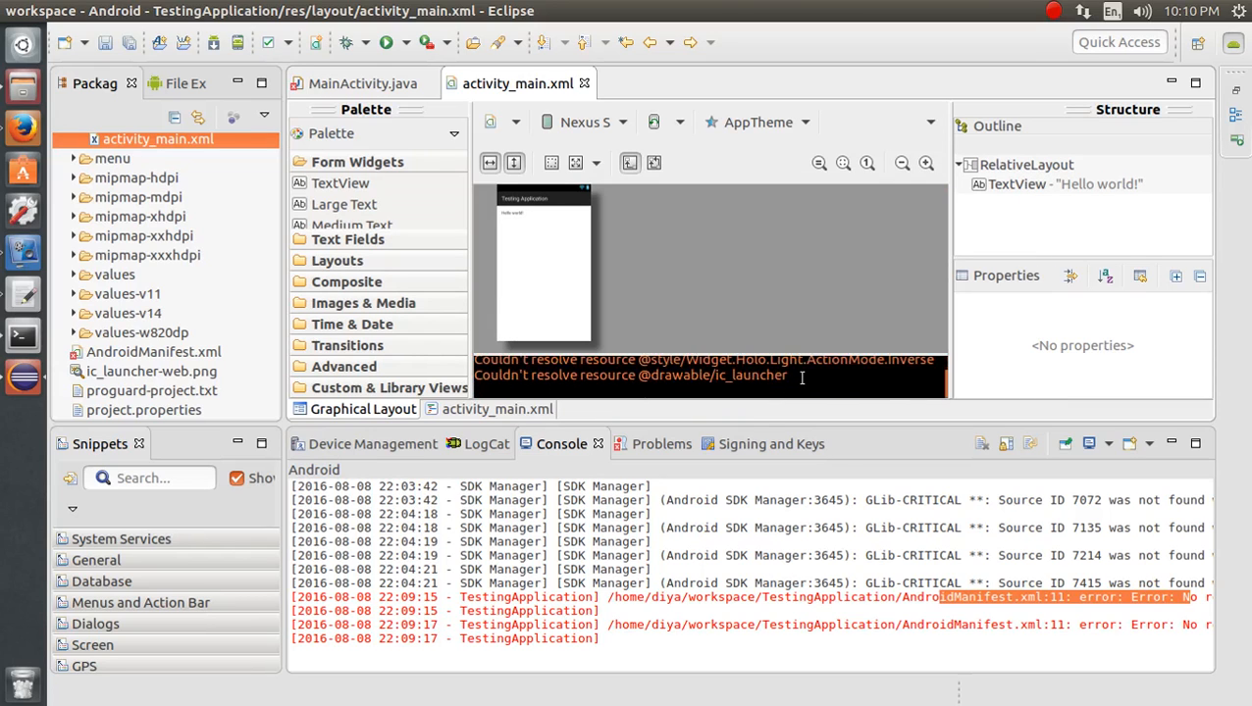
{"action": "left_click_drag", "start_coordinate": [797, 376], "coordinate": [639, 374]}
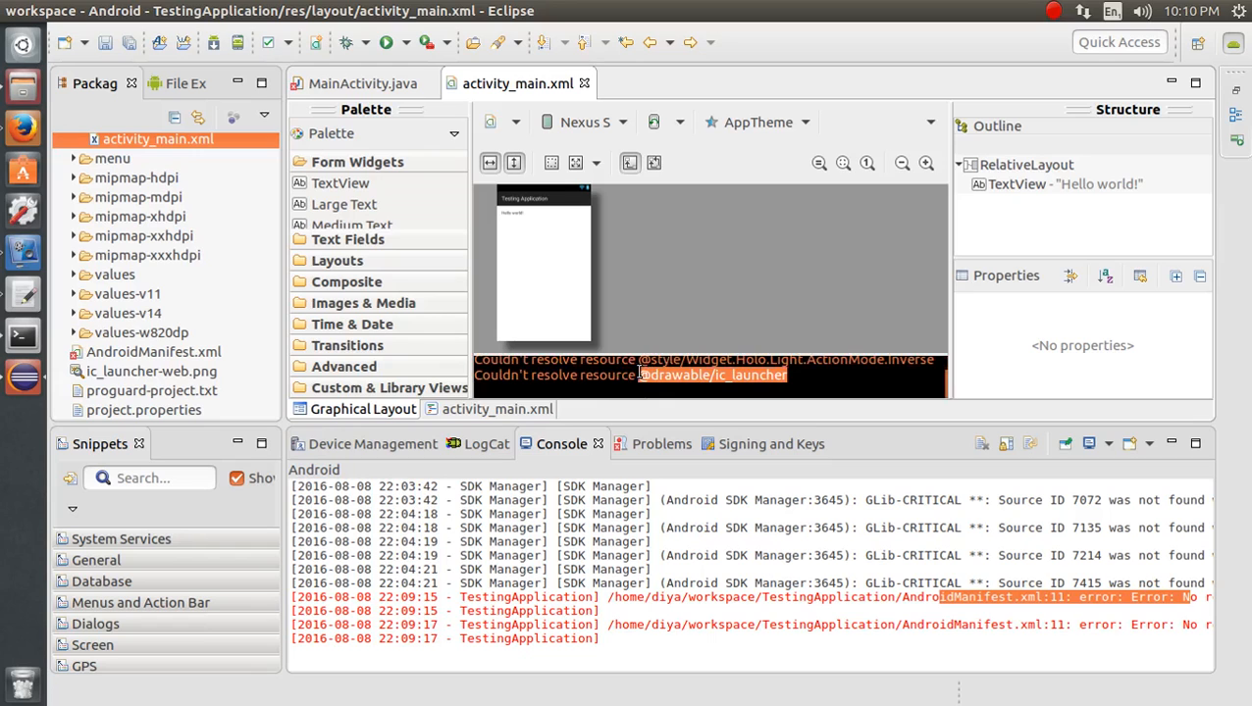
{"action": "left_click_drag", "start_coordinate": [275, 292], "coordinate": [273, 205]}
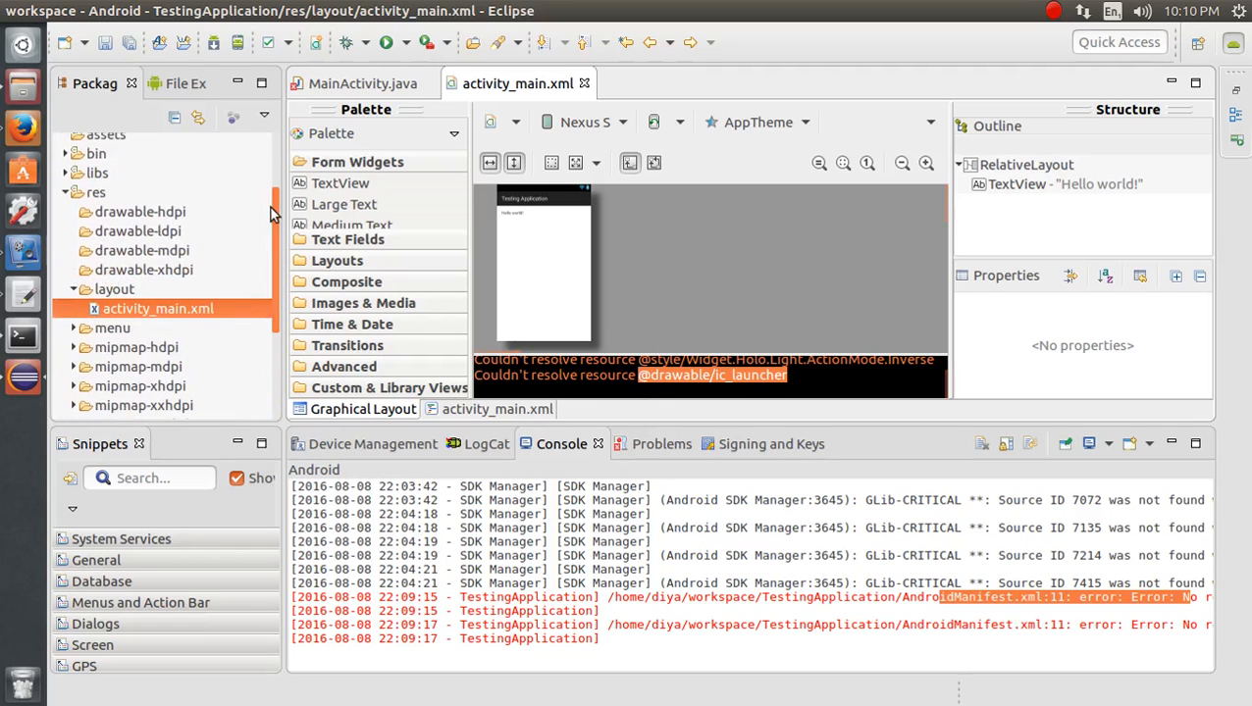
{"action": "left_click", "coordinate": [131, 349]}
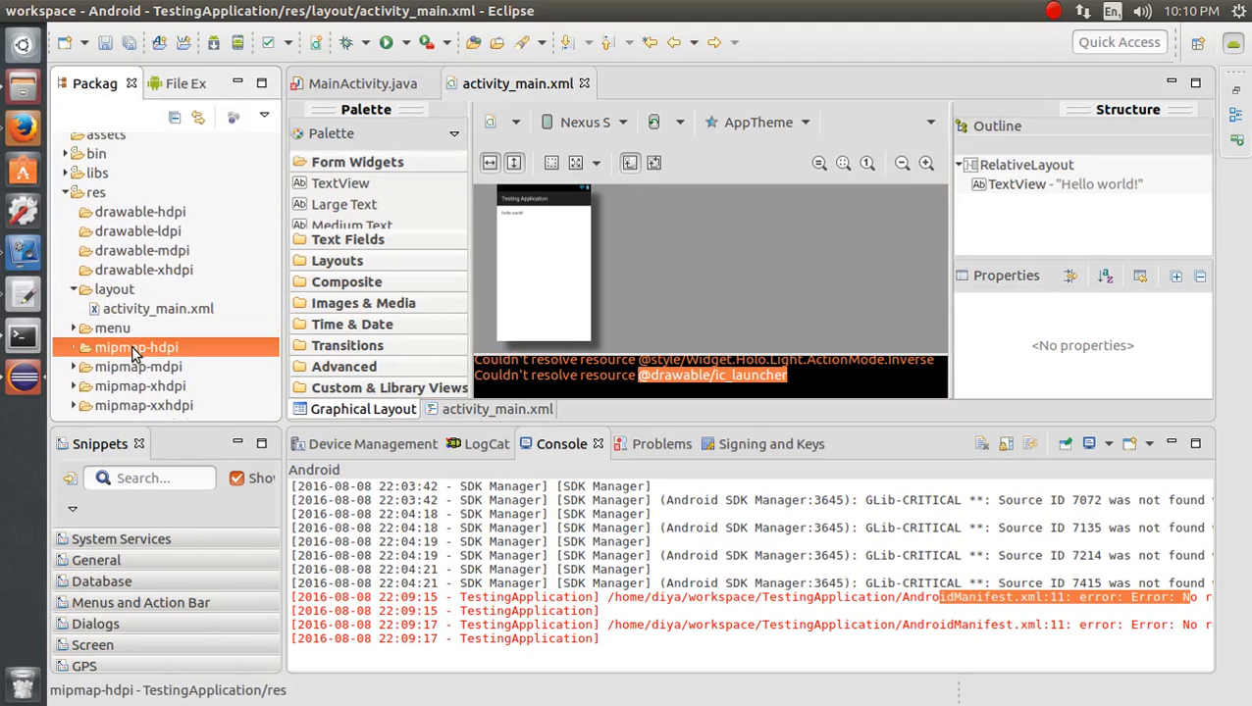
{"action": "double_click", "coordinate": [133, 350]}
{"action": "left_click", "coordinate": [157, 366]}
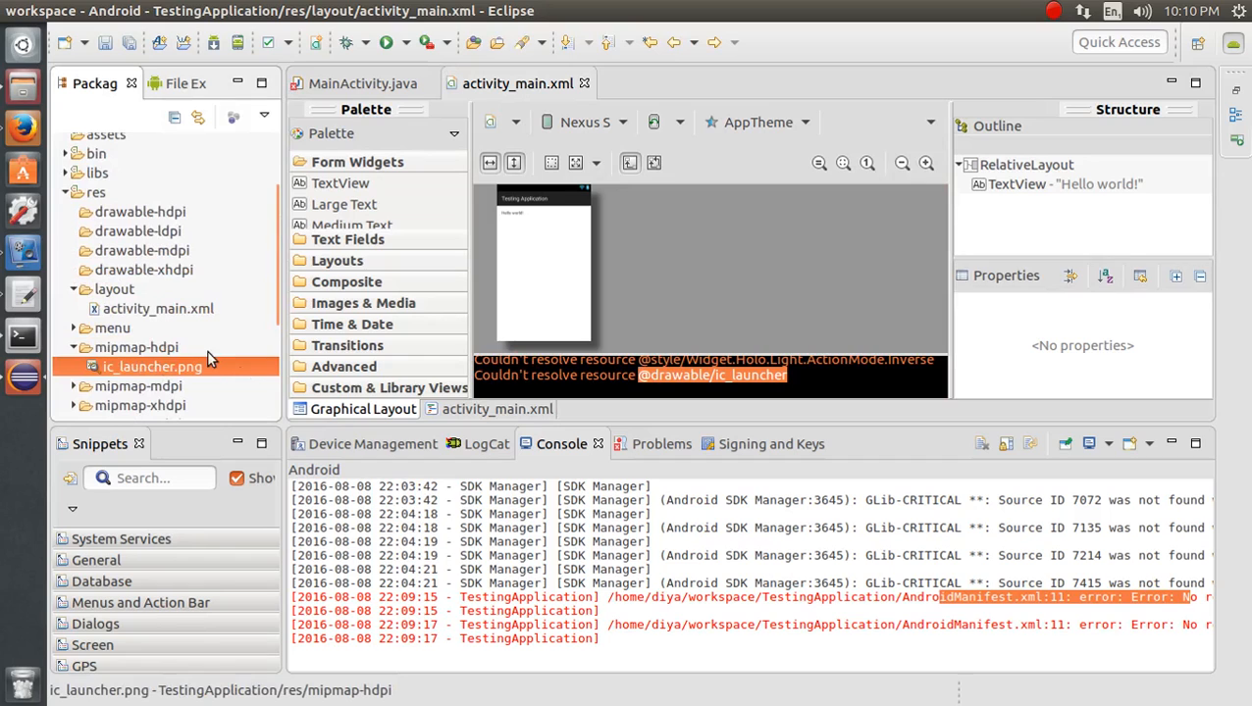
{"action": "left_click", "coordinate": [163, 217]}
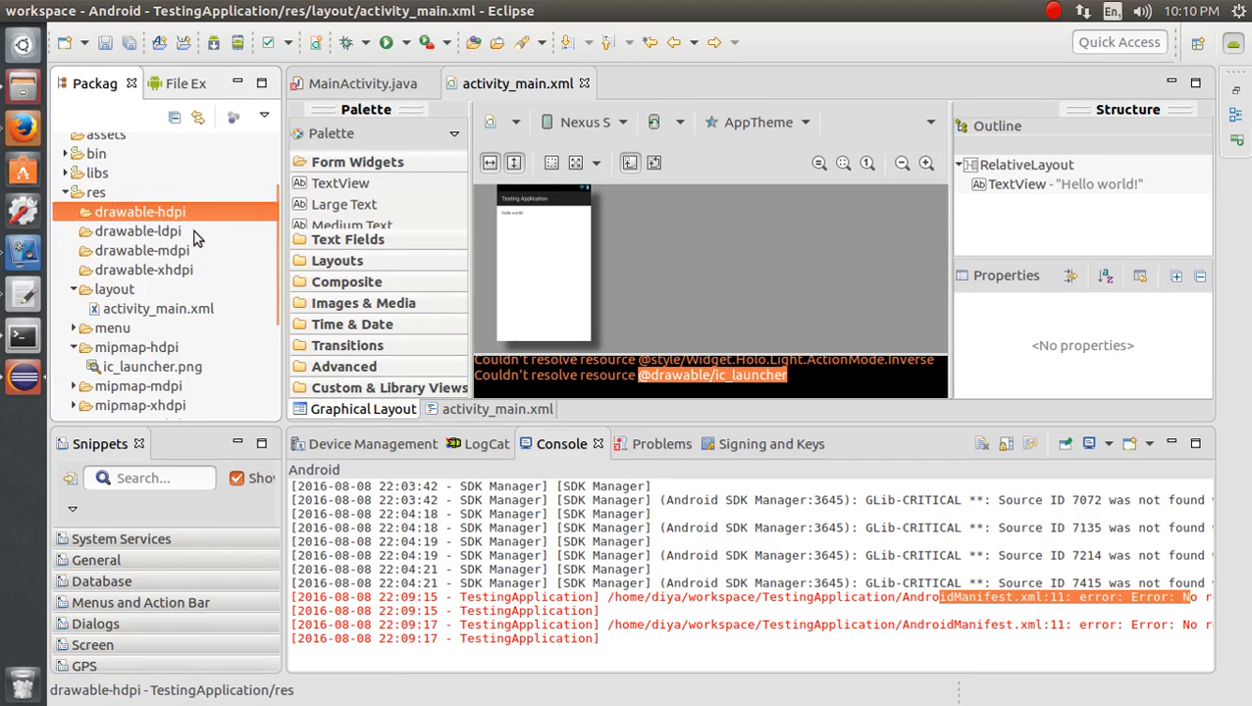
{"action": "left_click_drag", "start_coordinate": [701, 383], "coordinate": [891, 364]}
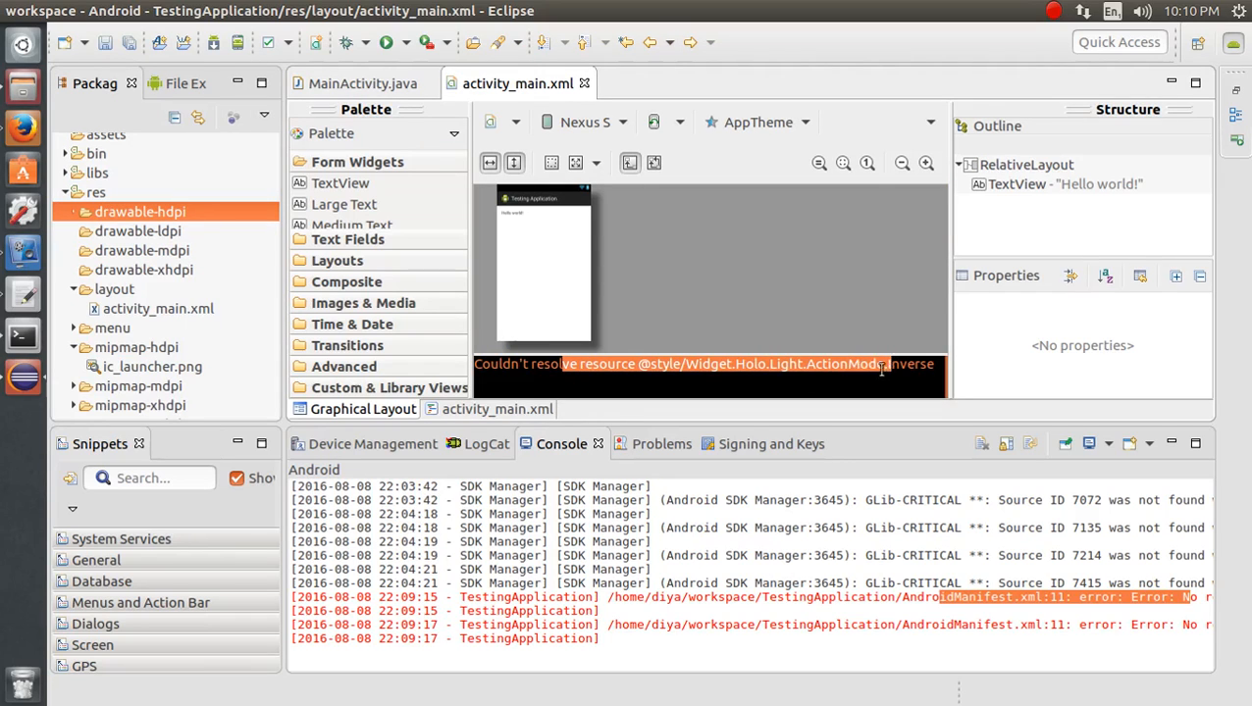
{"action": "left_click", "coordinate": [852, 367]}
{"action": "triple_click", "coordinate": [852, 366]}
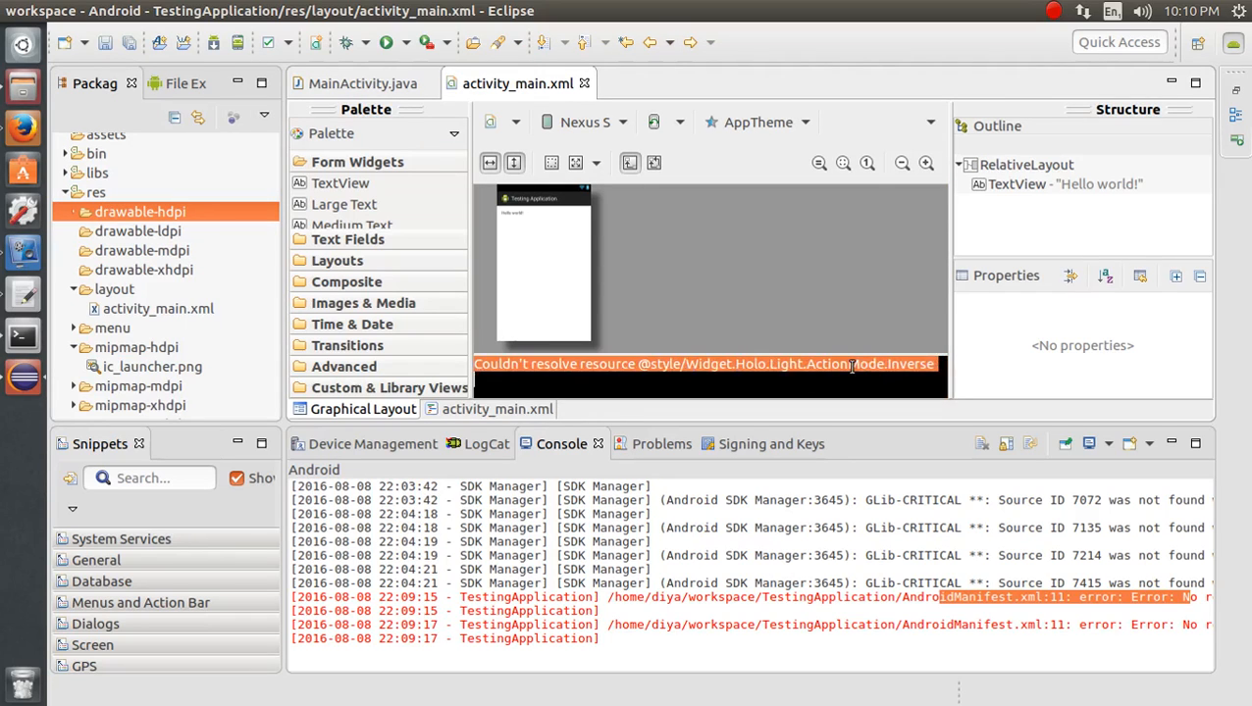
{"action": "left_click", "coordinate": [931, 121]}
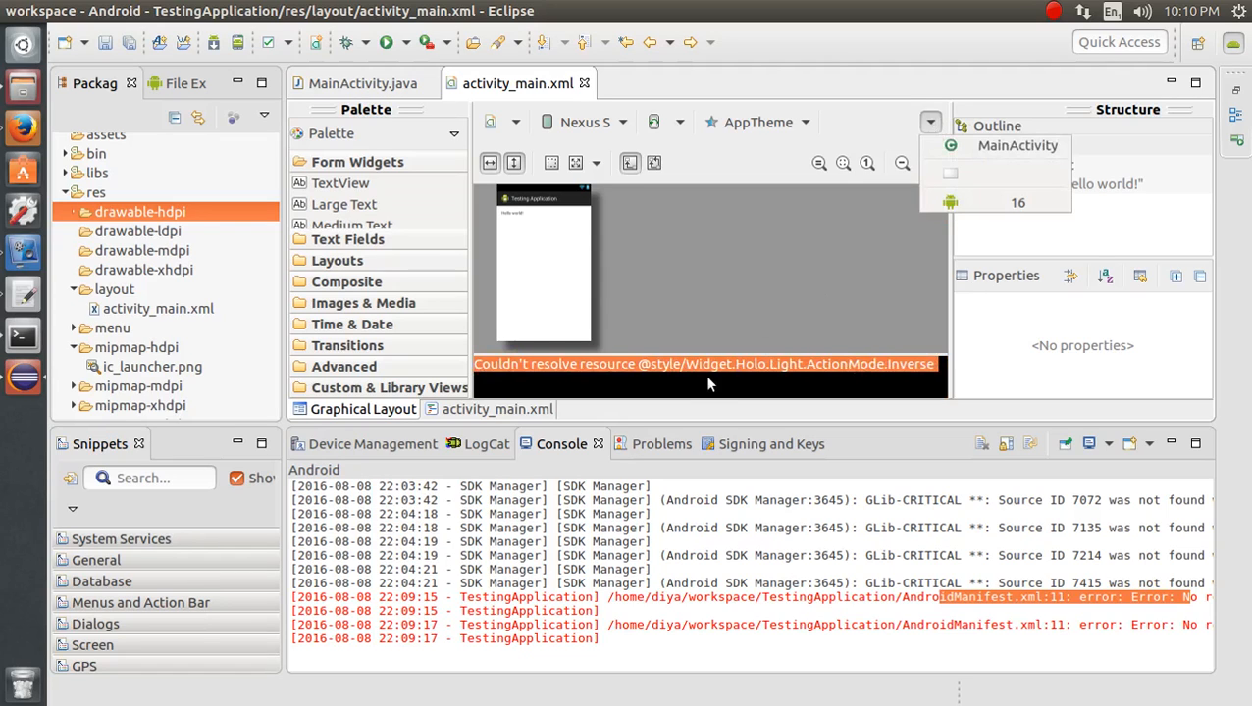
{"action": "left_click", "coordinate": [749, 365]}
{"action": "double_click", "coordinate": [749, 365]}
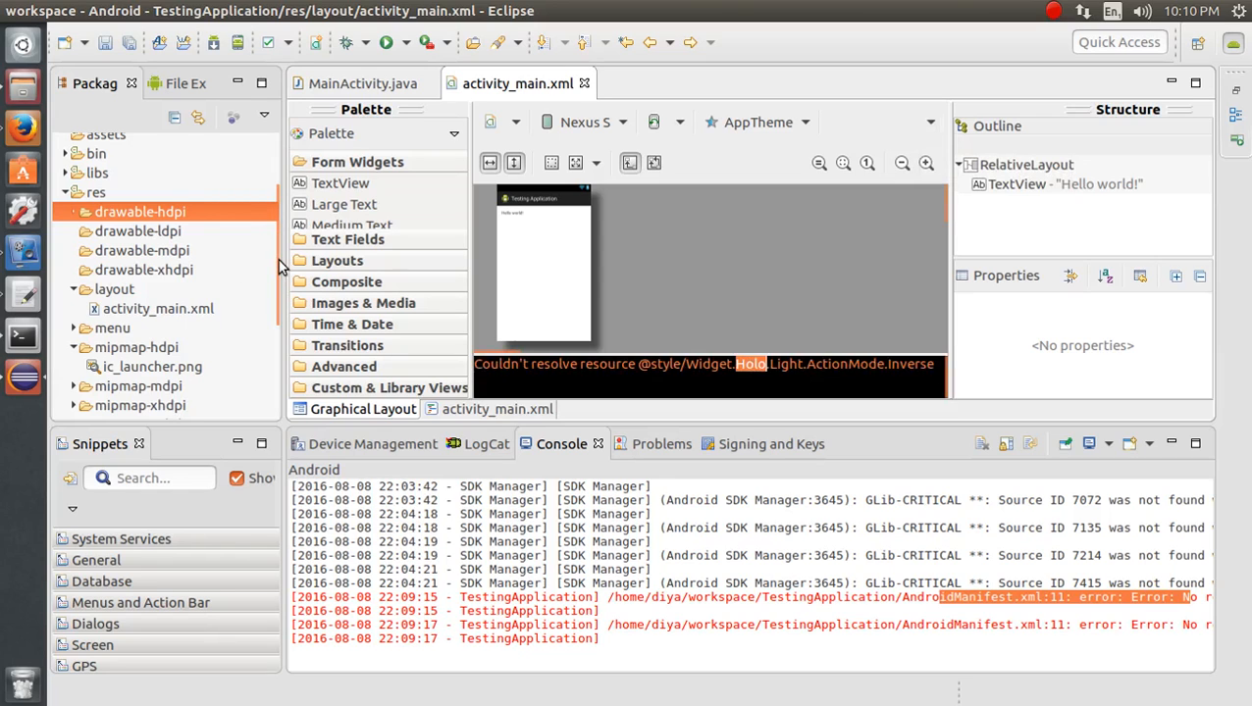
{"action": "scroll", "coordinate": [275, 265], "scroll_direction": "up", "scroll_amount": 3}
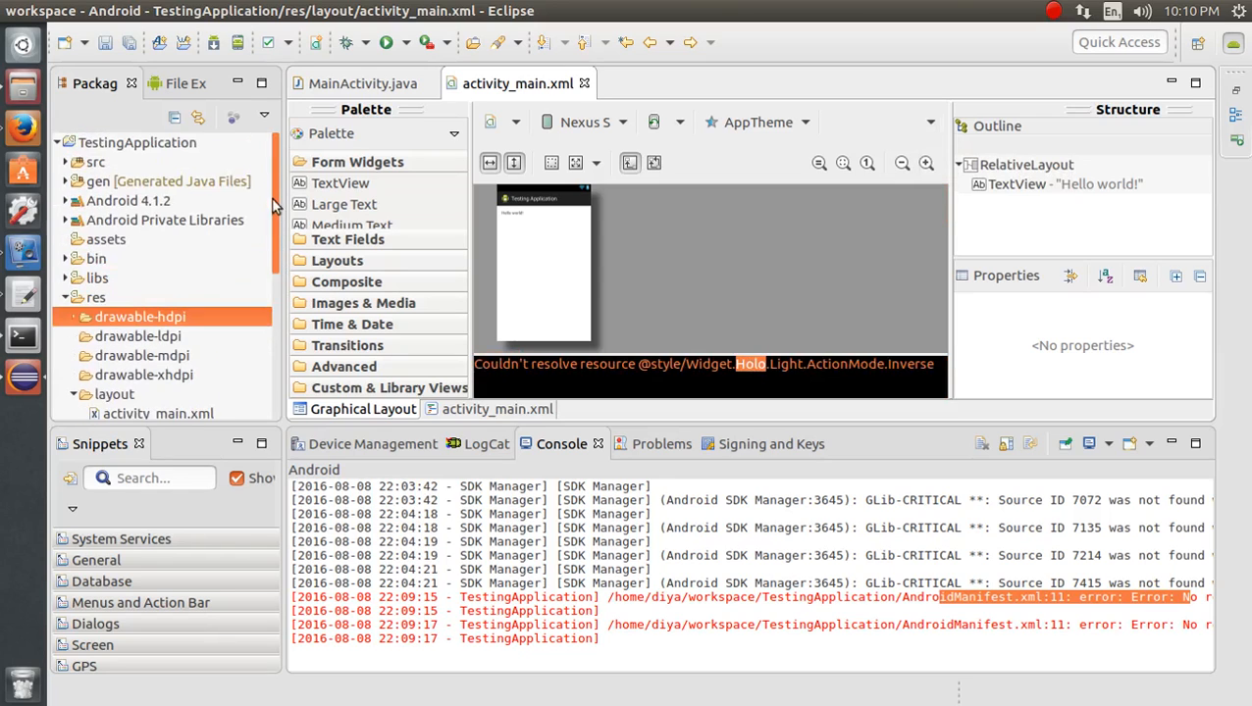
{"action": "left_click", "coordinate": [648, 363]}
{"action": "triple_click", "coordinate": [648, 364]}
{"action": "left_click", "coordinate": [649, 365]}
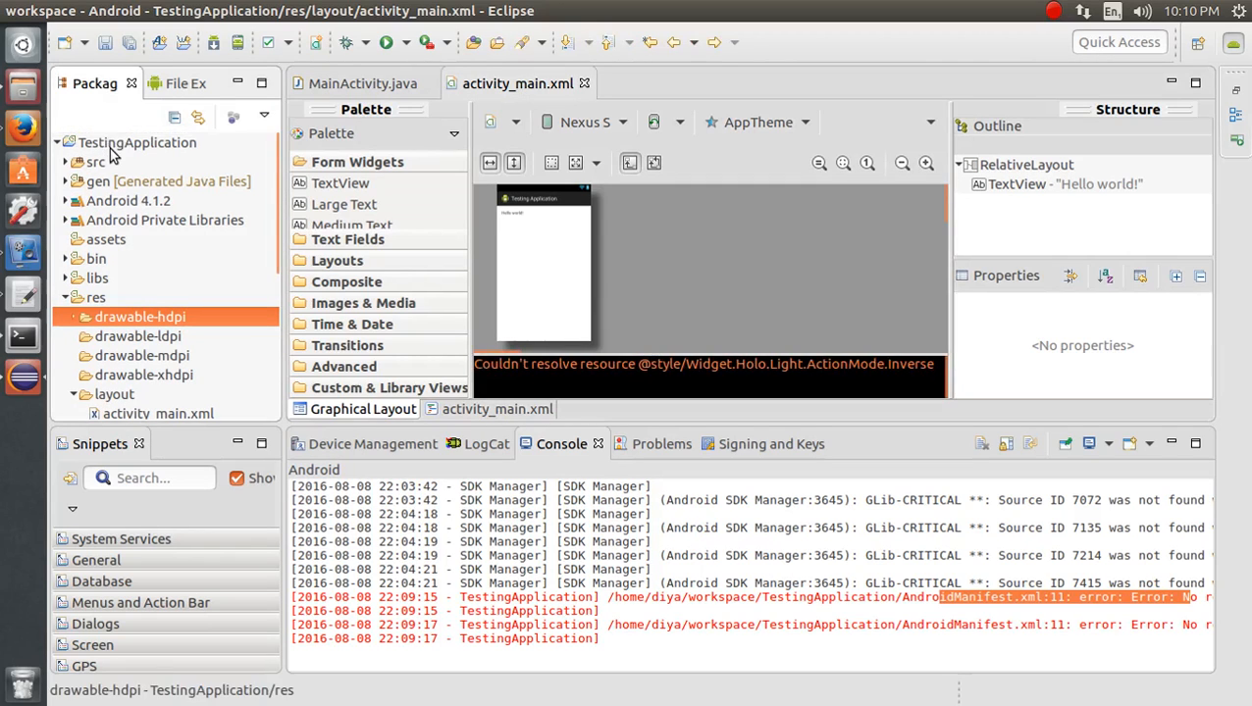
- Delete the existing virtual device "testing" in the Android Virtual Device Manager
{"action": "left_click", "coordinate": [110, 148]}
{"action": "right_click", "coordinate": [110, 148]}
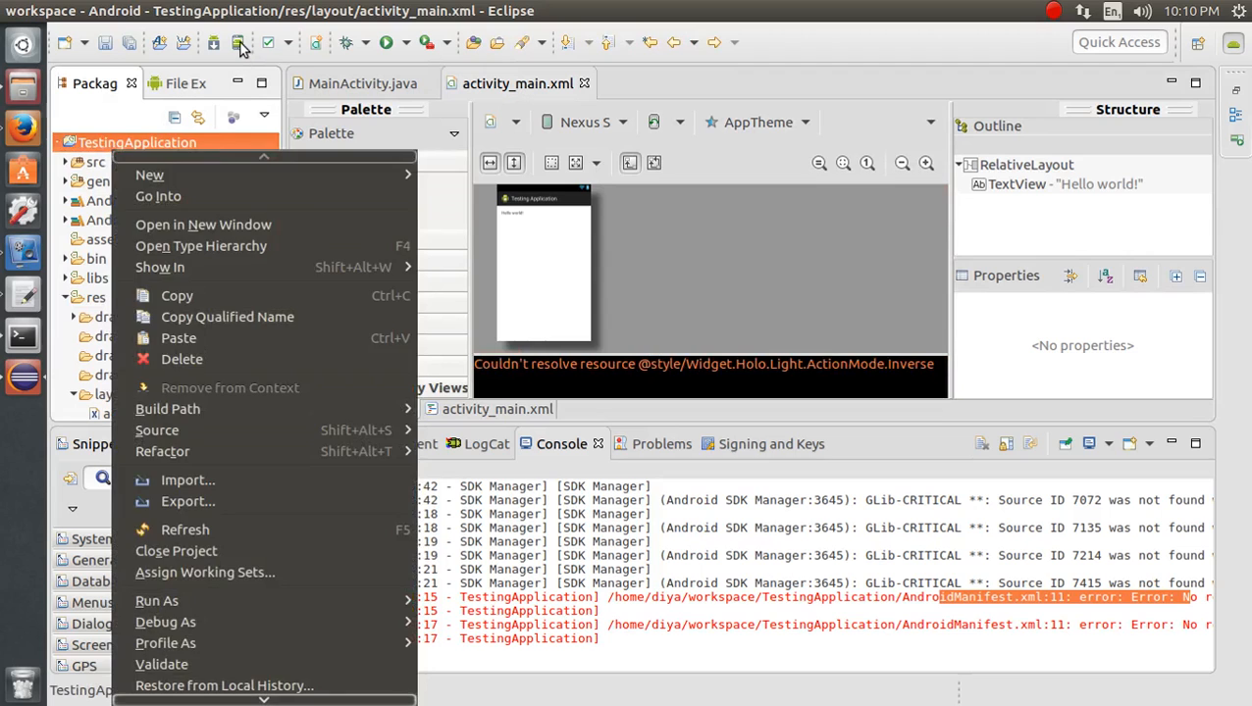
{"action": "left_click", "coordinate": [238, 42]}
{"action": "left_click", "coordinate": [482, 262]}
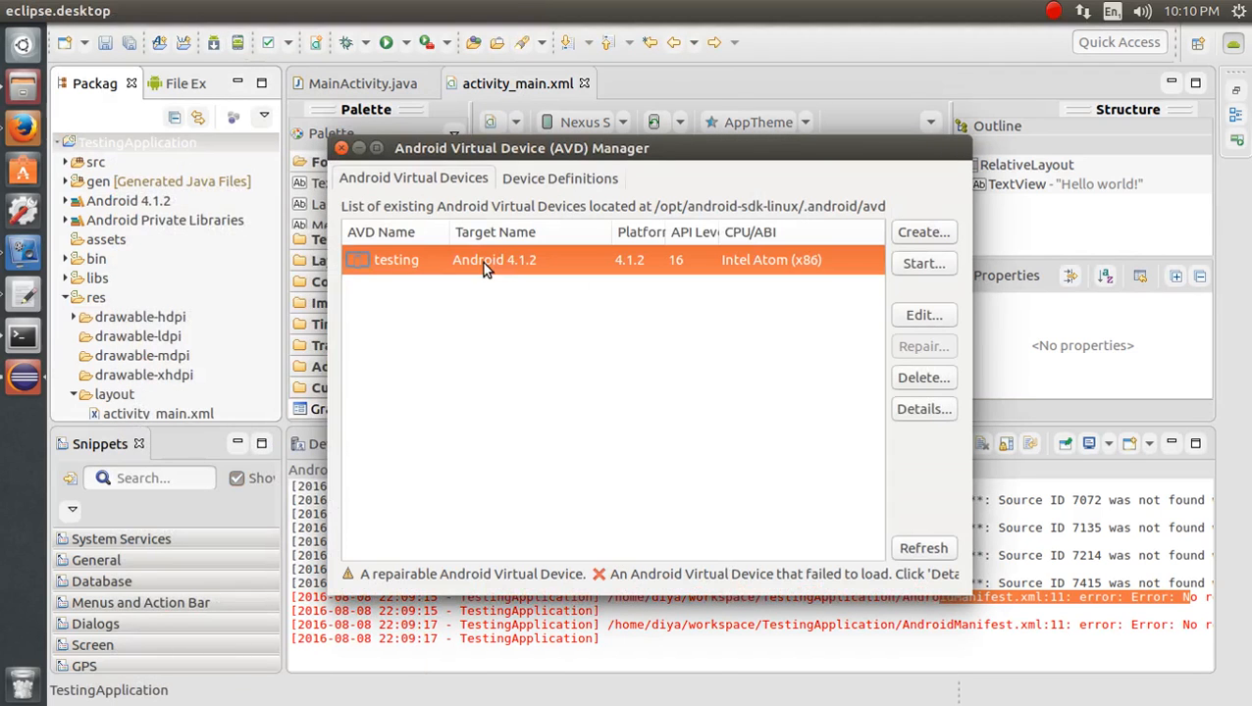
{"action": "left_click", "coordinate": [911, 389]}
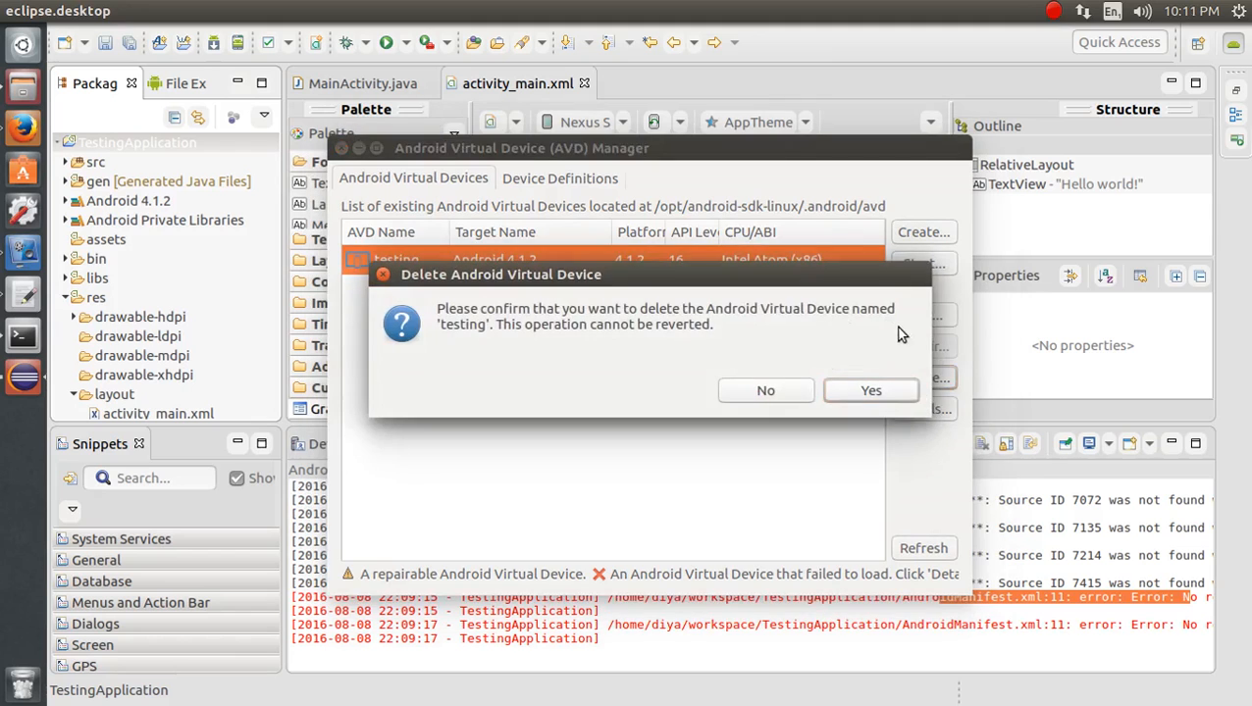
{"action": "left_click", "coordinate": [849, 385]}
- Start a new AVD named with a first name followed by "Application", using the 3.2" QVGA (ADP2) (320 × 480: mdpi) device
{"action": "left_click", "coordinate": [909, 229]}
{"action": "type", "text": "Tes"}
{"action": "key", "text": "BackSpace"}
{"action": "key", "text": "BackSpace"}
{"action": "key", "text": "BackSpace"}
{"action": "type", "text": "NirajApplication"}
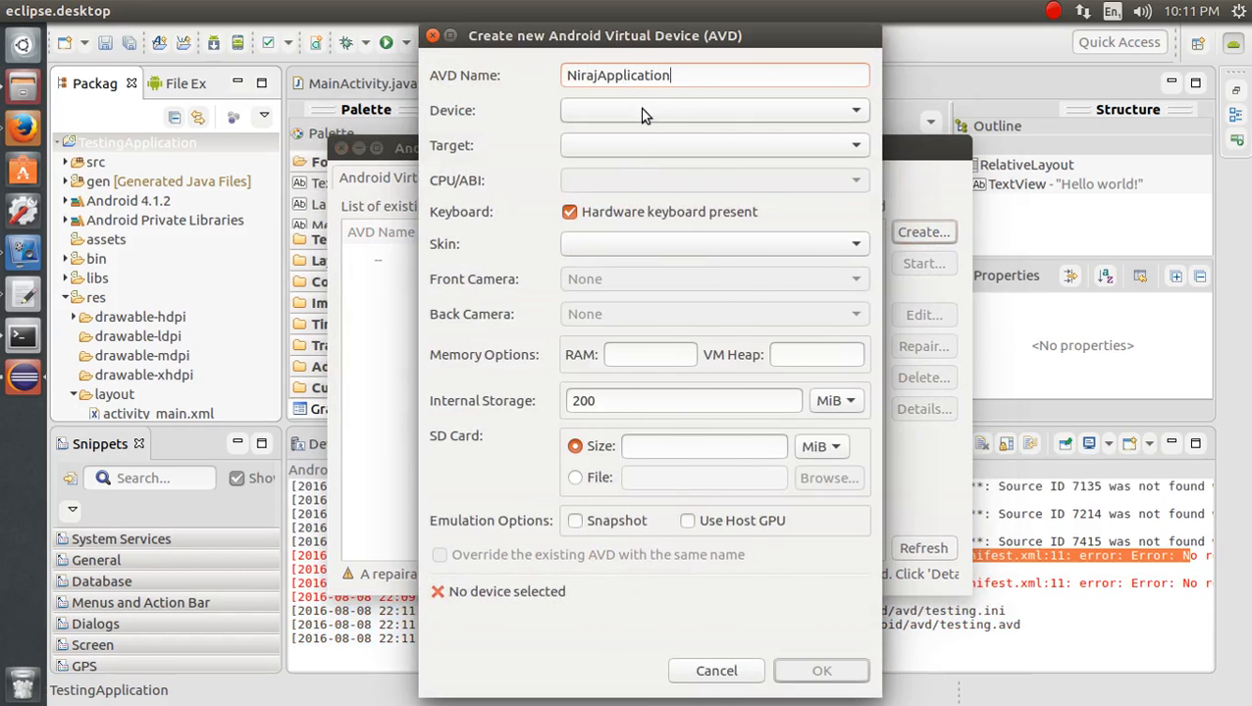
{"action": "left_click", "coordinate": [641, 111]}
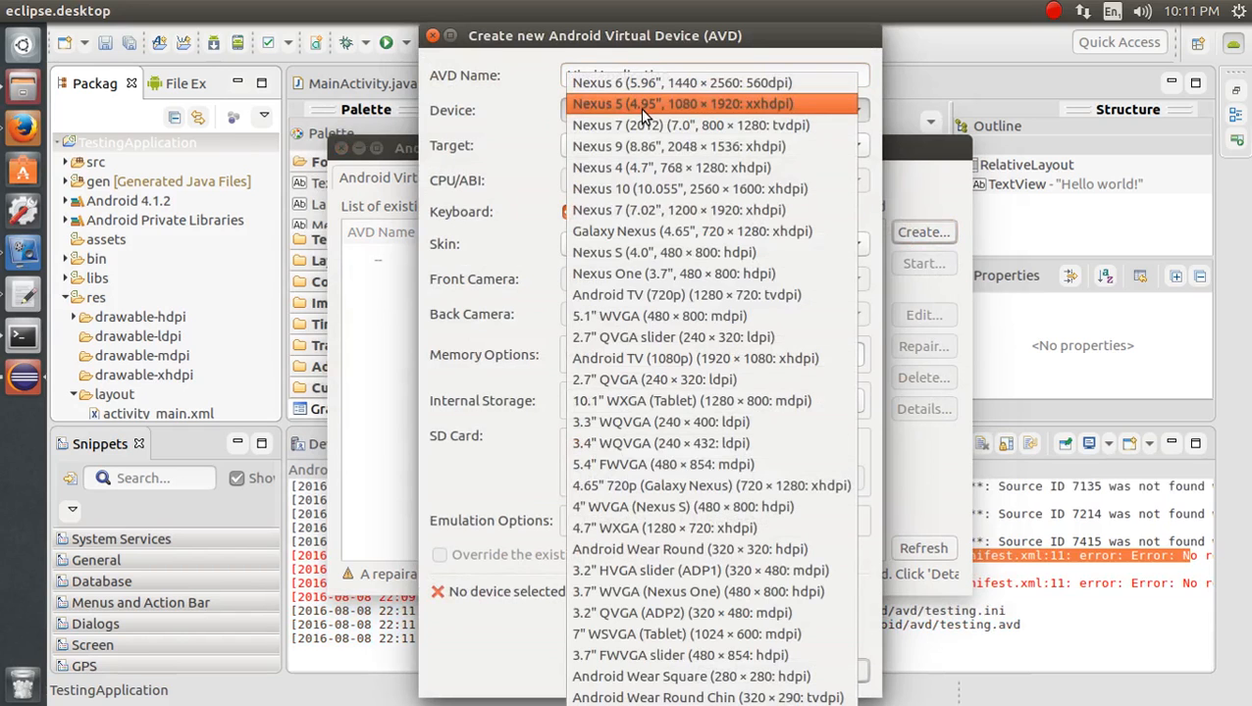
{"action": "left_click", "coordinate": [659, 615]}
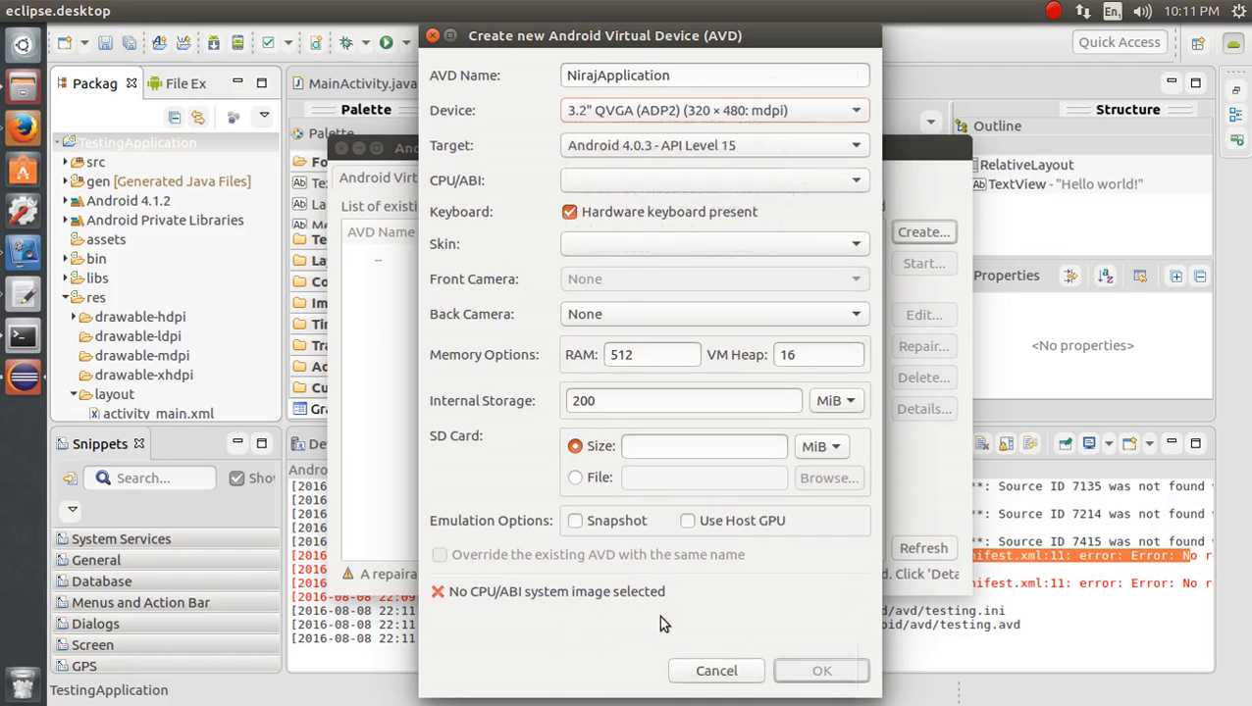
- Create the AVD with target Android 4.1.2 - API Level 16, CPU/ABI Intel Atom (x86) and No skin
{"action": "left_click", "coordinate": [632, 152]}
{"action": "left_click", "coordinate": [632, 178]}
{"action": "left_click", "coordinate": [636, 180]}
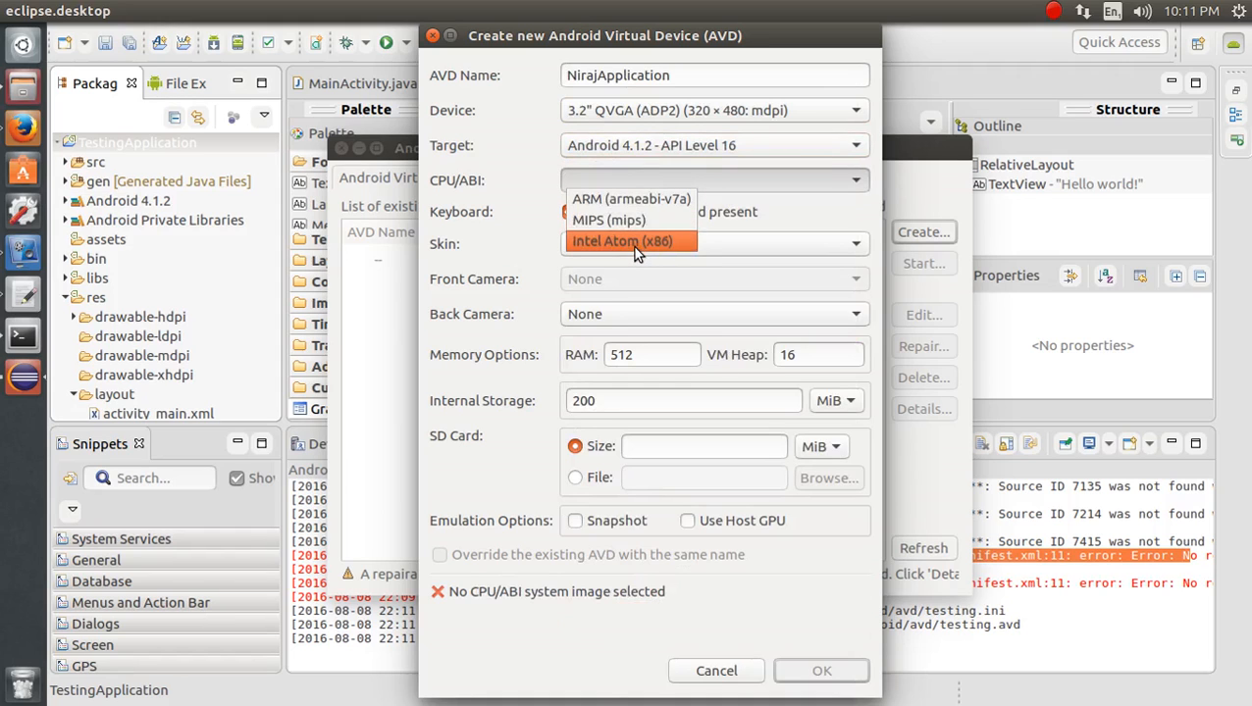
{"action": "left_click", "coordinate": [633, 247]}
{"action": "left_click", "coordinate": [657, 243]}
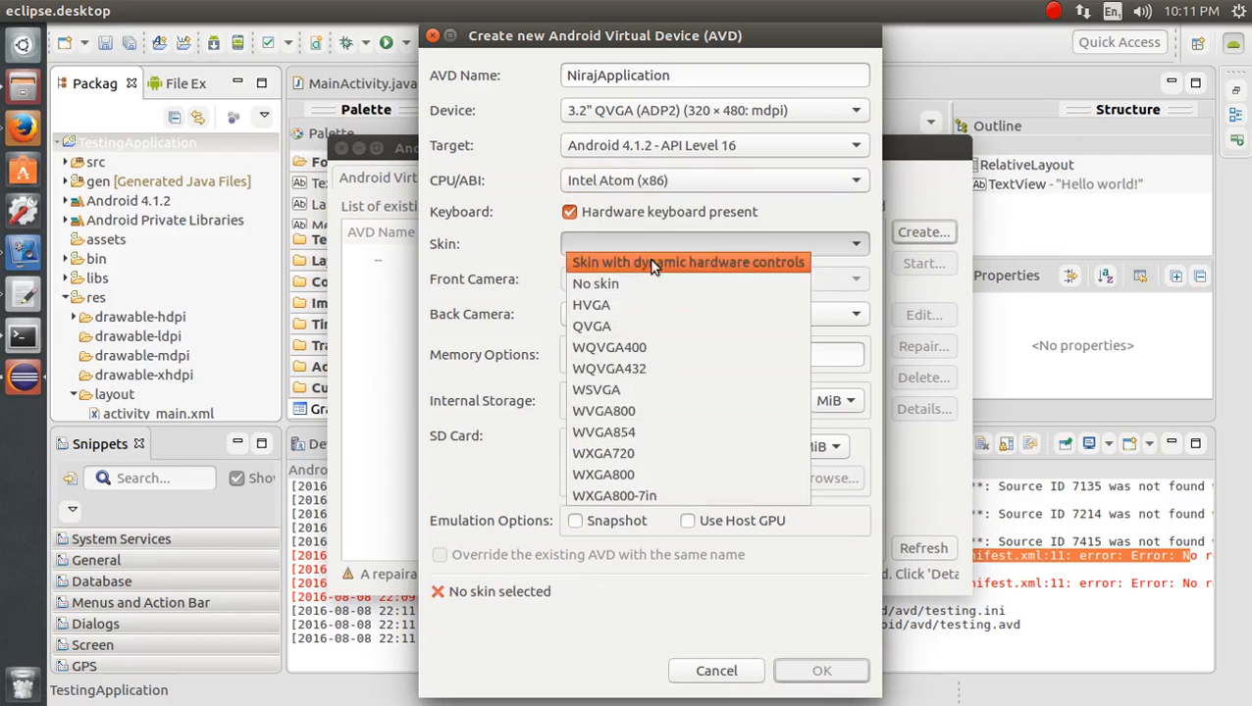
{"action": "left_click", "coordinate": [634, 283]}
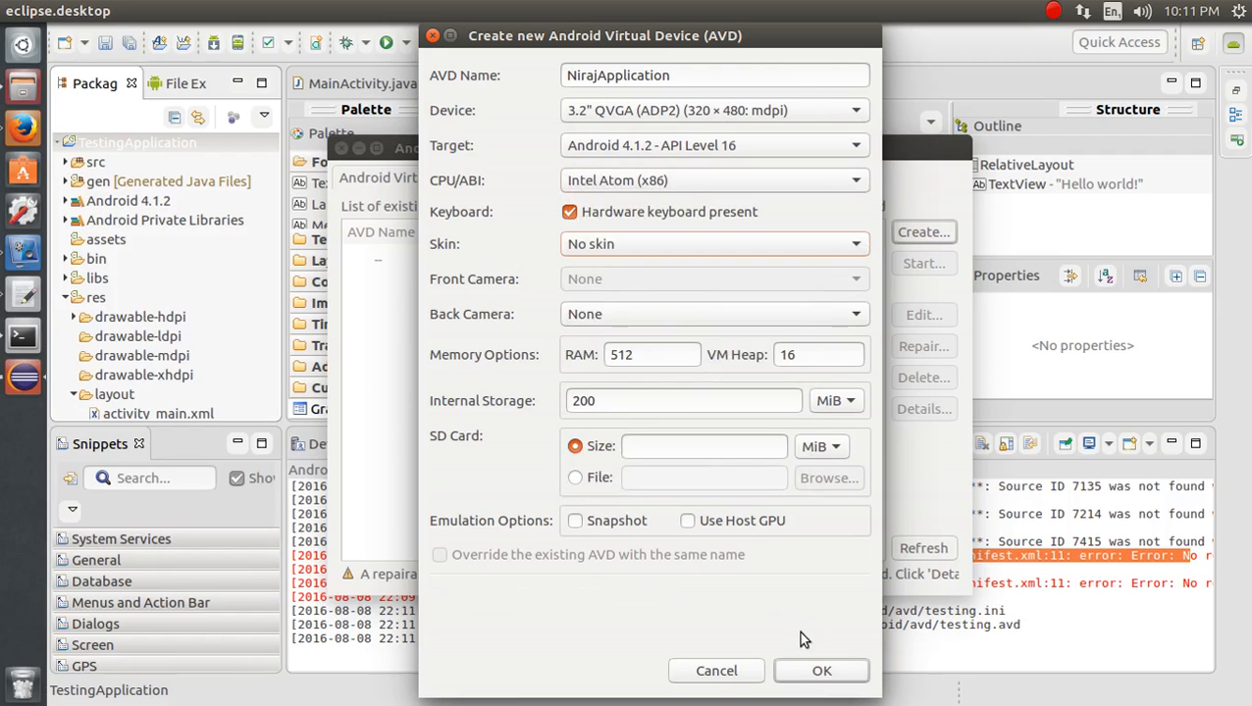
{"action": "left_click", "coordinate": [818, 675]}
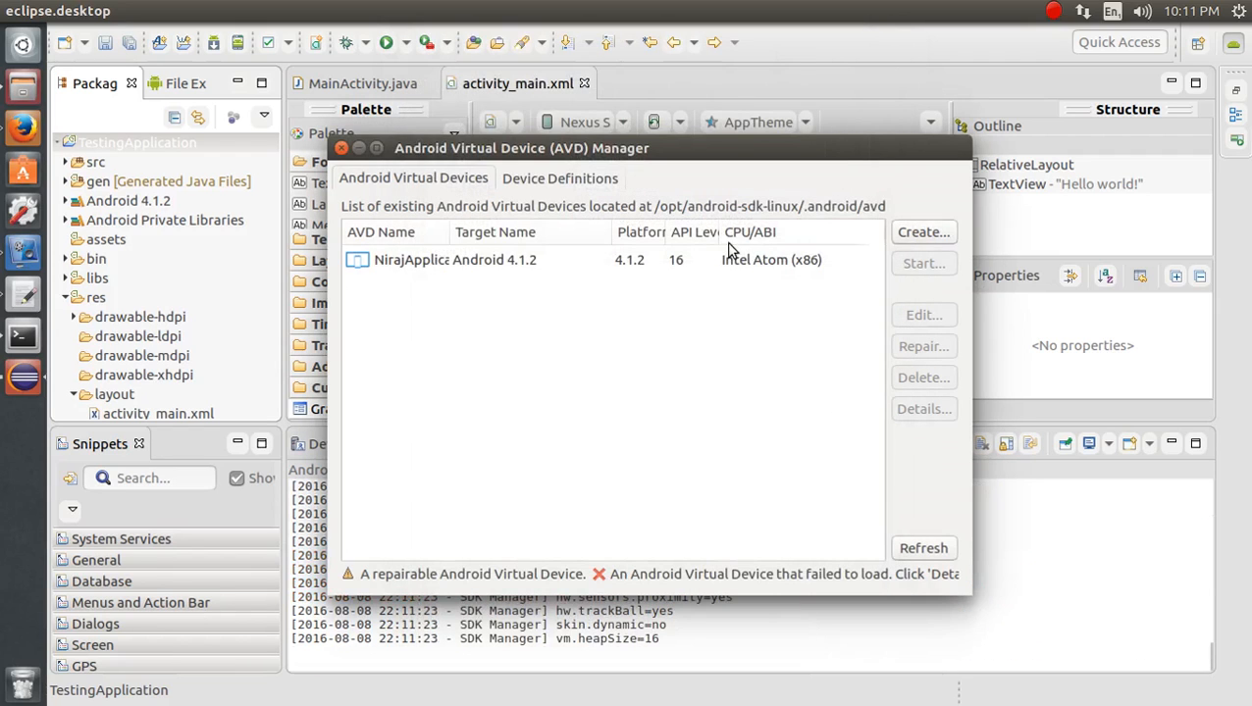
- Launch the new virtual device with the default launch options and close the AVD Manager
{"action": "left_click", "coordinate": [741, 263]}
{"action": "left_click", "coordinate": [922, 263]}
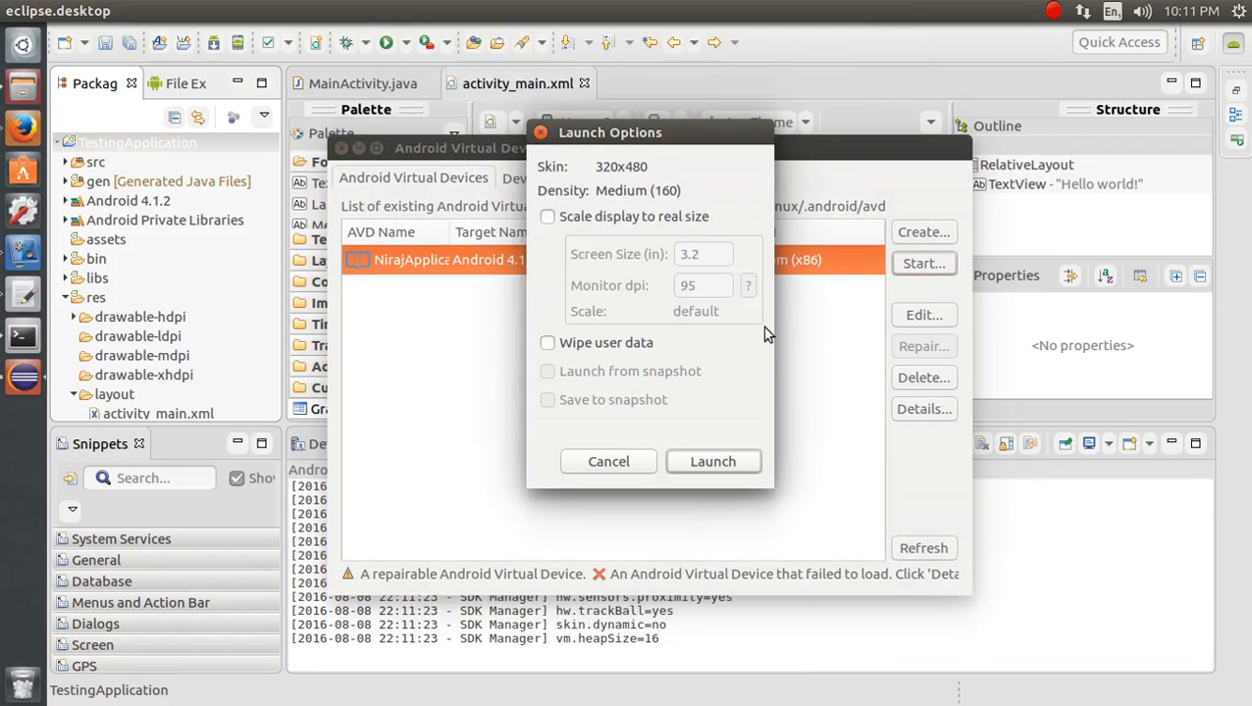
{"action": "left_click", "coordinate": [712, 461]}
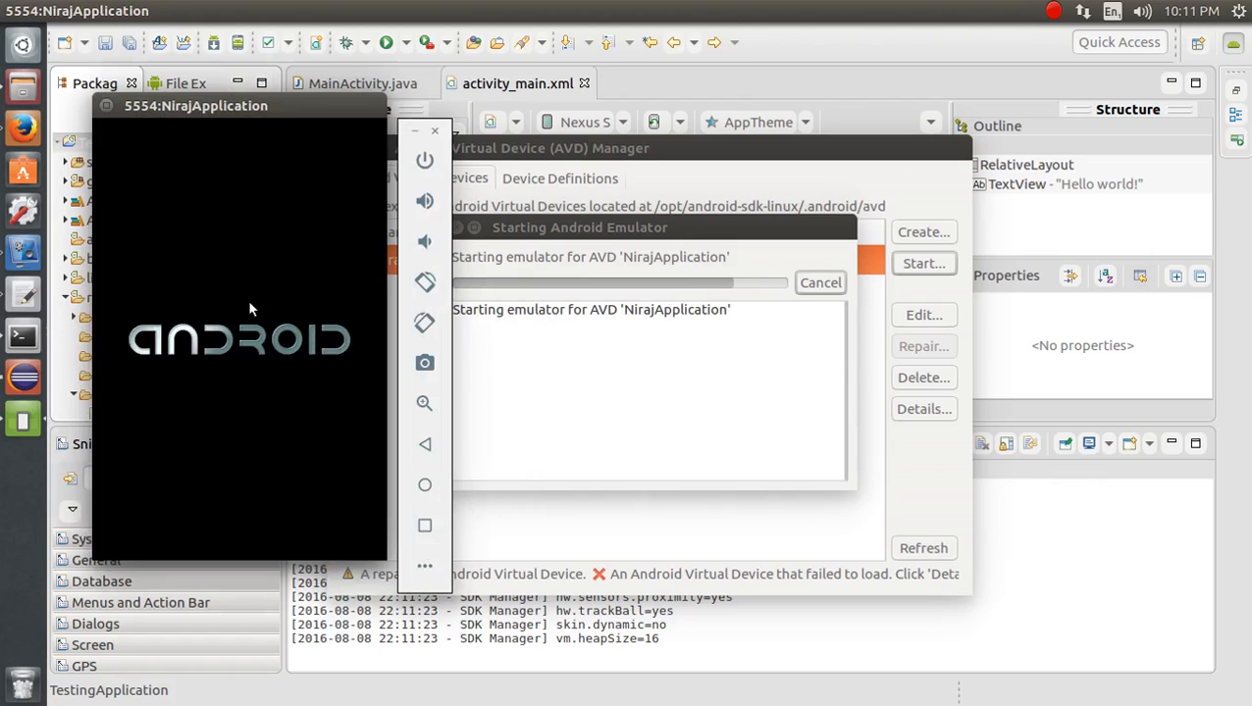
{"action": "left_click_drag", "start_coordinate": [218, 116], "coordinate": [675, 181]}
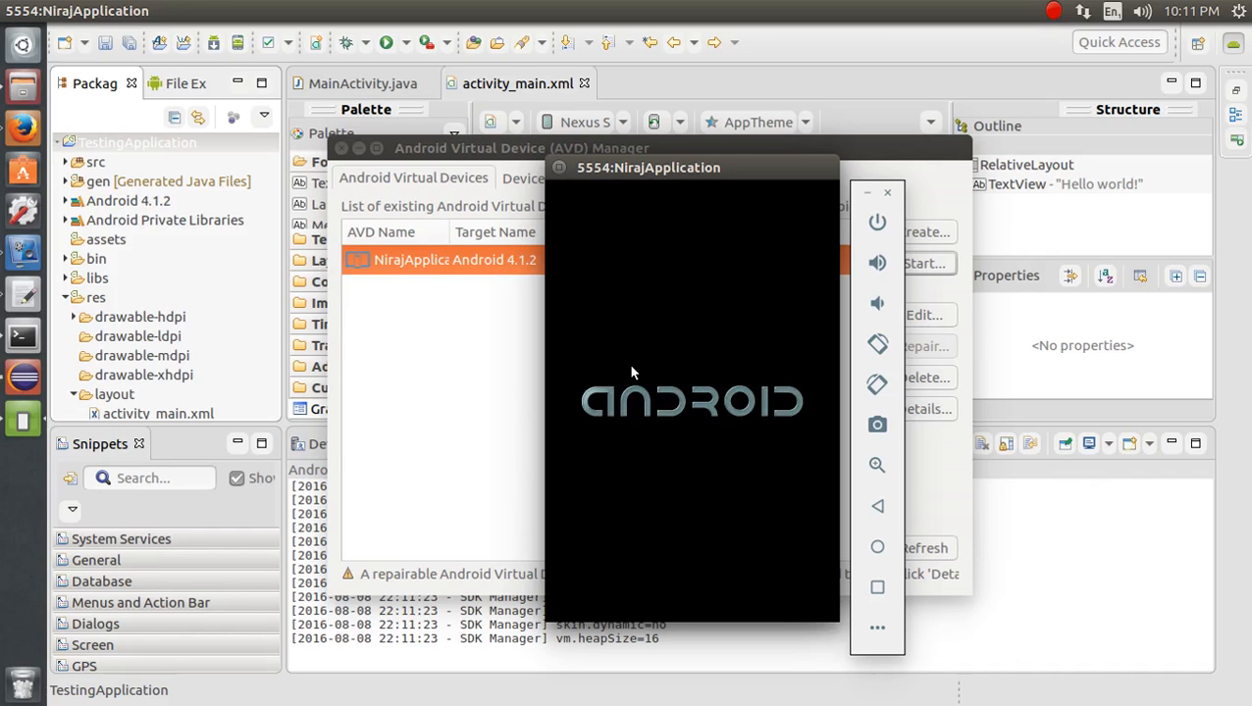
{"action": "left_click", "coordinate": [161, 146]}
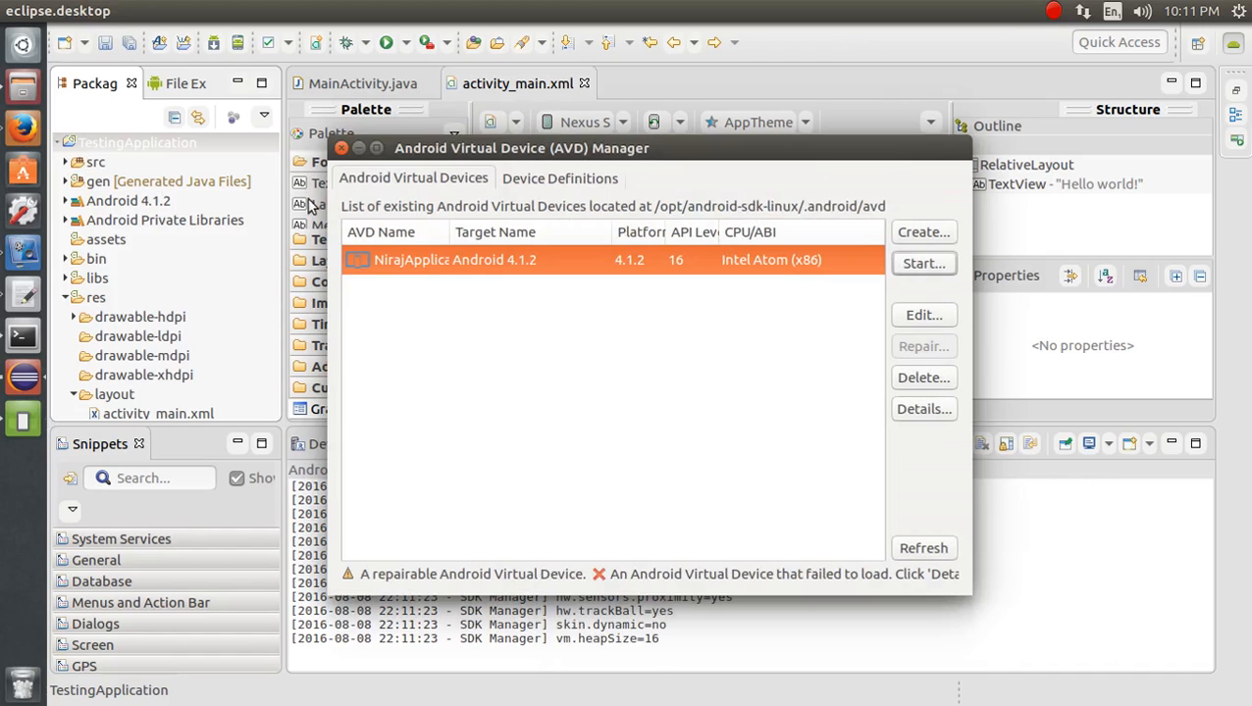
{"action": "left_click", "coordinate": [341, 148]}
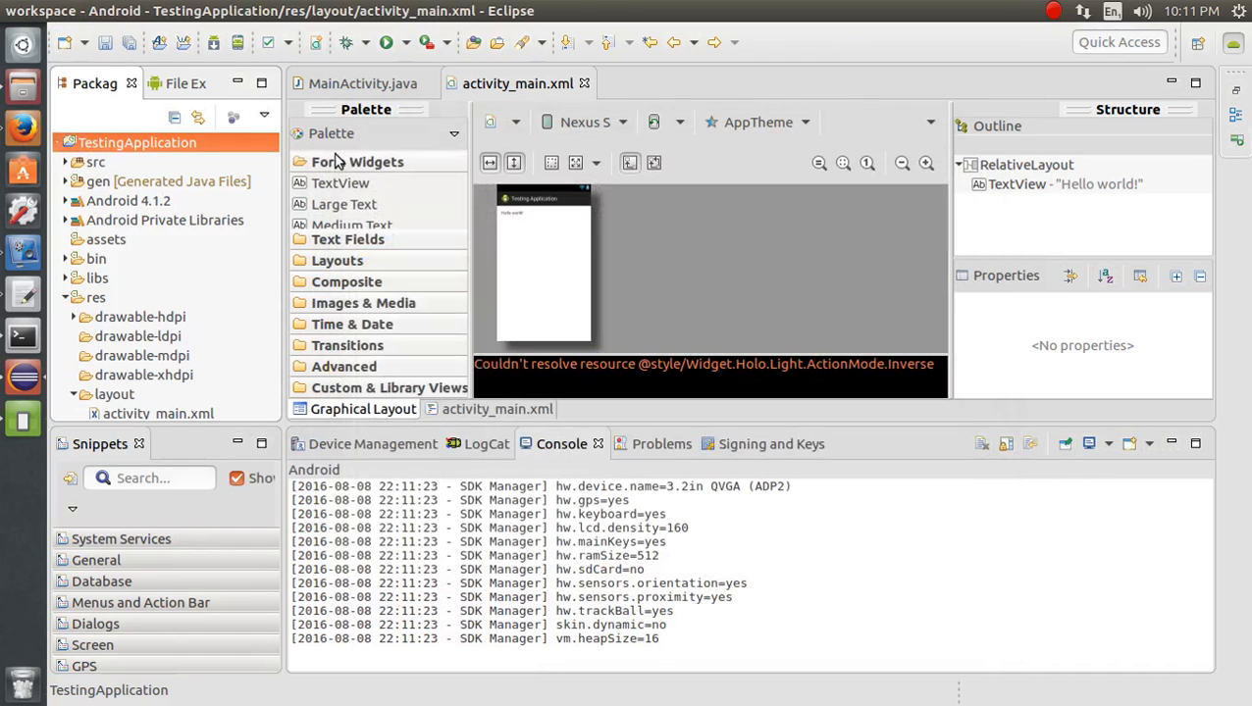
- Dismiss the "Make yourself at home" introduction on the emulator's home screen
{"action": "right_click", "coordinate": [140, 147]}
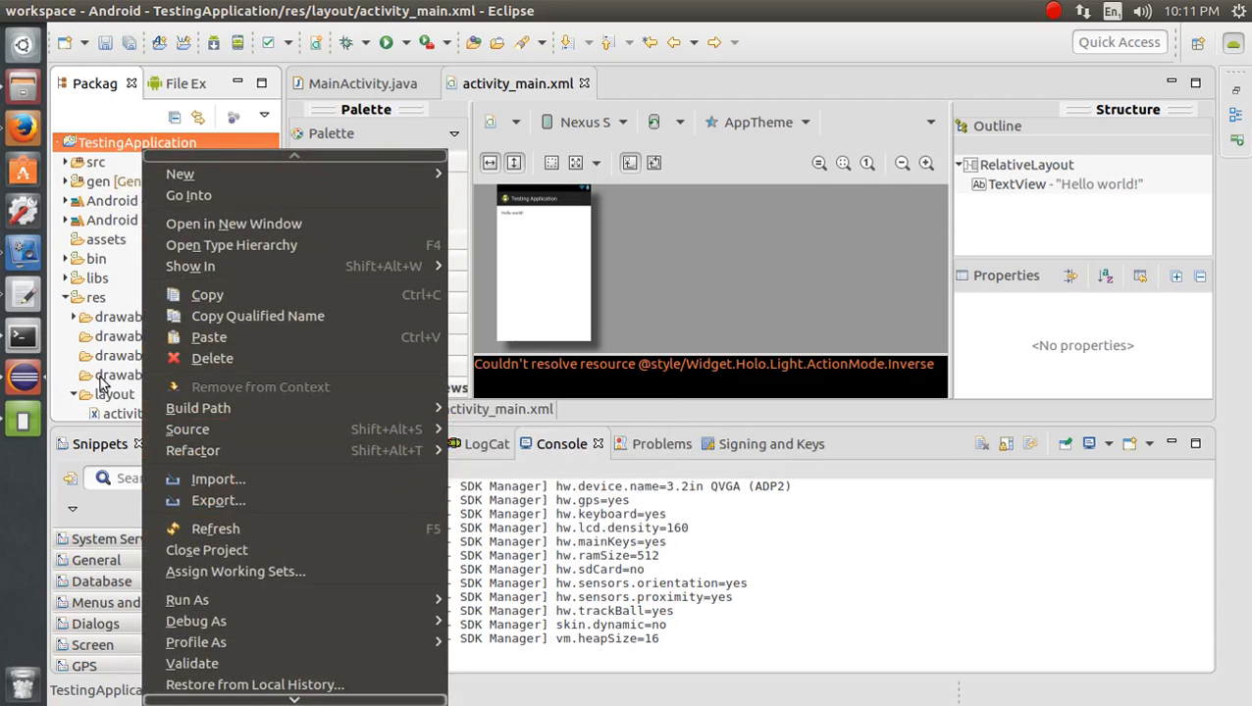
{"action": "left_click", "coordinate": [50, 307]}
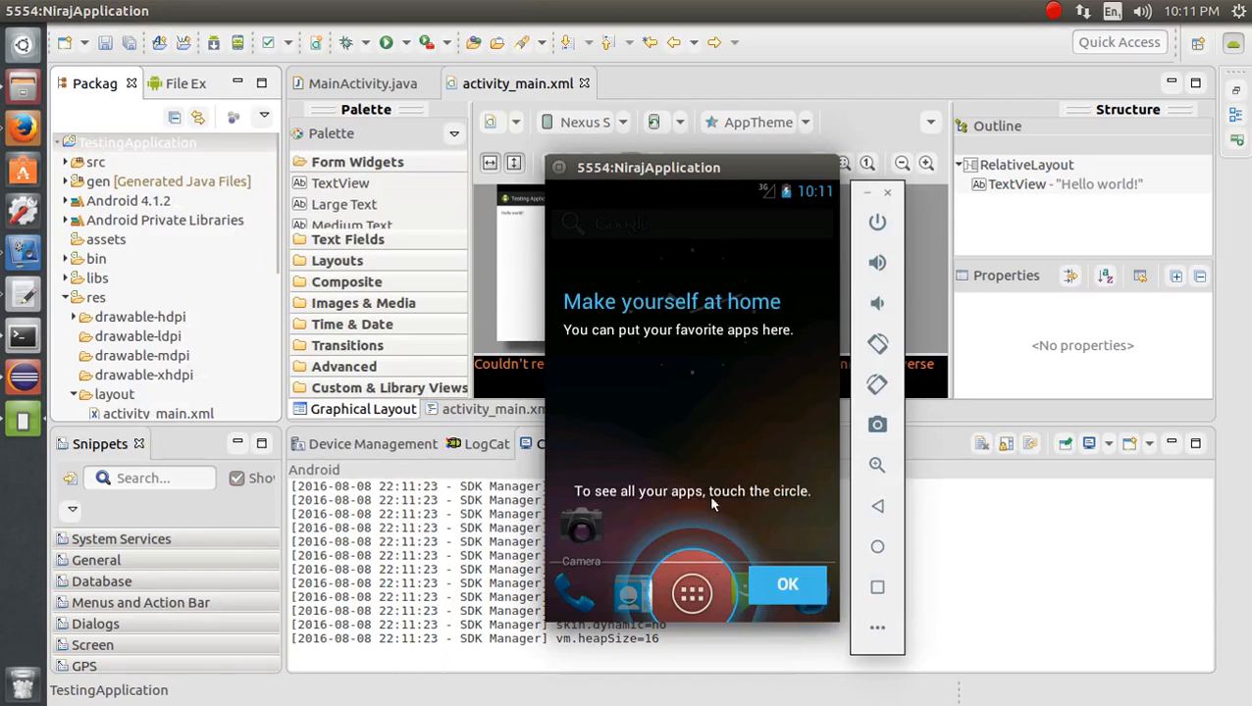
{"action": "left_click", "coordinate": [788, 584]}
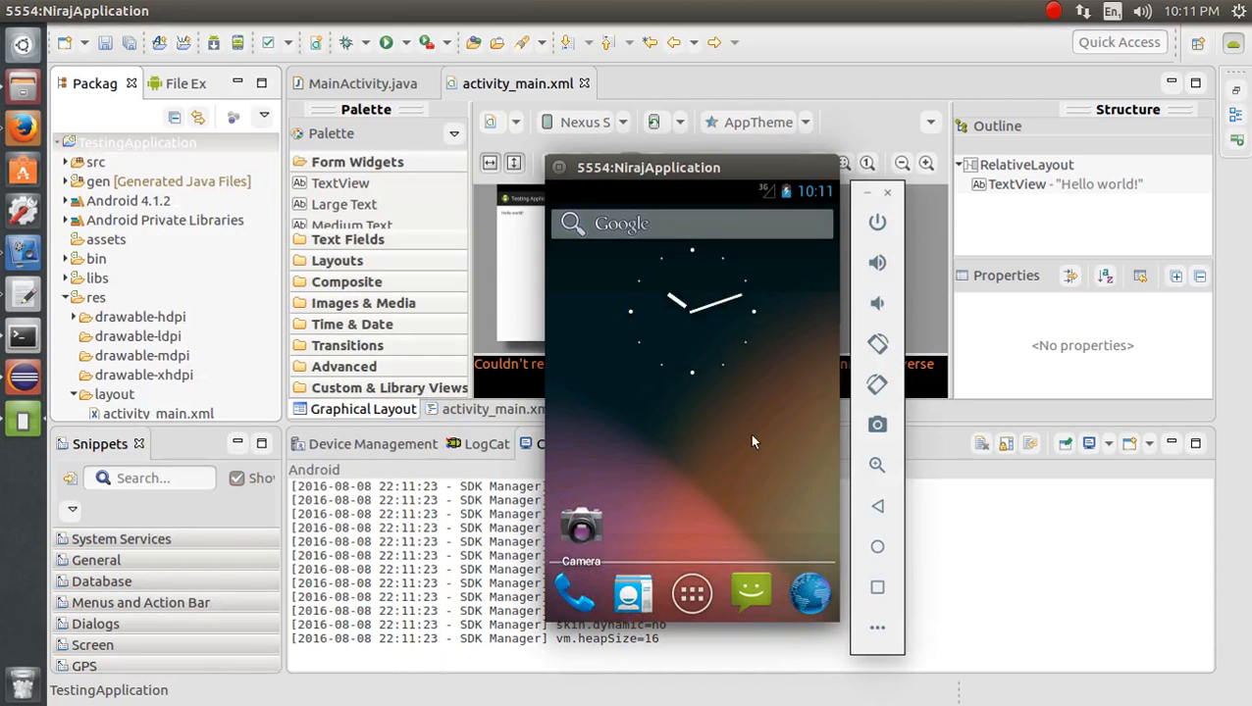
- Try to run the TestingApplication project as an Android Application and bring up its run configuration
{"action": "left_click", "coordinate": [137, 145]}
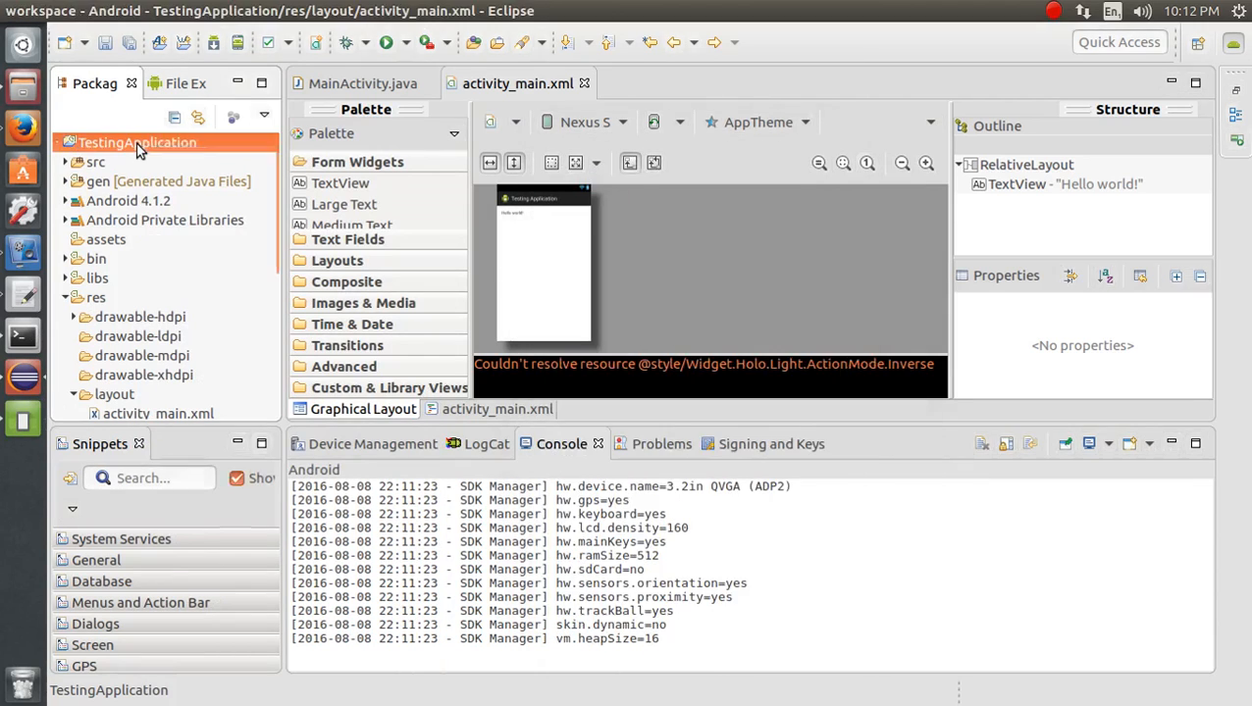
{"action": "right_click", "coordinate": [137, 145]}
{"action": "mouse_move", "coordinate": [267, 596]}
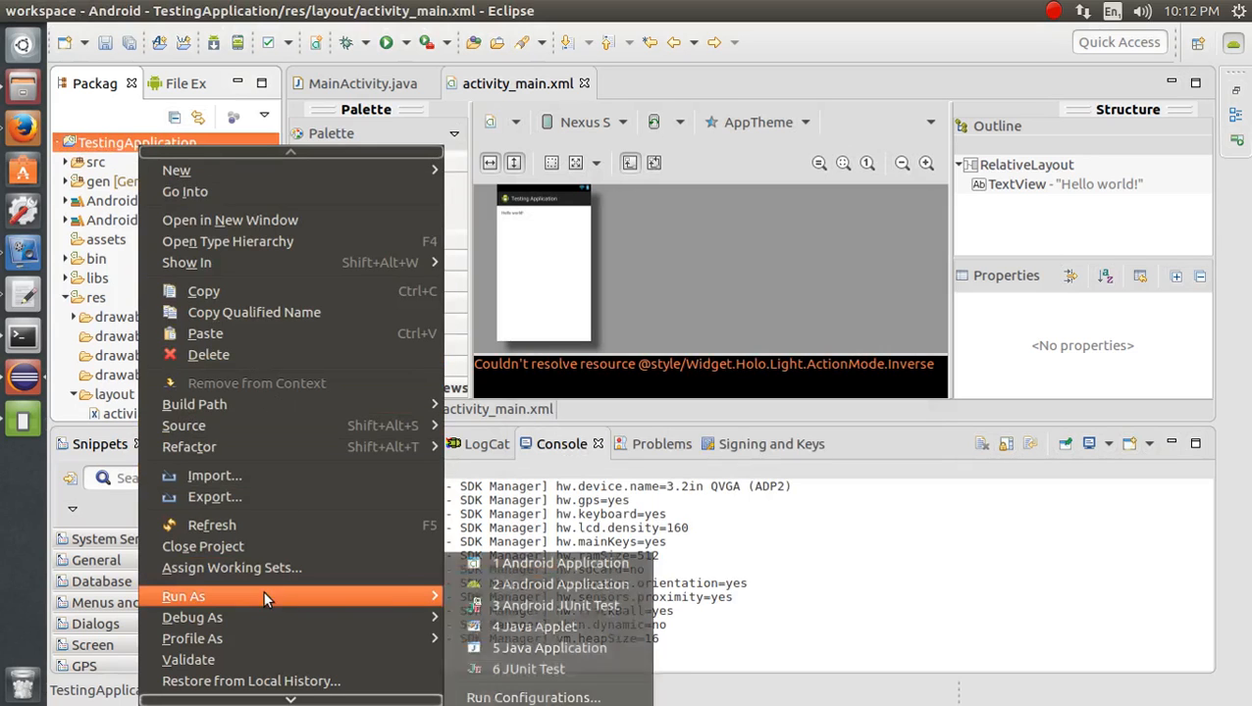
{"action": "left_click", "coordinate": [554, 584]}
{"action": "left_click", "coordinate": [776, 375]}
{"action": "left_click", "coordinate": [869, 416]}
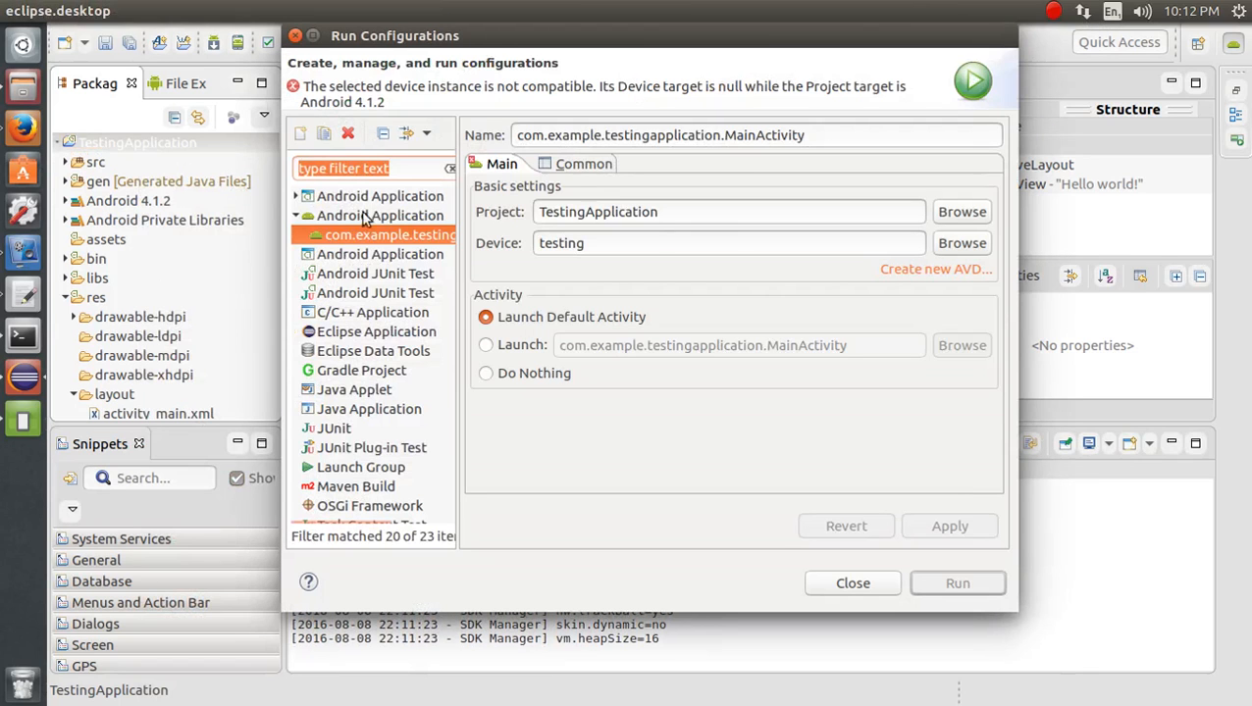
- Set the run configuration's device to the new Android 4.1.2 AVD and run TestingApplication
{"action": "left_click", "coordinate": [721, 244]}
{"action": "left_click", "coordinate": [960, 243]}
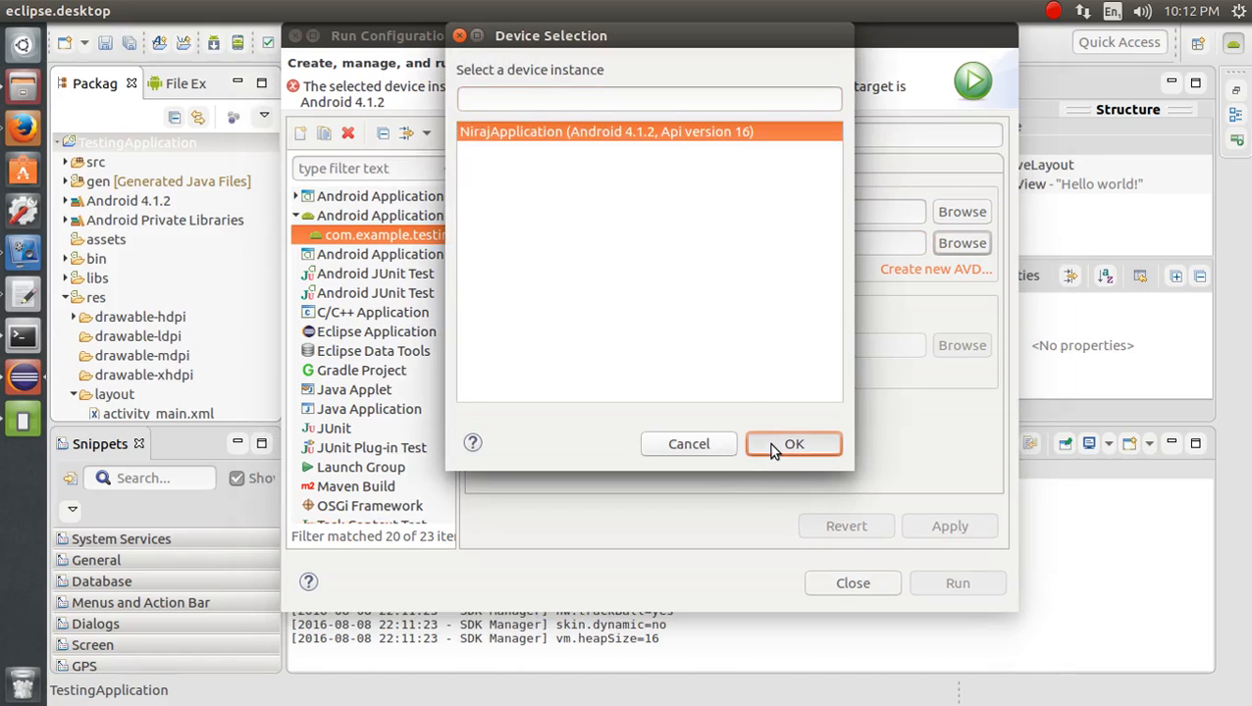
{"action": "left_click", "coordinate": [769, 443]}
{"action": "left_click_drag", "start_coordinate": [668, 243], "coordinate": [390, 244]}
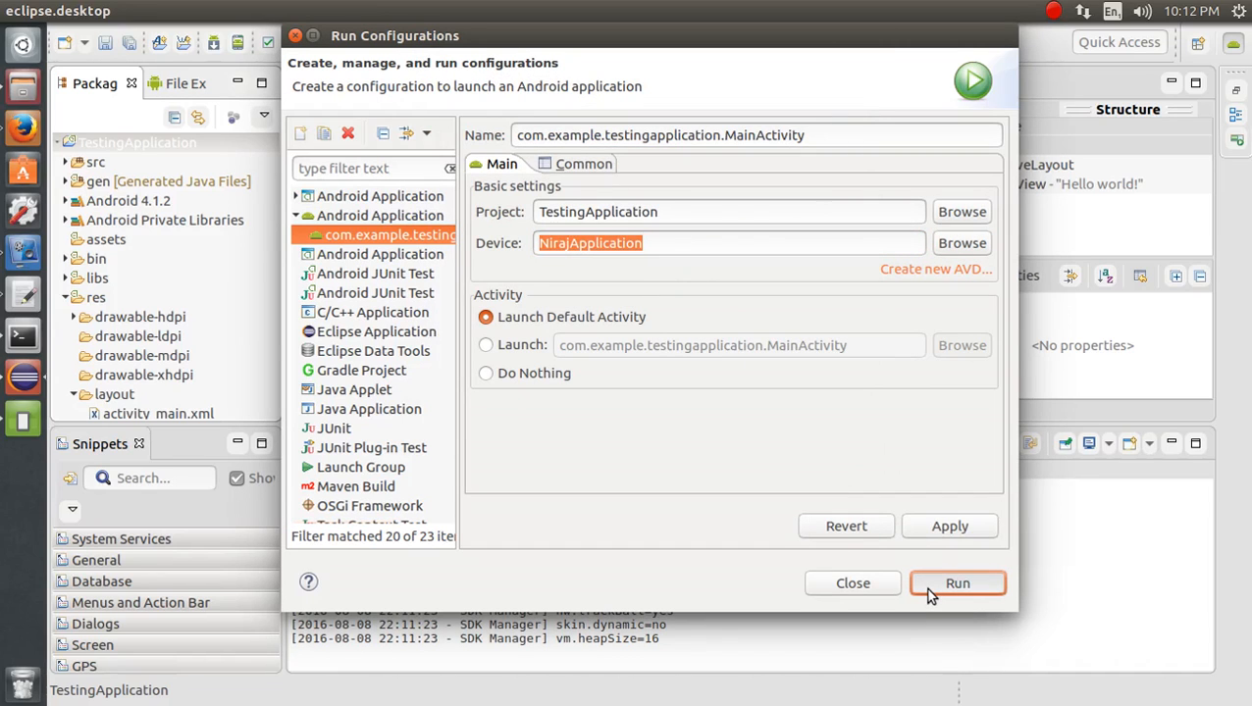
{"action": "left_click", "coordinate": [957, 583]}
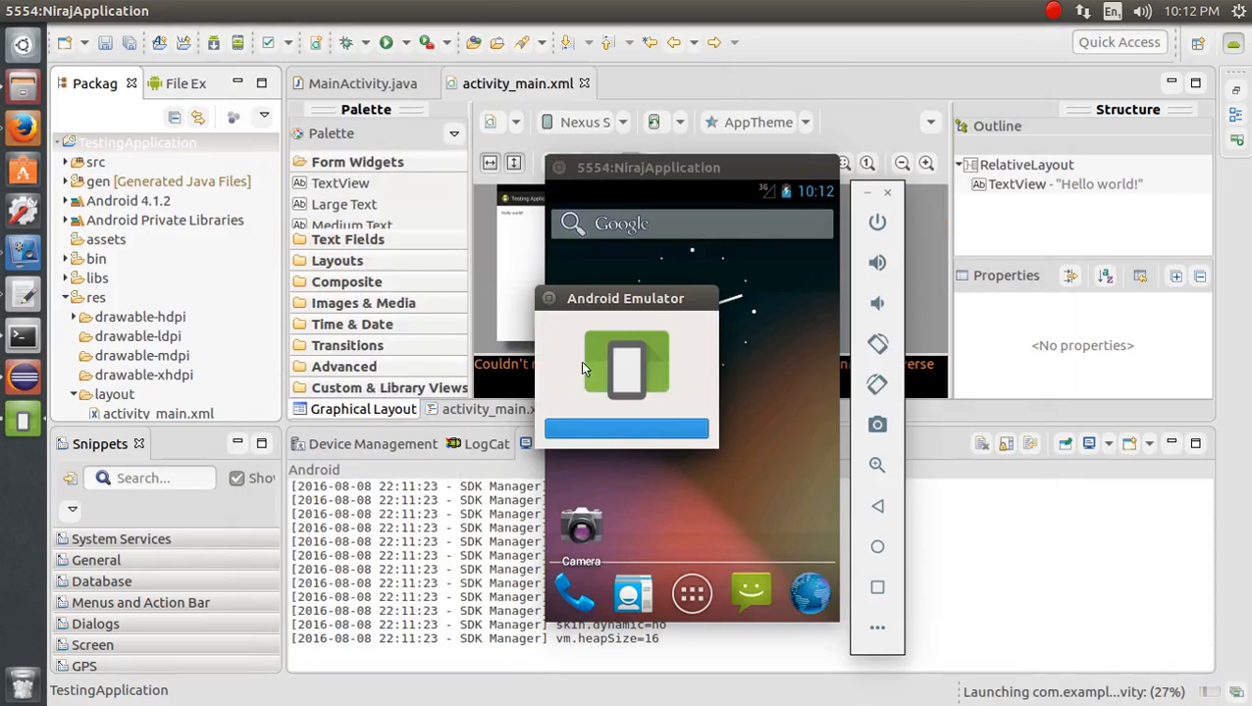
- Close the 5554 emulator instance and move the 5556 emulator window over the middle of the workspace
{"action": "left_click", "coordinate": [895, 192]}
{"action": "left_click_drag", "start_coordinate": [296, 136], "coordinate": [626, 170]}
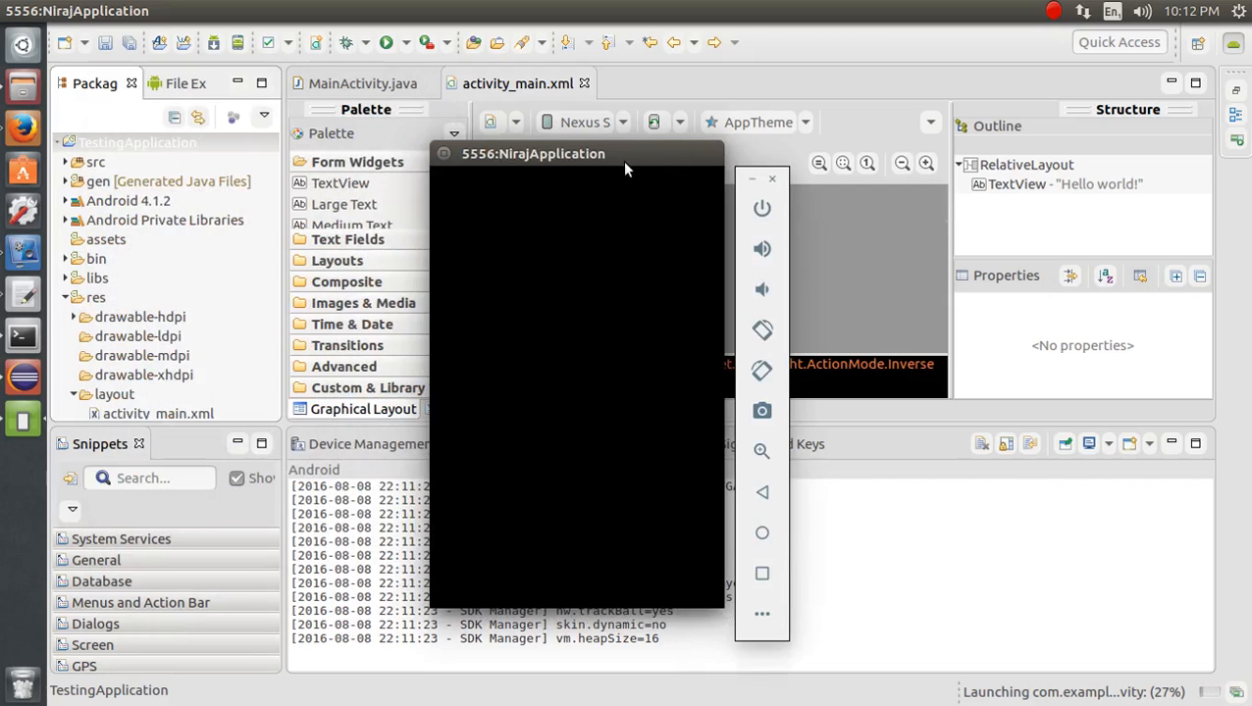
{"action": "left_click_drag", "start_coordinate": [625, 170], "coordinate": [670, 187]}
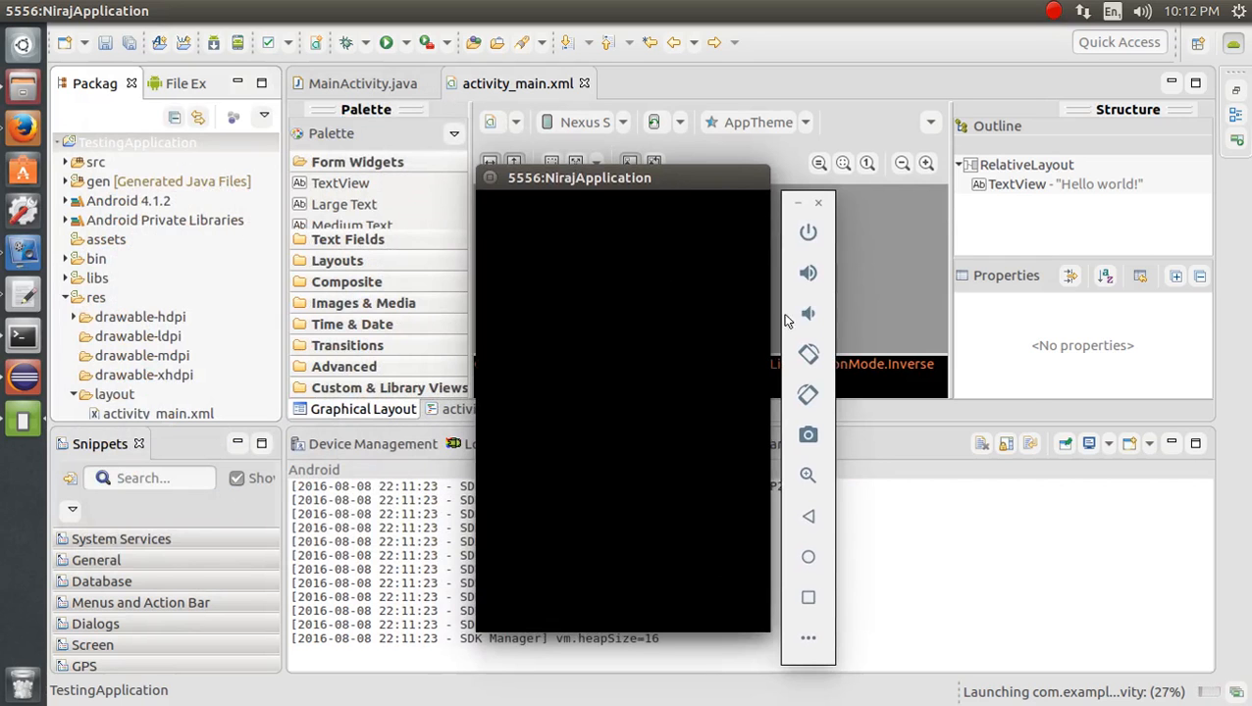
- Switch to the gedit setup notes and review Steps 1 to 4: environment variables, restarting, BIOS virtualization and creating the Eclipse icon
{"action": "left_click_drag", "start_coordinate": [1251, 98], "coordinate": [699, 154]}
{"action": "double_click", "coordinate": [699, 153]}
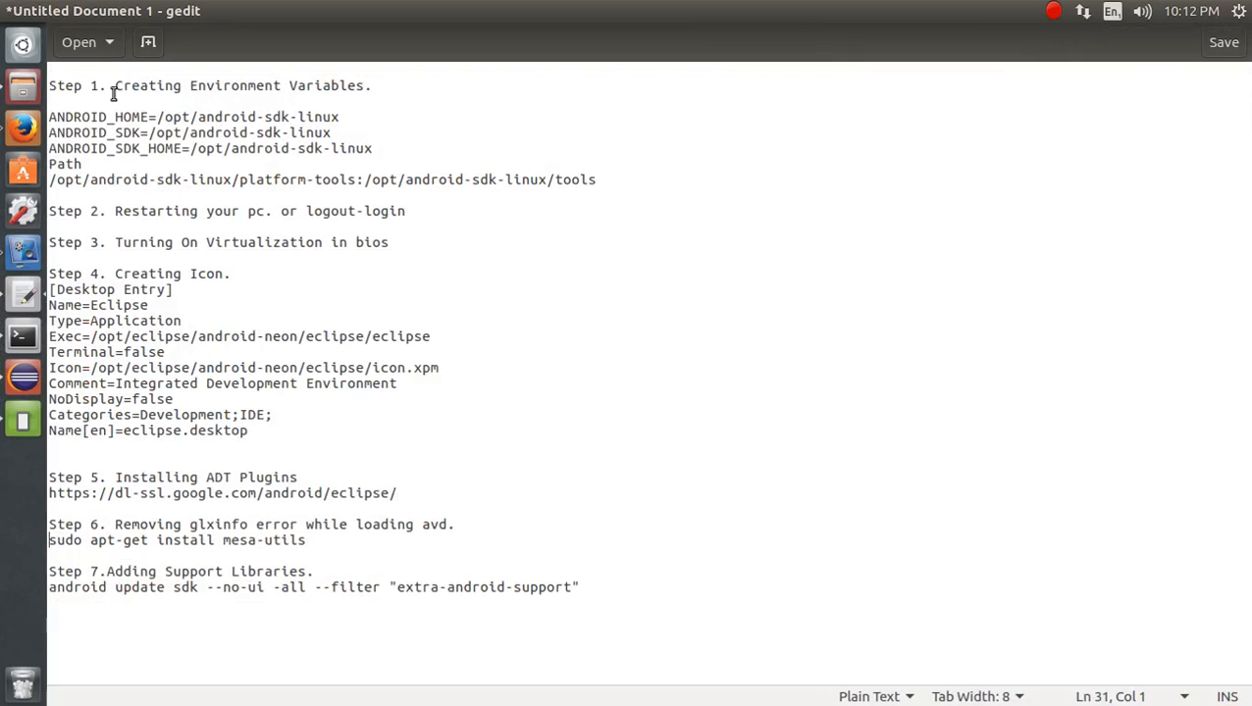
{"action": "left_click_drag", "start_coordinate": [54, 88], "coordinate": [635, 184]}
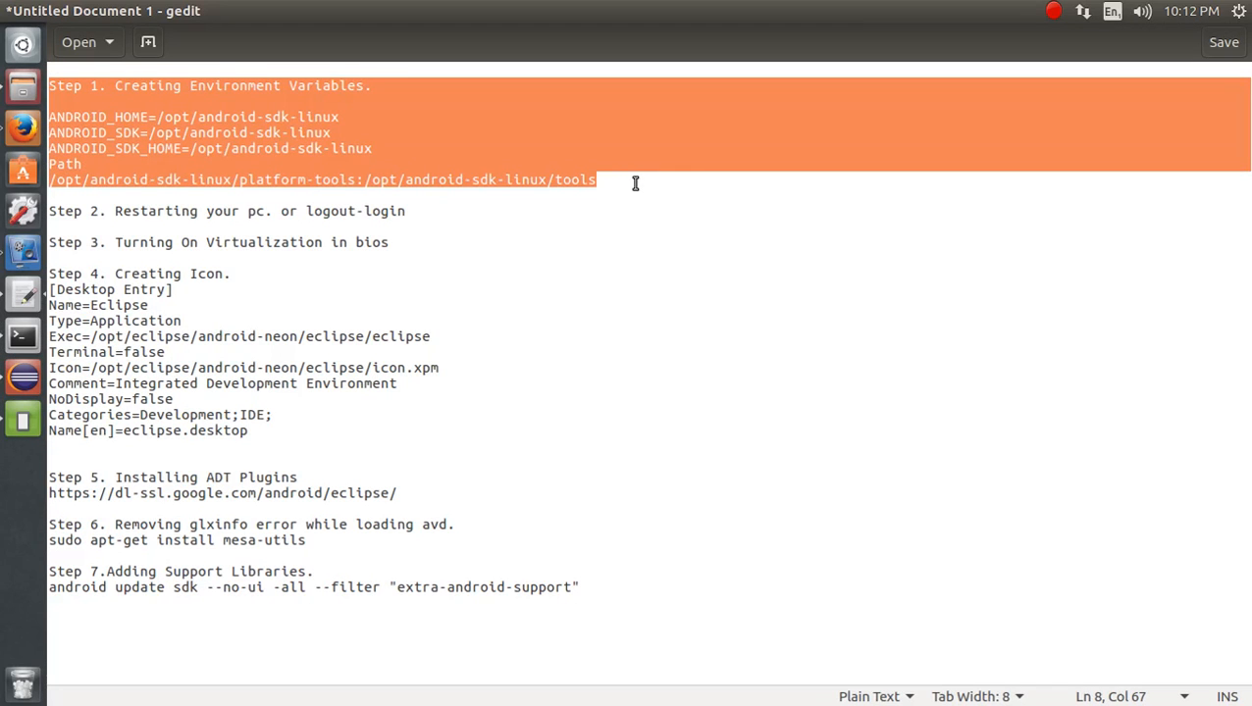
{"action": "left_click", "coordinate": [635, 184]}
{"action": "left_click_drag", "start_coordinate": [57, 212], "coordinate": [426, 212]}
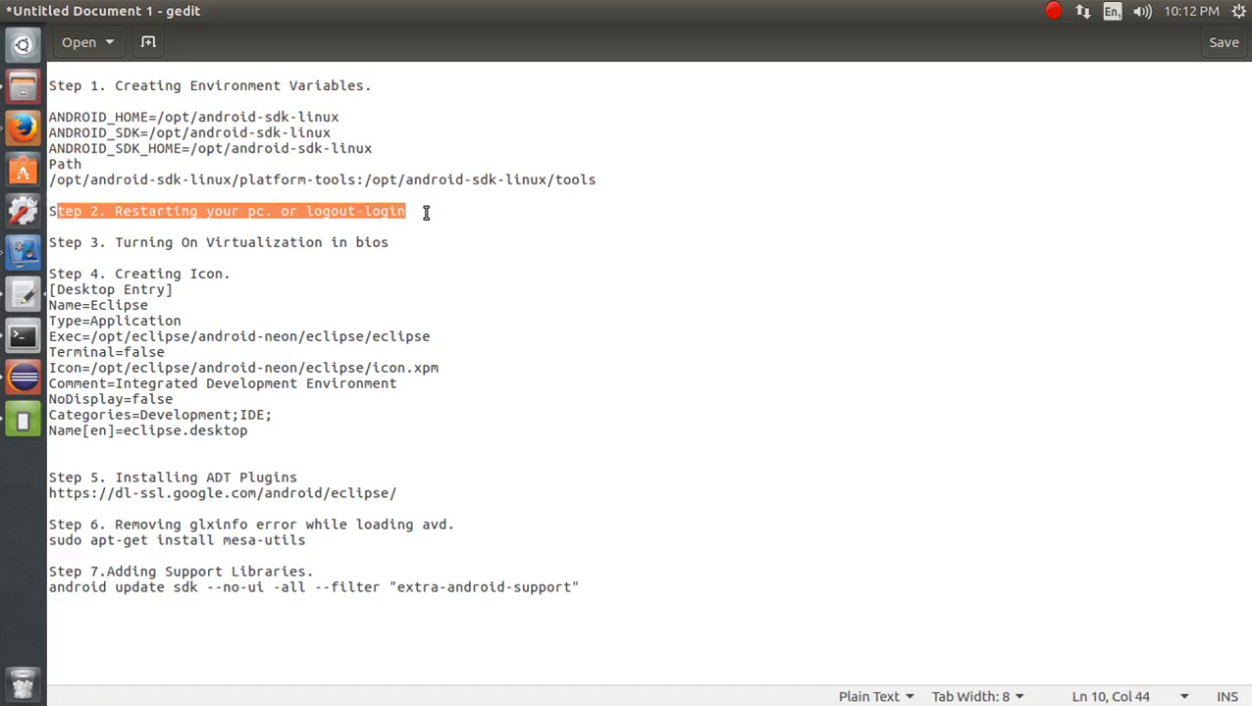
{"action": "left_click", "coordinate": [426, 212]}
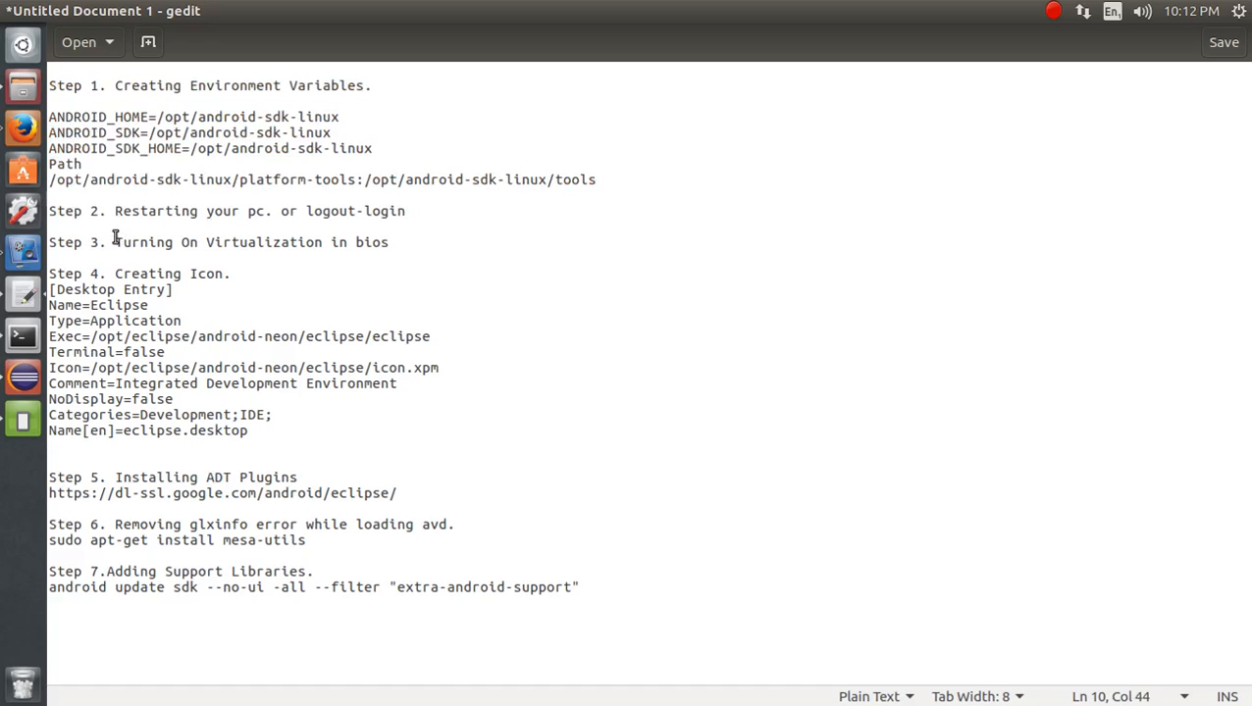
{"action": "left_click_drag", "start_coordinate": [116, 242], "coordinate": [286, 243]}
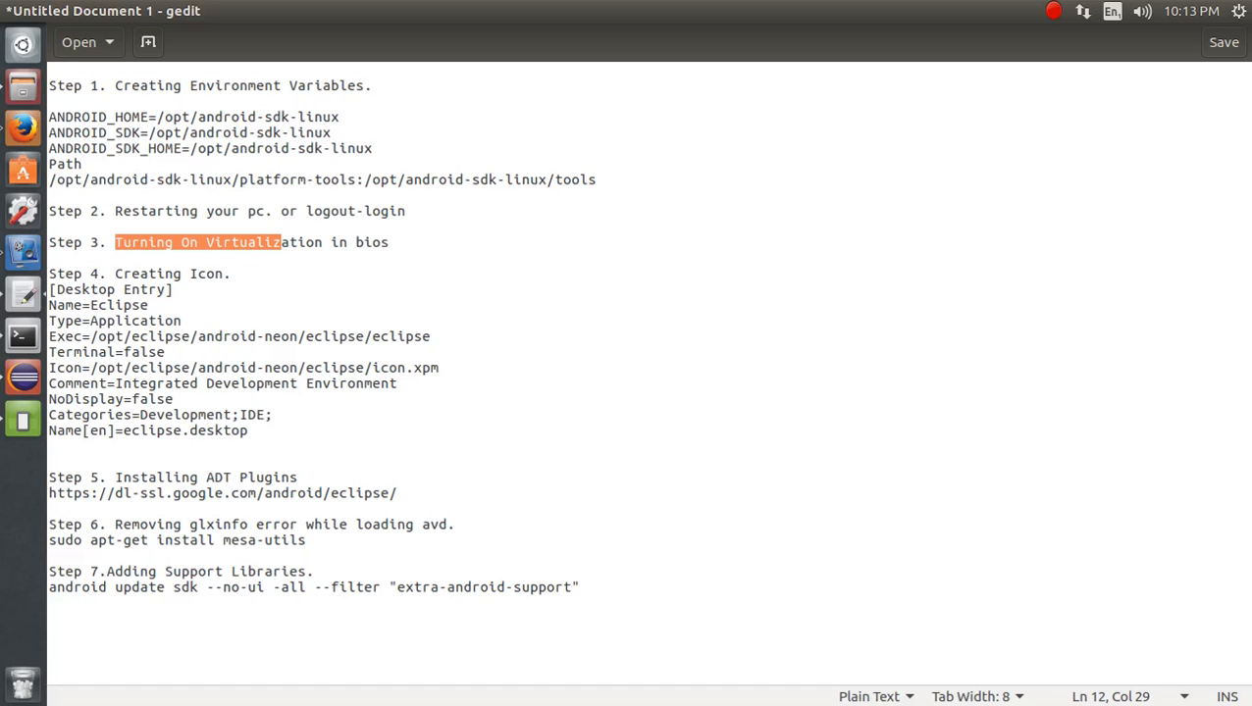
{"action": "key", "text": "alt+Tab"}
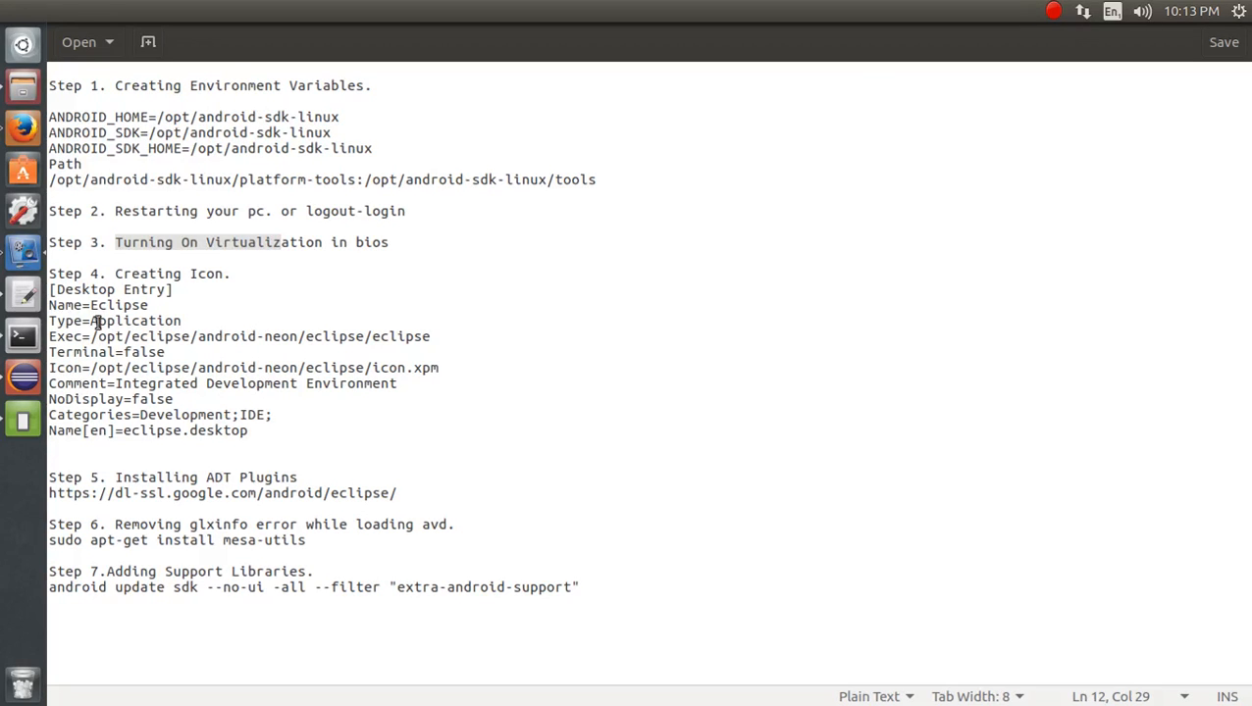
{"action": "left_click", "coordinate": [116, 242]}
{"action": "left_click_drag", "start_coordinate": [116, 242], "coordinate": [396, 246]}
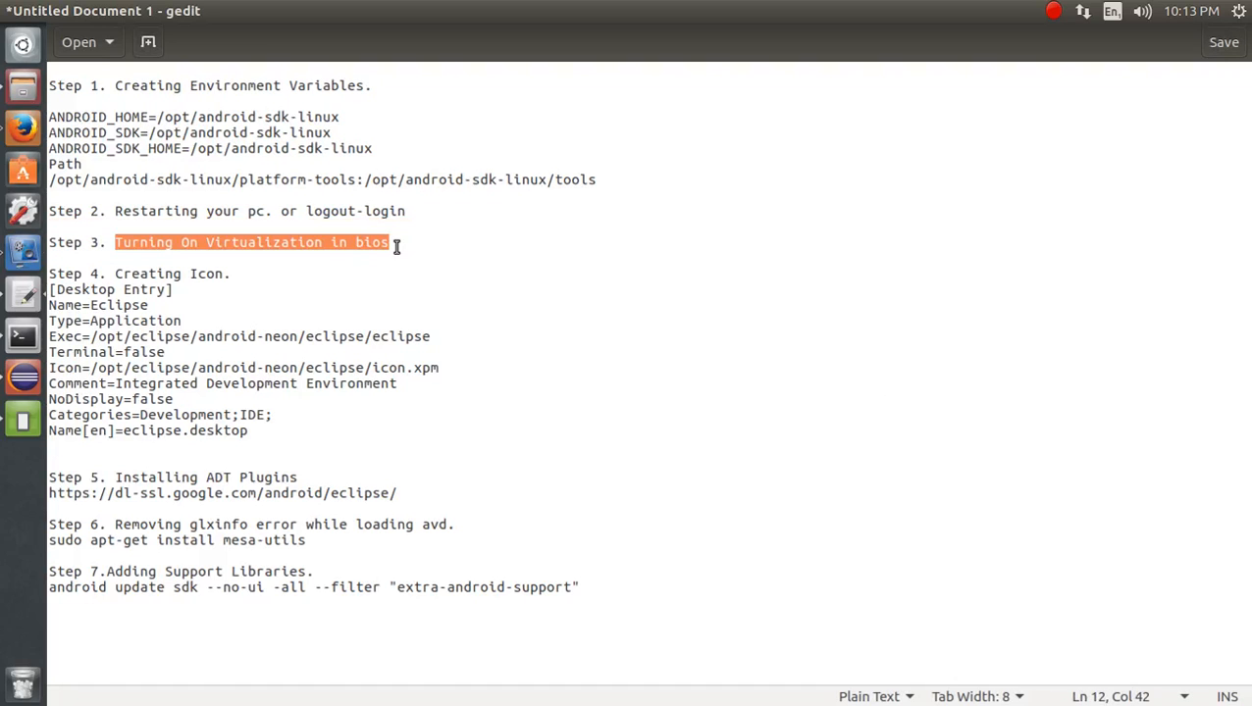
{"action": "left_click_drag", "start_coordinate": [271, 439], "coordinate": [48, 271]}
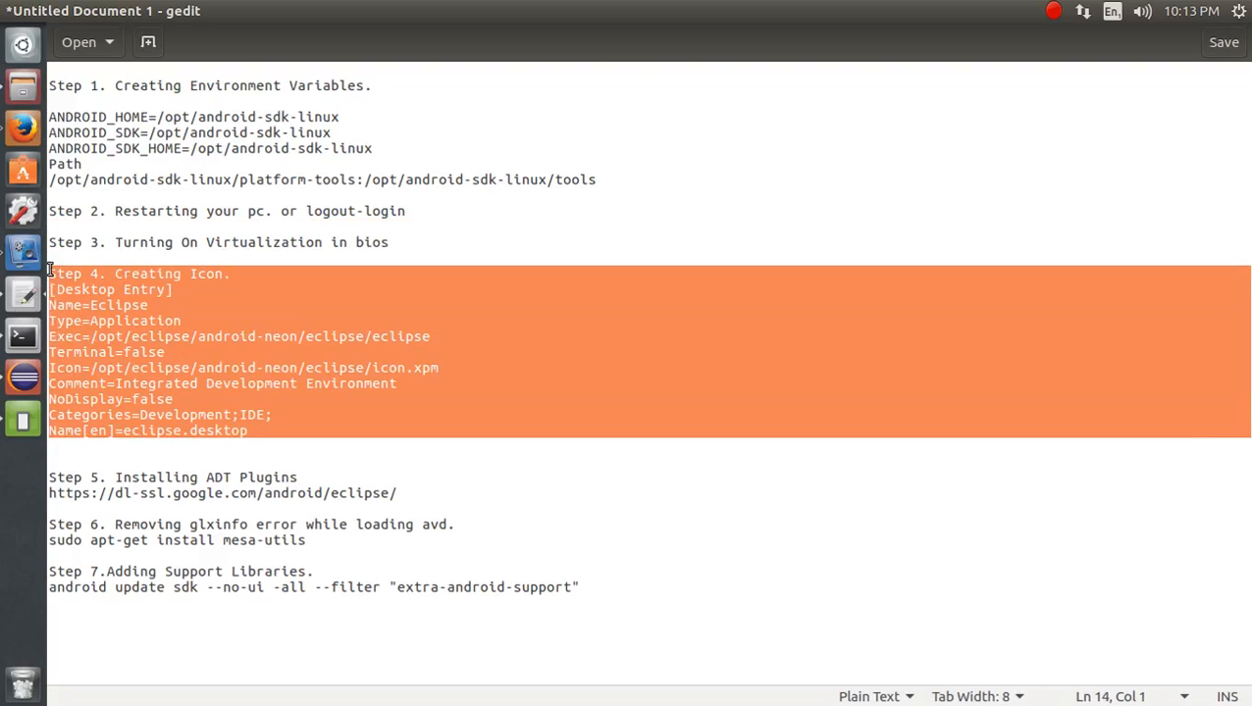
{"action": "left_click", "coordinate": [148, 321]}
{"action": "left_click_drag", "start_coordinate": [260, 430], "coordinate": [48, 273]}
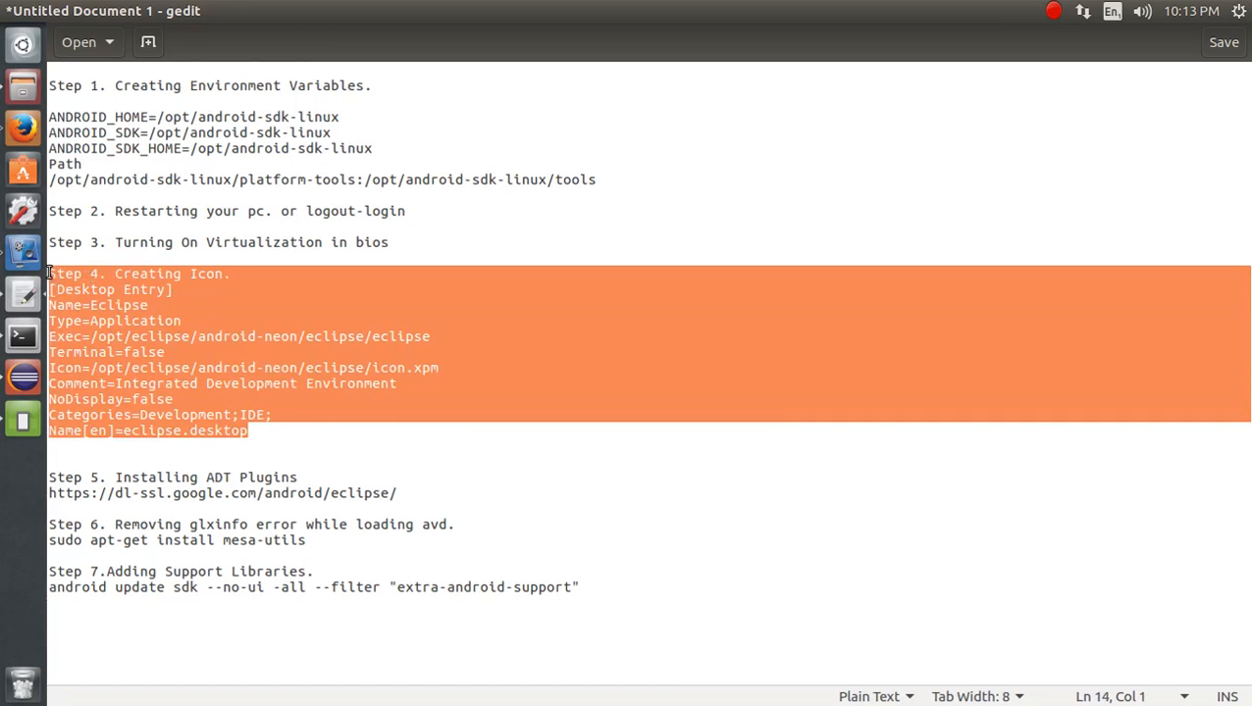
- Move the Creating Icon section with its Desktop Entry lines directly below the environment variables section, followed by a blank line
{"action": "left_click", "coordinate": [101, 243]}
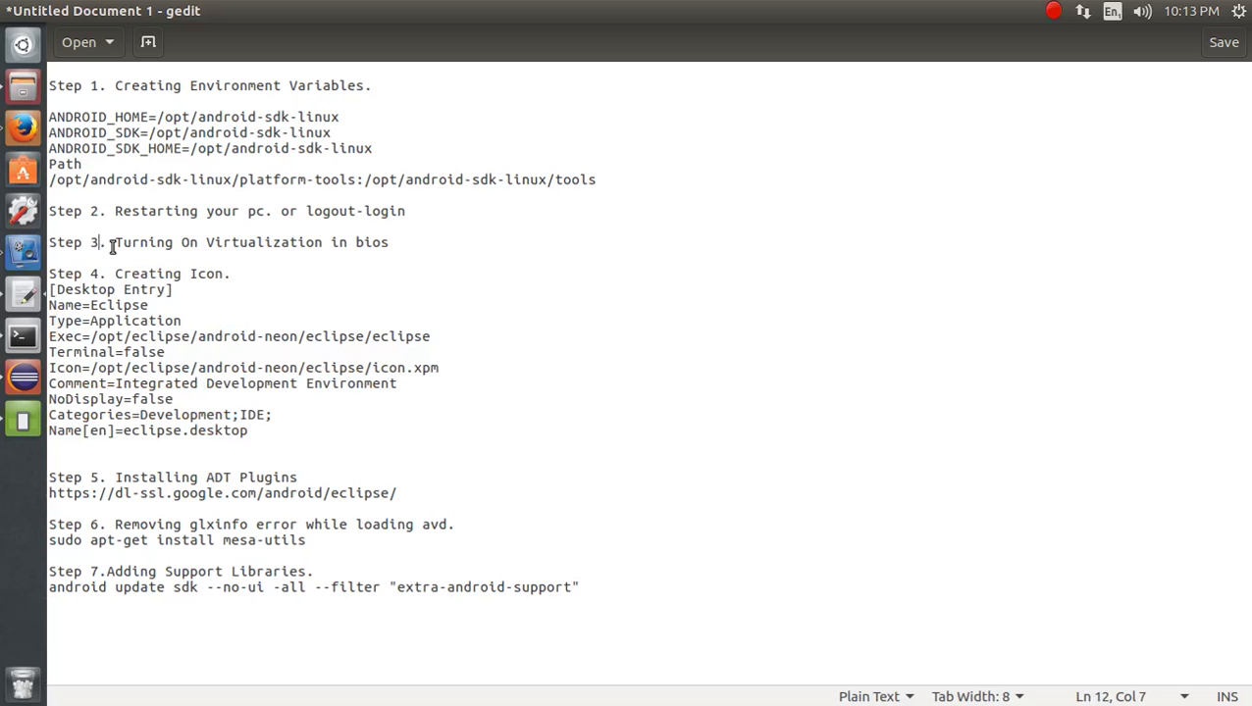
{"action": "left_click_drag", "start_coordinate": [257, 431], "coordinate": [28, 279]}
{"action": "key", "text": "ctrl+c"}
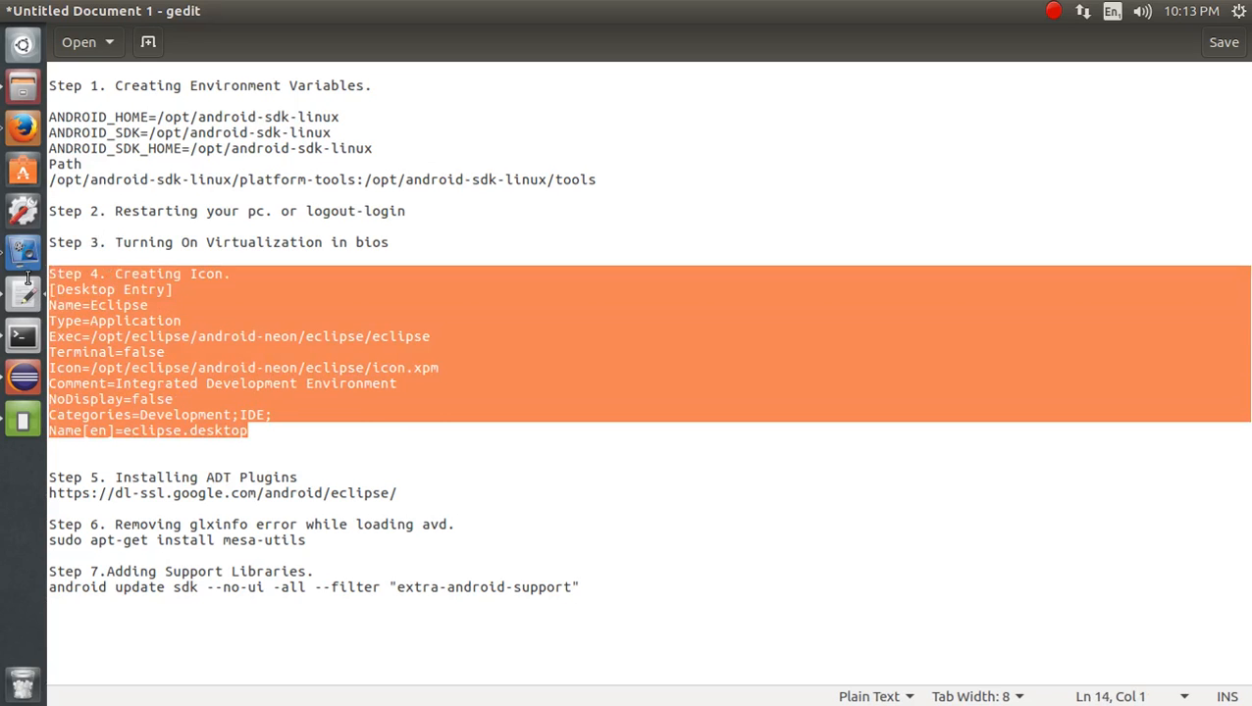
{"action": "key", "text": "Delete"}
{"action": "left_click", "coordinate": [118, 193]}
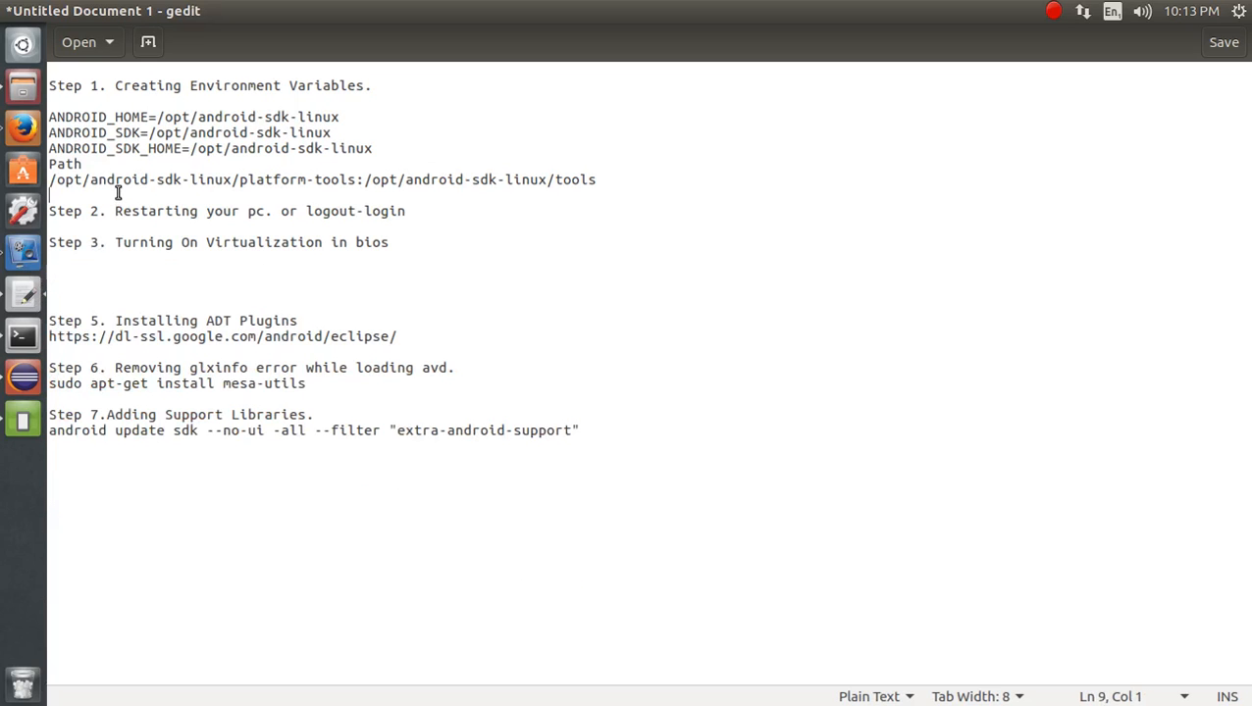
{"action": "key", "text": "ctrl+v"}
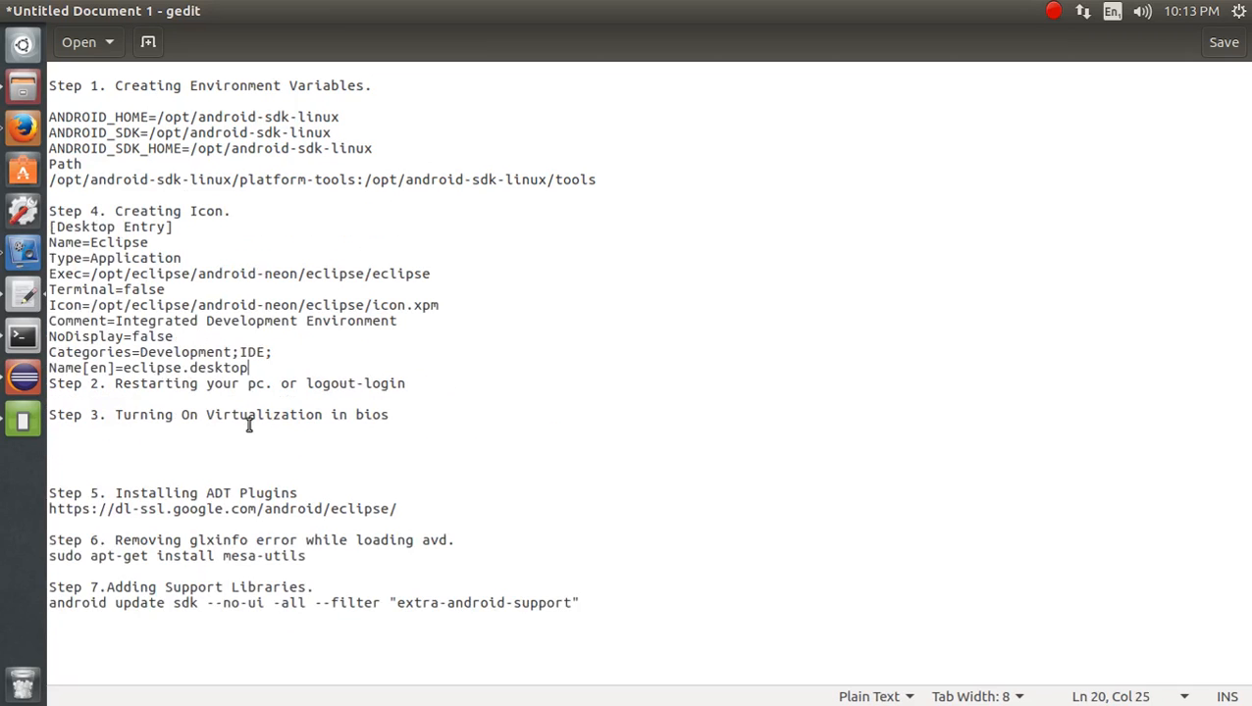
{"action": "key", "text": "Return"}
- Renumber Creating Icon, Restarting and Turning On Virtualization as Steps 2, 3 and 4, and delete two blank lines above Step 5
{"action": "left_click", "coordinate": [97, 210]}
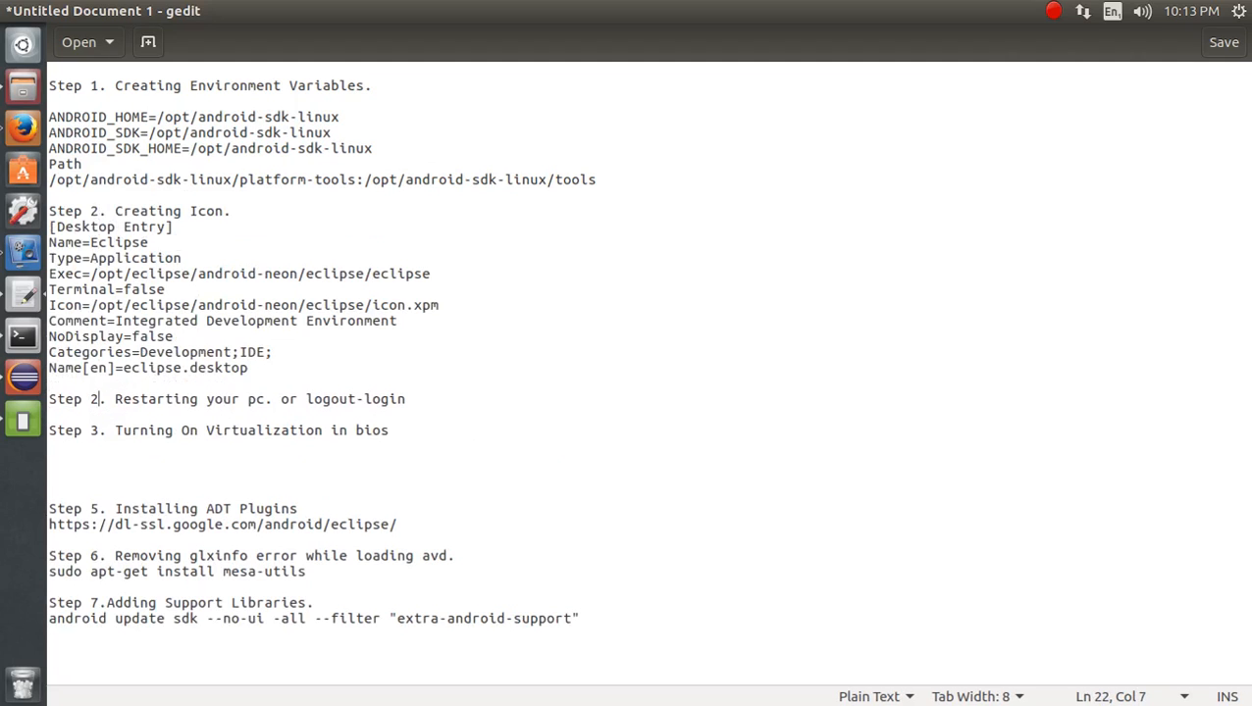
{"action": "key", "text": "BackSpace"}
{"action": "type", "text": "3"}
{"action": "key", "text": "Down"}
{"action": "key", "text": "BackSpace"}
{"action": "type", "text": "4"}
{"action": "left_click", "coordinate": [182, 492]}
{"action": "key", "text": "Delete"}
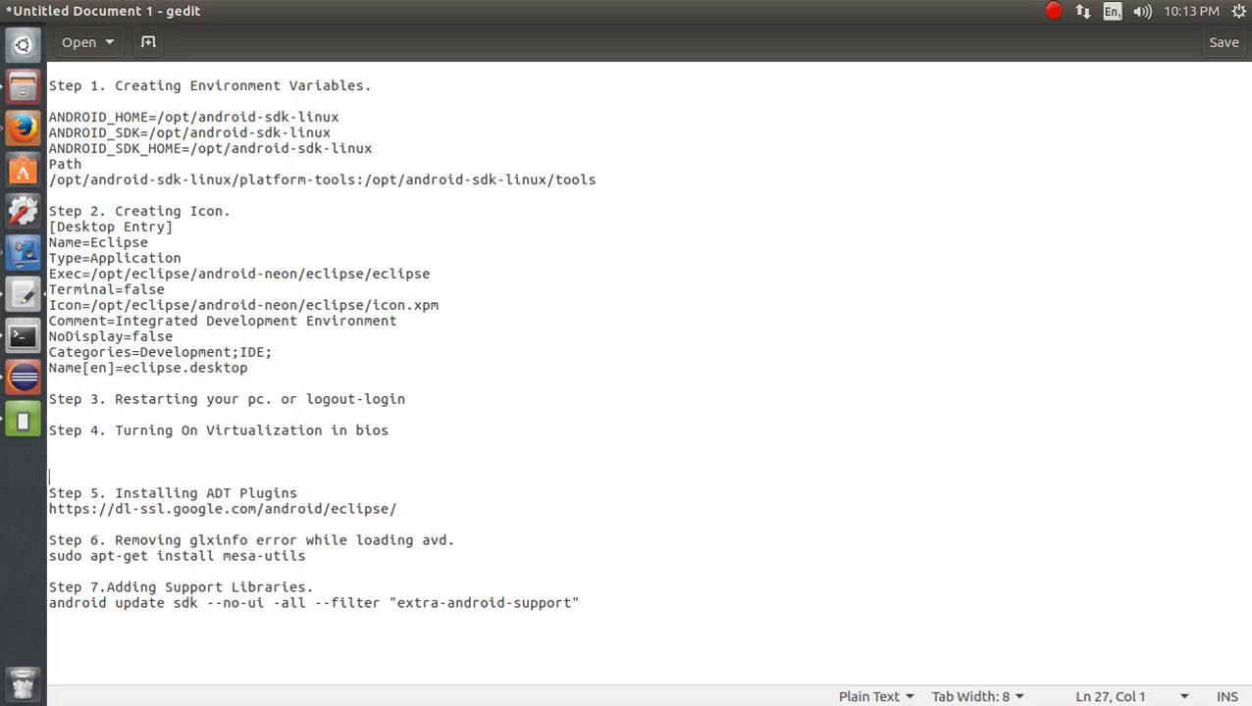
{"action": "key", "text": "Delete"}
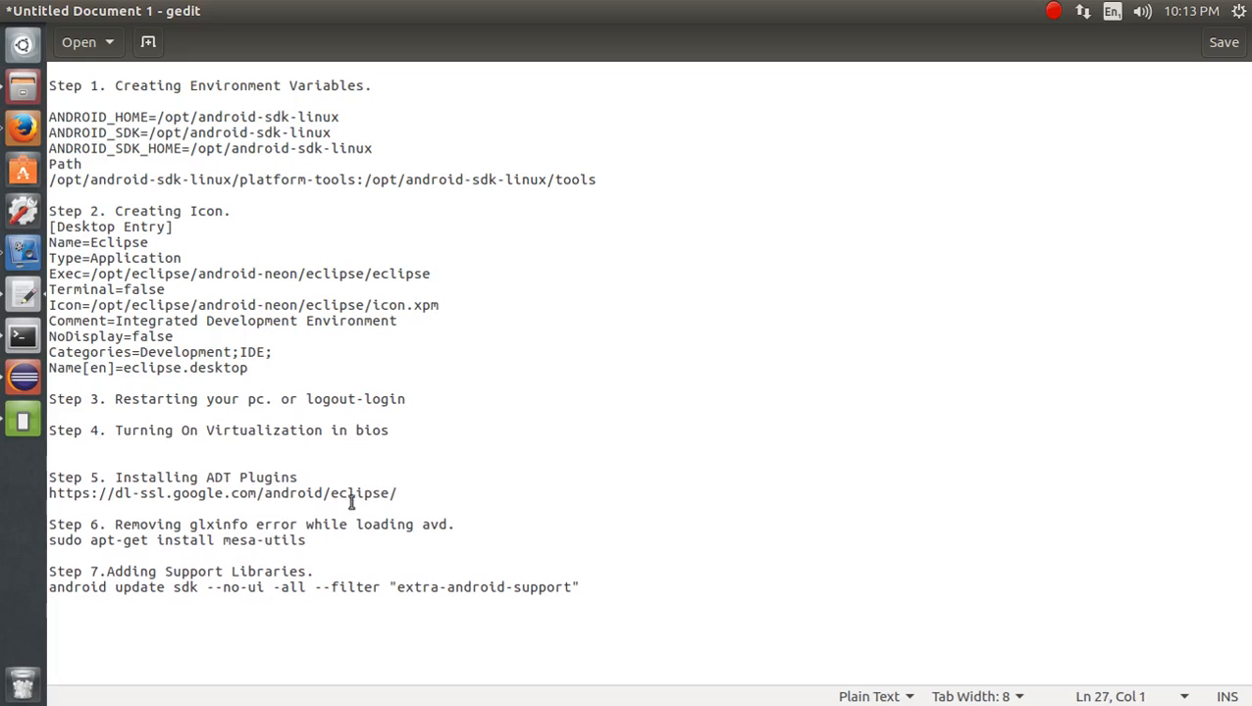
- Highlight the Step 5 ADT plugin instructions, switch to Eclipse and open the Install New Software dialog
{"action": "left_click_drag", "start_coordinate": [406, 497], "coordinate": [42, 475]}
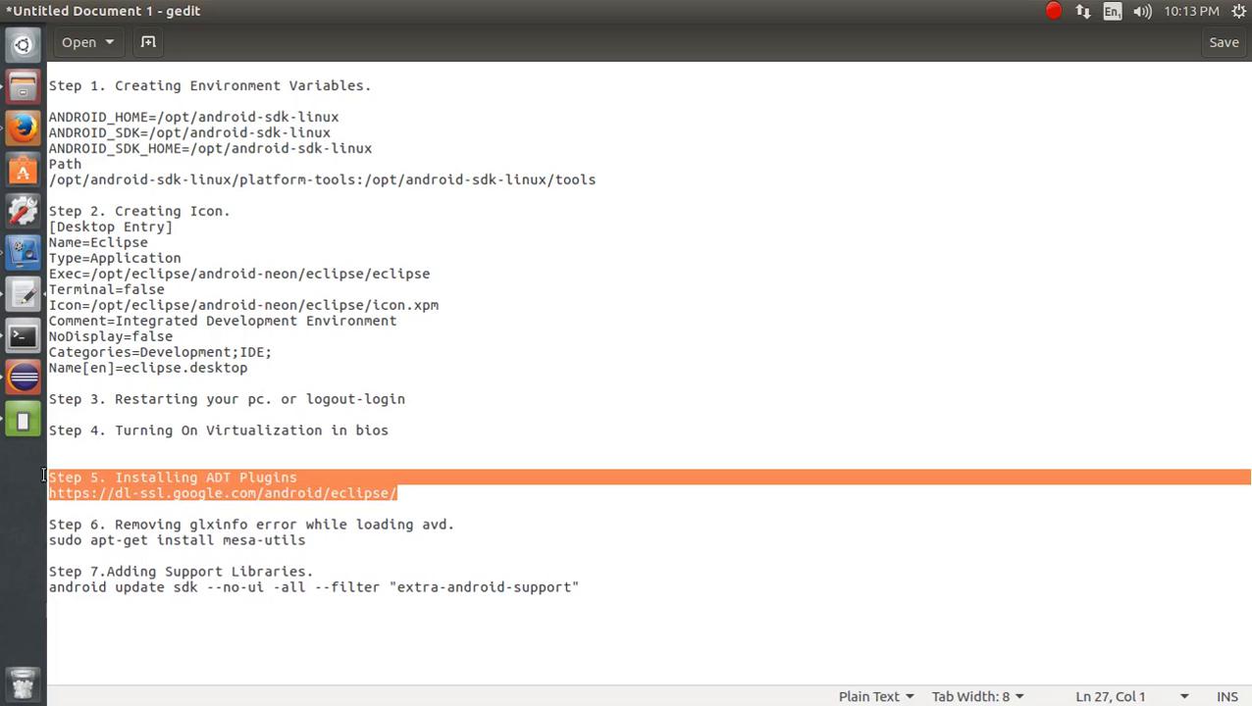
{"action": "left_click", "coordinate": [125, 451]}
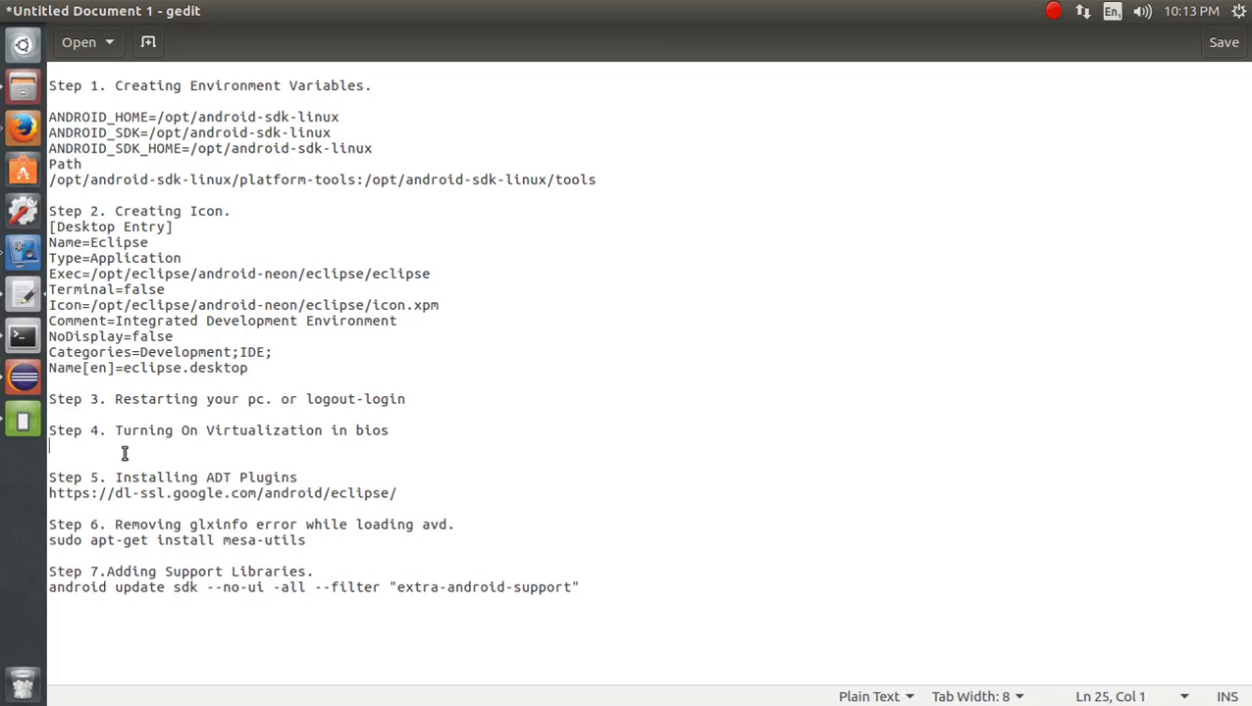
{"action": "left_click", "coordinate": [25, 372]}
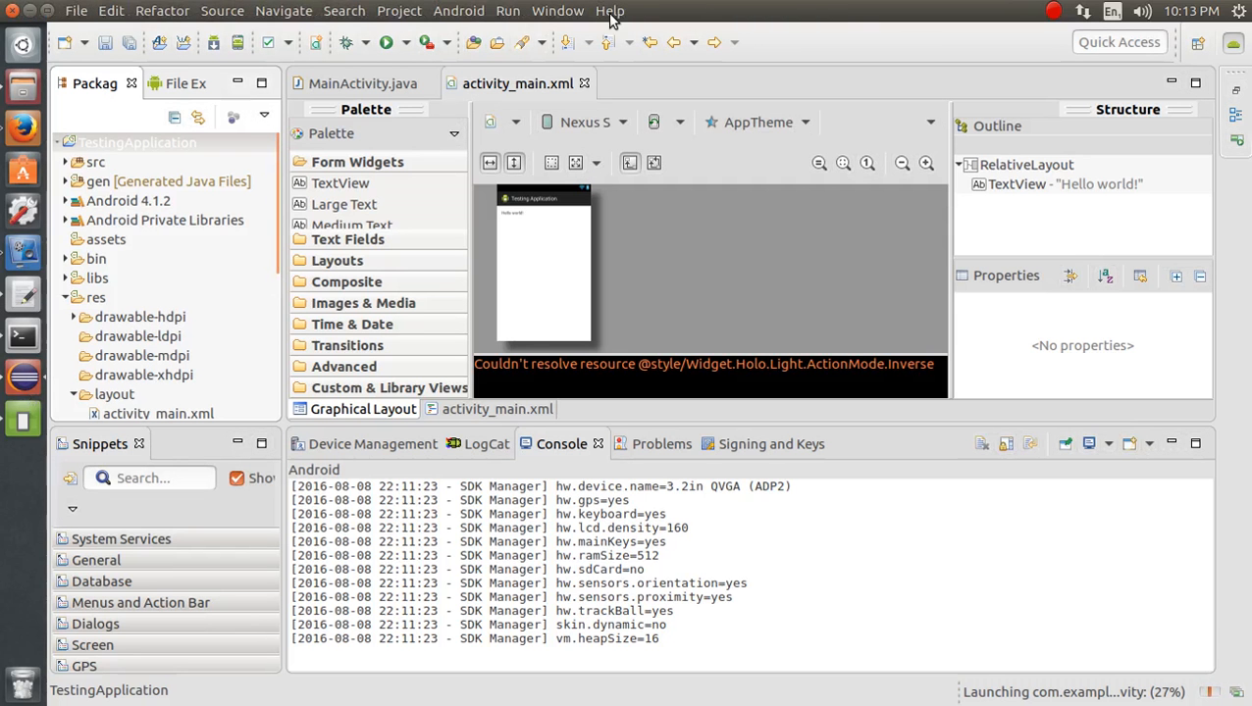
{"action": "left_click", "coordinate": [609, 11]}
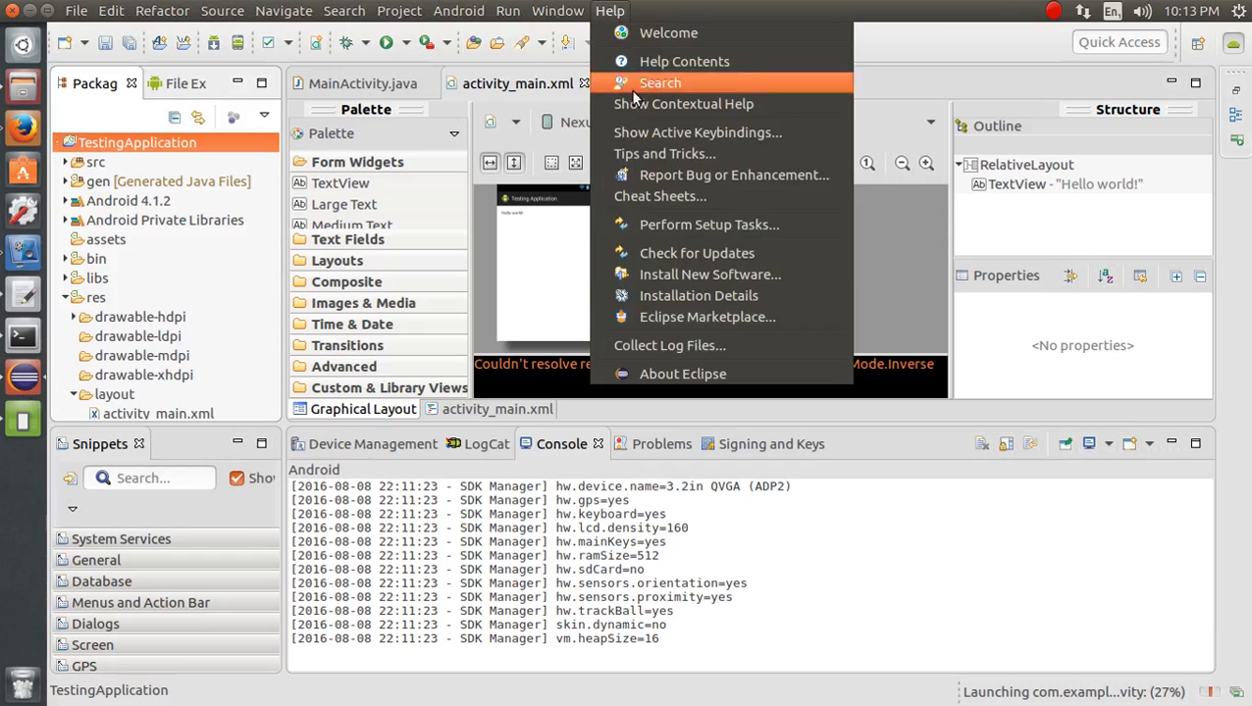
{"action": "left_click", "coordinate": [680, 275]}
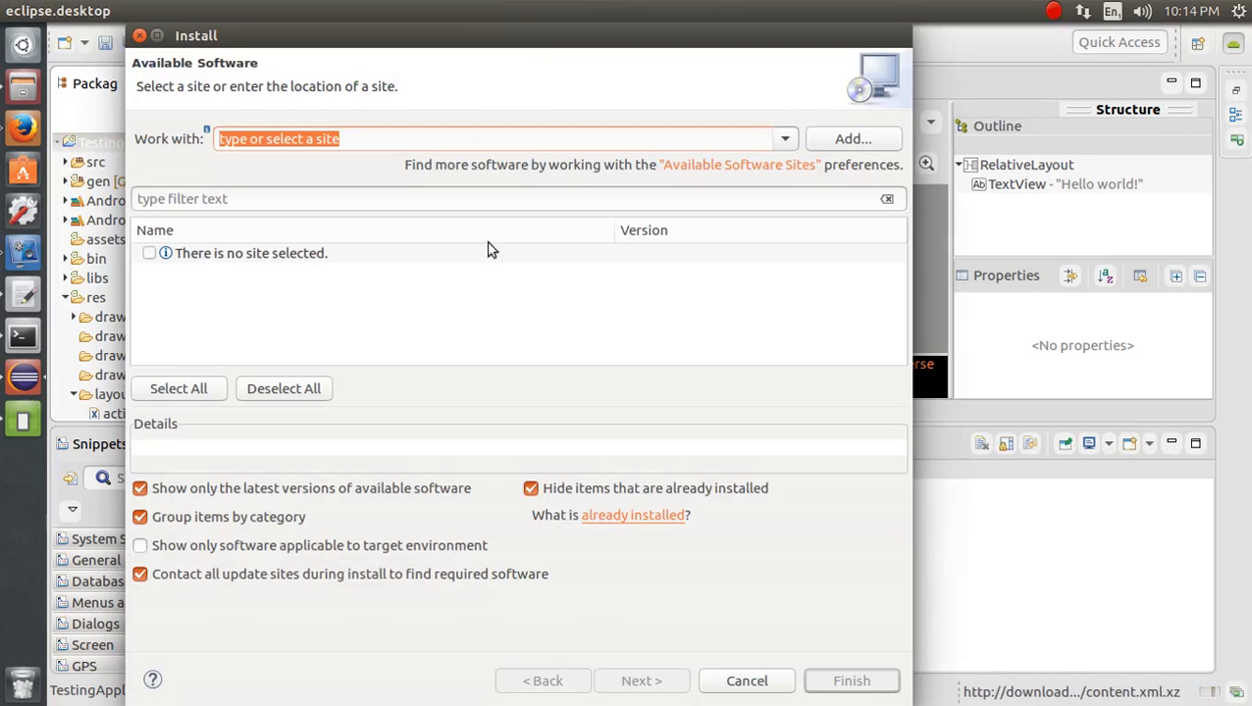
- Switch to the gedit notes, delete the extra blank line above Step 5, and review Steps 4 and 5
{"action": "left_click", "coordinate": [23, 300]}
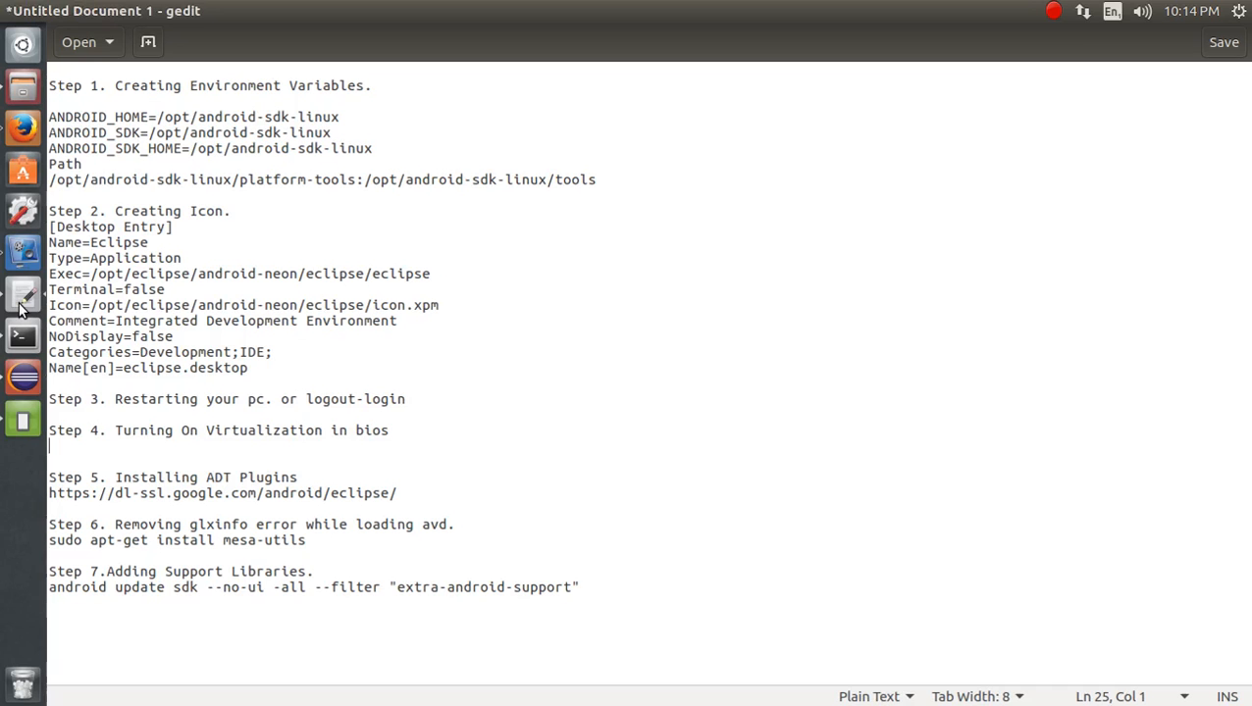
{"action": "left_click", "coordinate": [224, 459]}
{"action": "key", "text": "Delete"}
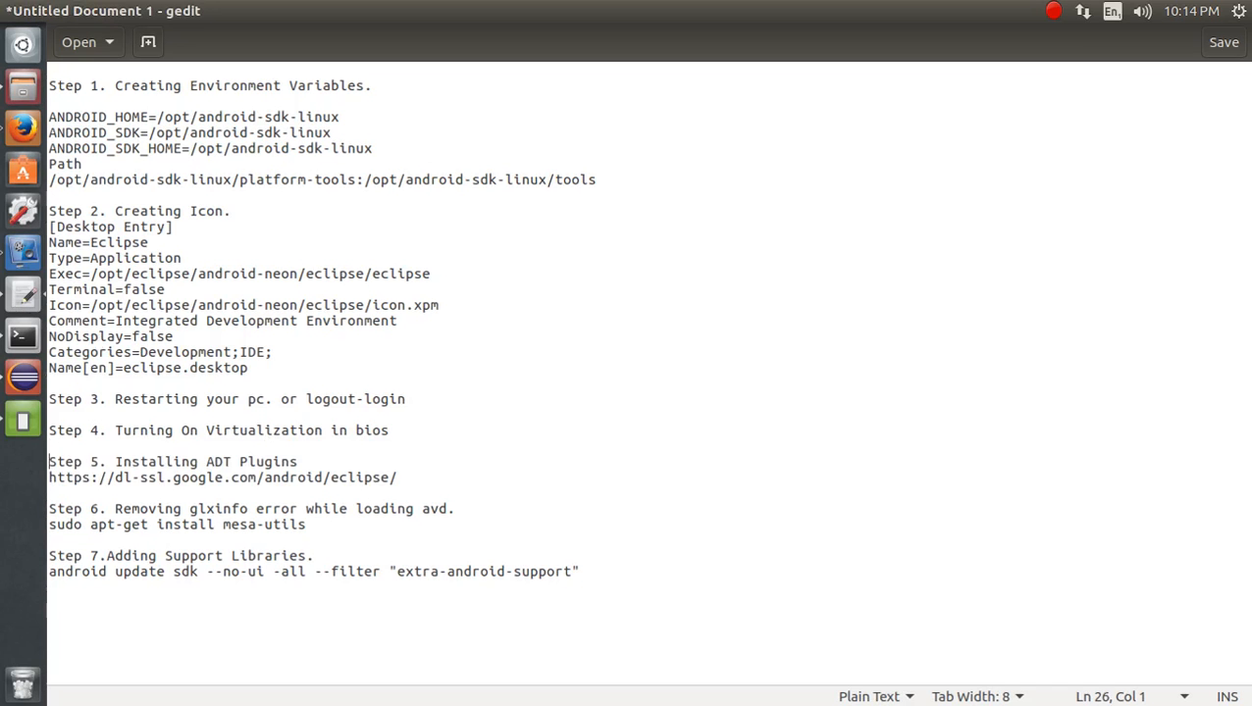
{"action": "left_click_drag", "start_coordinate": [224, 432], "coordinate": [393, 432]}
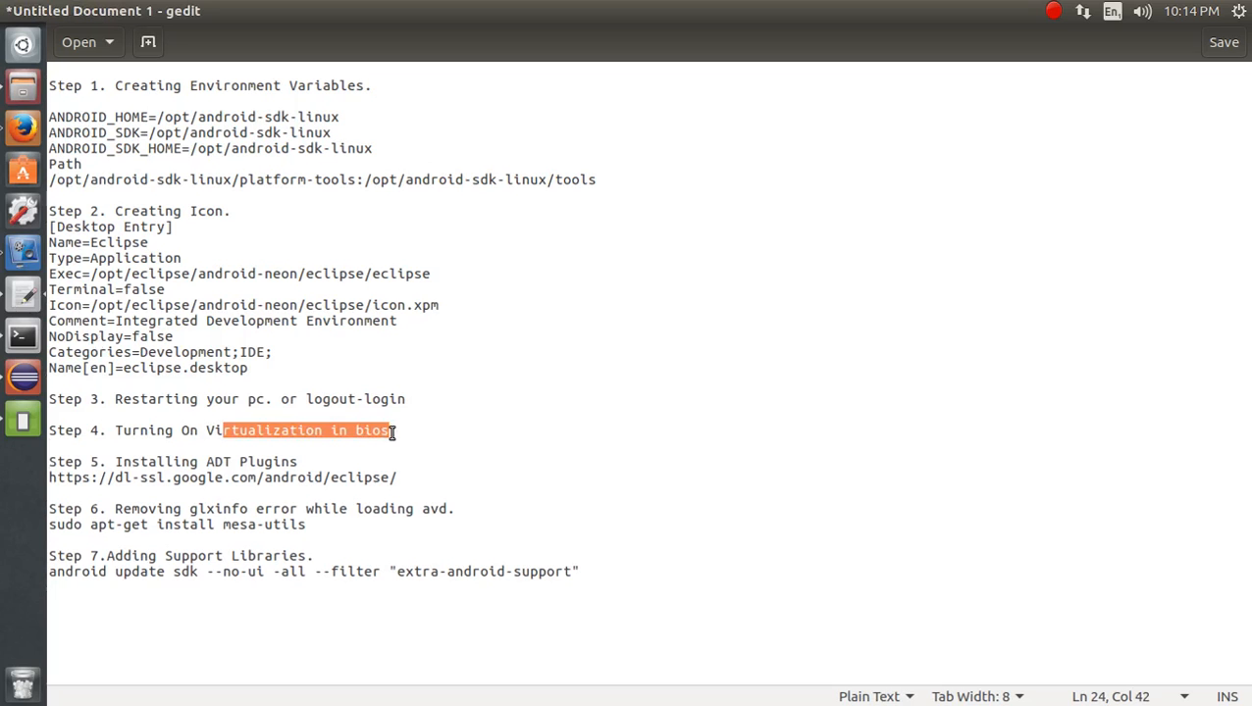
{"action": "left_click", "coordinate": [410, 432]}
{"action": "left_click_drag", "start_coordinate": [149, 461], "coordinate": [271, 465]}
- Switch back to Eclipse, reopen the Install New Software dialog and start adding a repository
{"action": "left_click", "coordinate": [26, 386]}
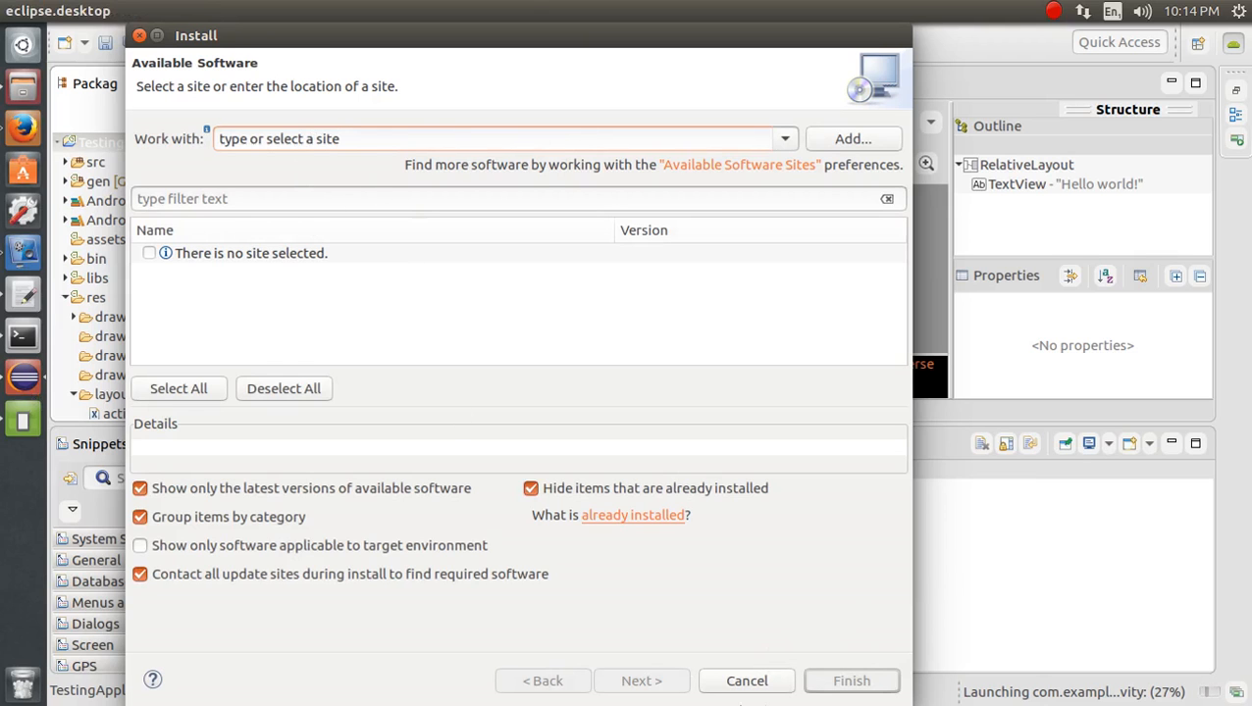
{"action": "left_click", "coordinate": [758, 681]}
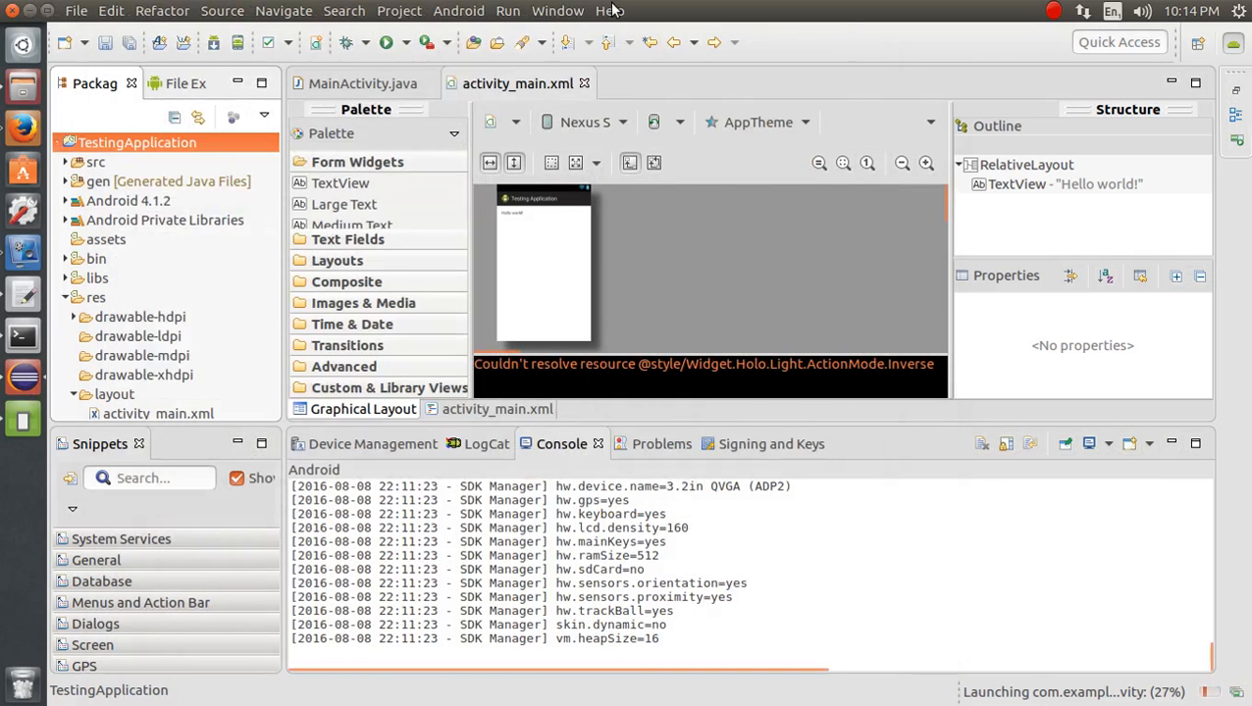
{"action": "left_click", "coordinate": [612, 11]}
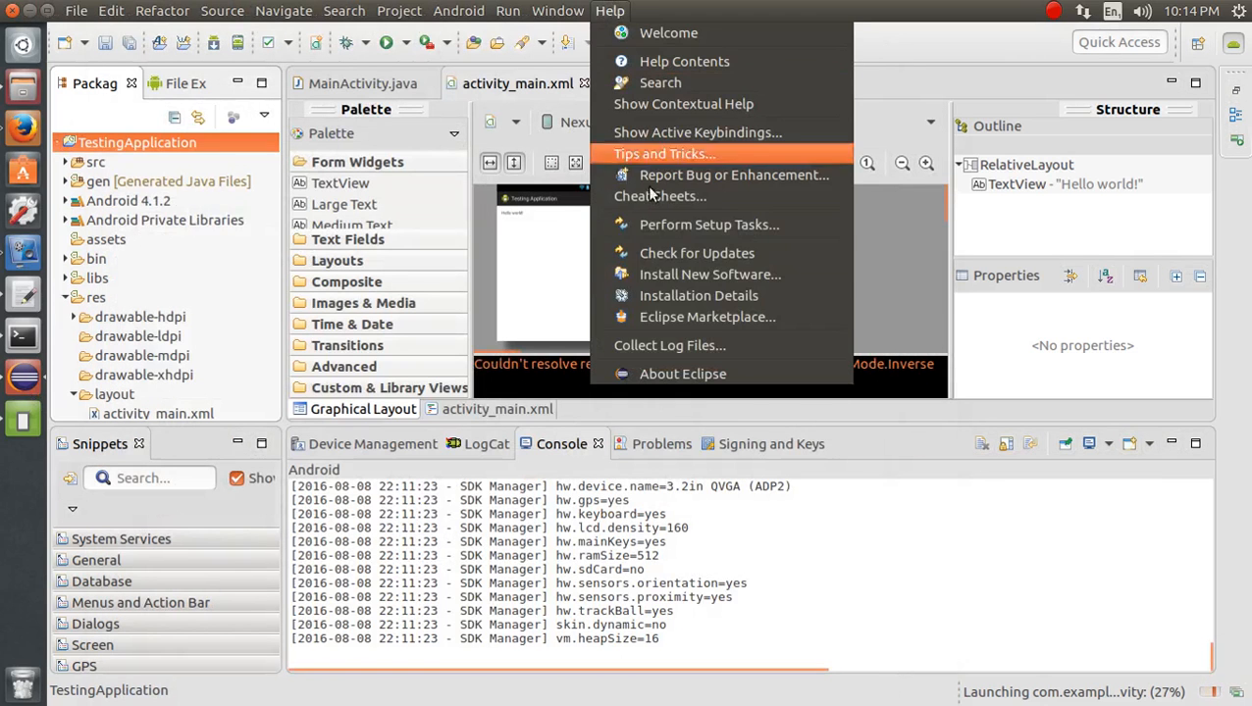
{"action": "left_click", "coordinate": [678, 274]}
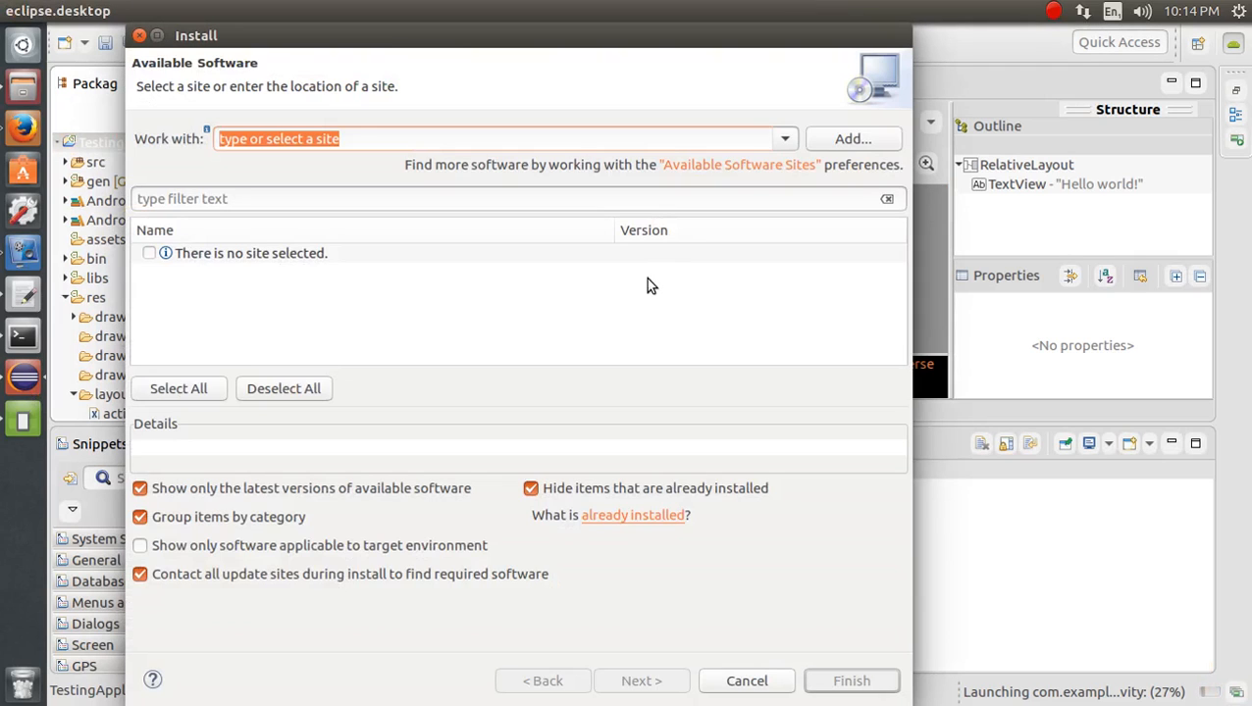
{"action": "left_click", "coordinate": [844, 140]}
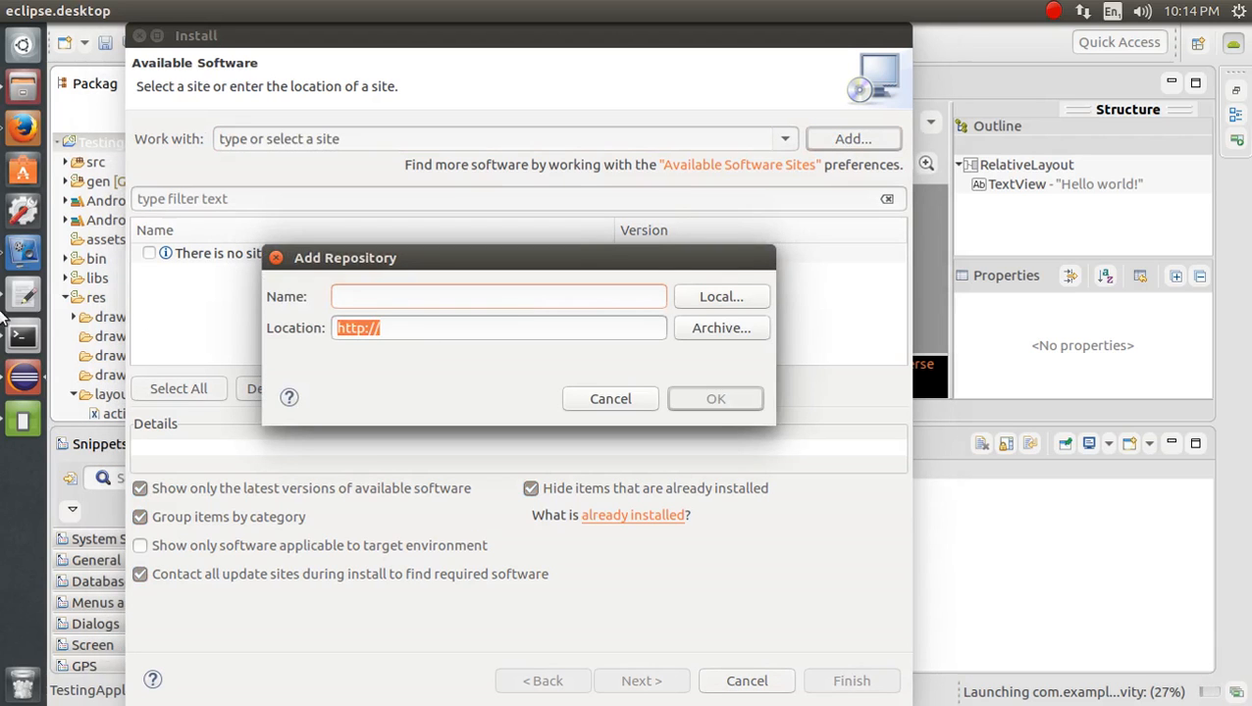
{"action": "left_click", "coordinate": [22, 300]}
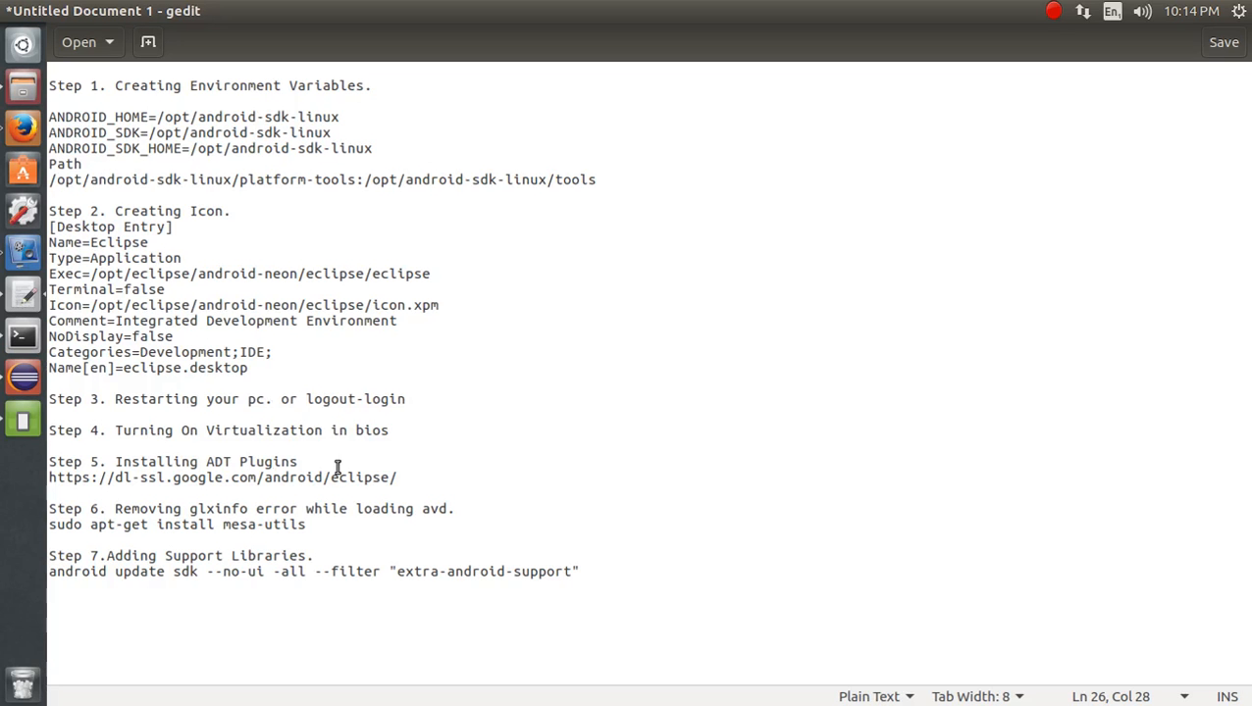
{"action": "left_click_drag", "start_coordinate": [397, 478], "coordinate": [49, 481]}
{"action": "key", "text": "ctrl+c"}
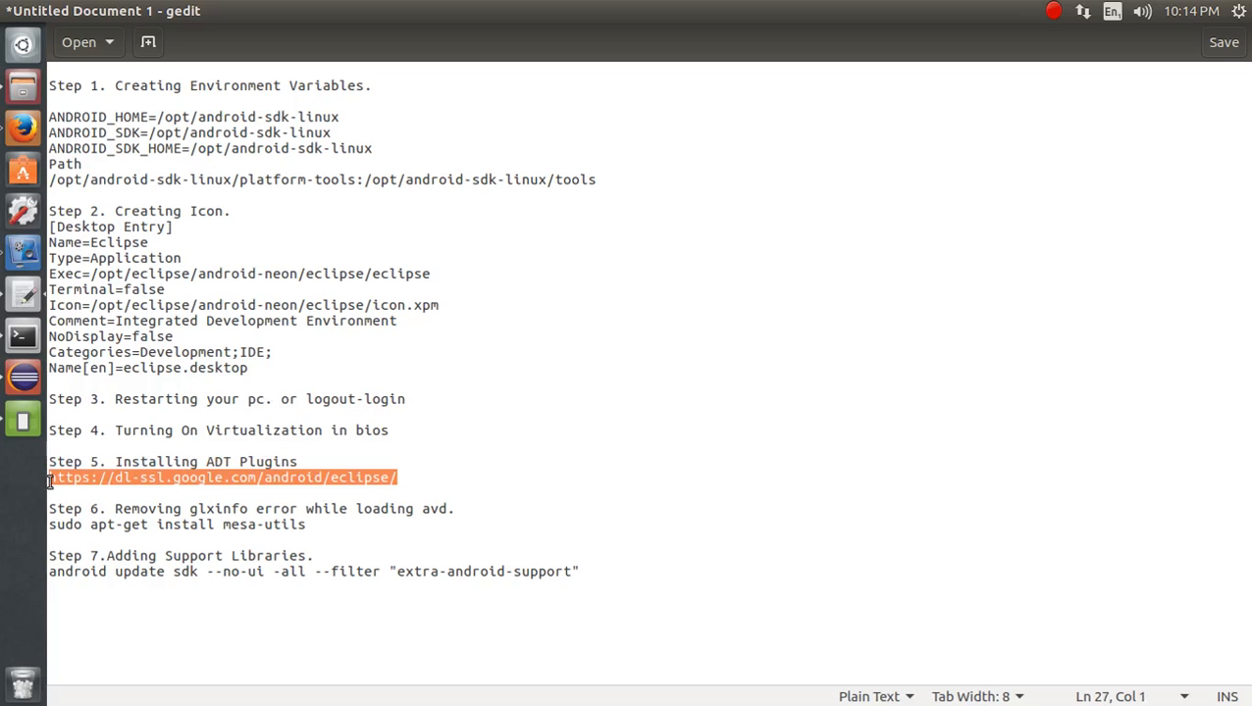
{"action": "left_click", "coordinate": [21, 417]}
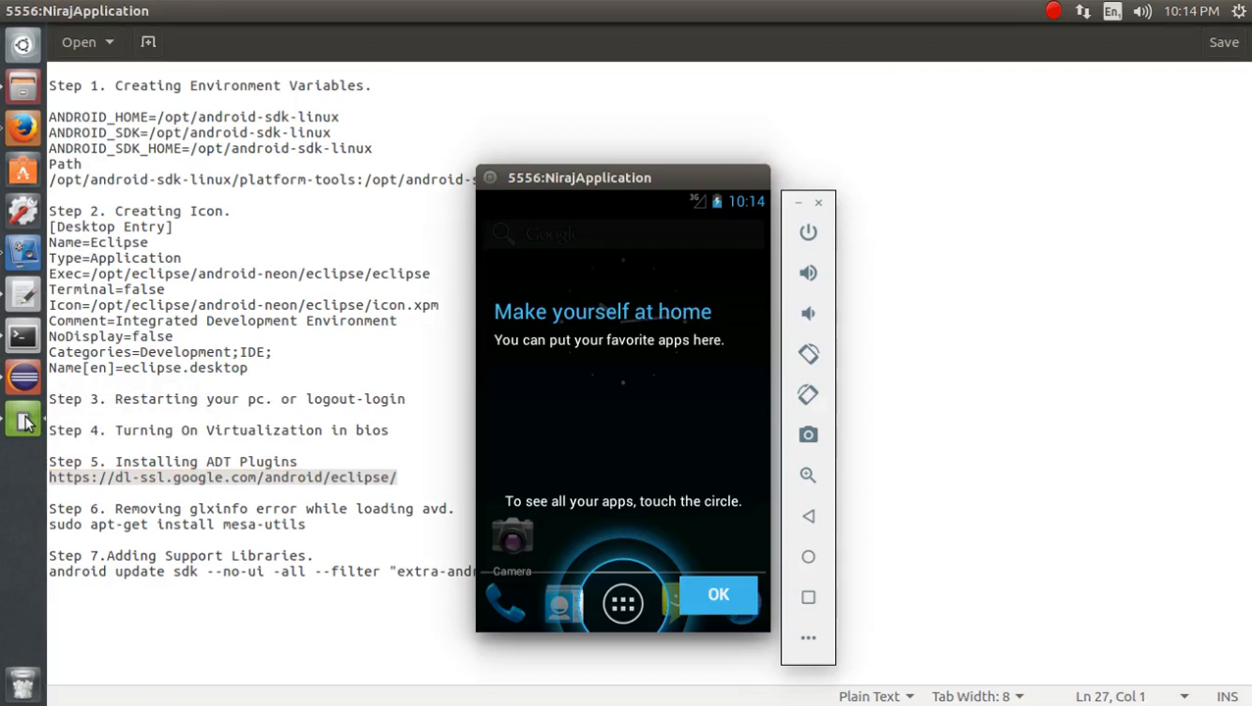
{"action": "left_click", "coordinate": [22, 383]}
{"action": "left_click_drag", "start_coordinate": [403, 329], "coordinate": [304, 324]}
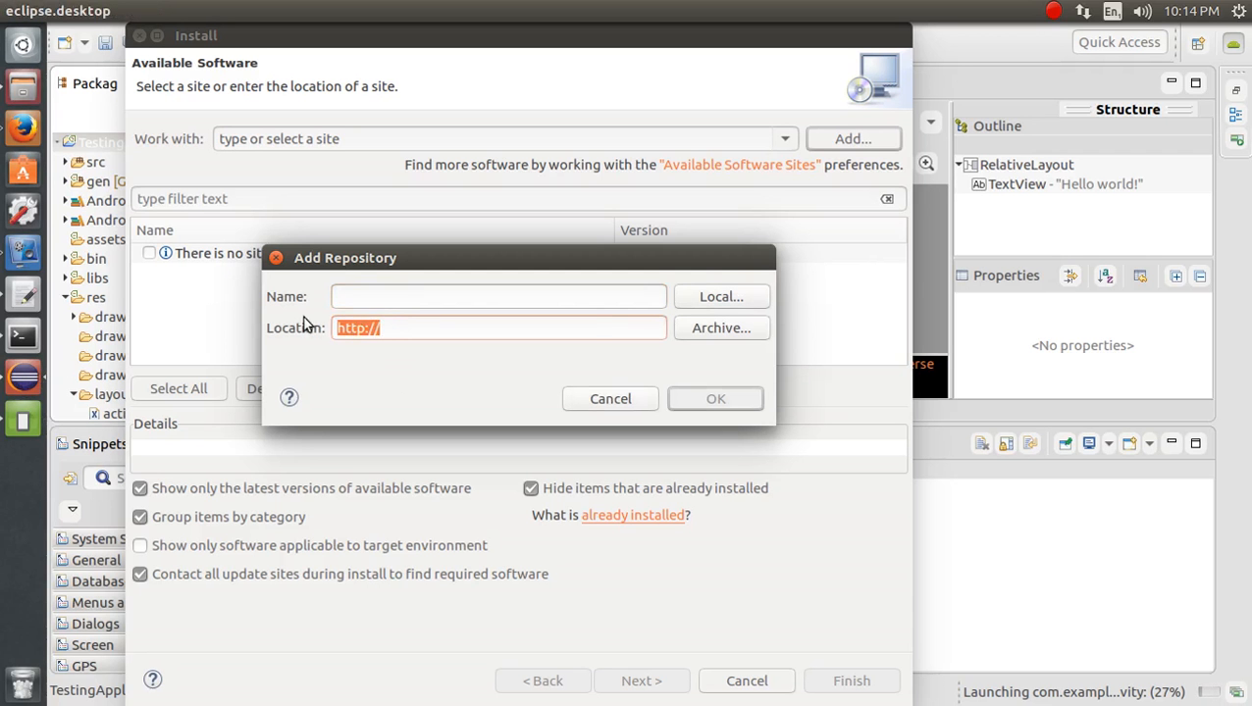
{"action": "key", "text": "ctrl+v"}
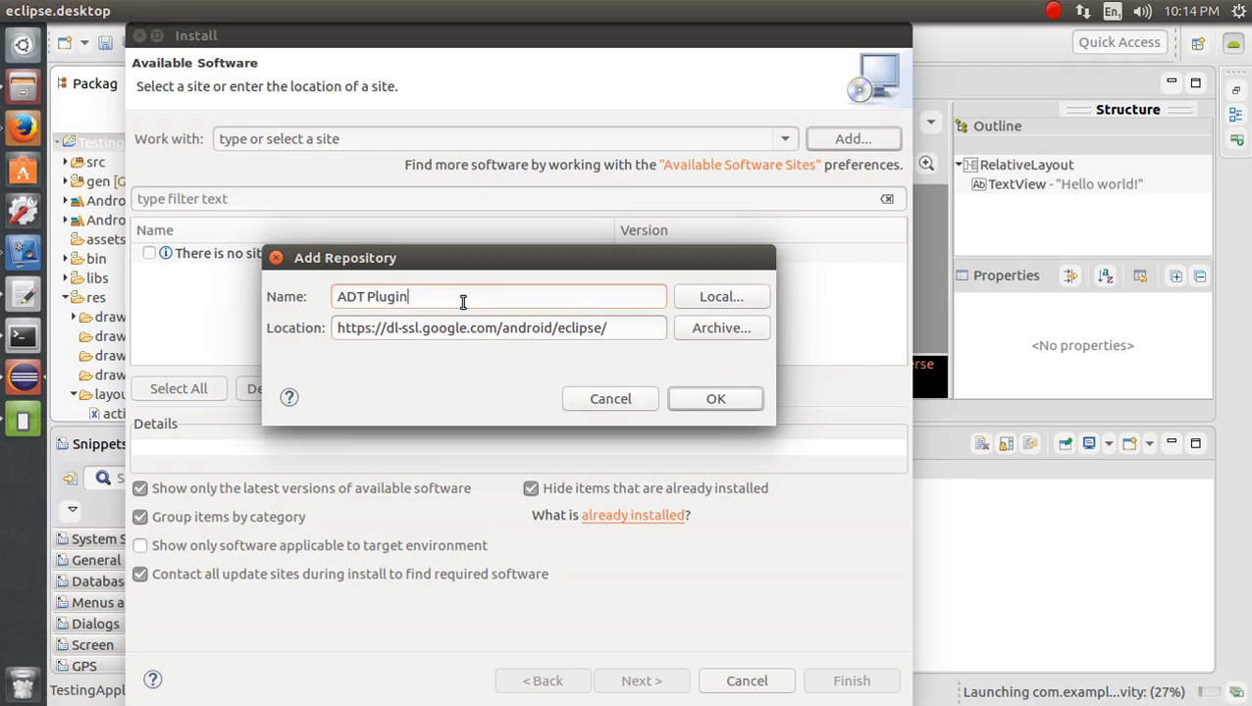
{"action": "left_click", "coordinate": [712, 400]}
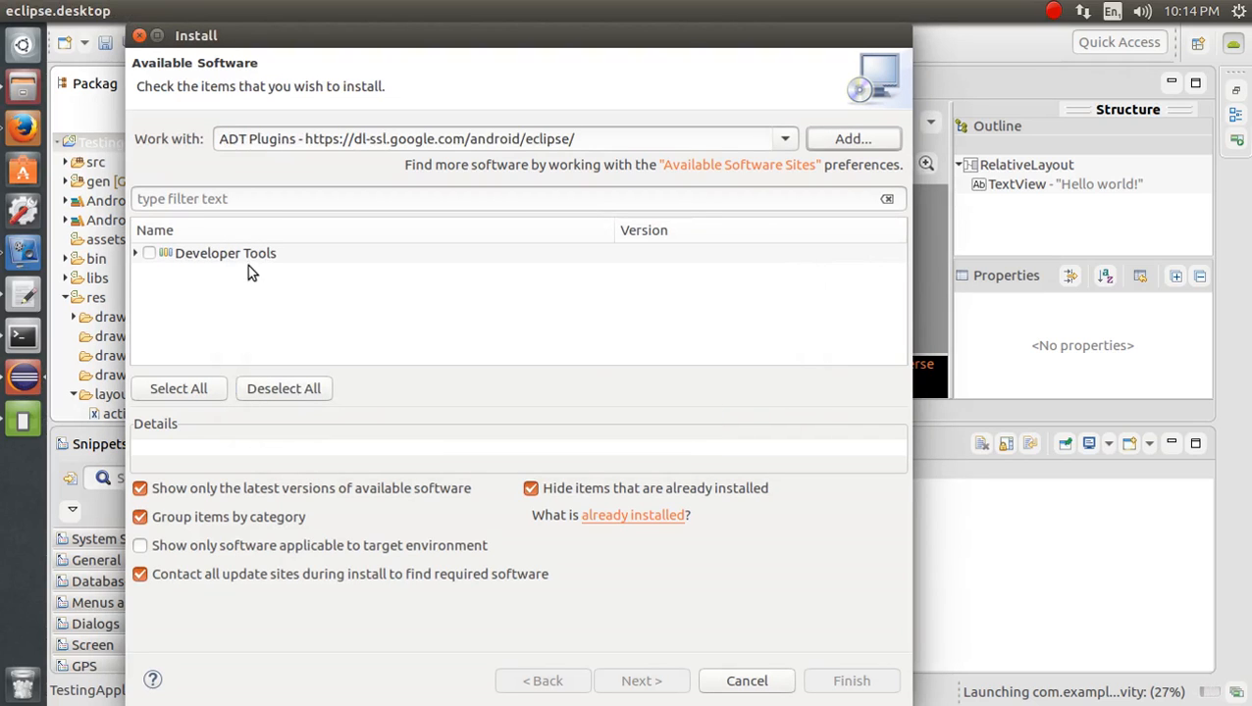
- Mark Developer Tools for installation, view the available software sites, and close the Install dialog without installing
{"action": "left_click", "coordinate": [211, 261]}
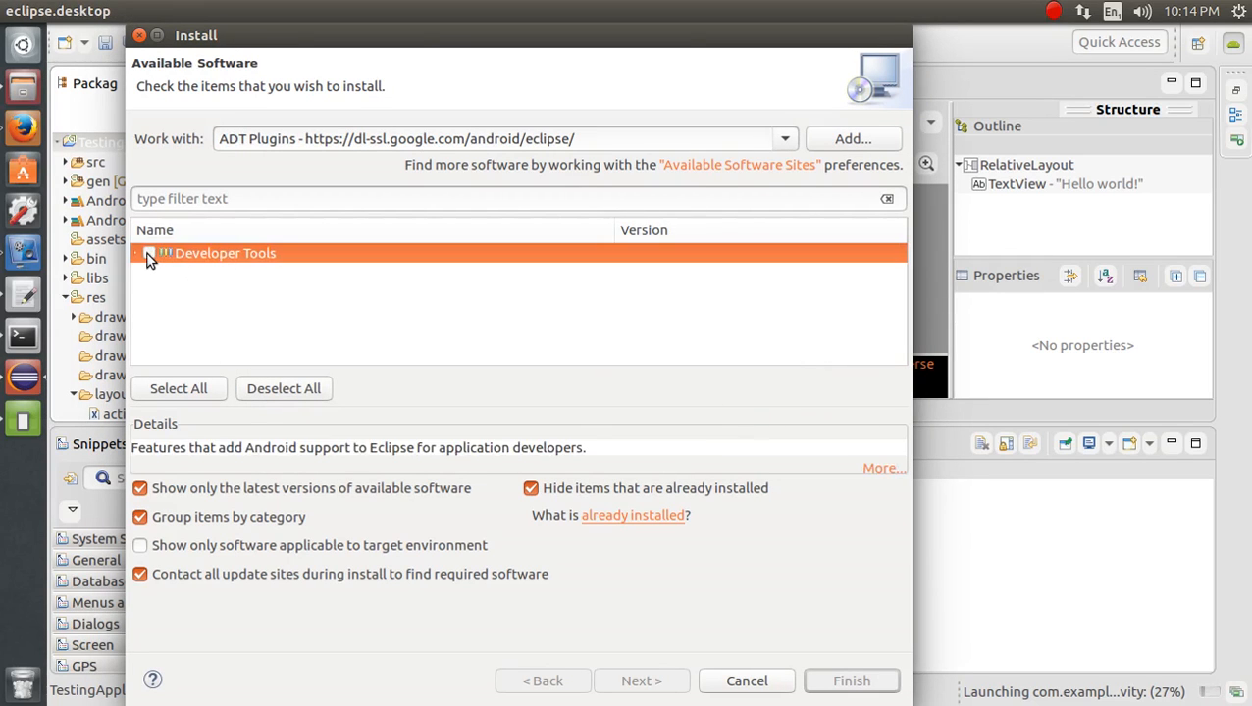
{"action": "left_click", "coordinate": [149, 257]}
{"action": "left_click_drag", "start_coordinate": [172, 449], "coordinate": [536, 438]}
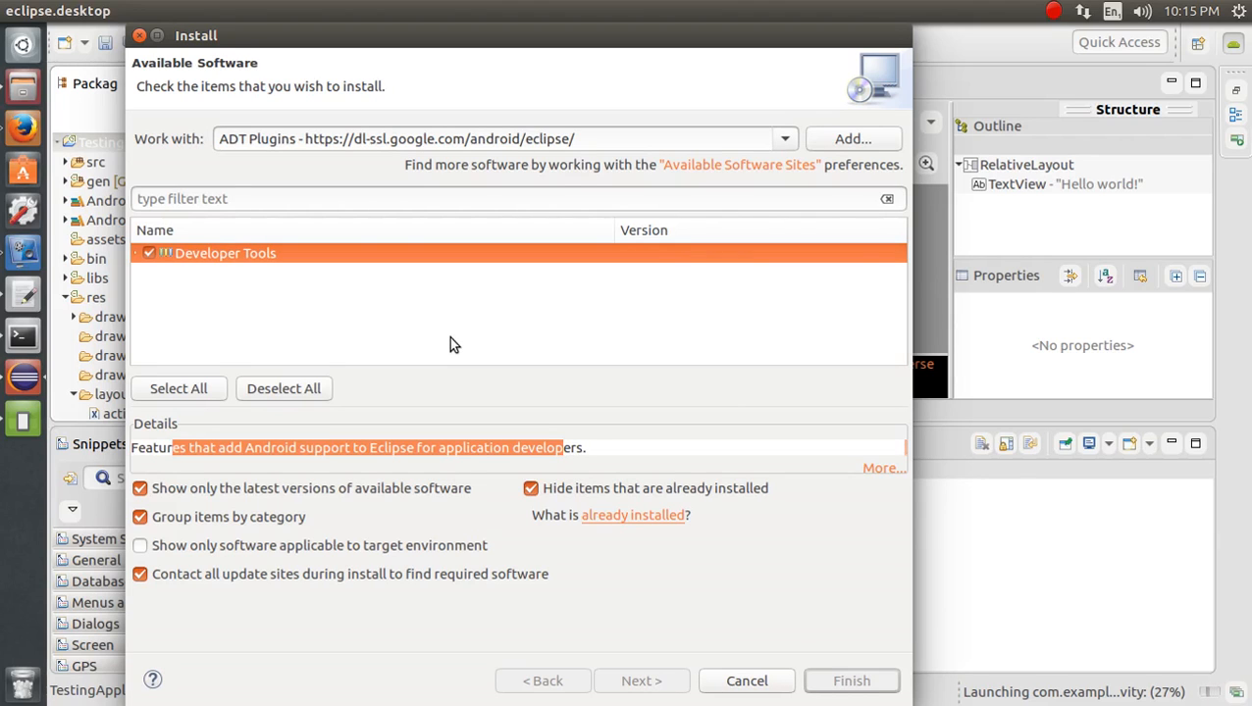
{"action": "left_click", "coordinate": [786, 139]}
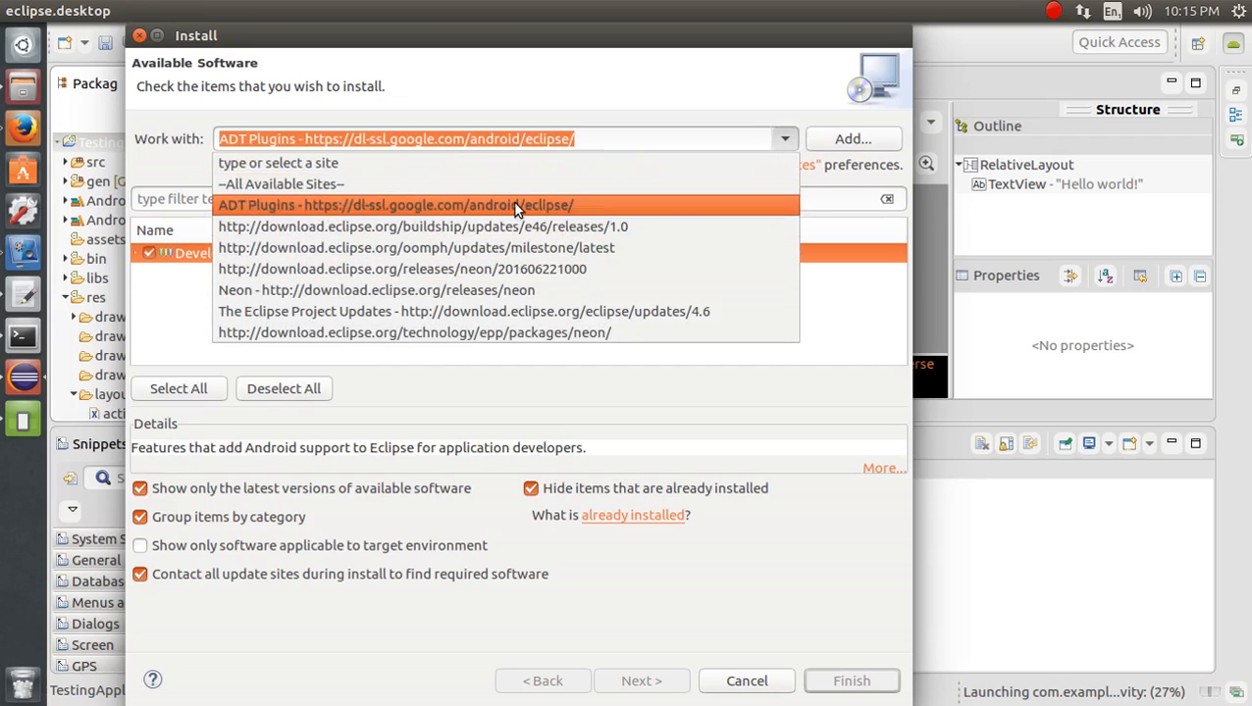
{"action": "left_click", "coordinate": [737, 696]}
{"action": "left_click", "coordinate": [743, 683]}
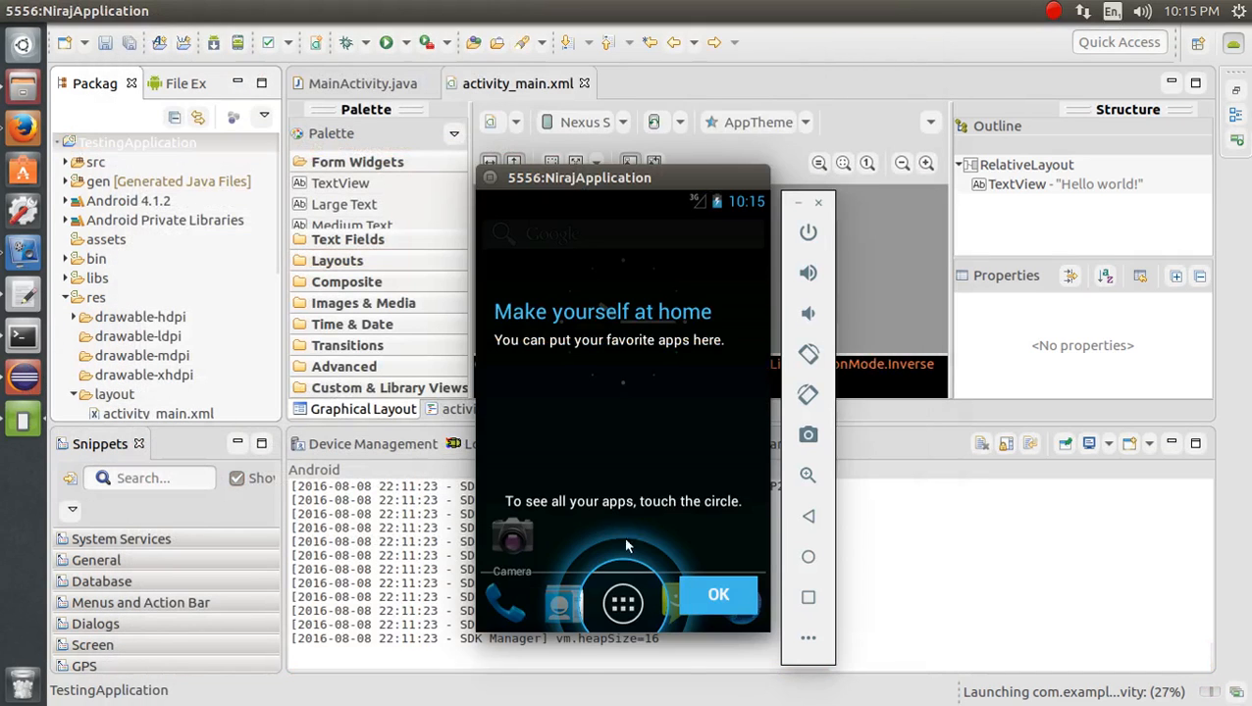
- Dismiss the 5556 emulator's home screen hint, close the emulator, and highlight the hw.ramSize to skin.dynamic lines in the console
{"action": "left_click", "coordinate": [722, 596]}
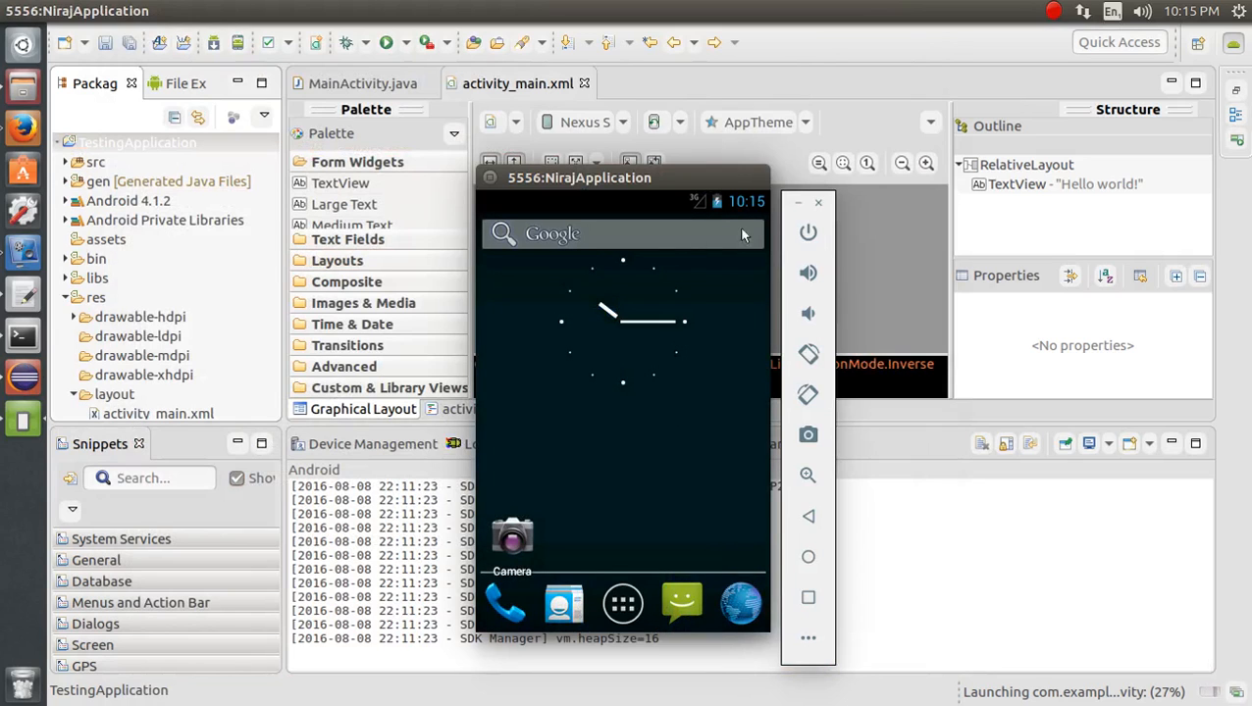
{"action": "left_click", "coordinate": [821, 206]}
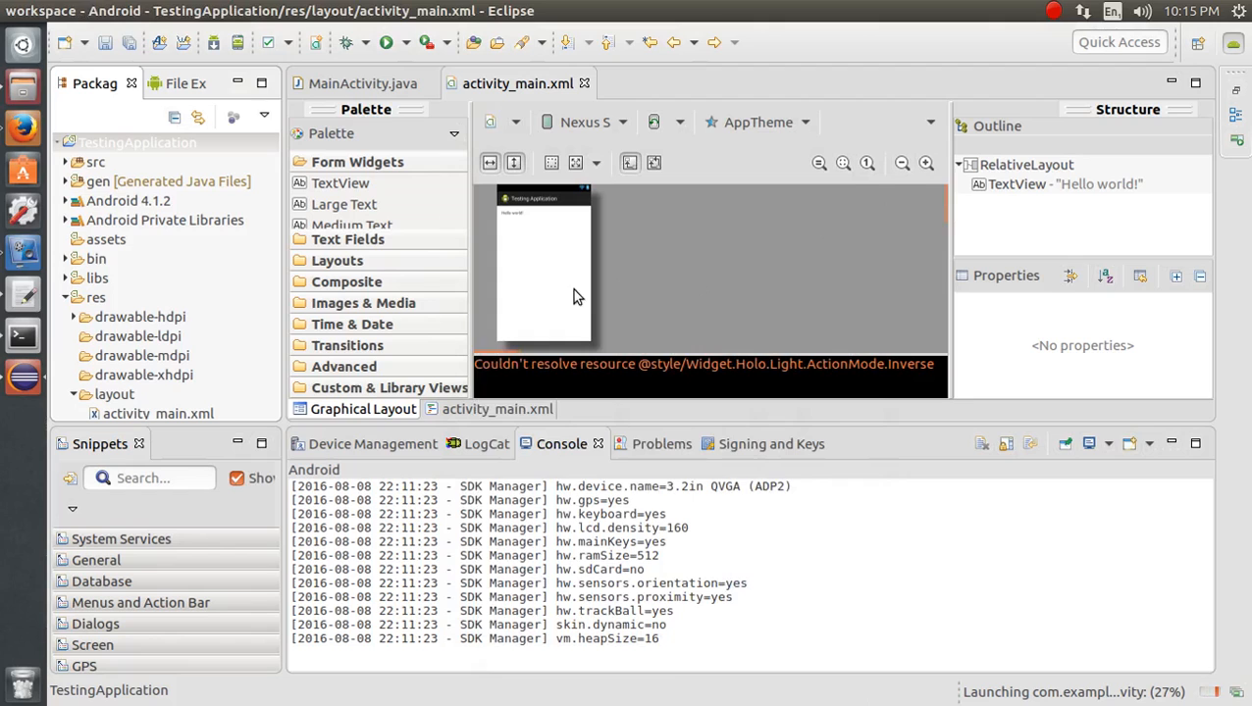
{"action": "left_click_drag", "start_coordinate": [697, 624], "coordinate": [305, 556]}
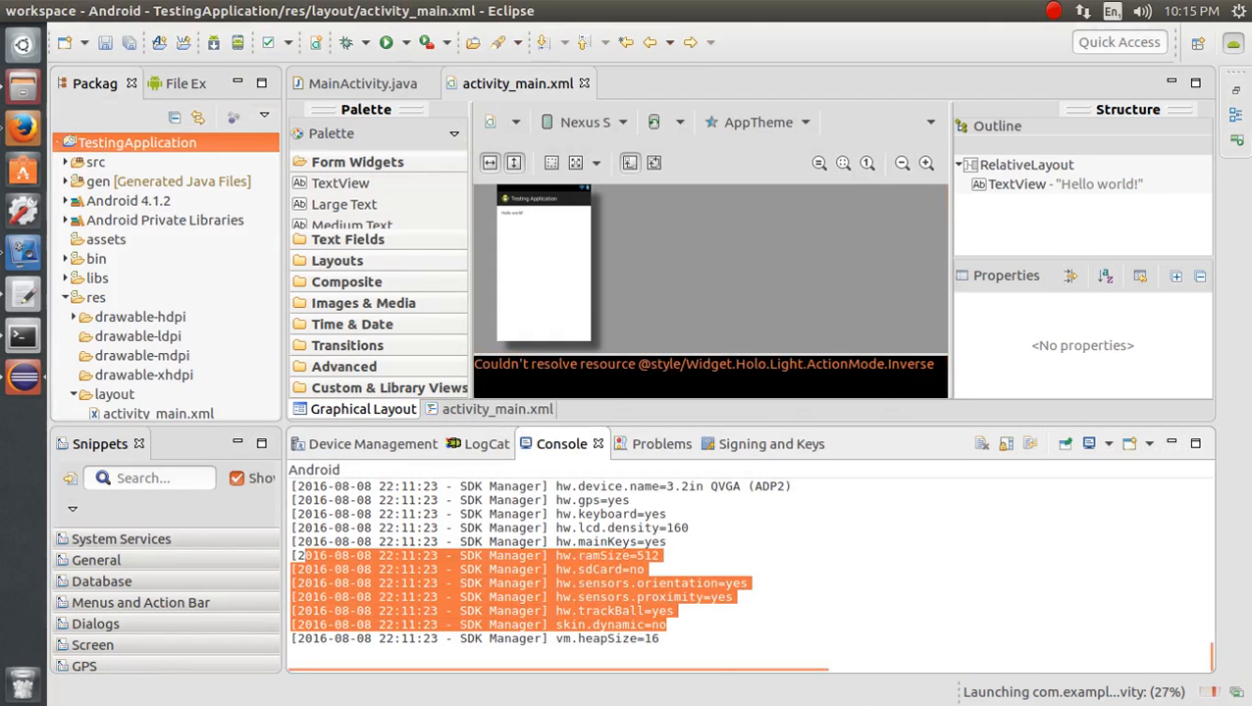